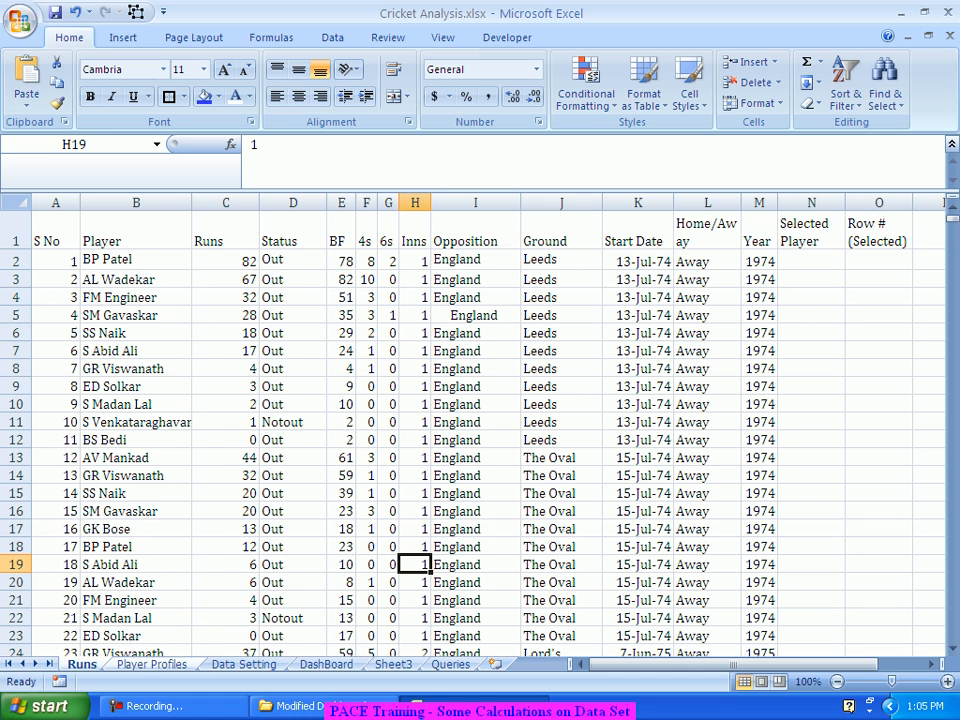
# Step: On the Player Profiles sheet, add the headers Matches, Averages and Strike Rate in D1:F1
pyautogui.hotkey('ctrl', 'pagedown')
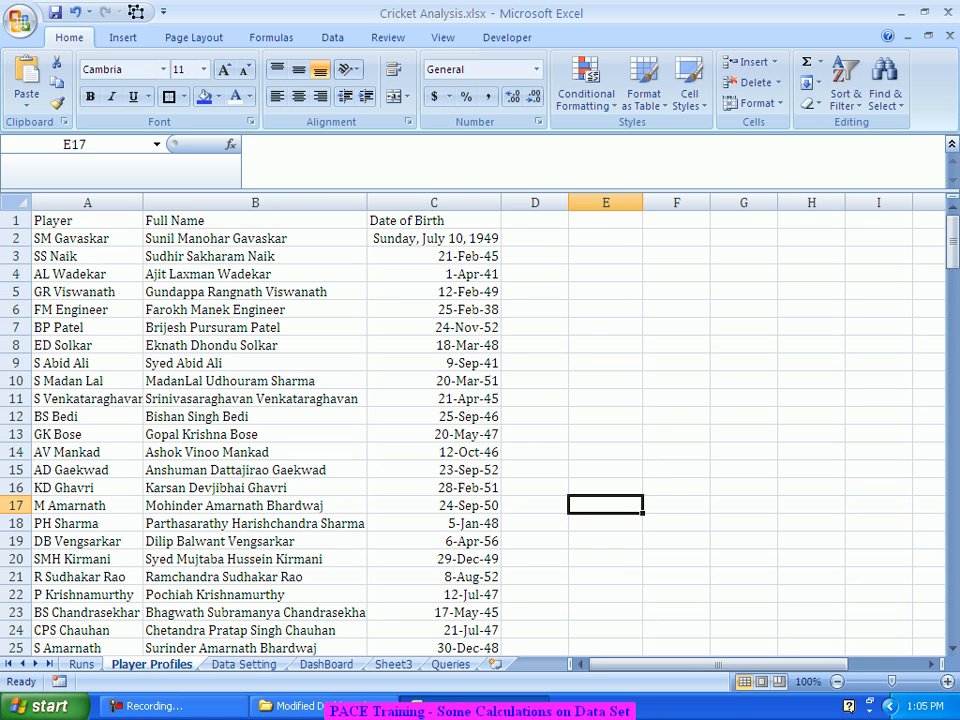
pyautogui.click(535, 221)
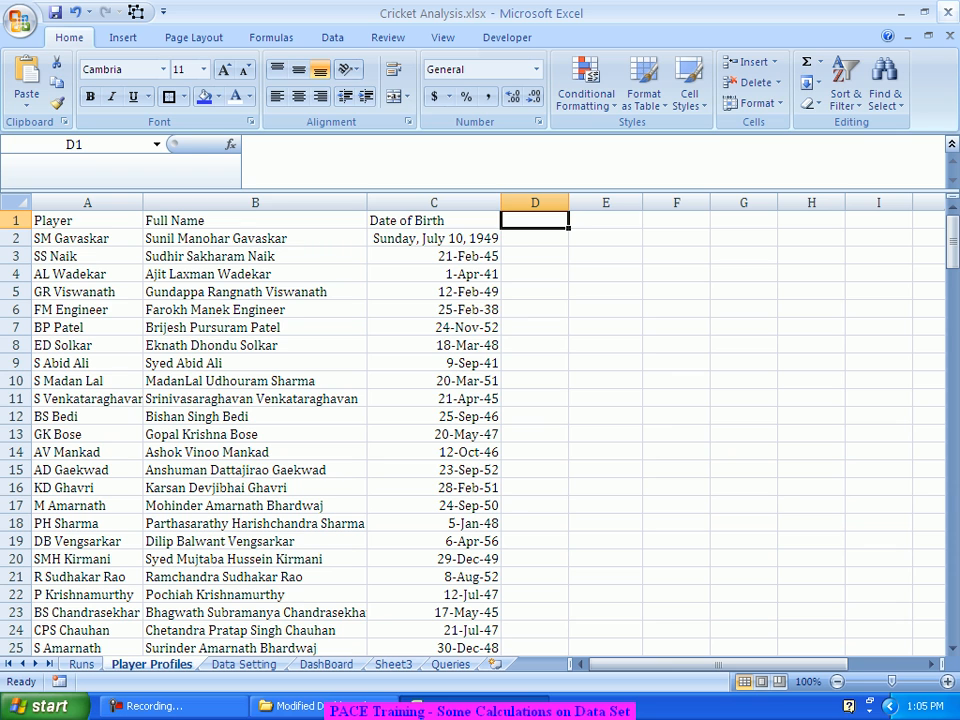
pyautogui.write('Matches')
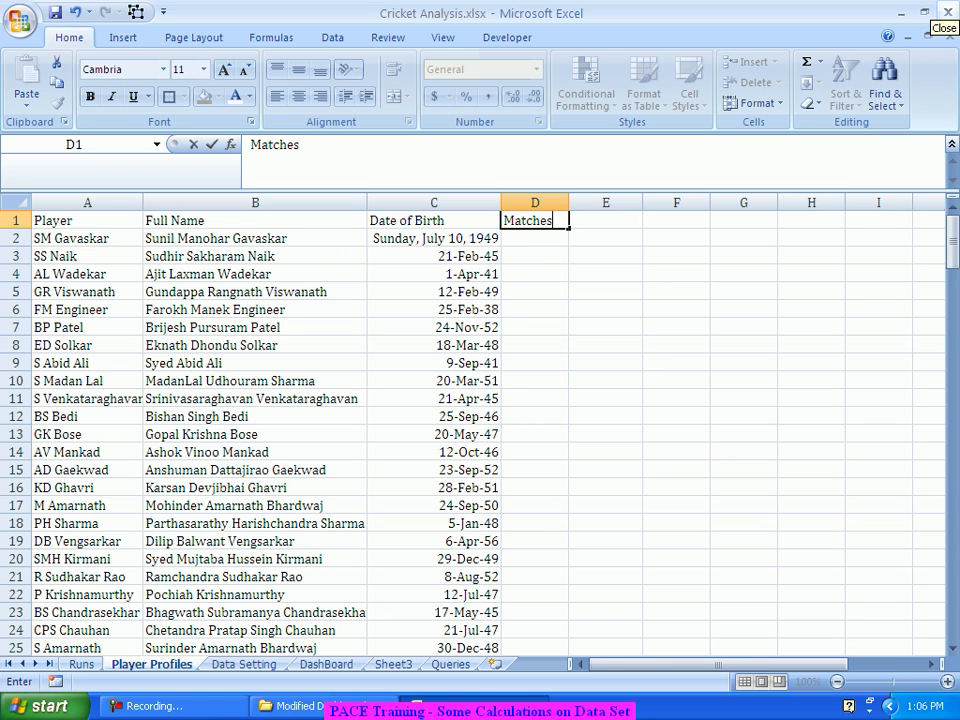
pyautogui.press('Tab')
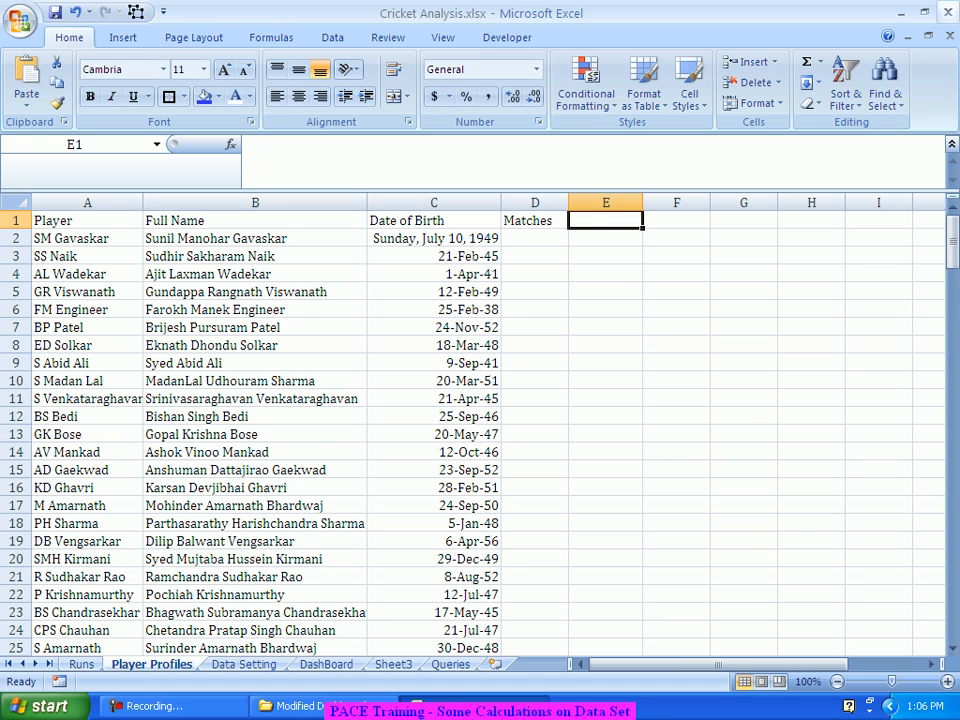
pyautogui.write('Averages')
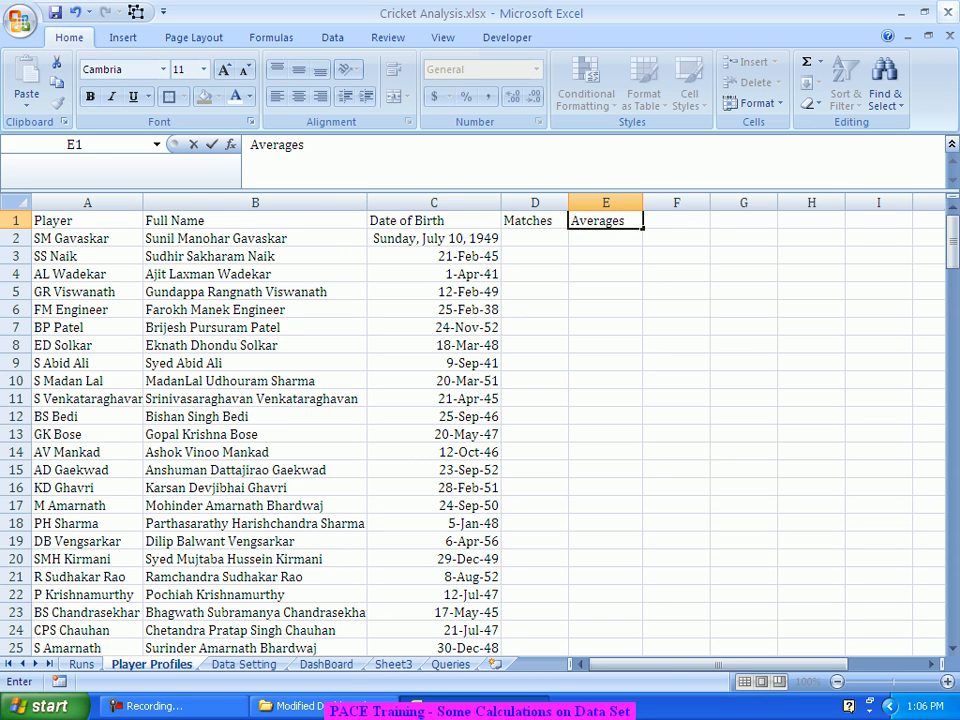
pyautogui.press('Tab')
pyautogui.write('Str')
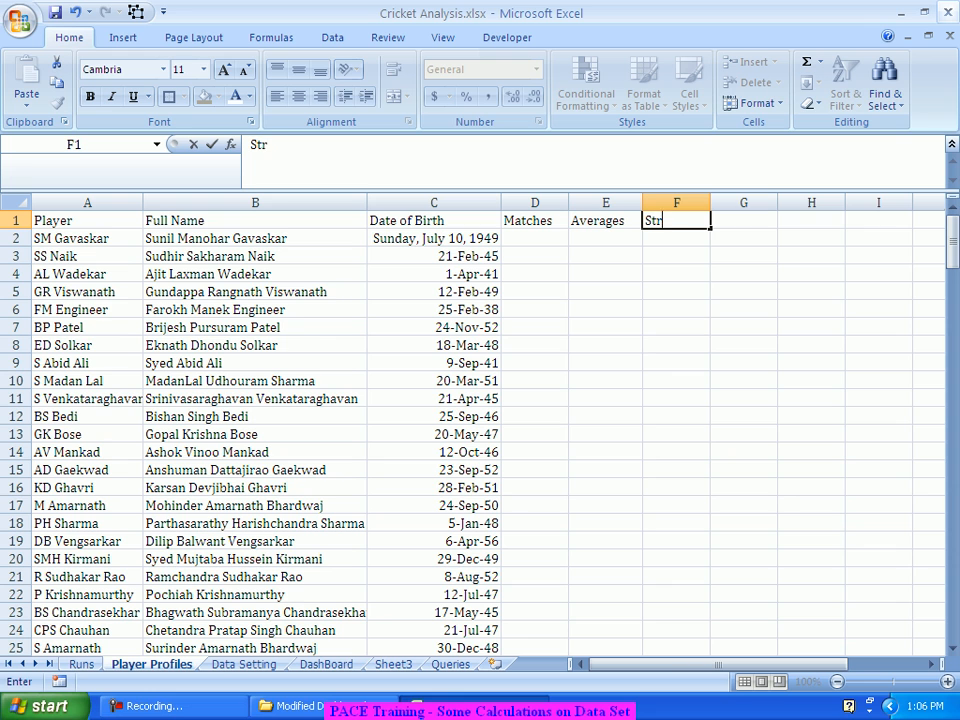
pyautogui.write('ike Rate')
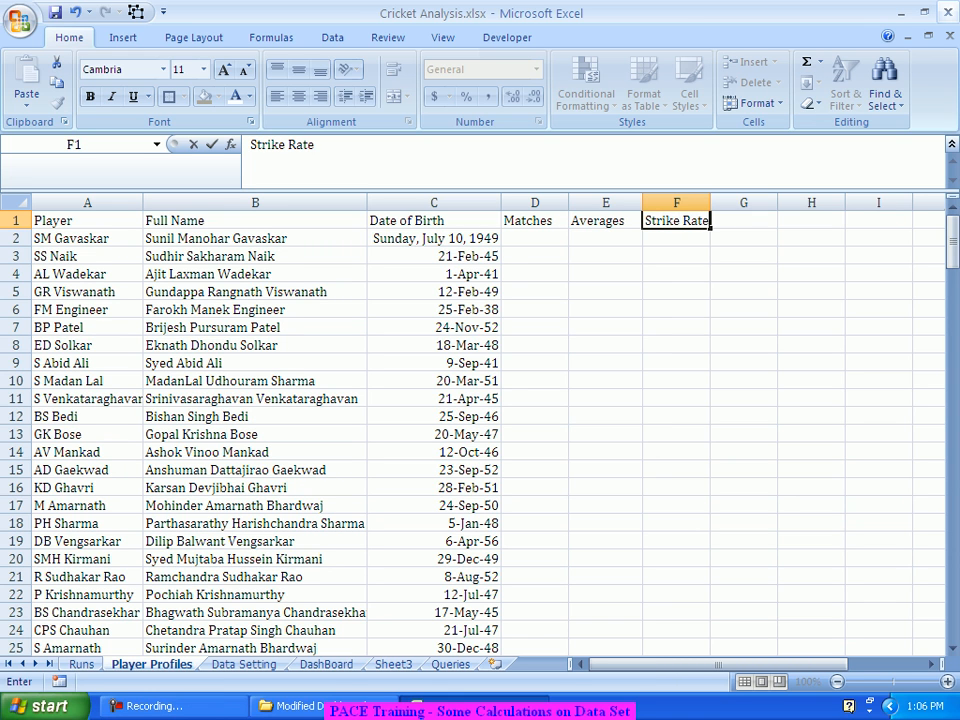
pyautogui.press('Tab')
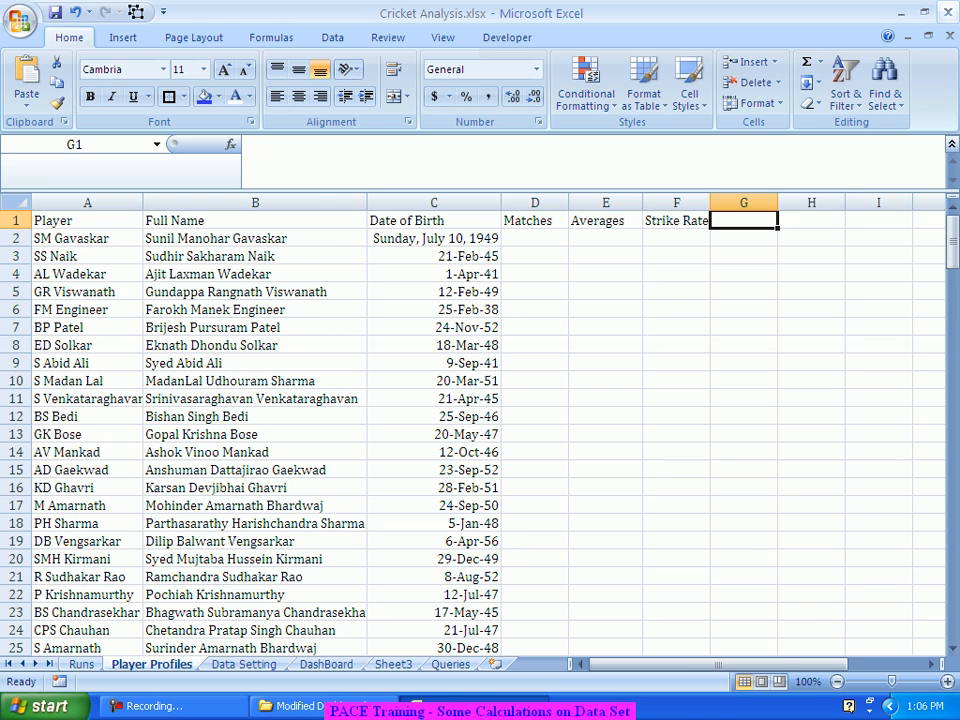
# Step: Enter the headers Away/Home Avg in G1 and Away/Home SR in H1
pyautogui.write('Away/Home Avg')
pyautogui.press('Tab')
pyautogui.write('Away/Home Strik')
pyautogui.press('BackSpace')
pyautogui.press('BackSpace')
pyautogui.press('BackSpace')
pyautogui.press('BackSpace')
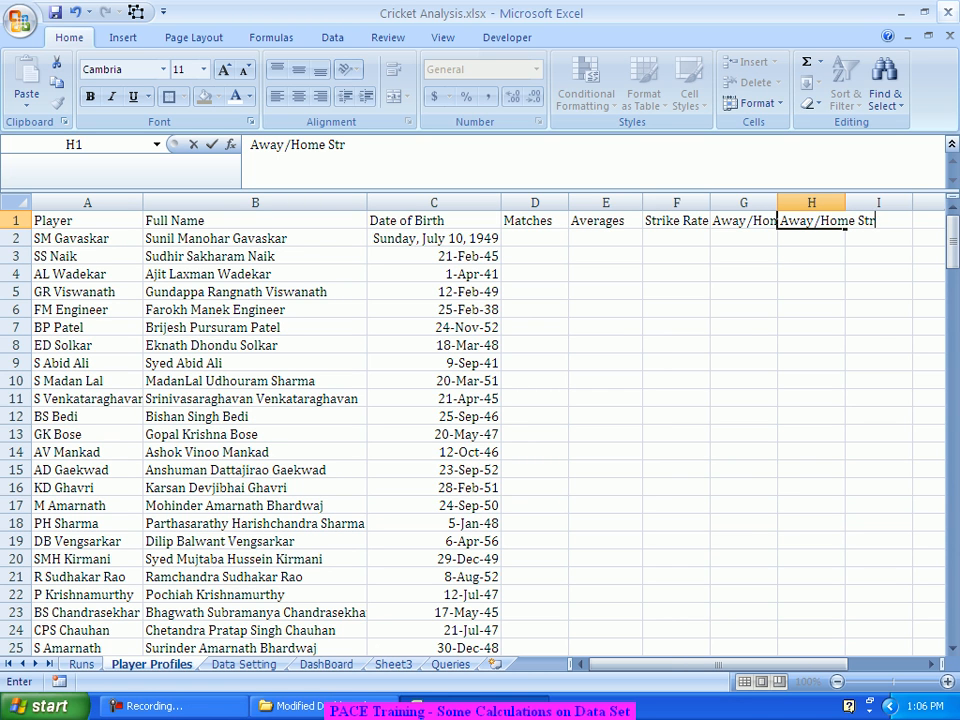
pyautogui.write('R')
pyautogui.press('Return')
# Step: Auto-fit the widths of columns F, G and H to their headers
pyautogui.doubleClick(711, 203)
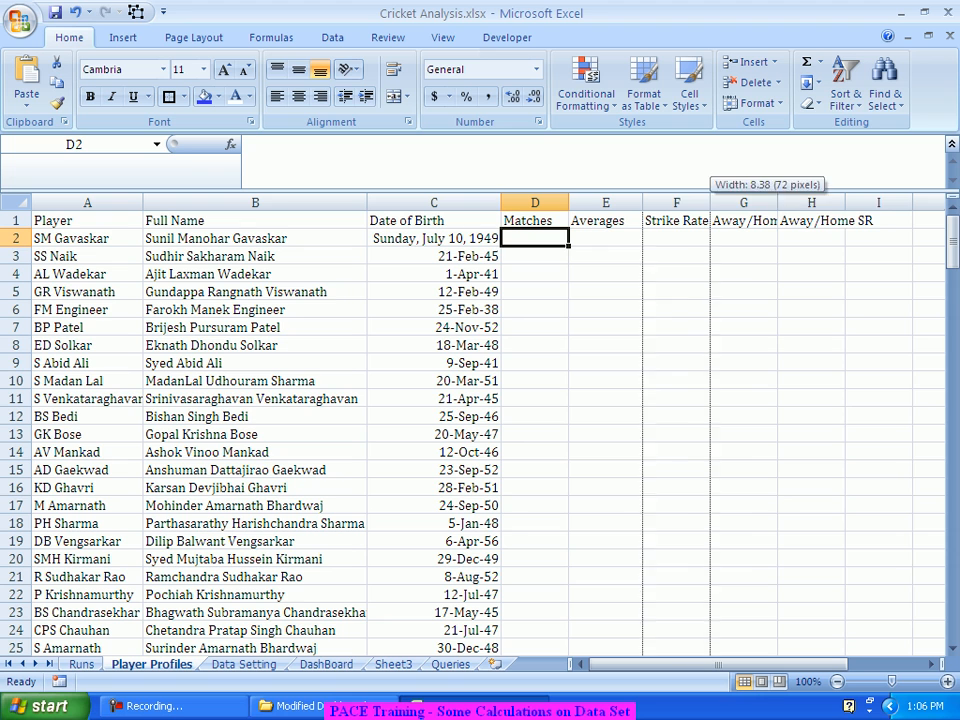
pyautogui.doubleClick(781, 203)
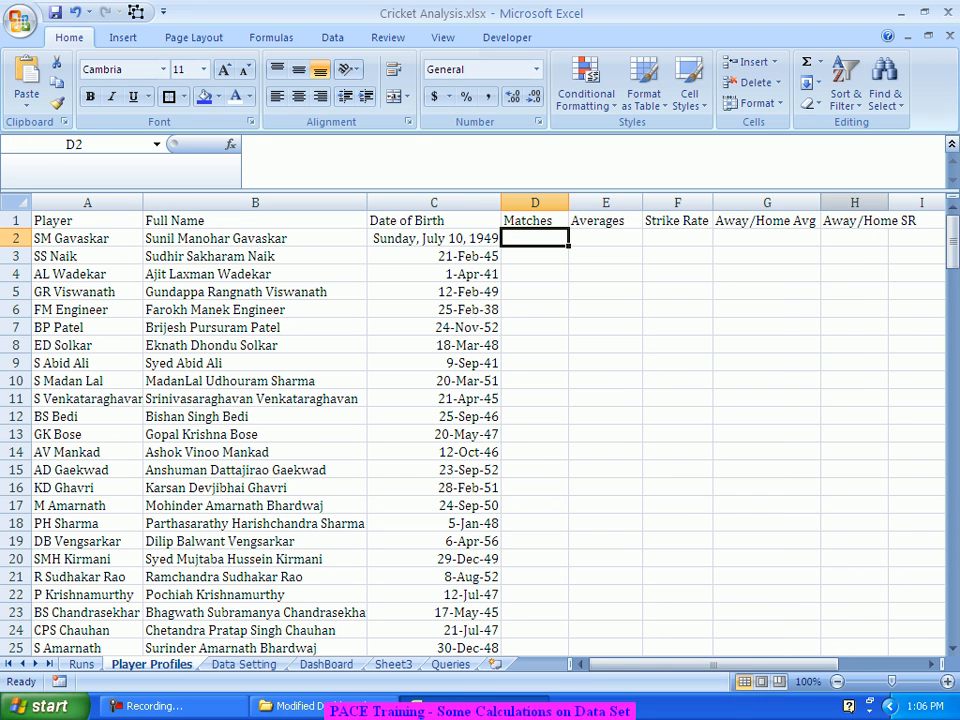
pyautogui.doubleClick(889, 203)
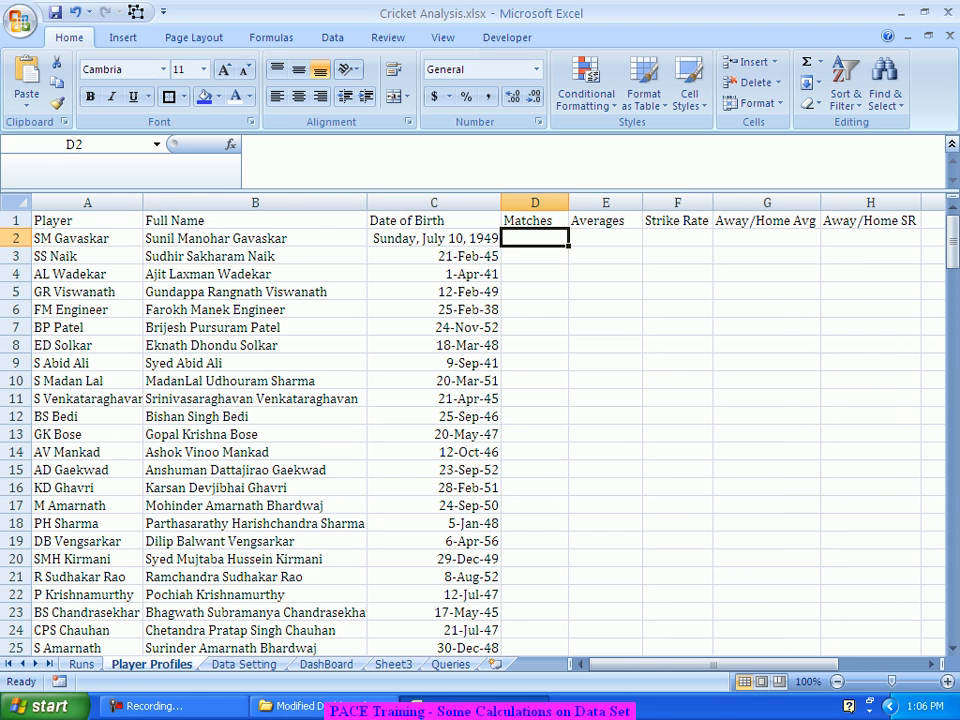
# Step: Add the headers Boundaries%, Sixes % and NotOut % in I1:K1 and auto-fit column I
pyautogui.click(931, 664)
pyautogui.click(931, 664)
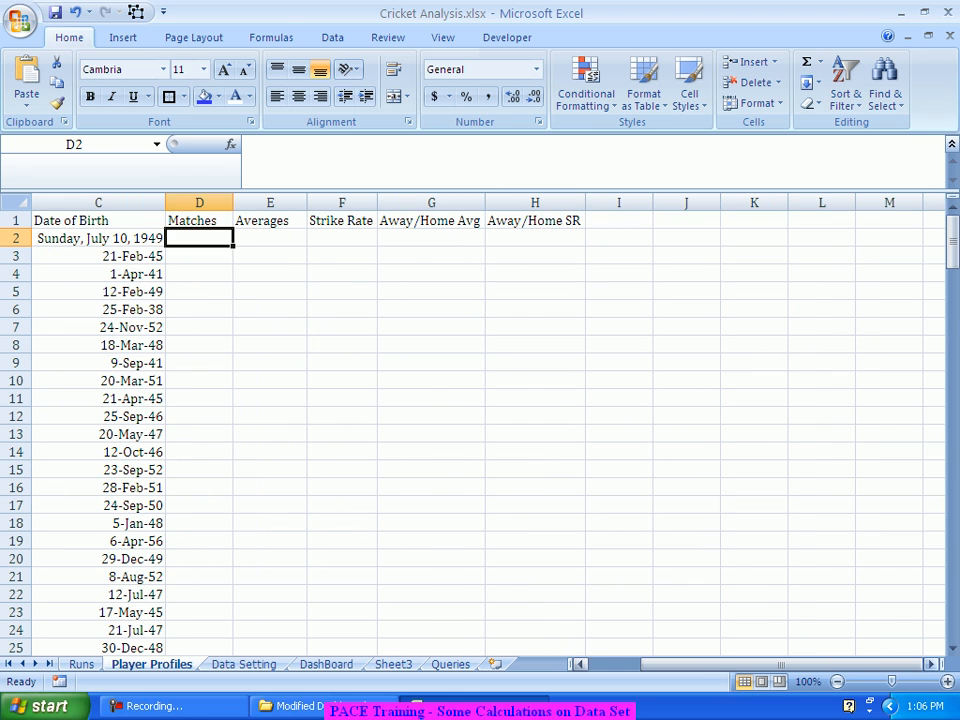
pyautogui.click(619, 221)
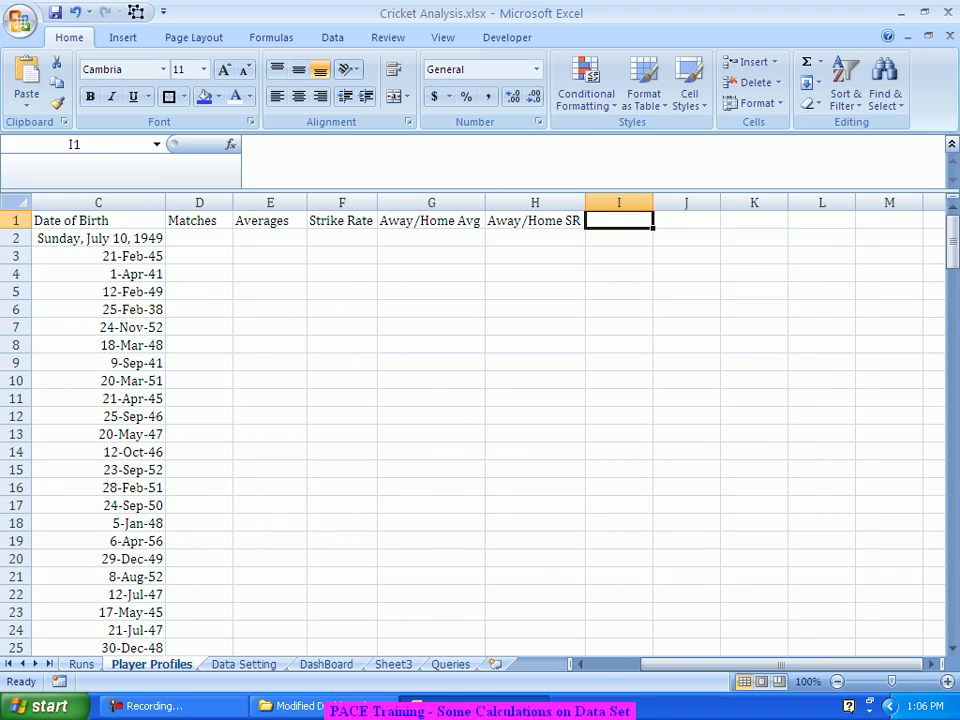
pyautogui.write('Boundaries%')
pyautogui.hotkey('ctrl', 'Return')
pyautogui.press('Tab')
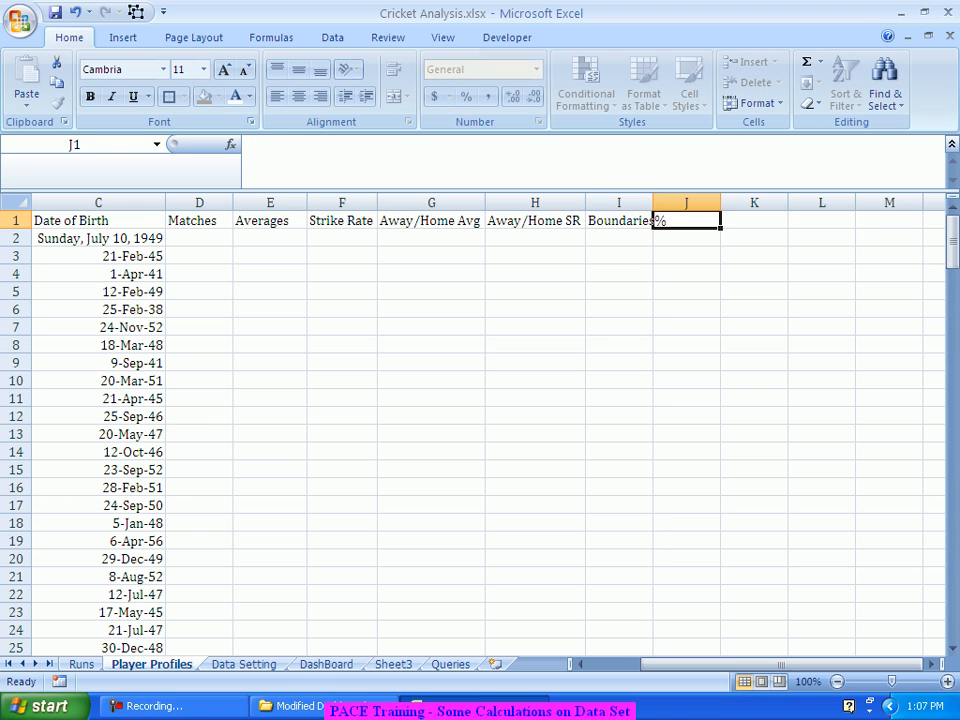
pyautogui.write('Sixes %')
pyautogui.press('Tab')
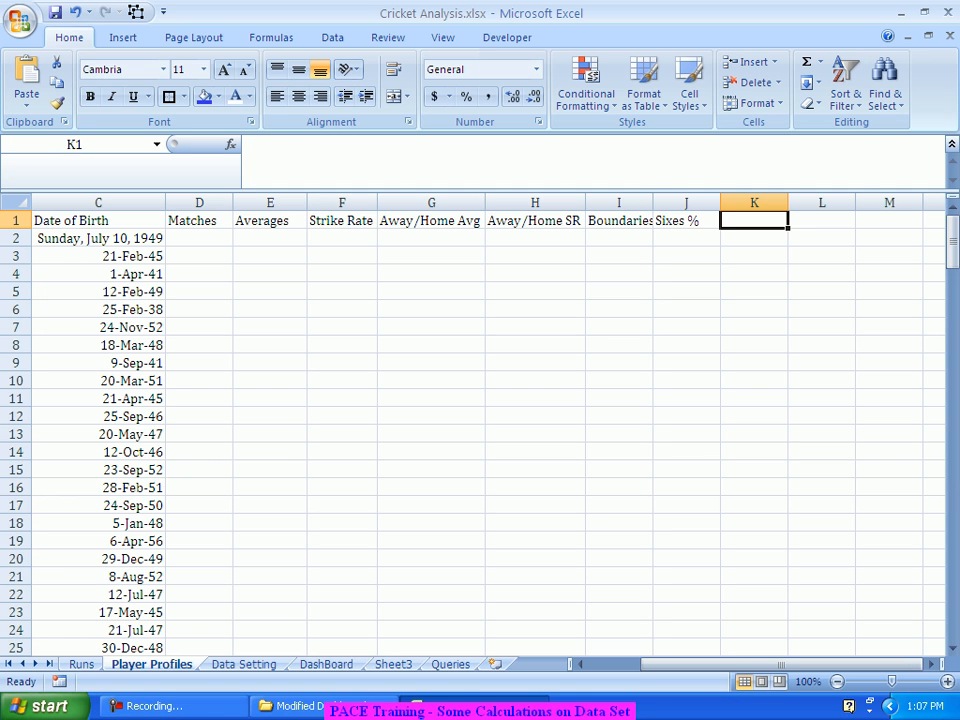
pyautogui.write('NotO')
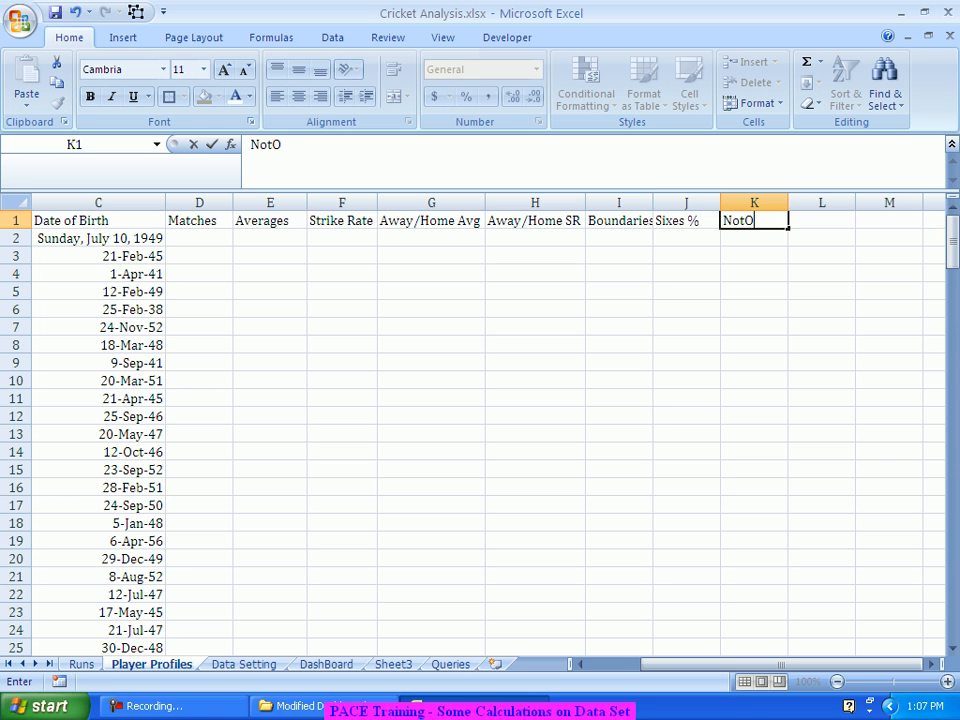
pyautogui.write('ut %')
pyautogui.press('Return')
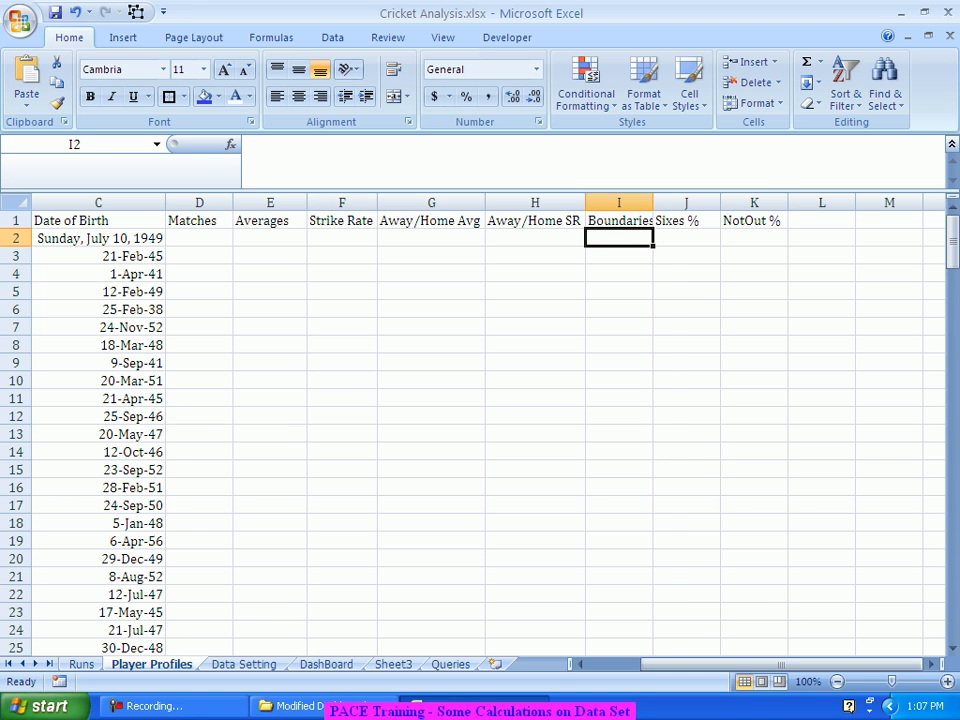
pyautogui.doubleClick(653, 202)
pyautogui.click(535, 345)
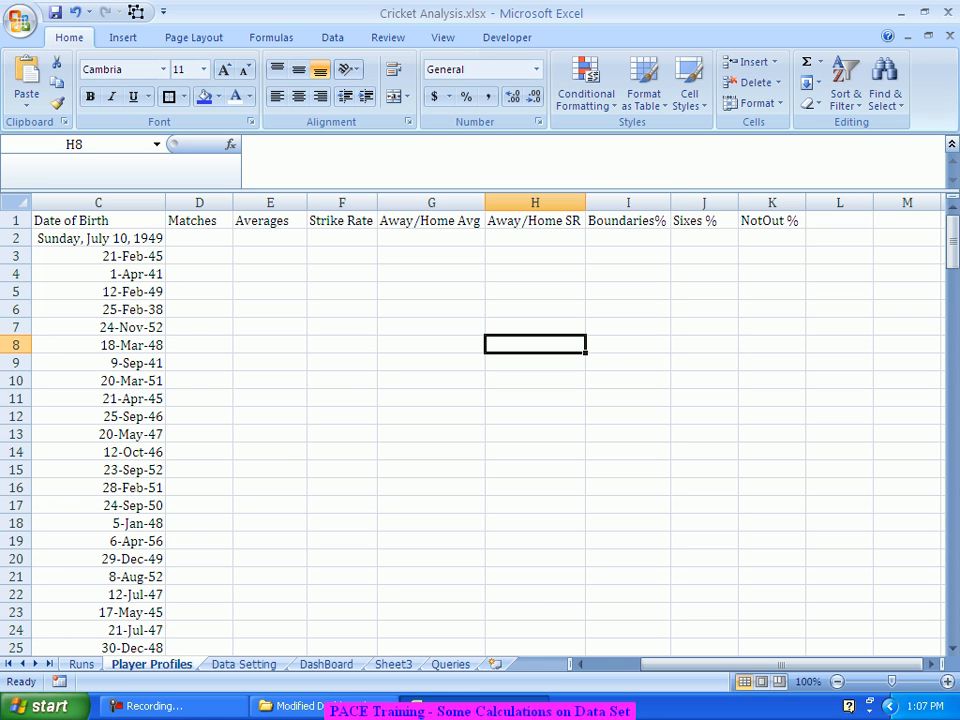
# Step: In D2, count the player's matches with =COUNTIF(Runs!B:B,'Player Profiles'!A2)
pyautogui.moveTo(689, 664); pyautogui.dragTo(635, 664)
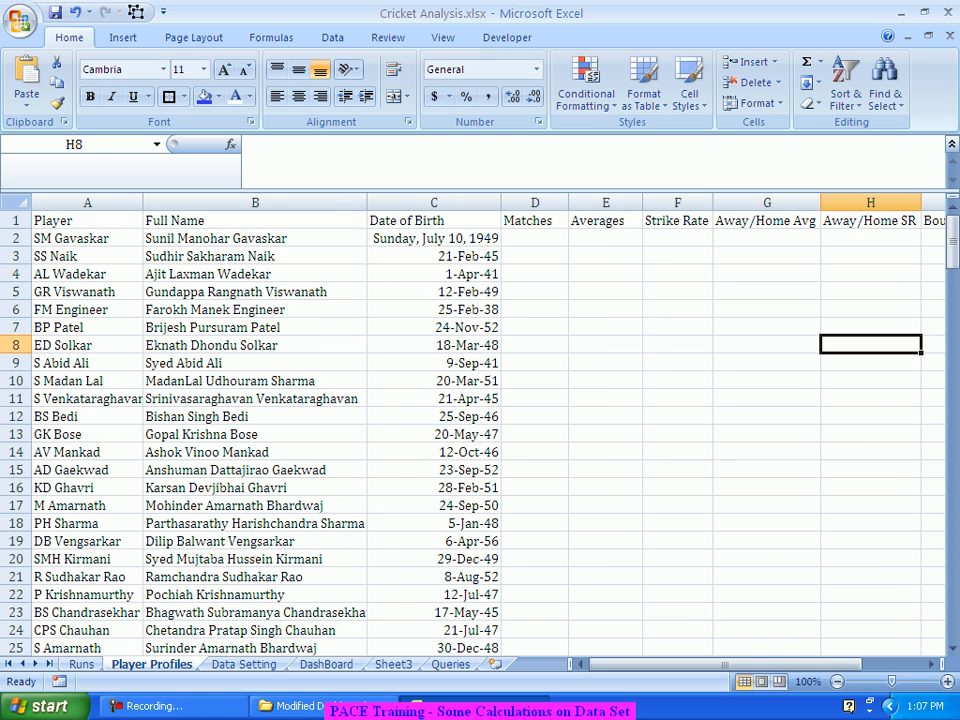
pyautogui.click(535, 238)
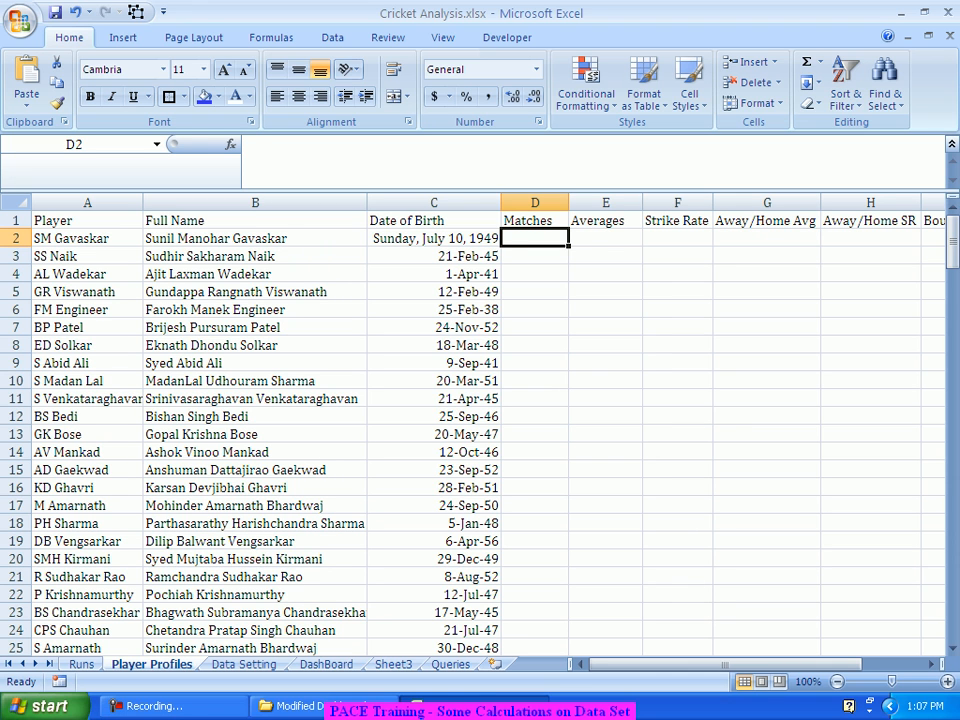
pyautogui.write('=counti')
pyautogui.press('BackSpace')
pyautogui.write('tif')
pyautogui.press('Tab')
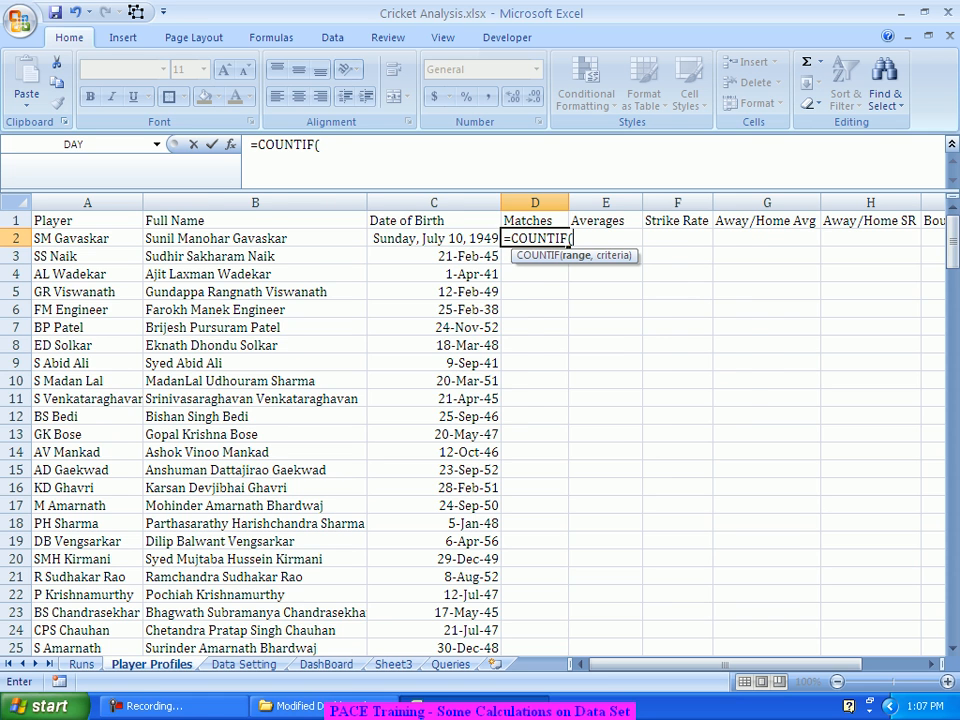
pyautogui.click(81, 664)
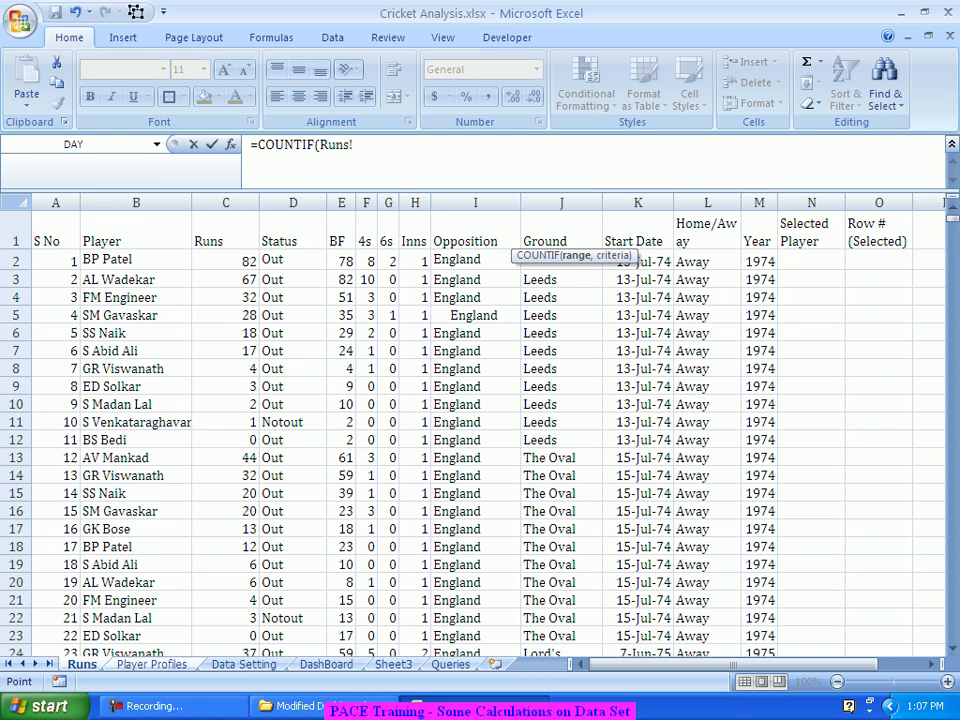
pyautogui.click(136, 203)
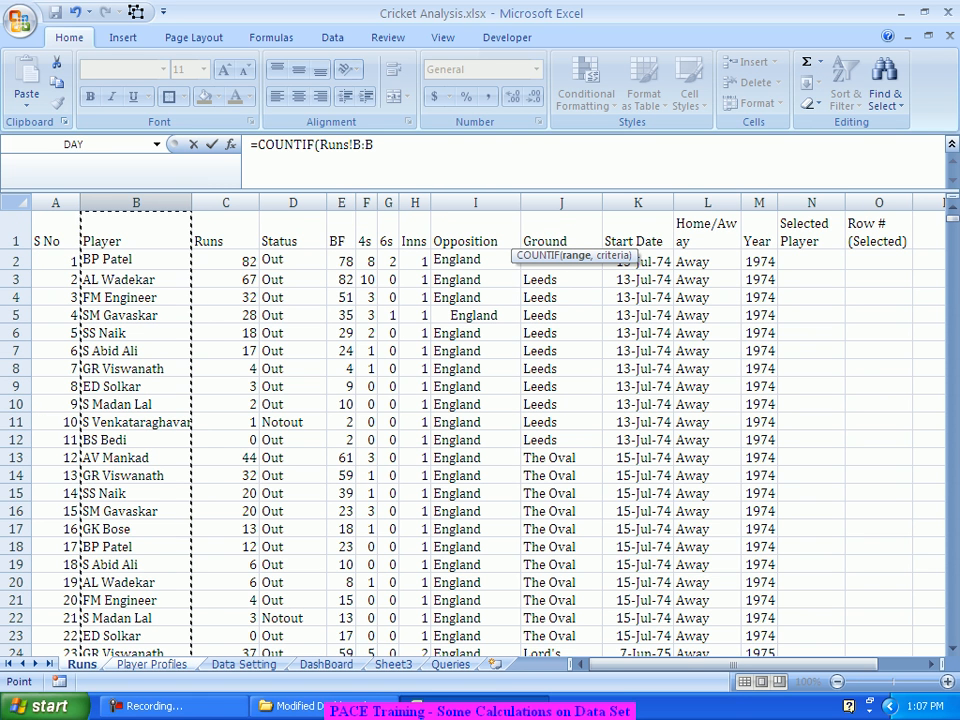
pyautogui.write(',')
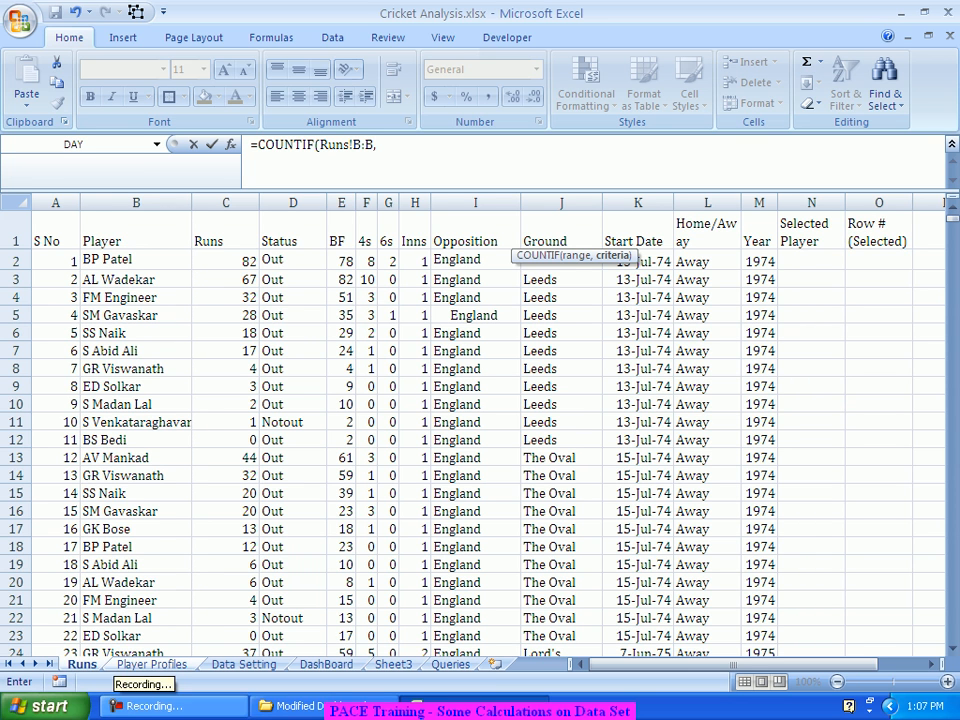
pyautogui.click(151, 664)
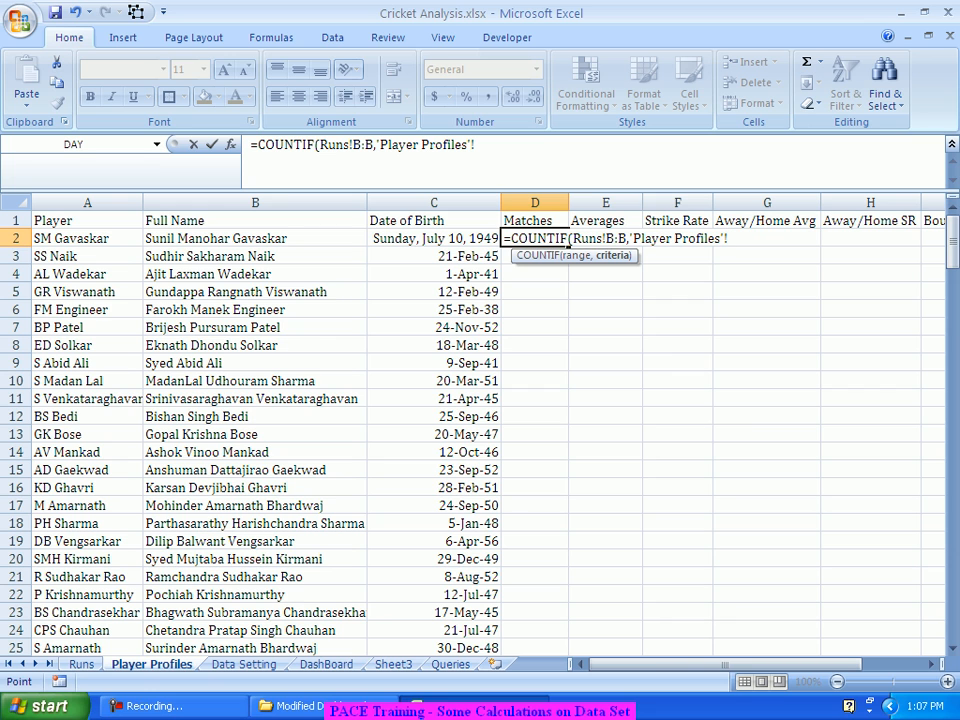
pyautogui.click(87, 238)
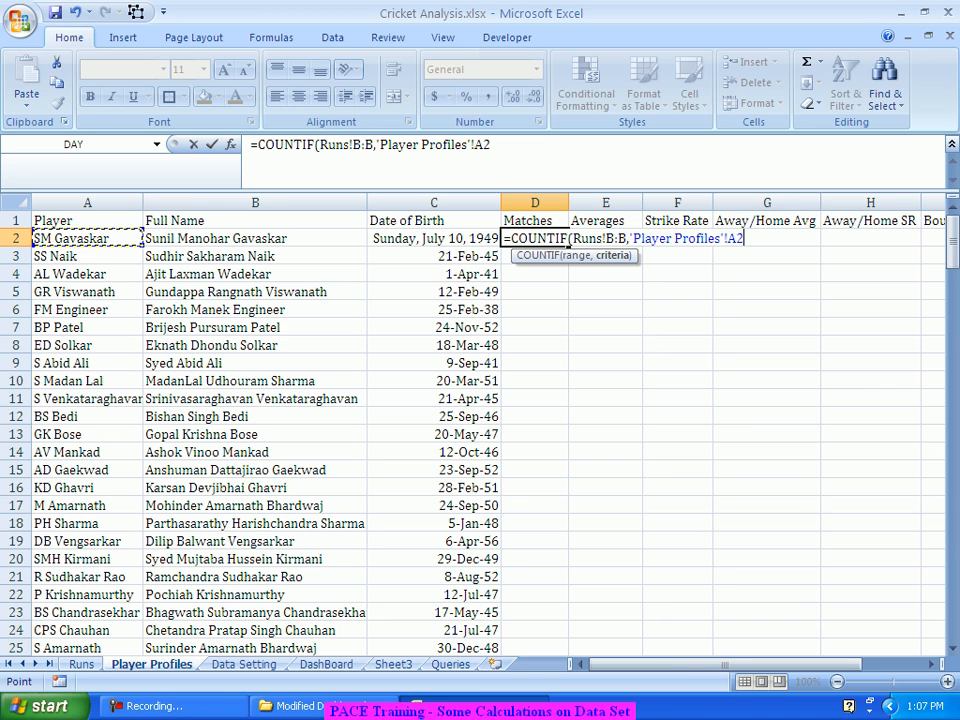
pyautogui.write(')')
pyautogui.press('Return')
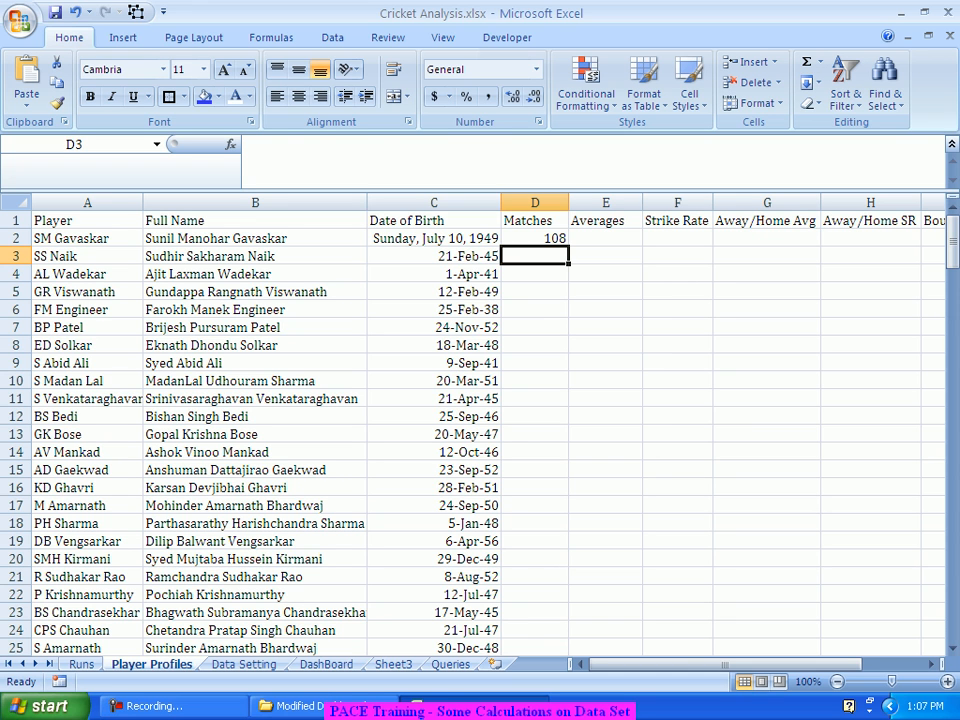
# Step: Fill the Matches formula from D2 down to the last player in row 194 and review the filled column
pyautogui.click(535, 238)
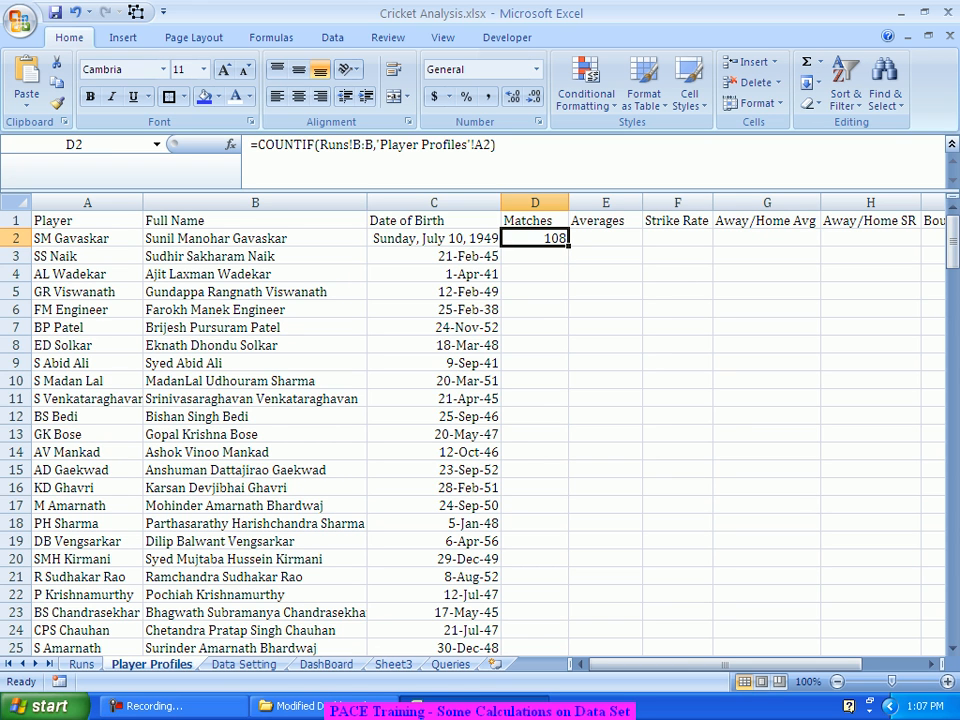
pyautogui.doubleClick(569, 246)
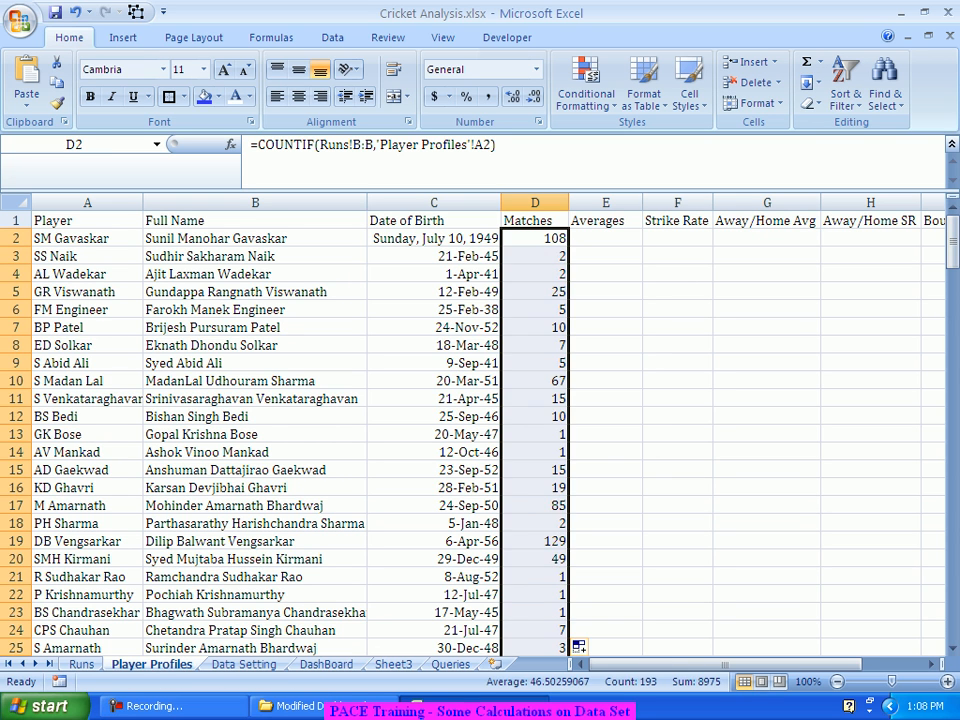
pyautogui.click(535, 434)
pyautogui.scroll(-16, 480, 430)
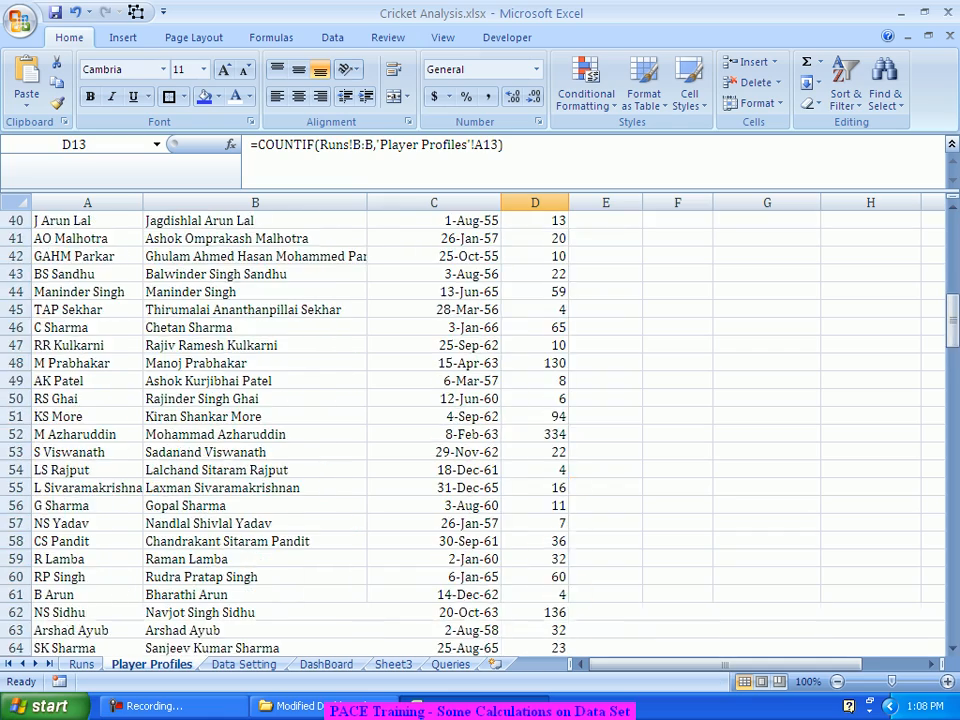
pyautogui.scroll(-20, 480, 430)
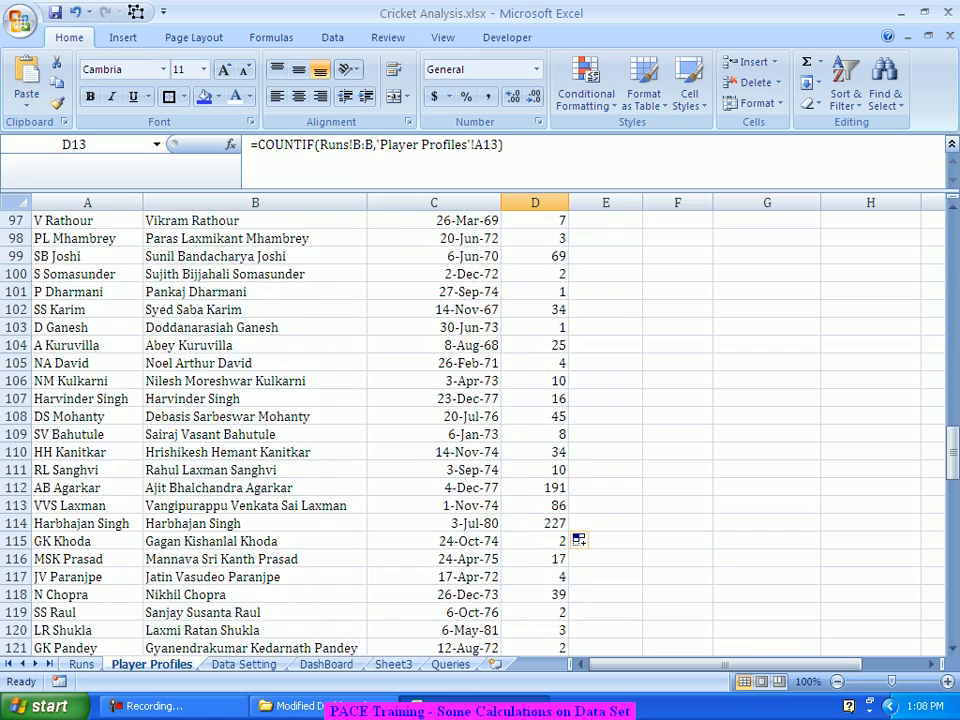
pyautogui.scroll(-16, 480, 430)
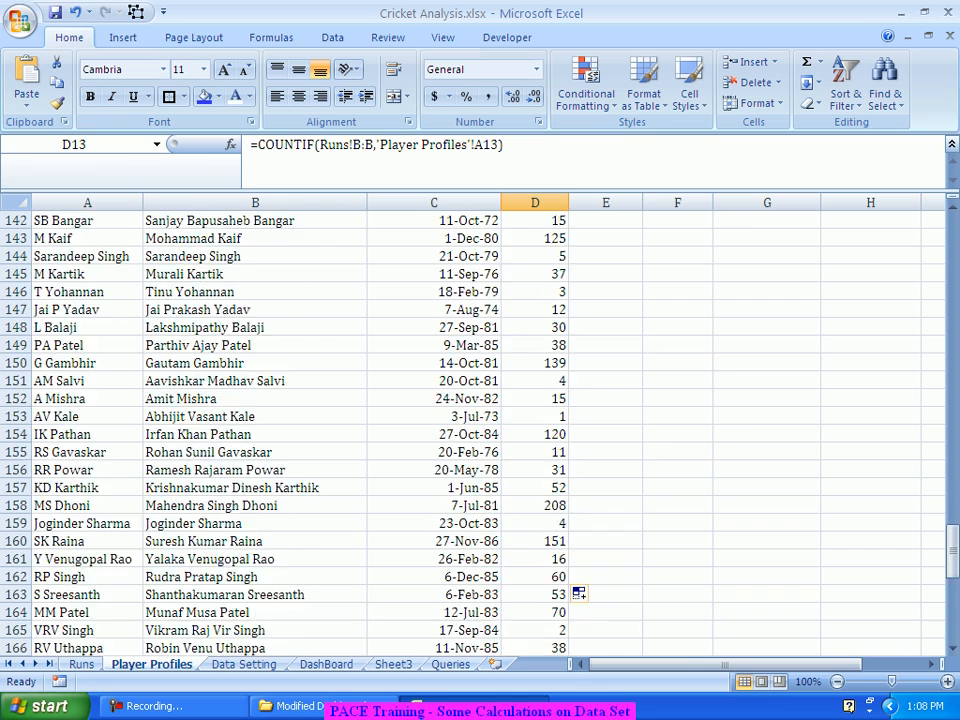
pyautogui.scroll(-8, 578, 593)
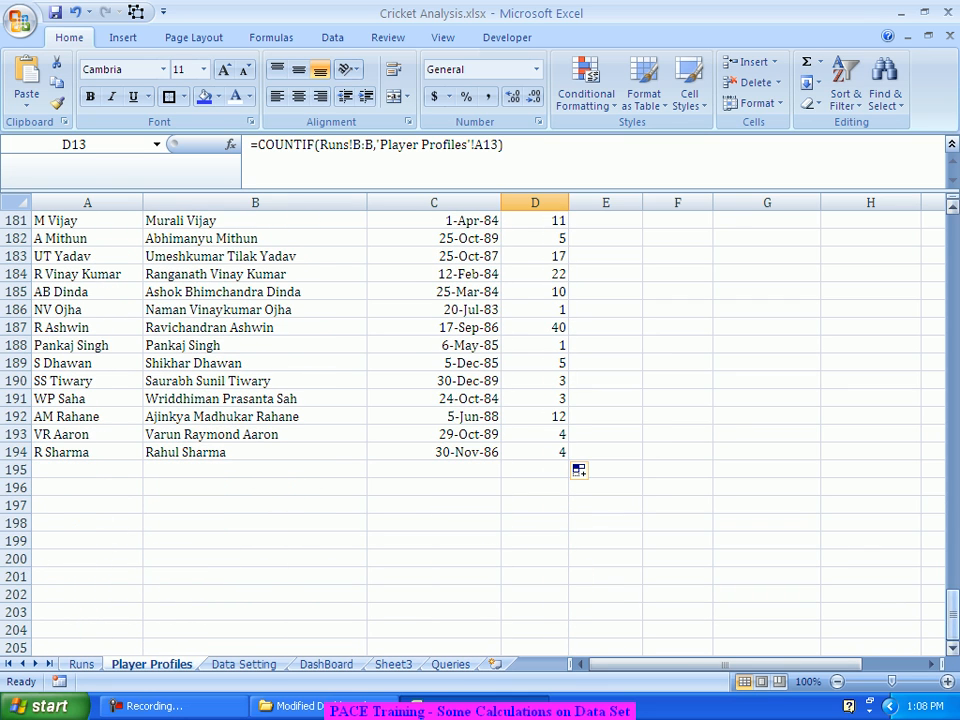
pyautogui.click(433, 434)
pyautogui.hotkey('ctrl', 'Up')
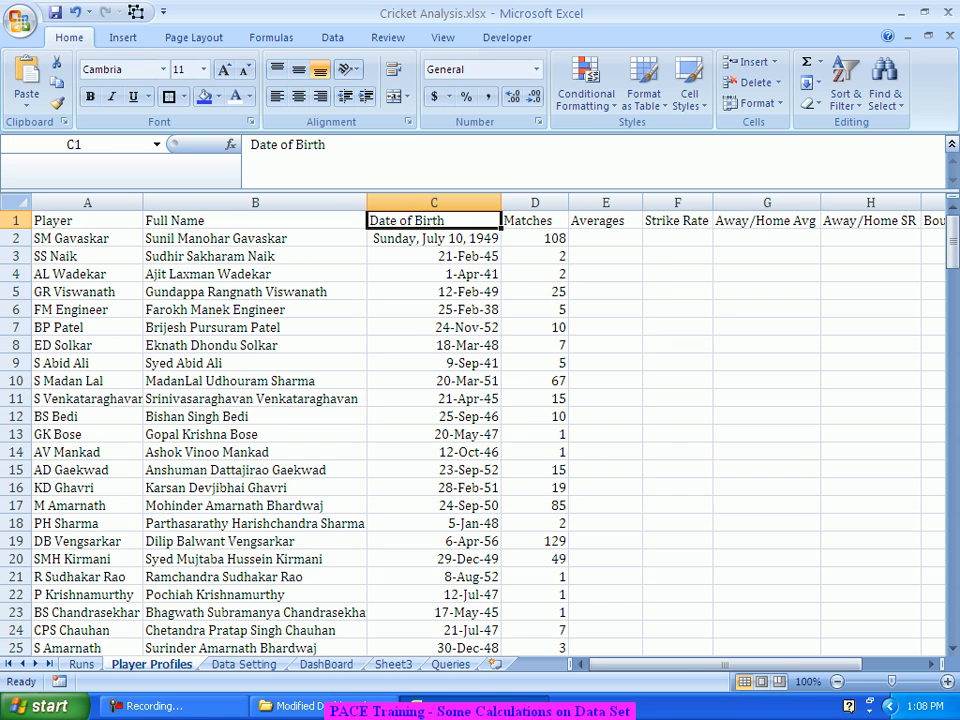
# Step: Insert a new column before Averages and enter the header Runs in E1
pyautogui.click(605, 238)
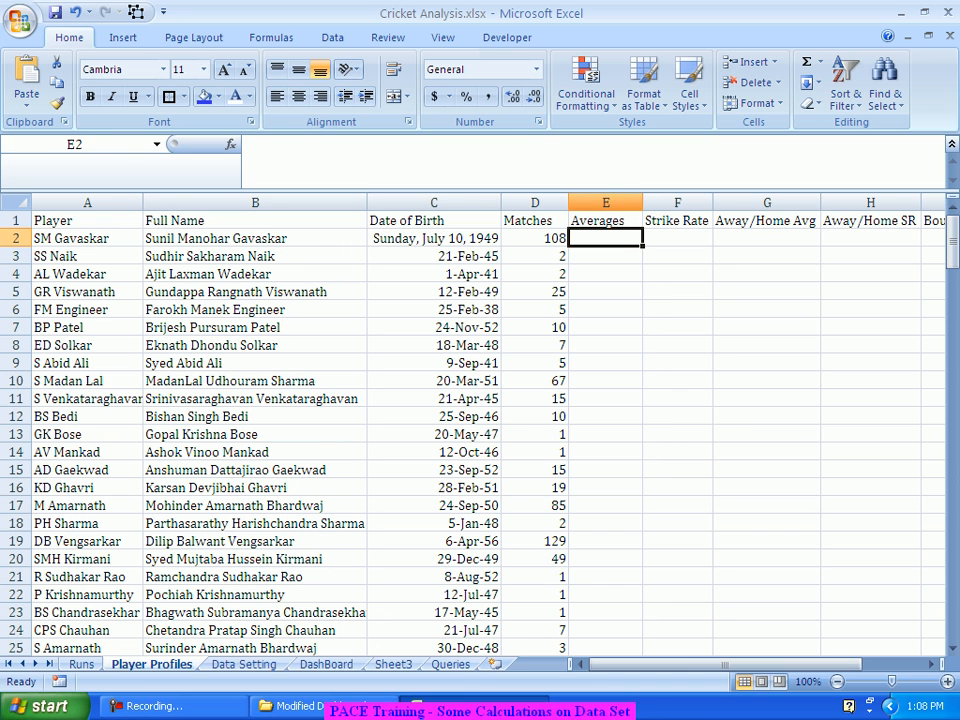
pyautogui.click(605, 203)
pyautogui.rightClick(607, 203)
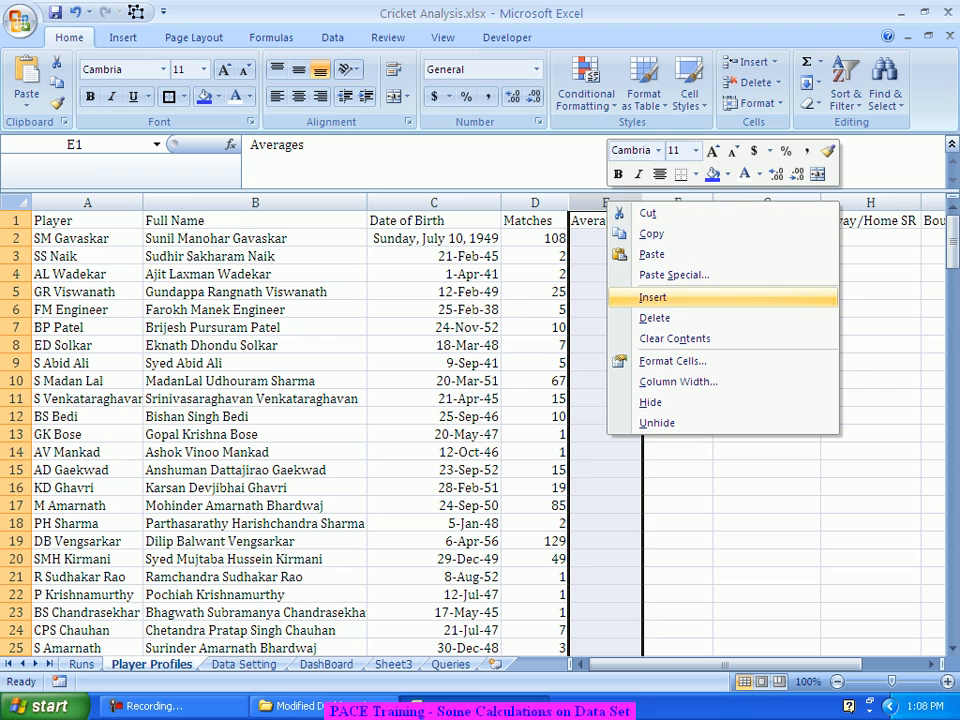
pyautogui.click(652, 297)
pyautogui.click(602, 238)
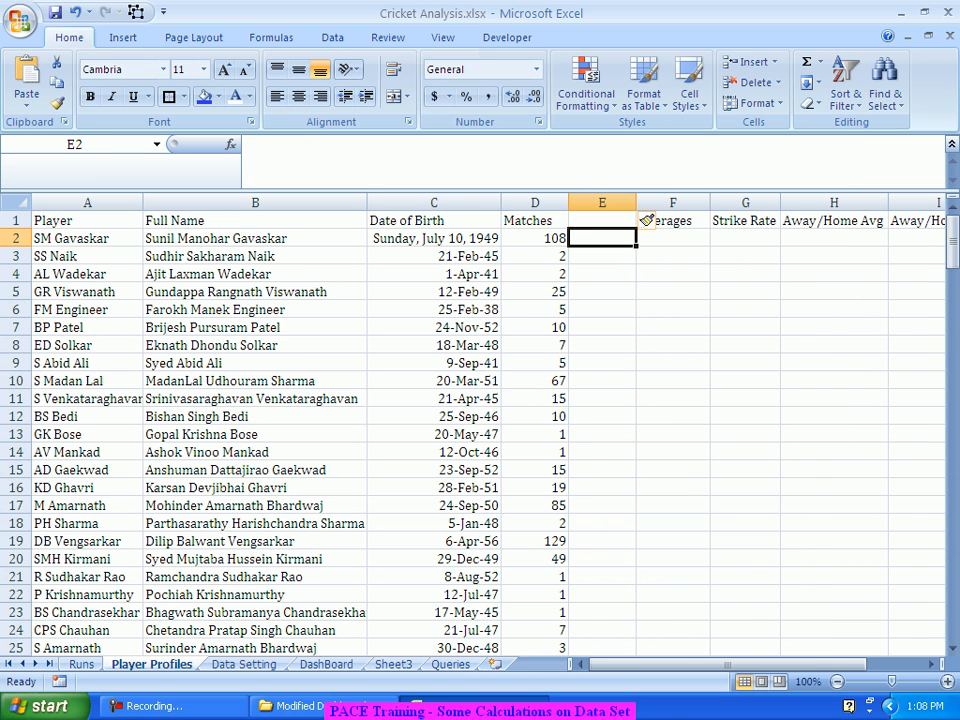
pyautogui.press('Up')
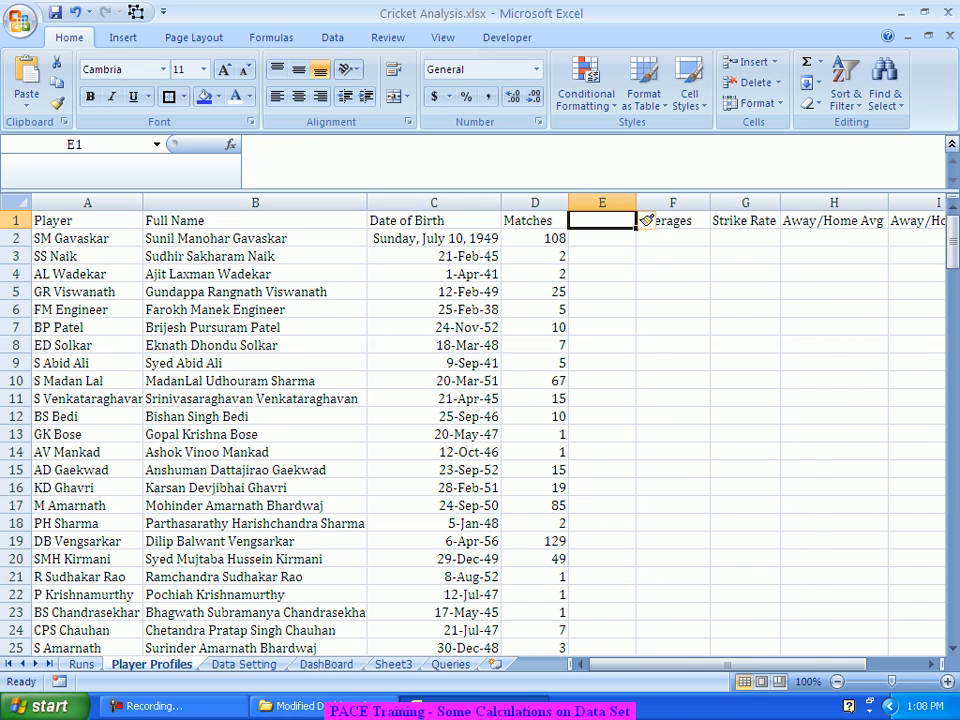
pyautogui.write('Runs')
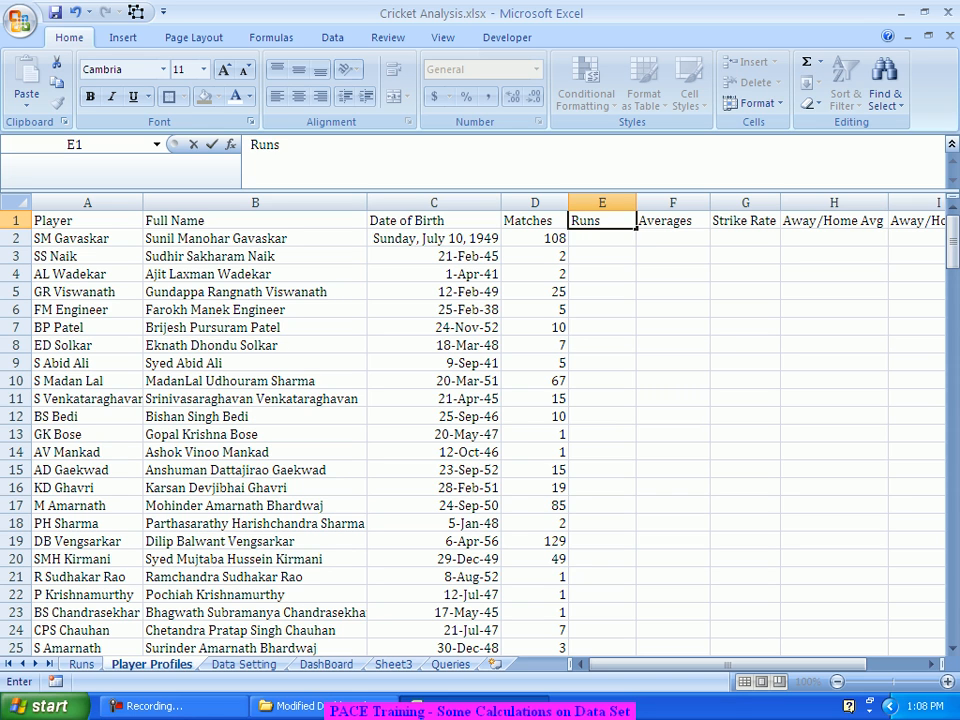
pyautogui.press('Return')
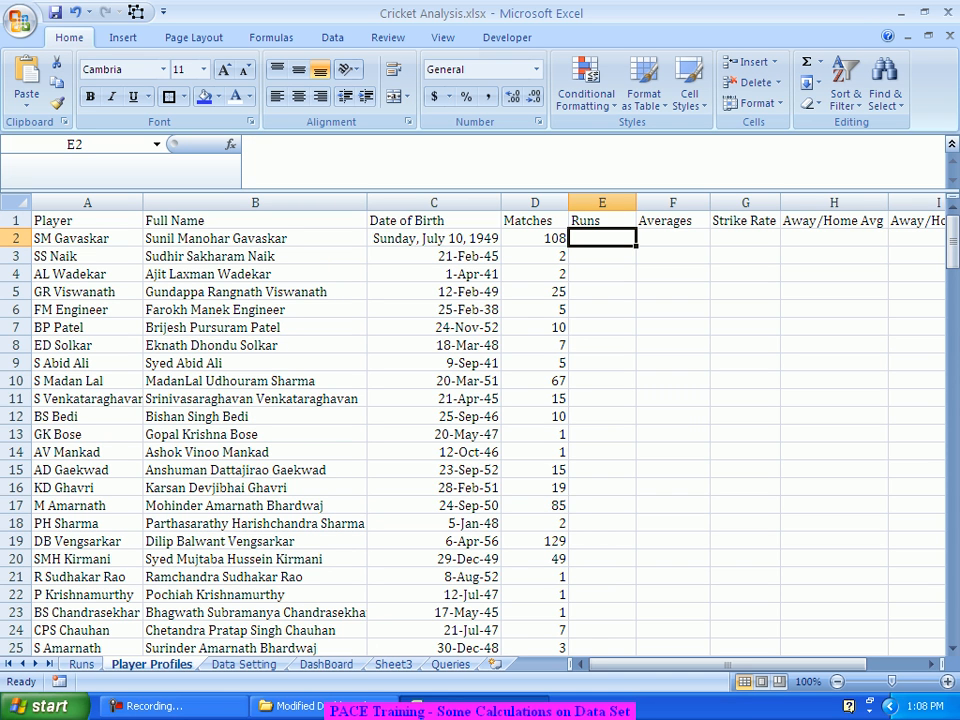
# Step: In E2, total the player's runs with =SUMIF(Runs!B:B,'Player Profiles'!A2,Runs!C:C)
pyautogui.write('=')
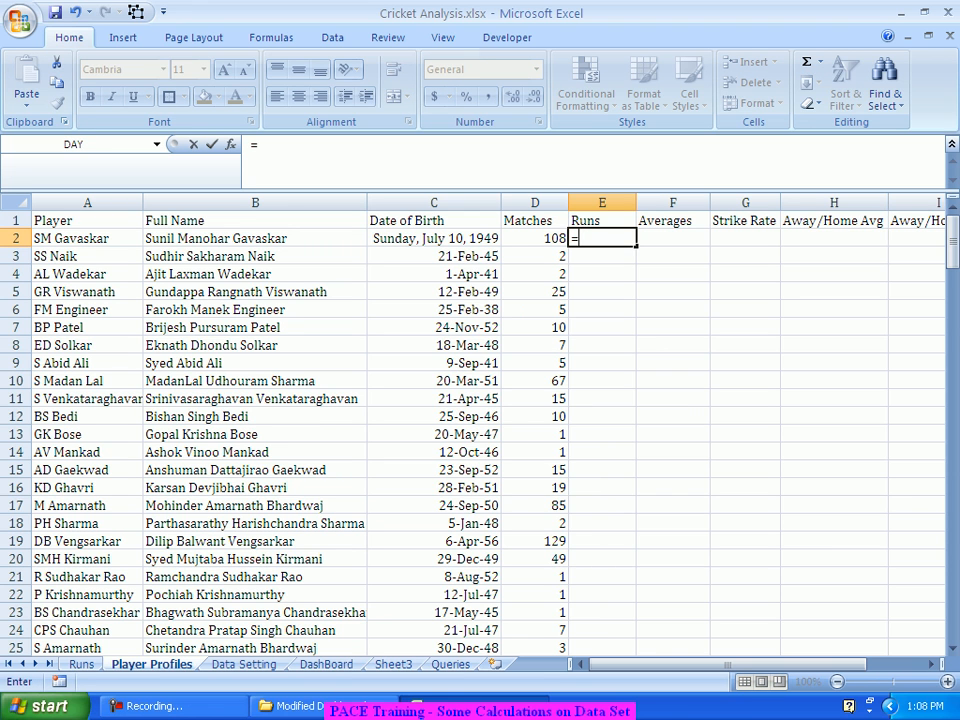
pyautogui.write('Sumif')
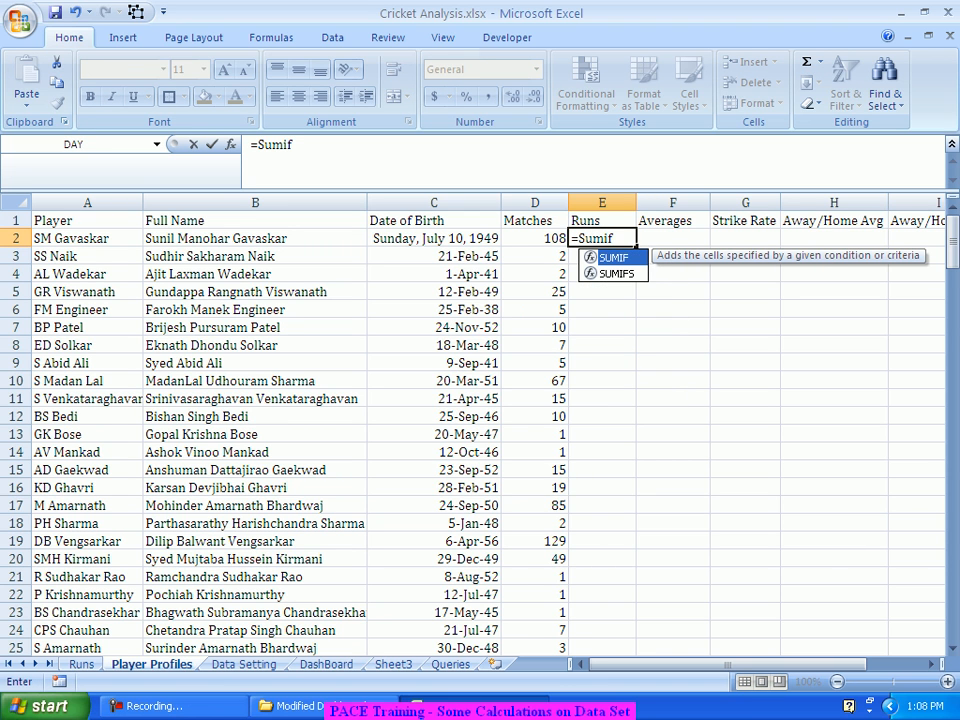
pyautogui.press('Tab')
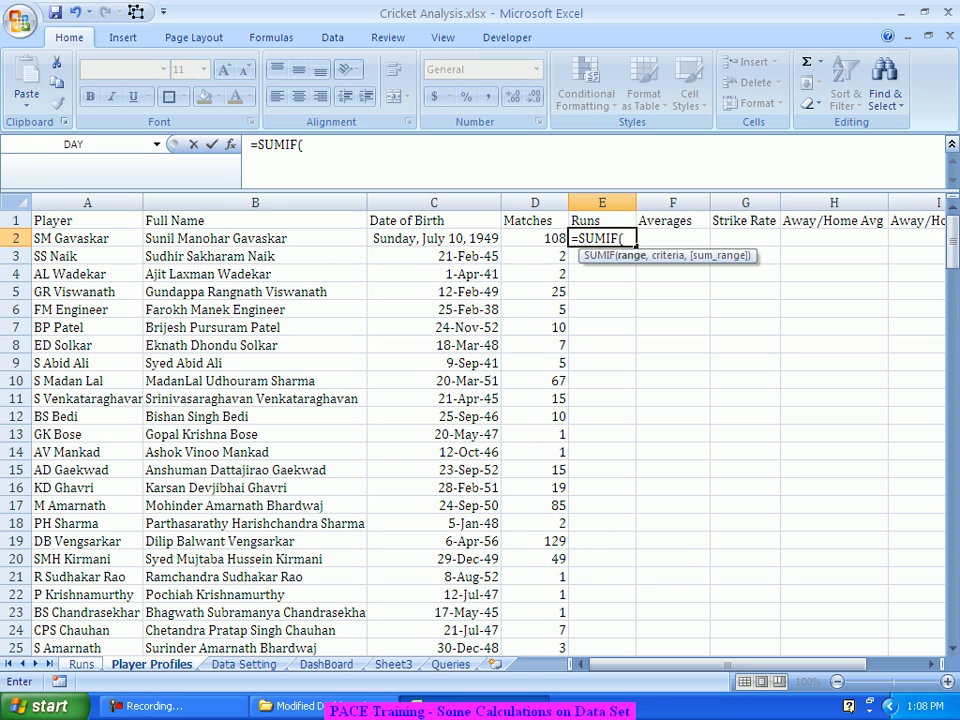
pyautogui.hotkey('ctrl', 'pageup')
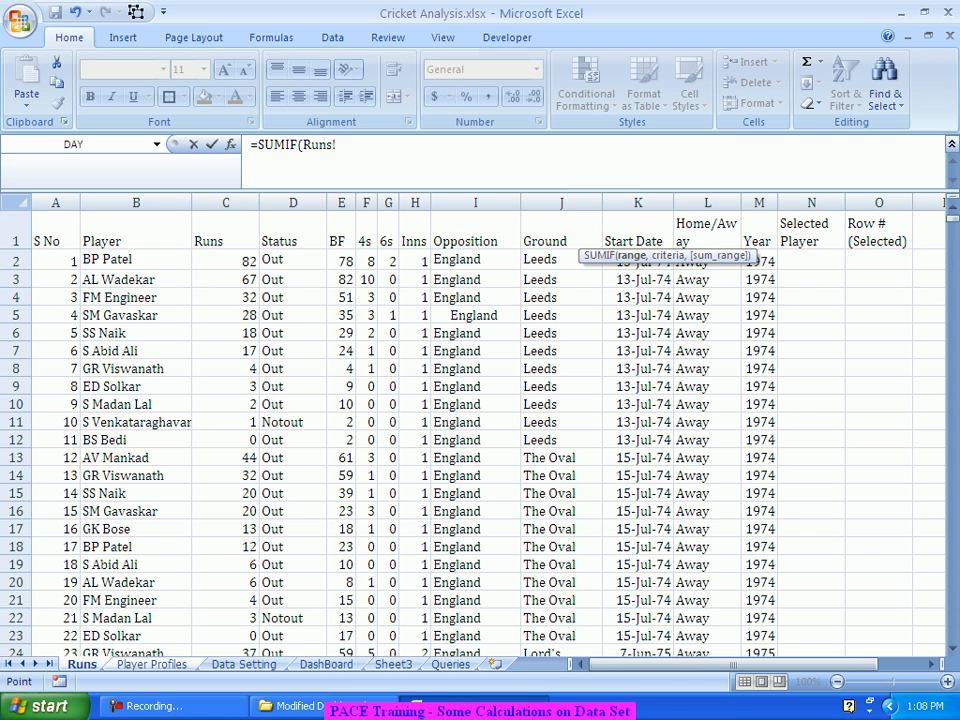
pyautogui.click(136, 203)
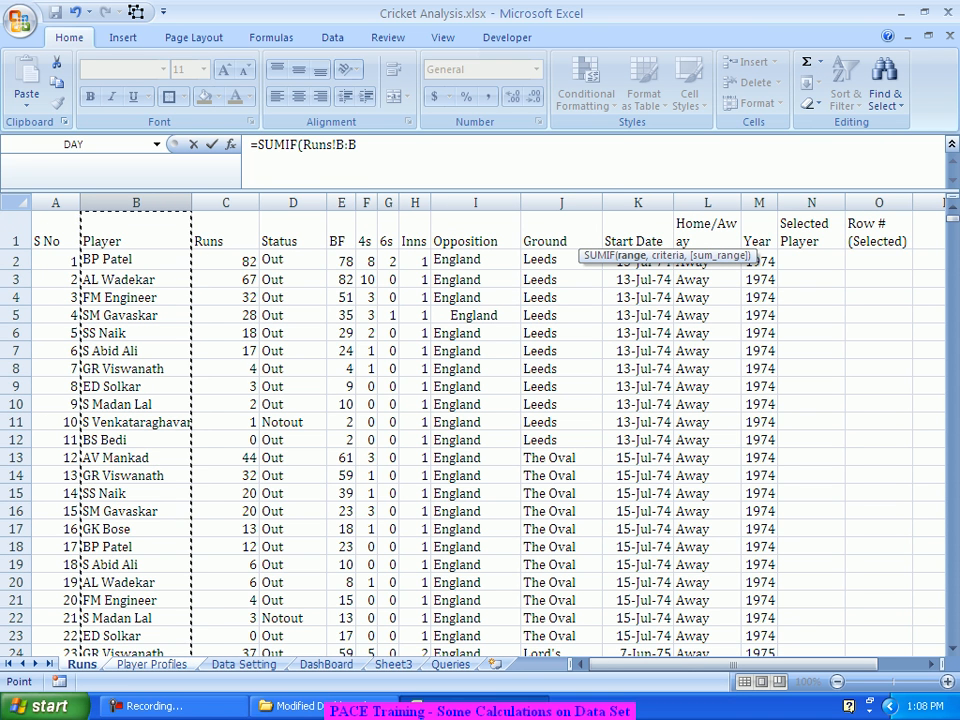
pyautogui.write(',')
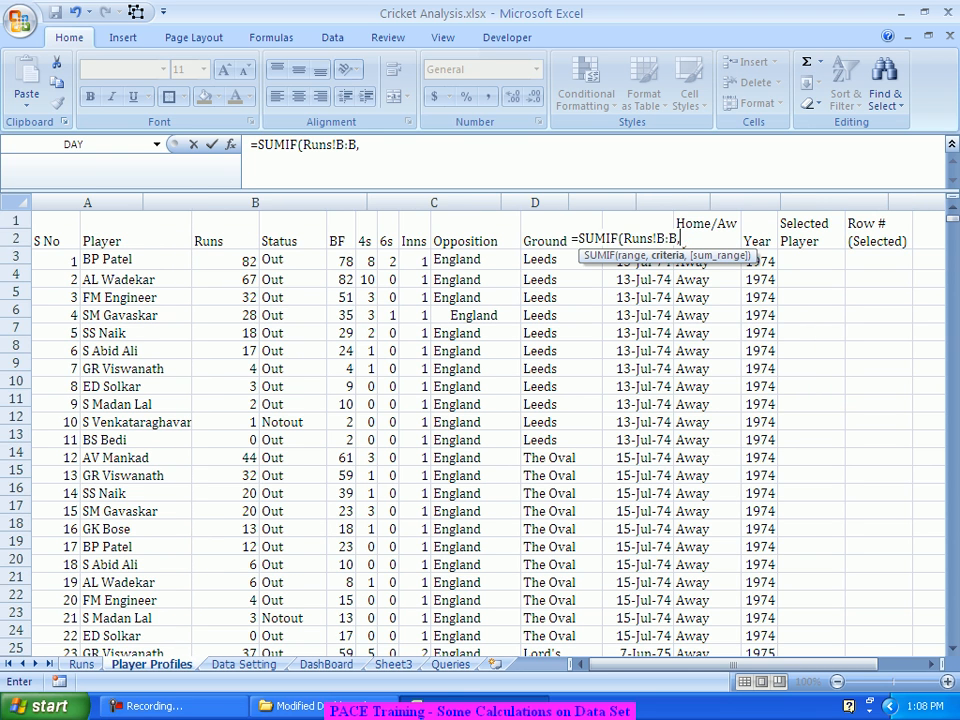
pyautogui.hotkey('ctrl', 'pagedown')
pyautogui.click(87, 238)
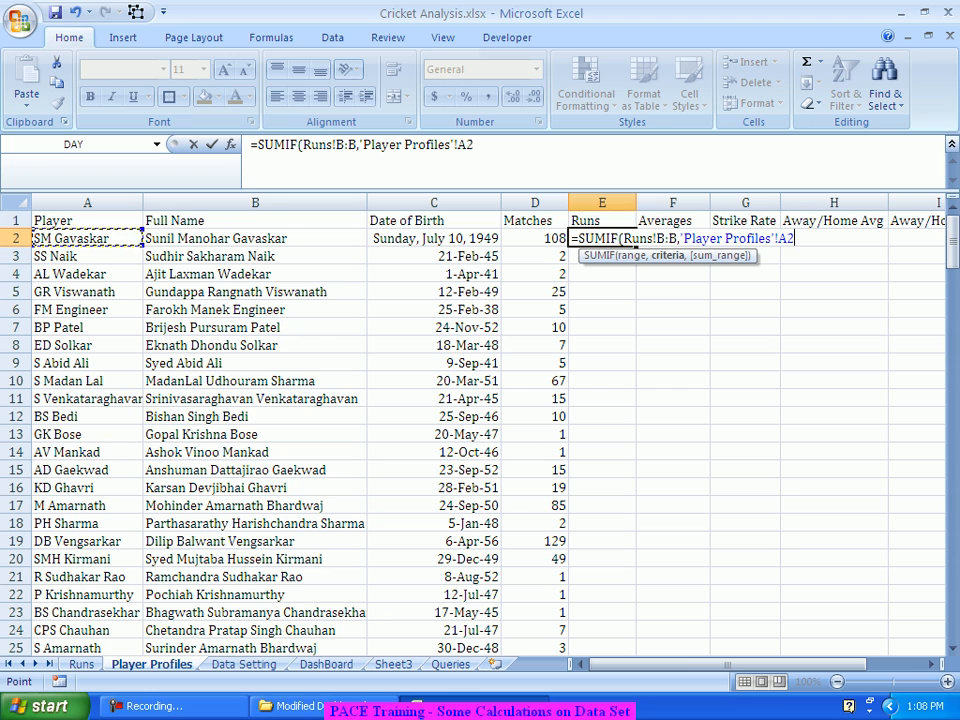
pyautogui.write(',')
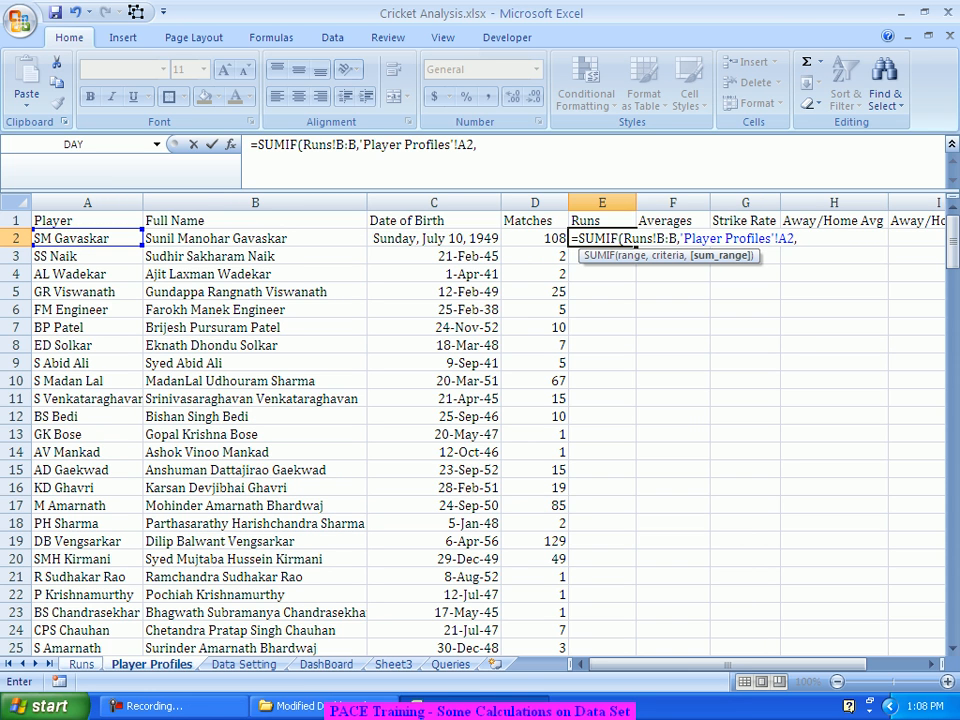
pyautogui.hotkey('ctrl', 'pageup')
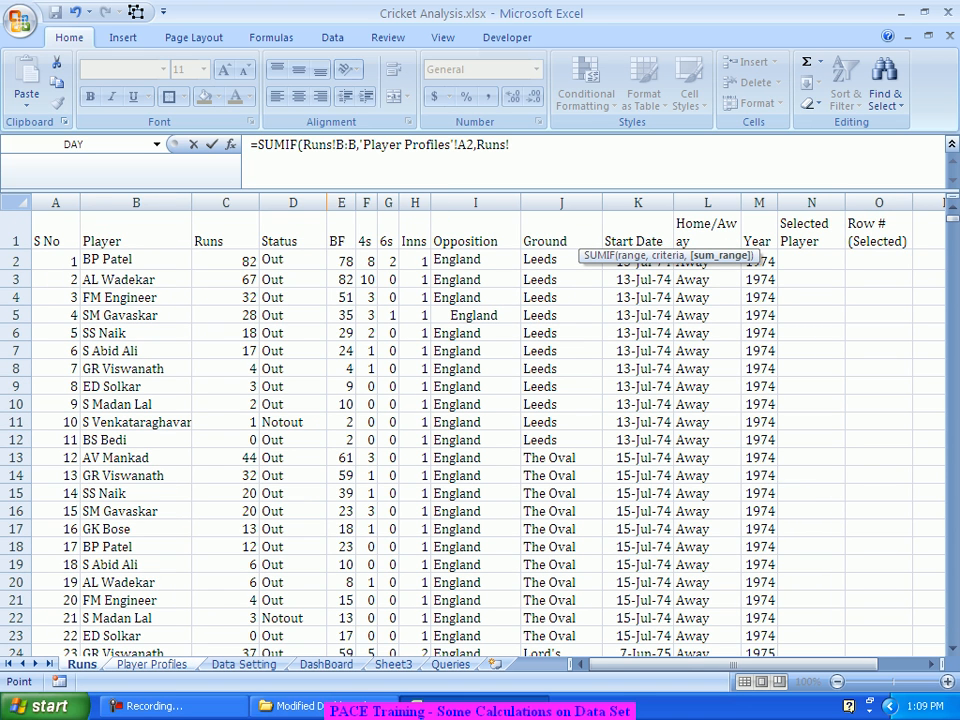
pyautogui.click(225, 203)
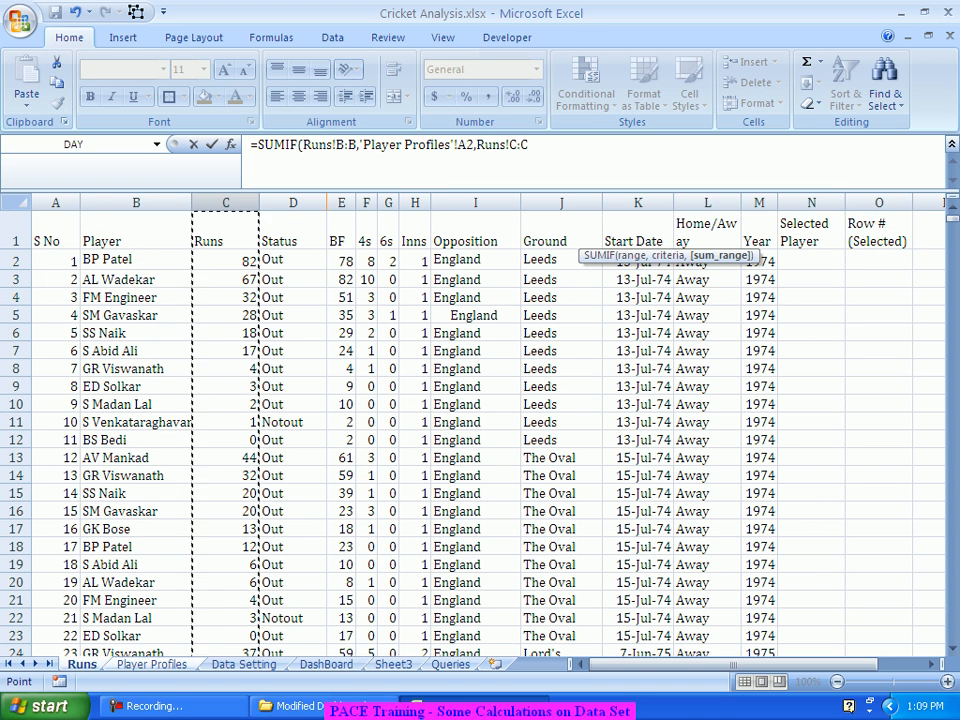
pyautogui.write(')')
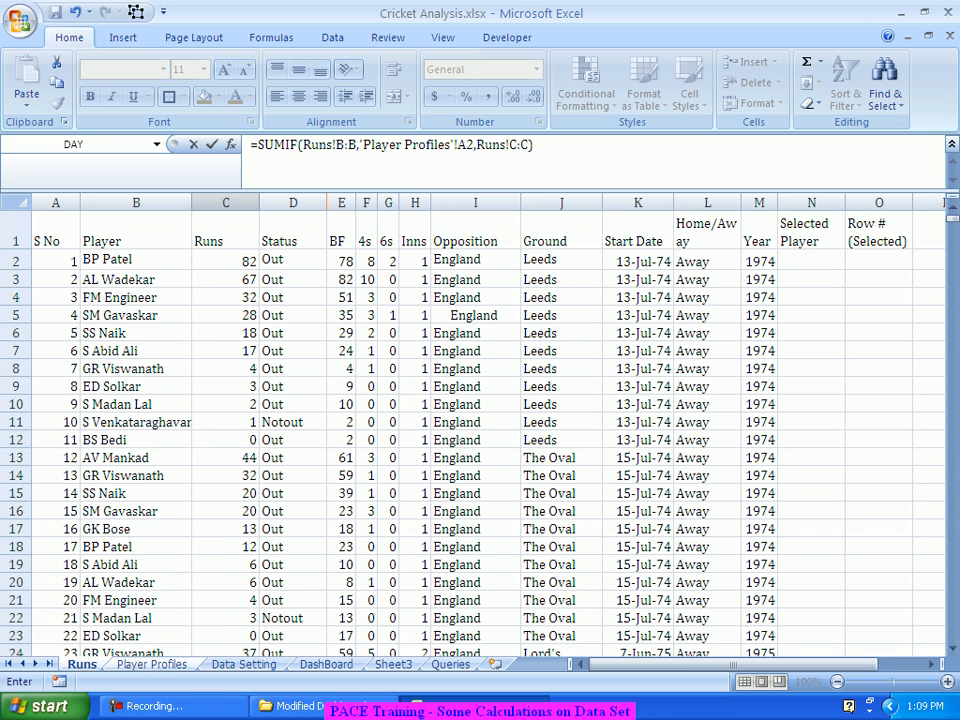
pyautogui.press('Return')
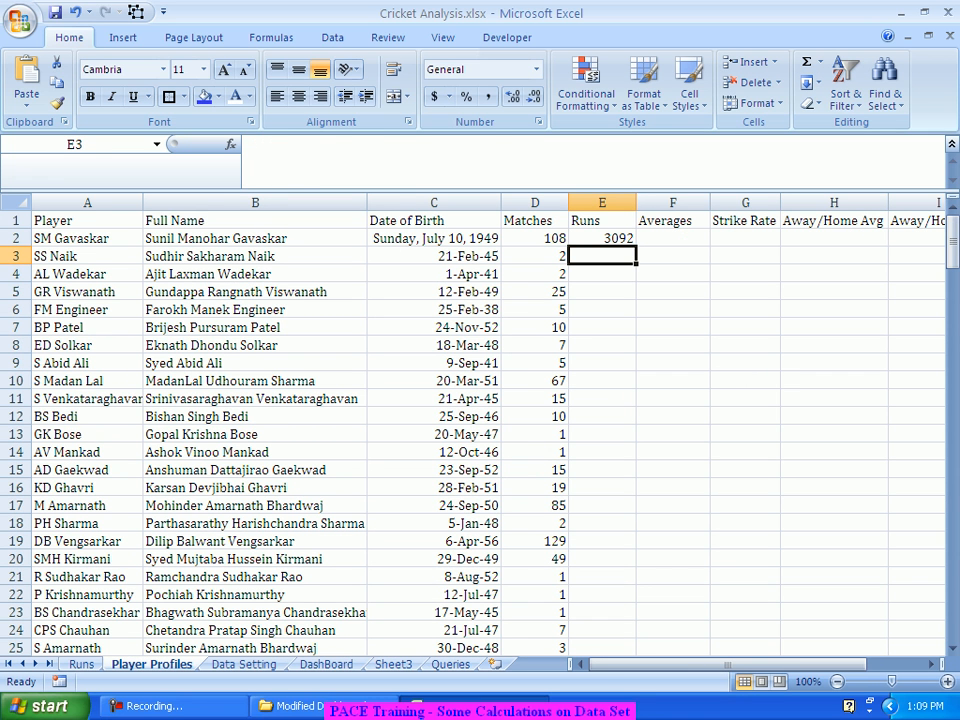
# Step: Fill the Runs formula from E2 down to the last player in row 194
pyautogui.click(602, 238)
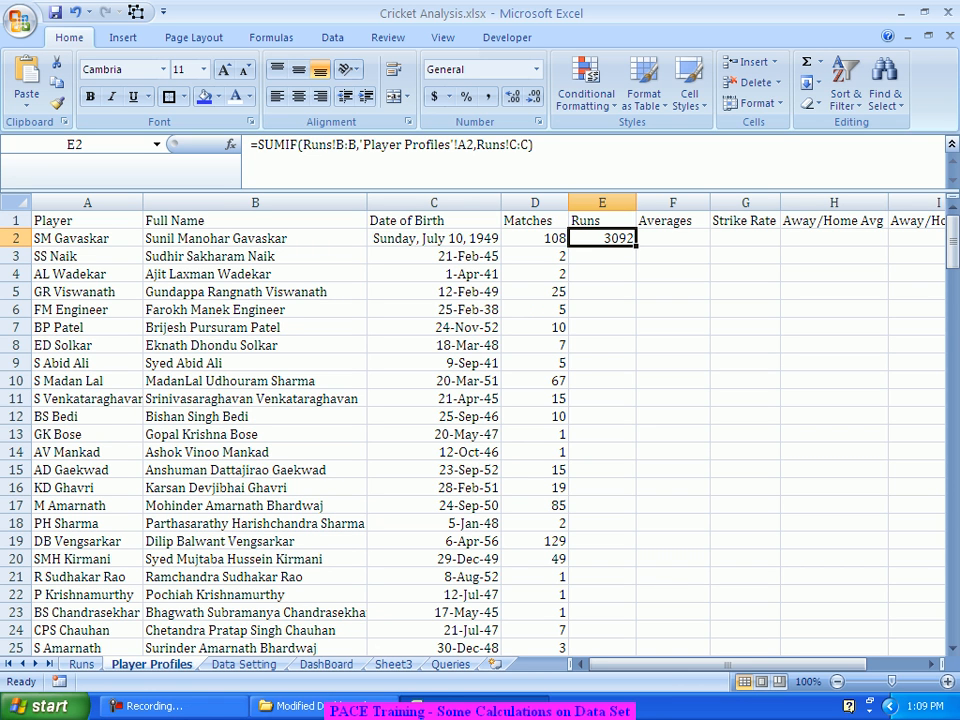
pyautogui.doubleClick(636, 246)
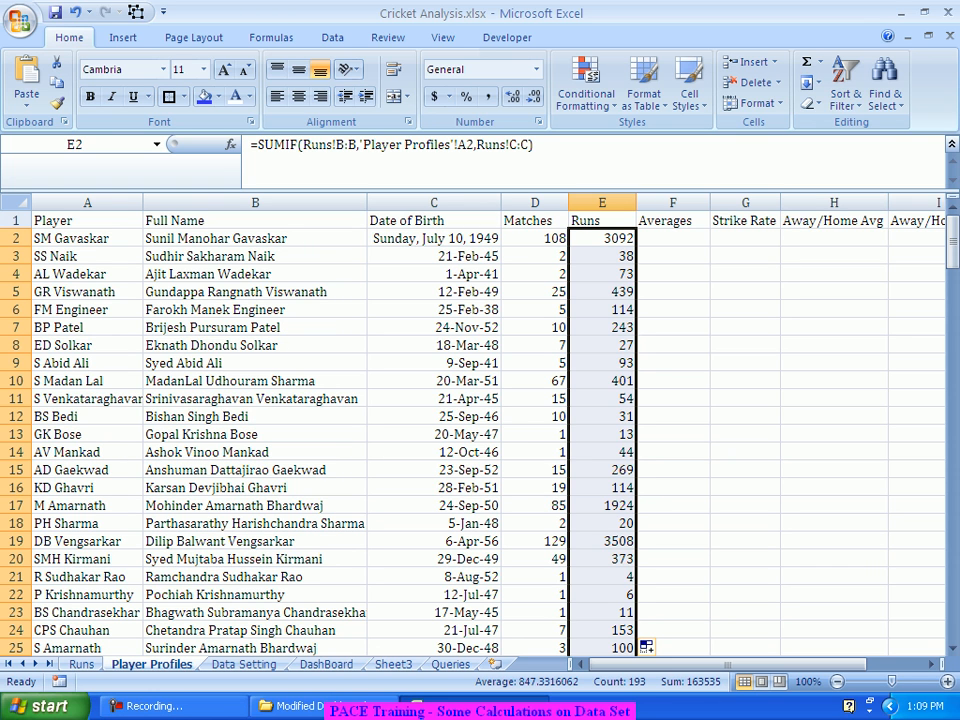
pyautogui.click(673, 328)
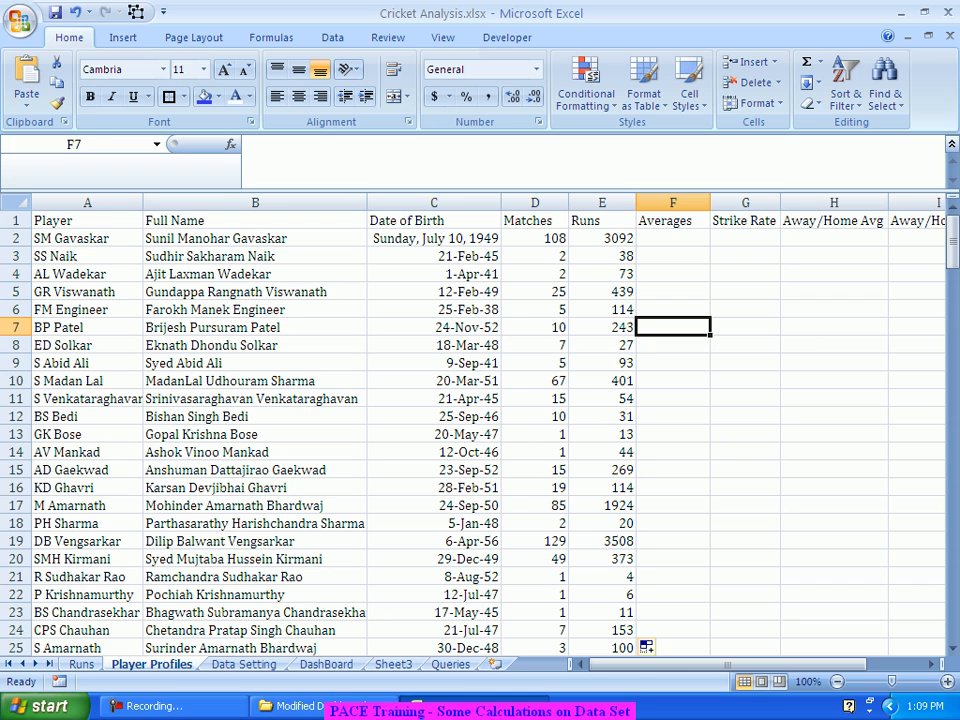
# Step: In F2, calculate the batting average as runs per dismissal with =E2/COUNTIFS(Runs!B:B,'Player Profiles'!A2,Runs!D:D,"Out")
pyautogui.click(673, 238)
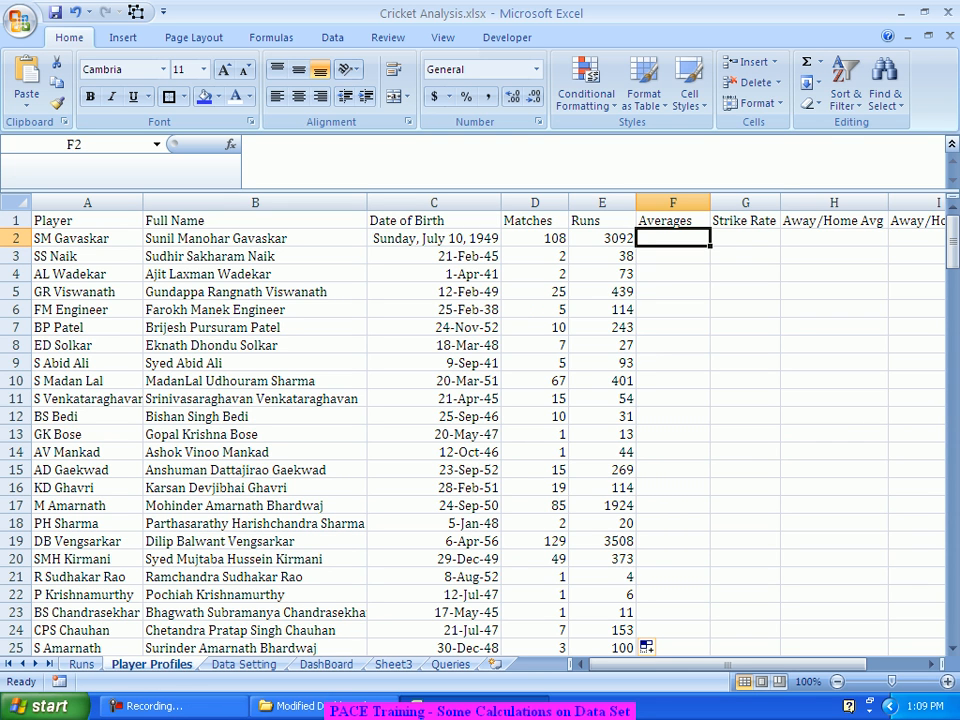
pyautogui.write('=')
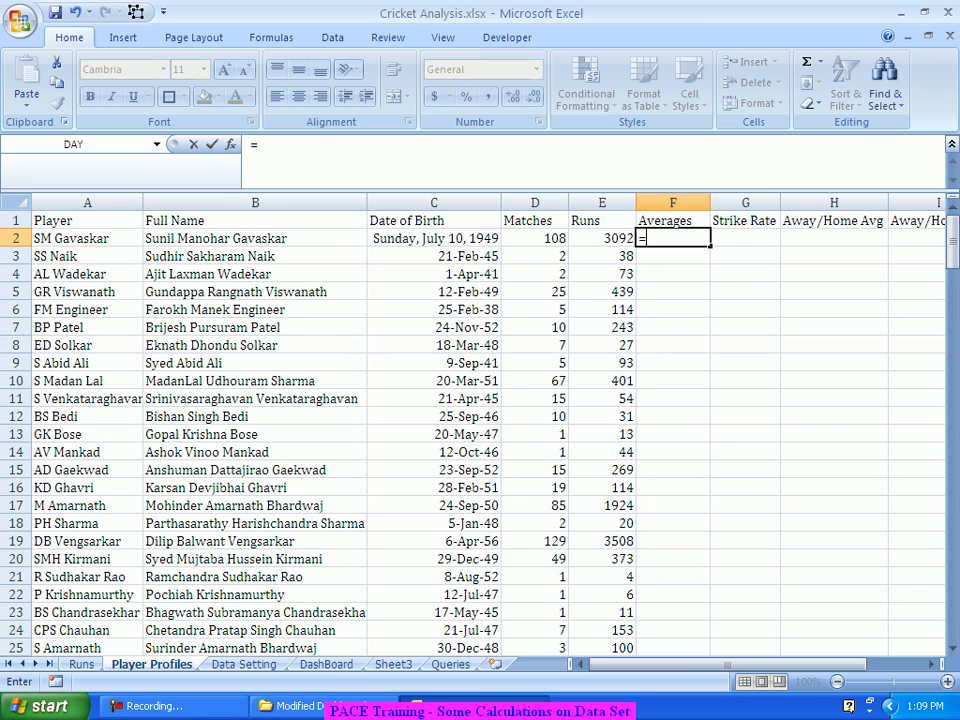
pyautogui.press('Left')
pyautogui.write('/')
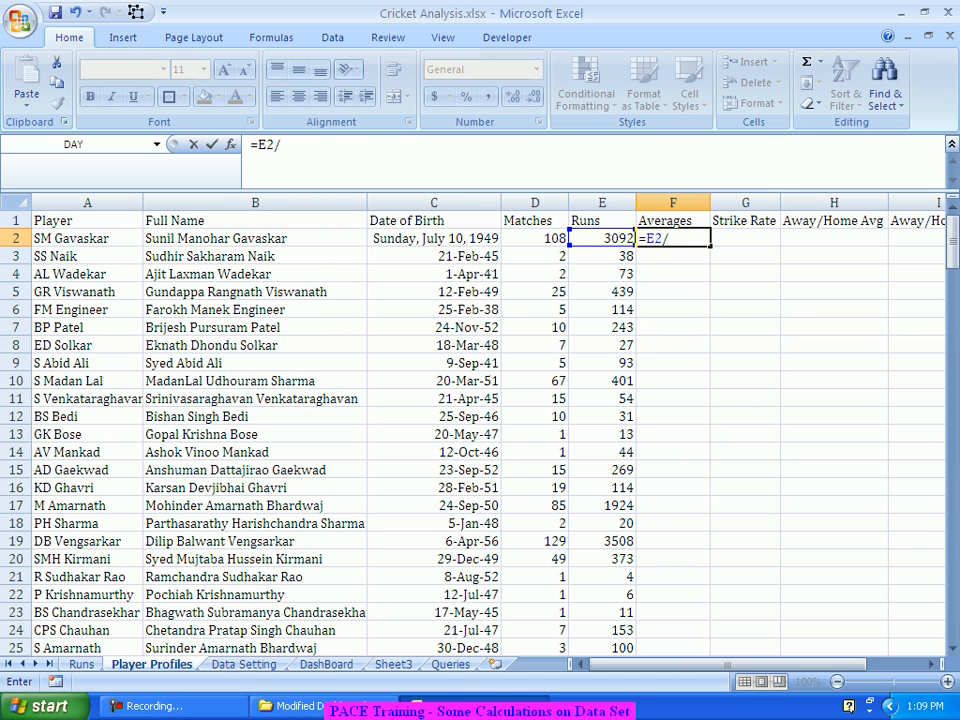
pyautogui.write('Countifs')
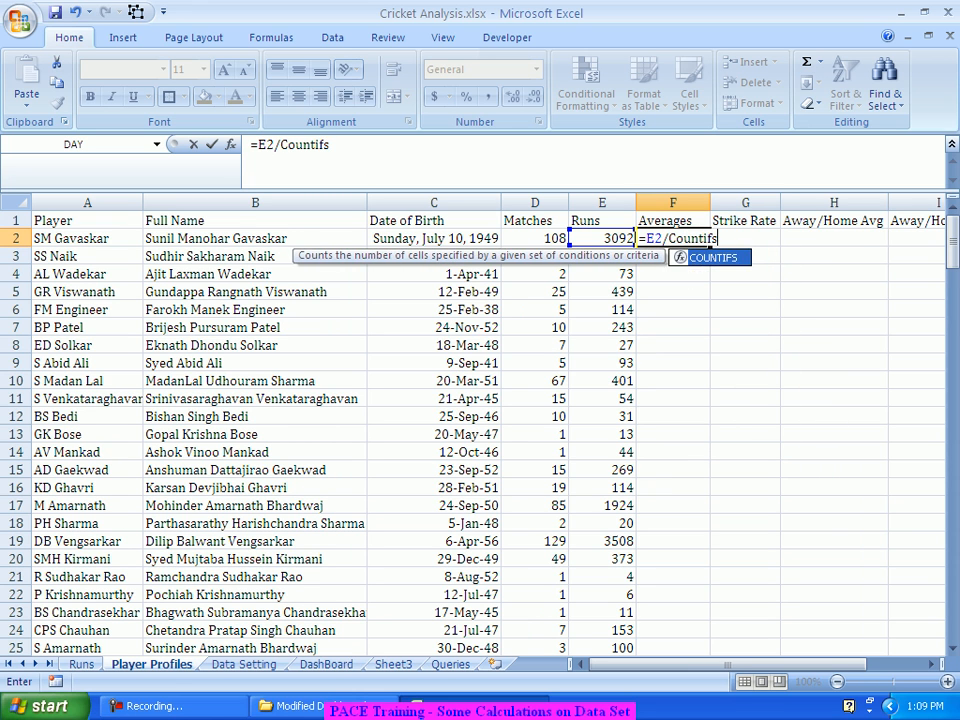
pyautogui.press('Tab')
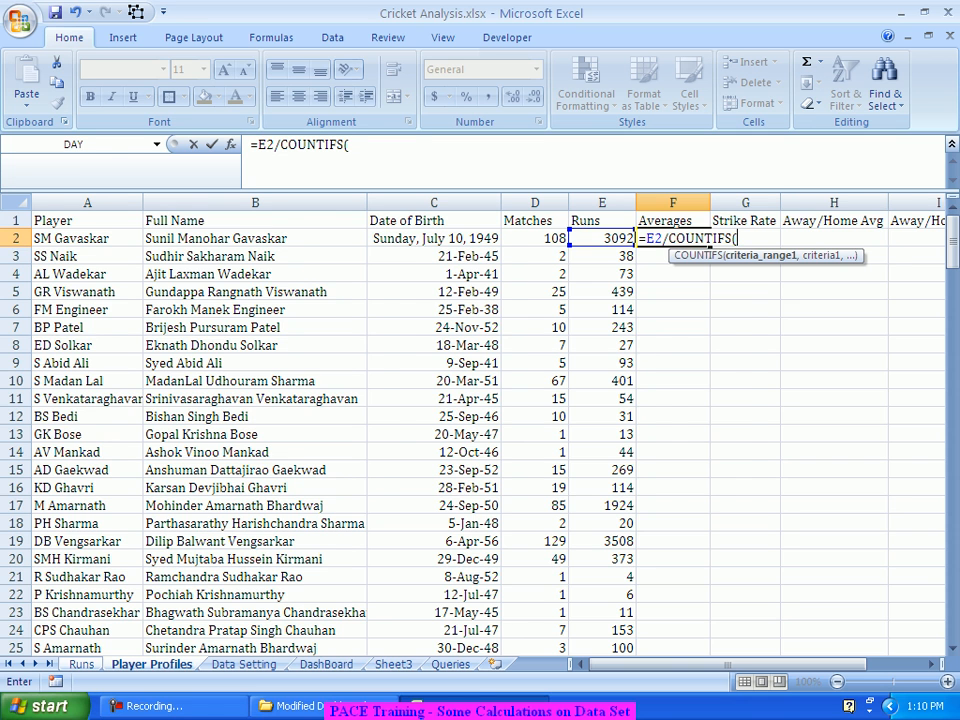
pyautogui.hotkey('ctrl', 'pageup')
pyautogui.click(136, 203)
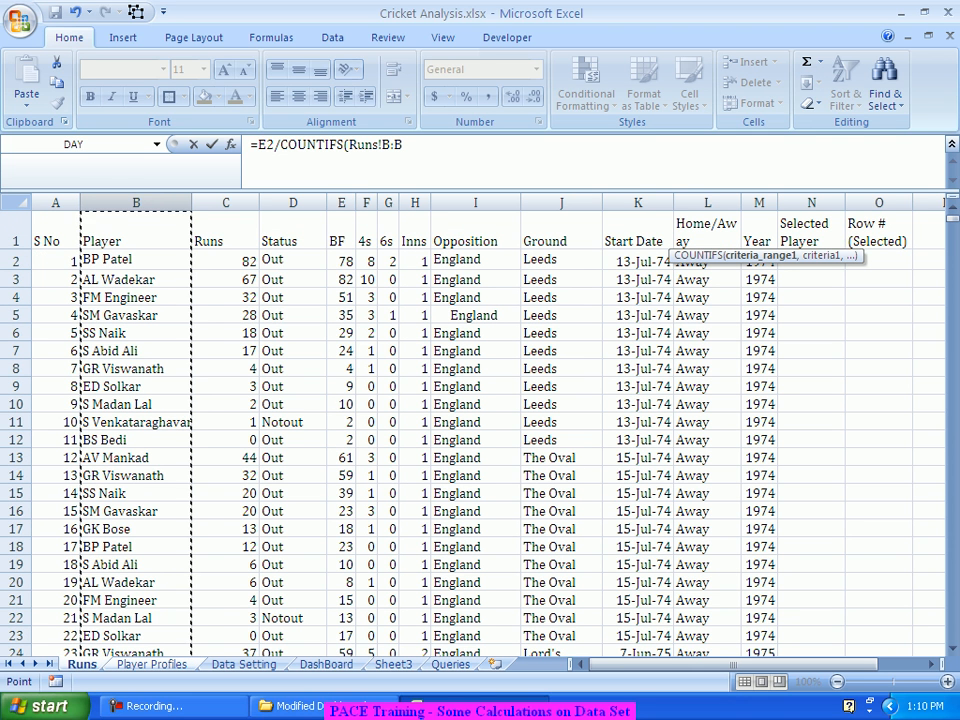
pyautogui.write(',')
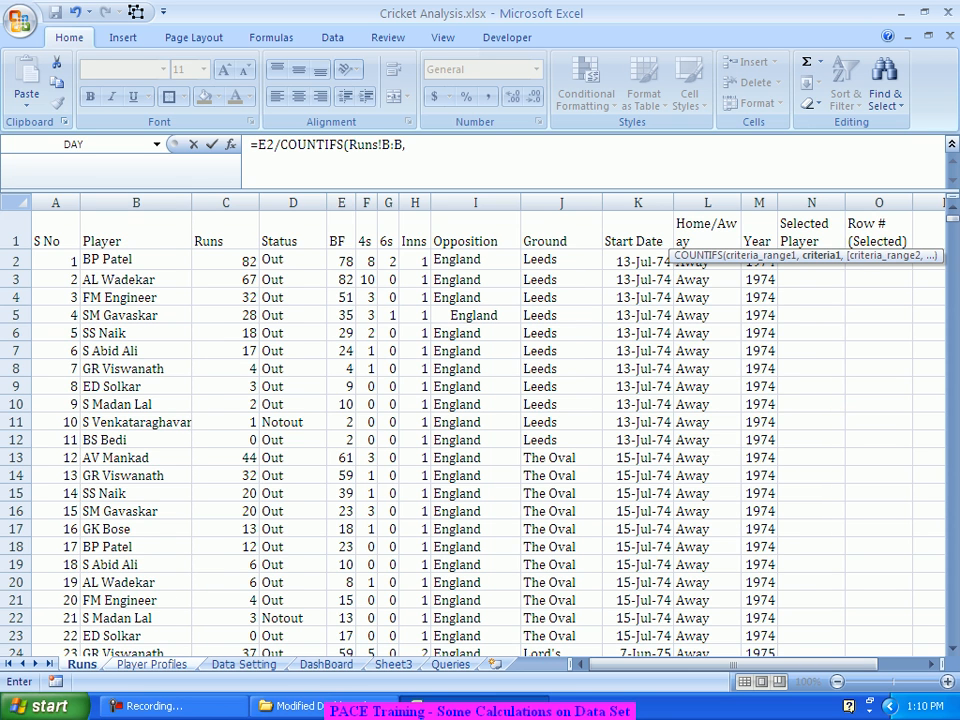
pyautogui.hotkey('ctrl', 'pagedown')
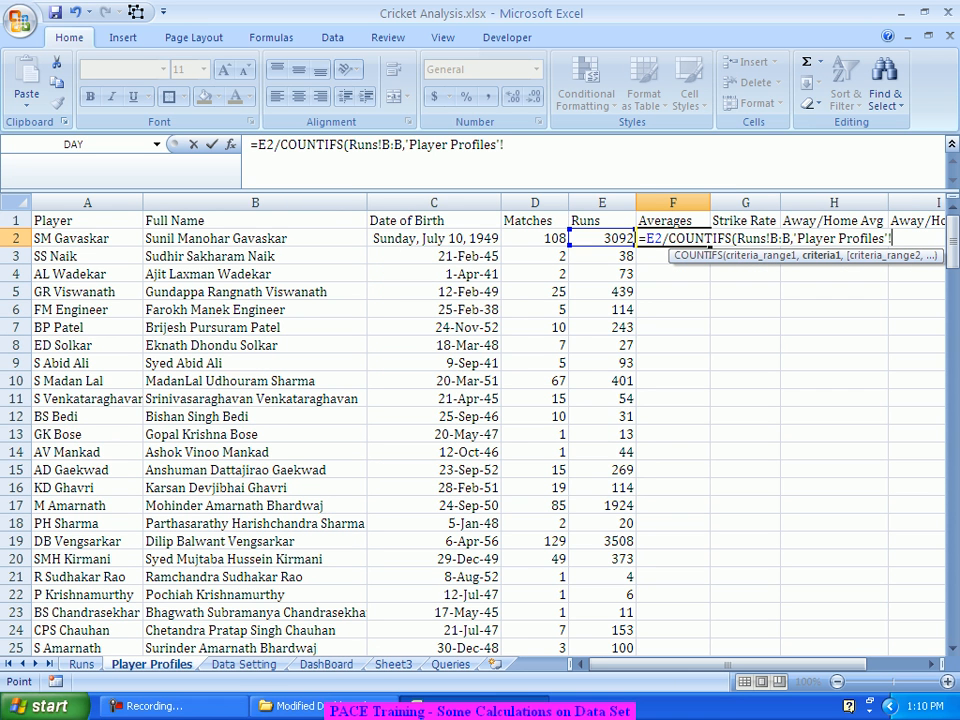
pyautogui.click(87, 239)
pyautogui.write(',')
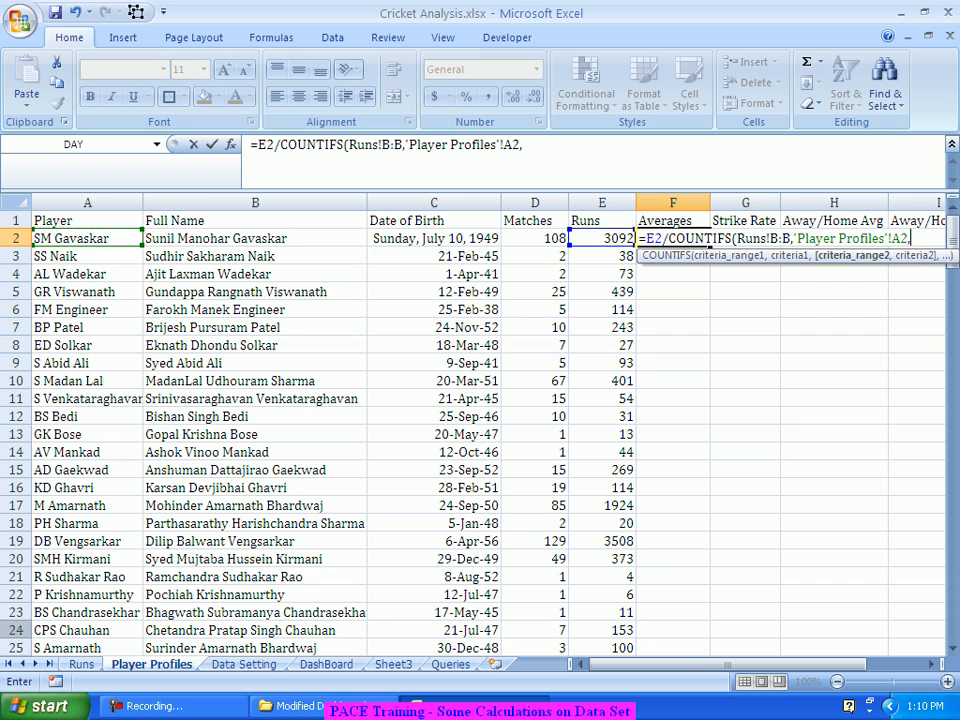
pyautogui.hotkey('ctrl', 'pageup')
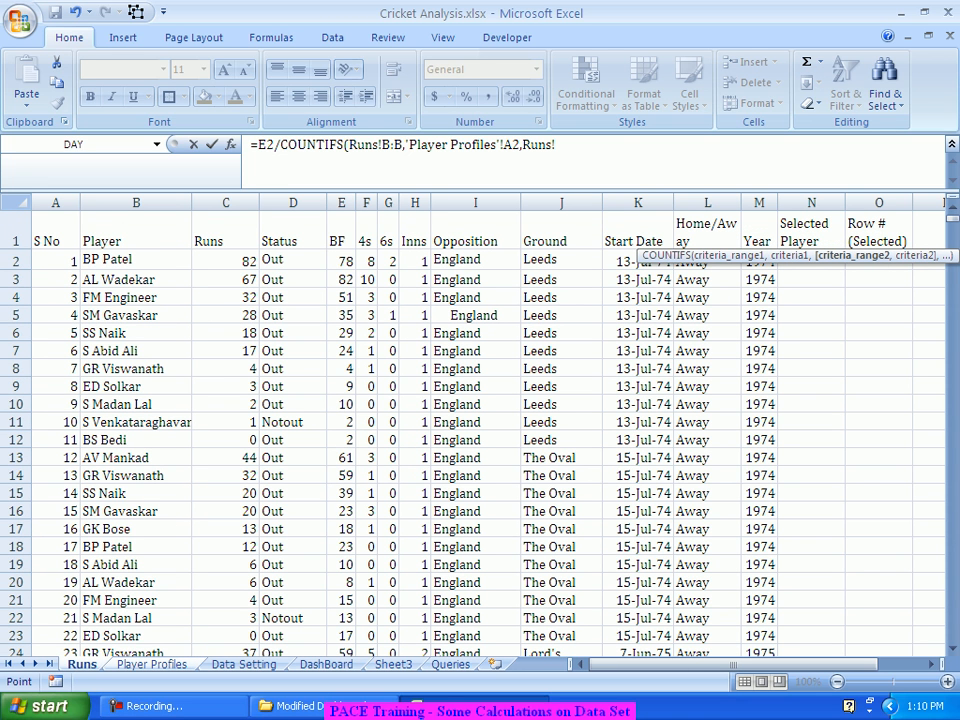
pyautogui.click(293, 202)
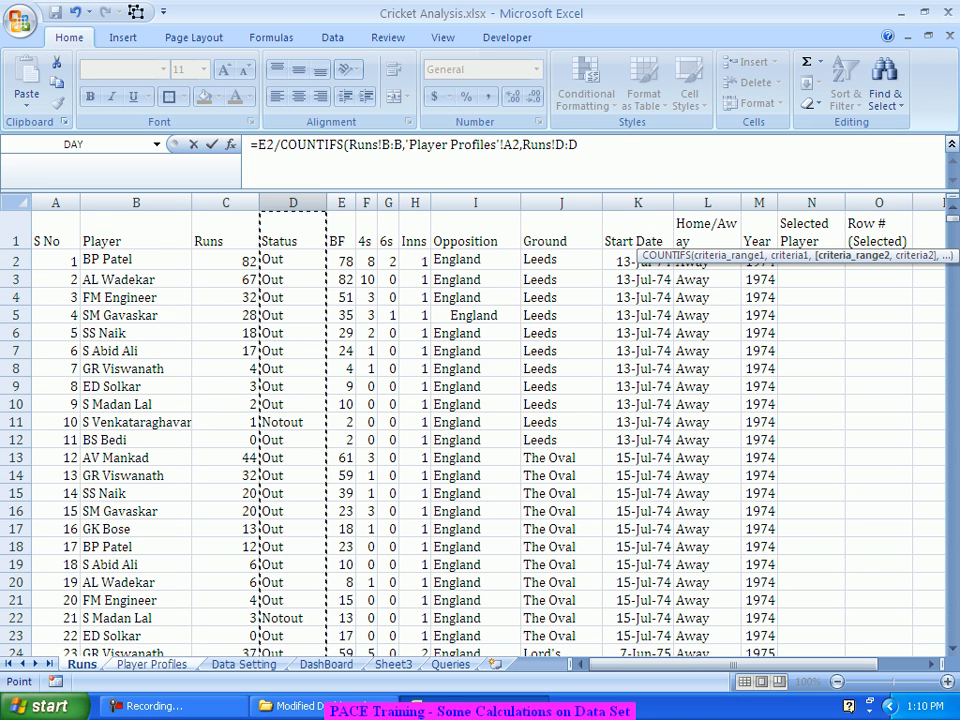
pyautogui.write(',')
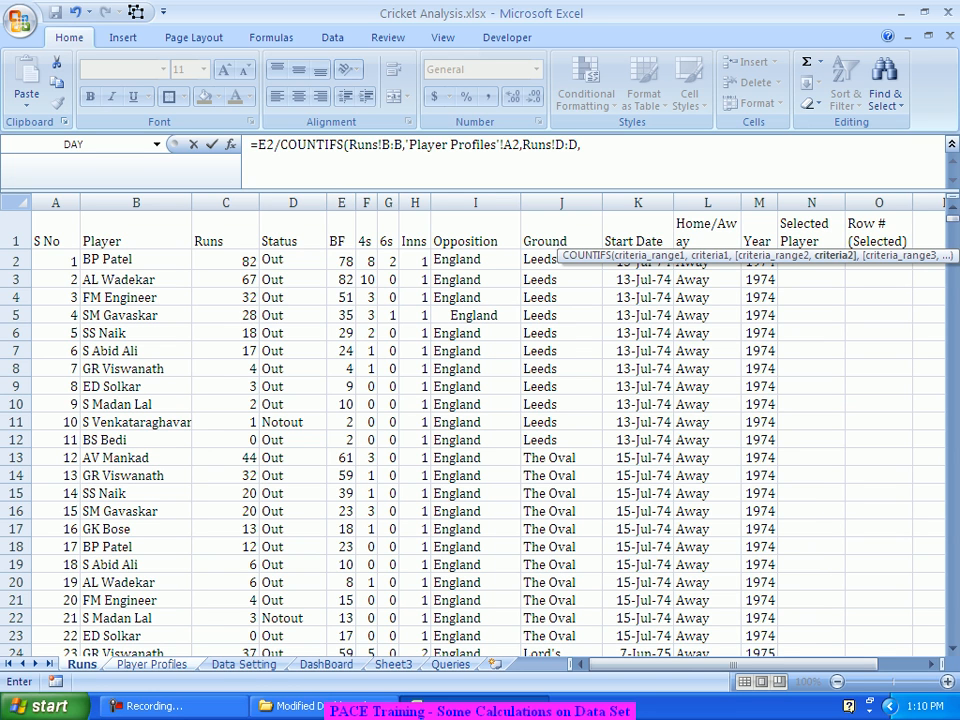
pyautogui.write('"Out")')
pyautogui.press('Return')
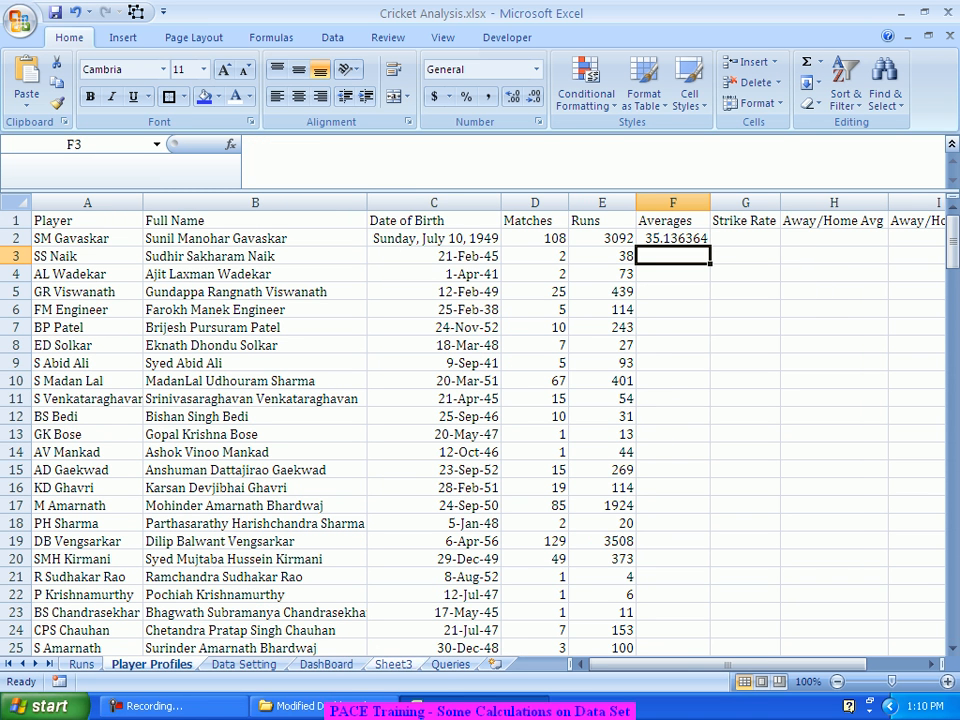
pyautogui.click(673, 239)
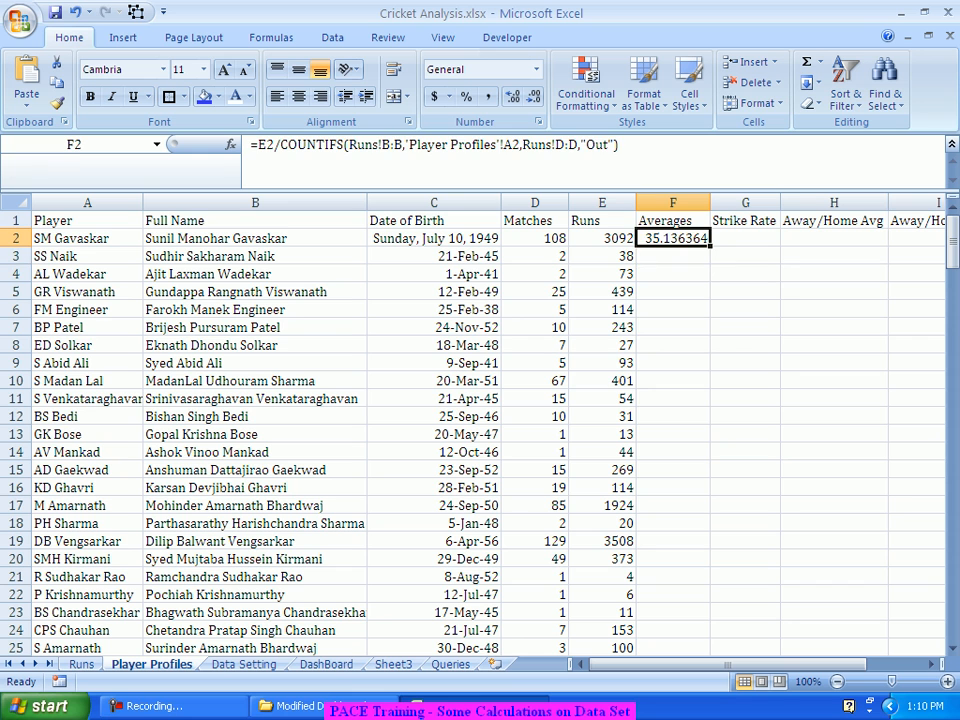
# Step: Round the batting average in F2 to two decimals by wrapping its formula as =ROUND(E2/COUNTIFS(Runs!B:B,'Player Profiles'!A2,Runs!D:D,"Out"),2)
pyautogui.press('F2')
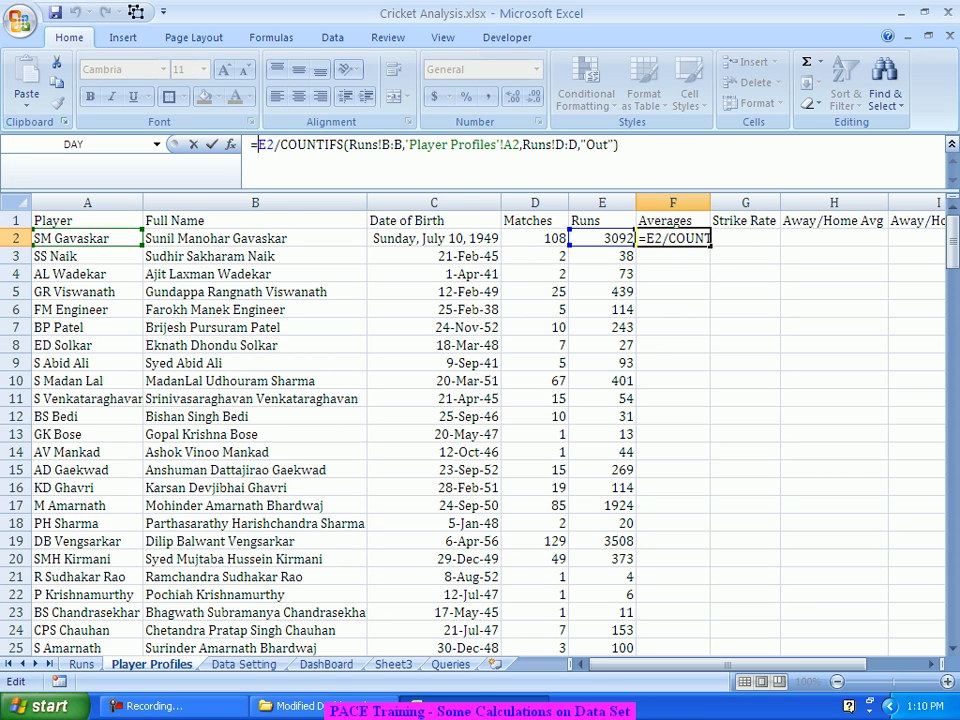
pyautogui.write('Round(')
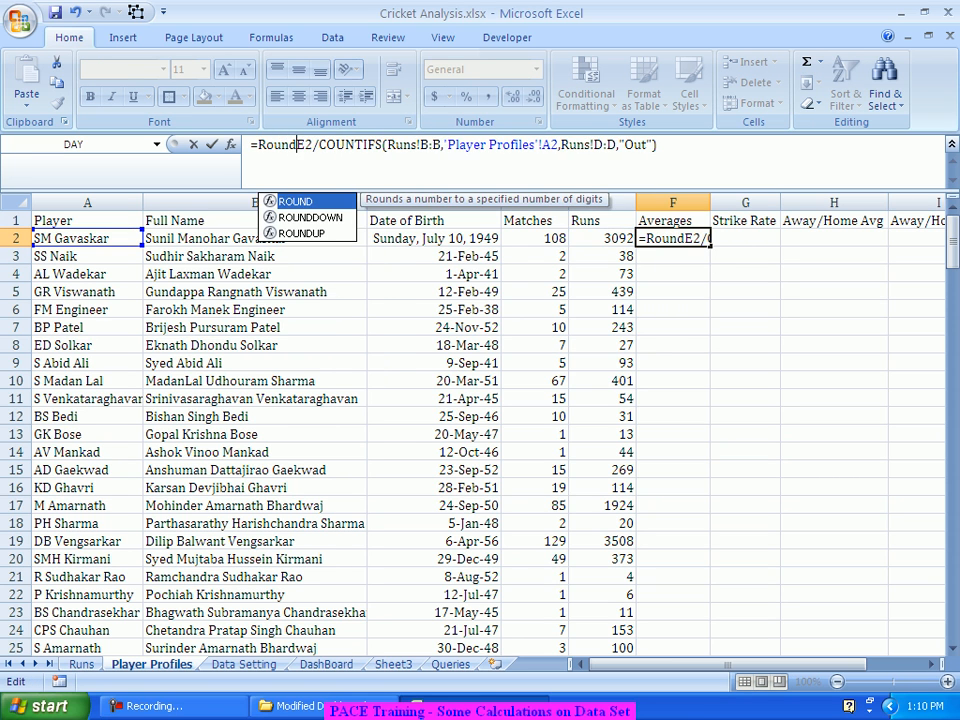
pyautogui.click(665, 145)
pyautogui.write(',2)')
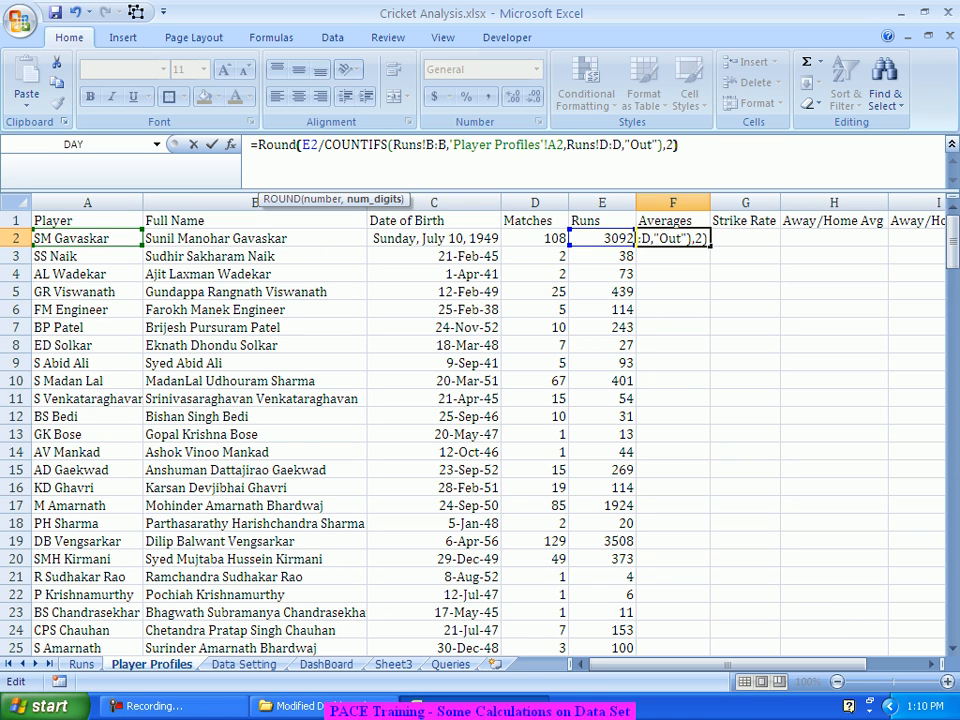
pyautogui.press('Return')
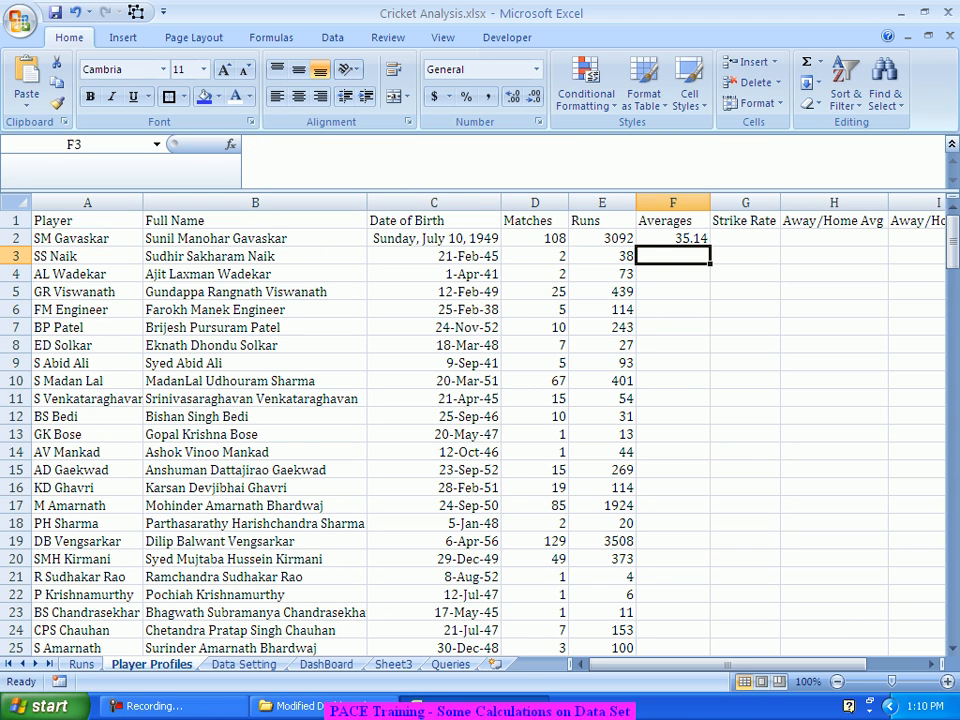
# Step: Fill the rounded Averages formula from F2 down to the last player and look over the filled rows
pyautogui.click(673, 239)
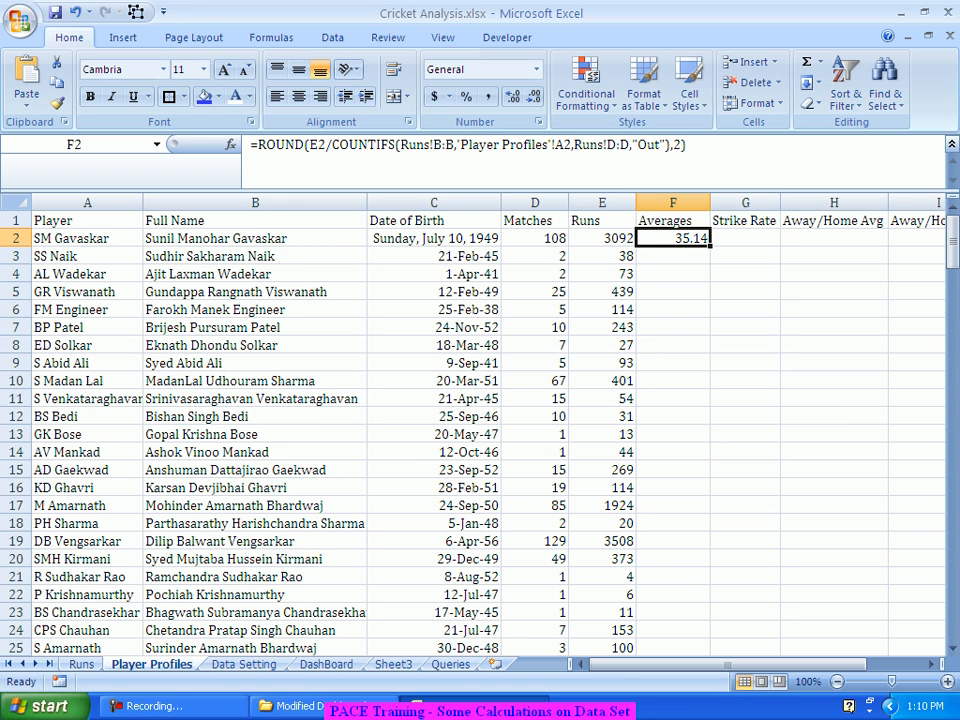
pyautogui.doubleClick(710, 246)
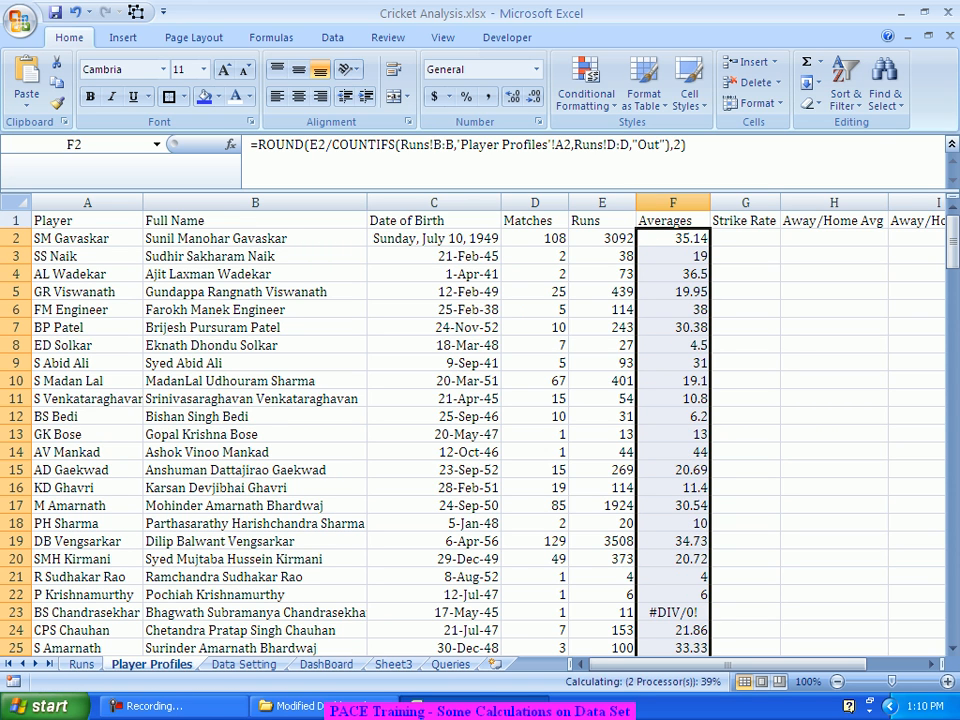
pyautogui.scroll(-4, 480, 430)
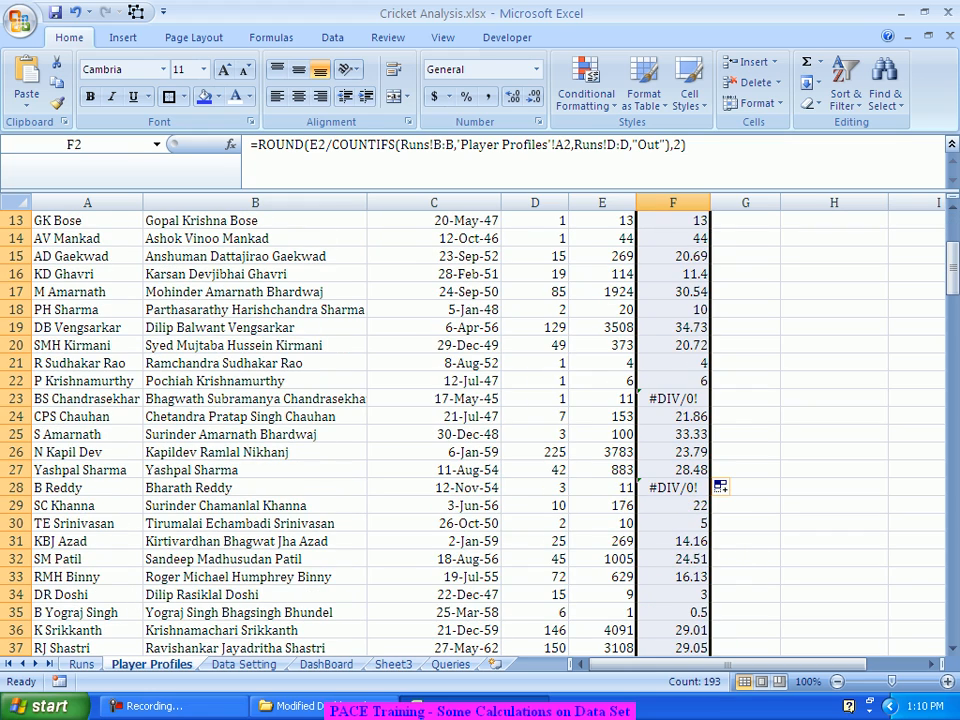
pyautogui.scroll(4, 480, 430)
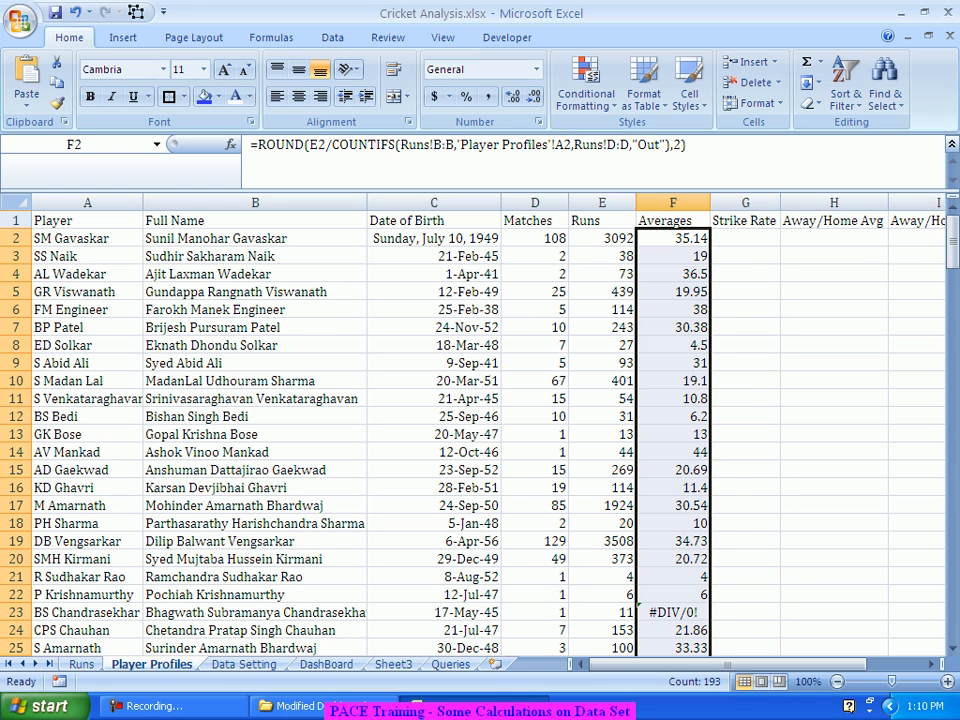
# Step: Wrap the ROUND expression in F2 in IF(ISERR(...)) with an empty string "" as the value when it errors
pyautogui.click(673, 239)
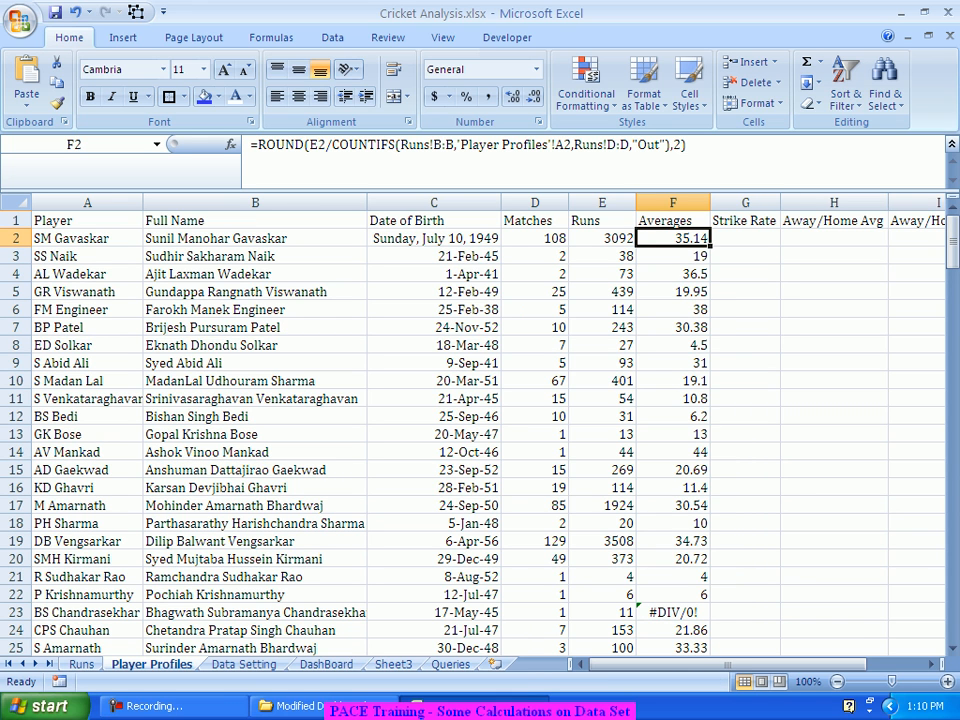
pyautogui.click(252, 145)
pyautogui.write('IF(')
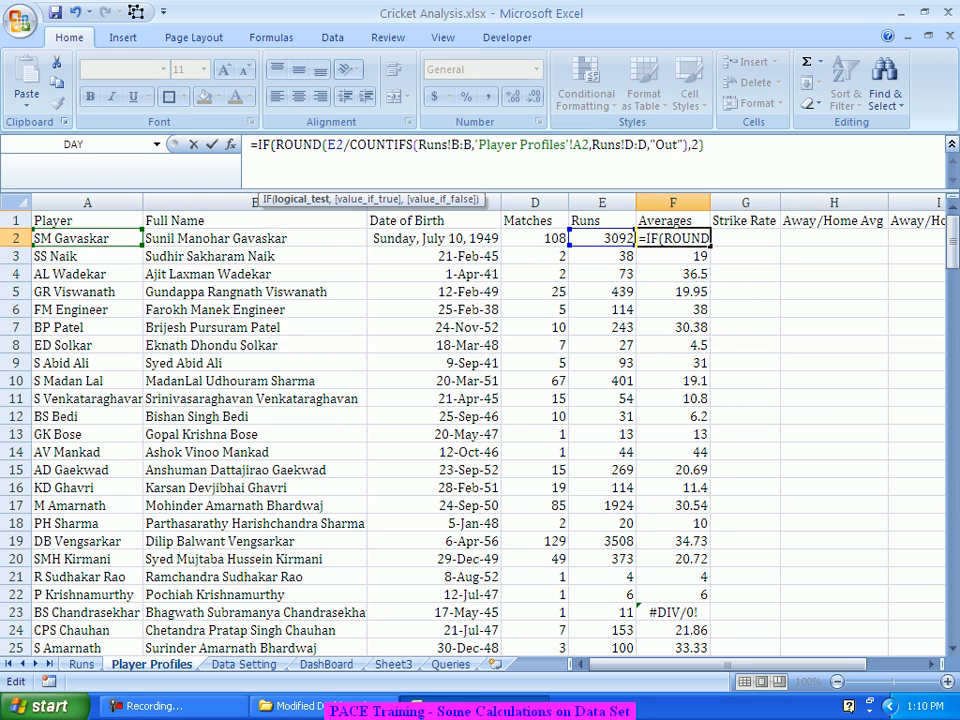
pyautogui.write('ISERR(')
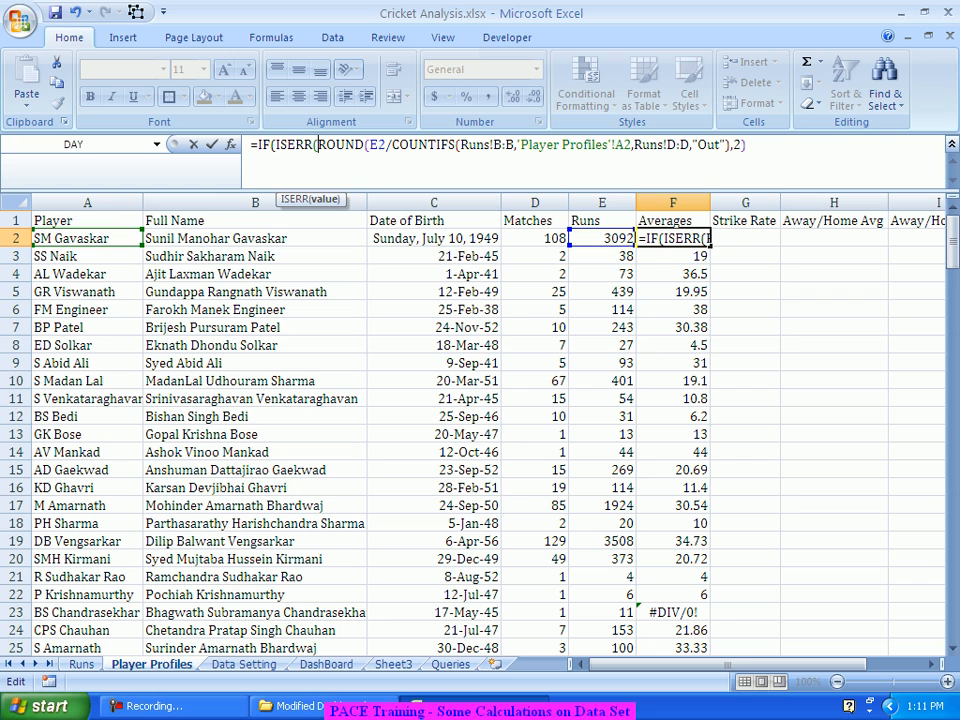
pyautogui.press('End')
pyautogui.write(')')
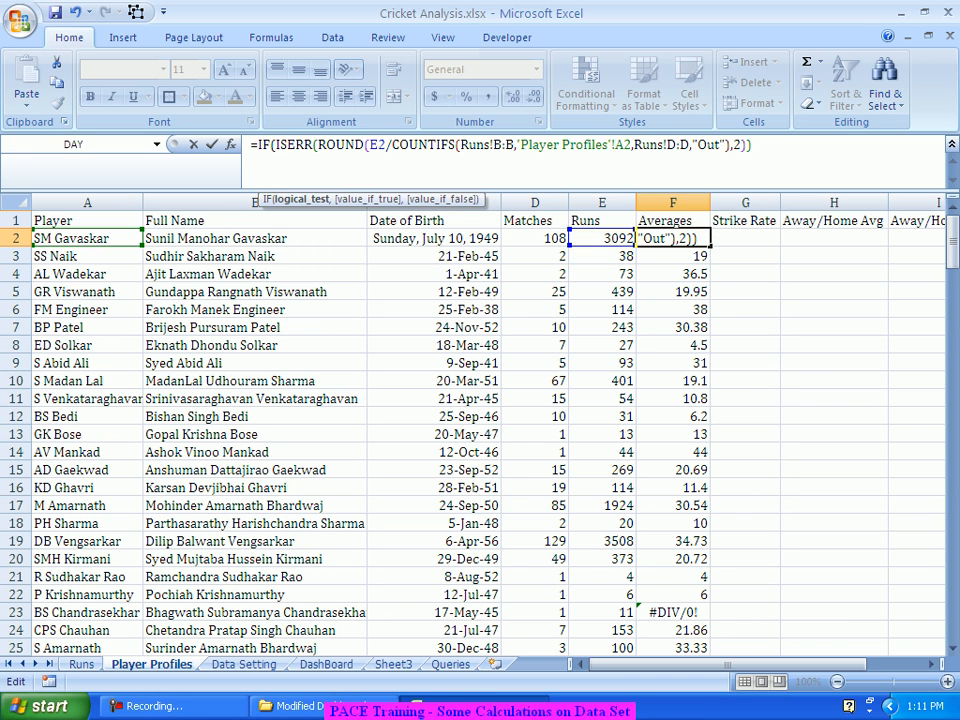
pyautogui.write(',""')
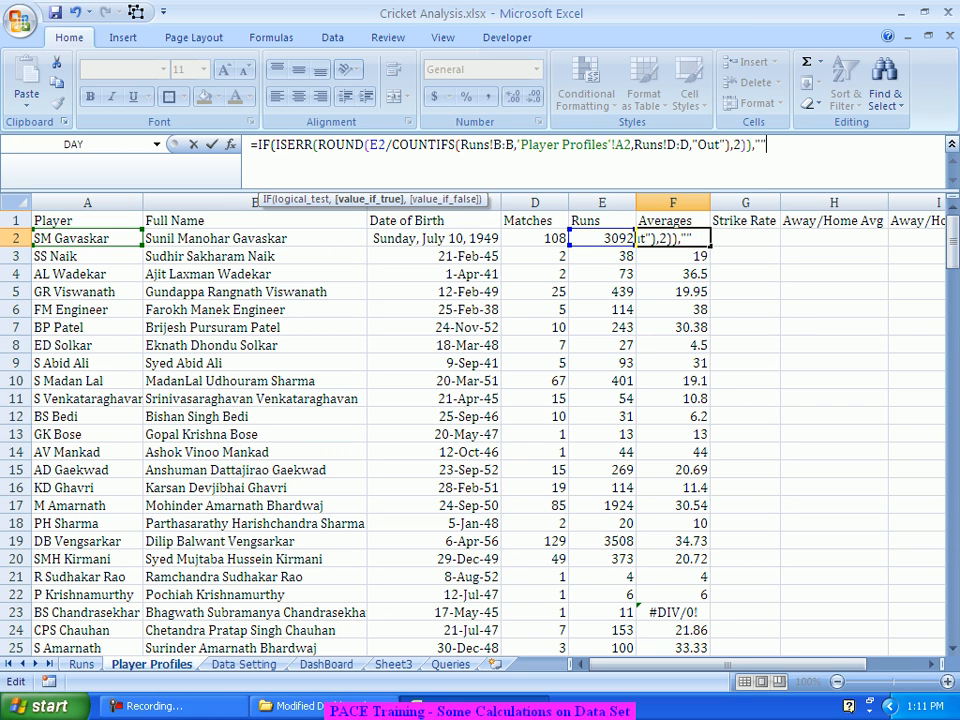
pyautogui.write(',')
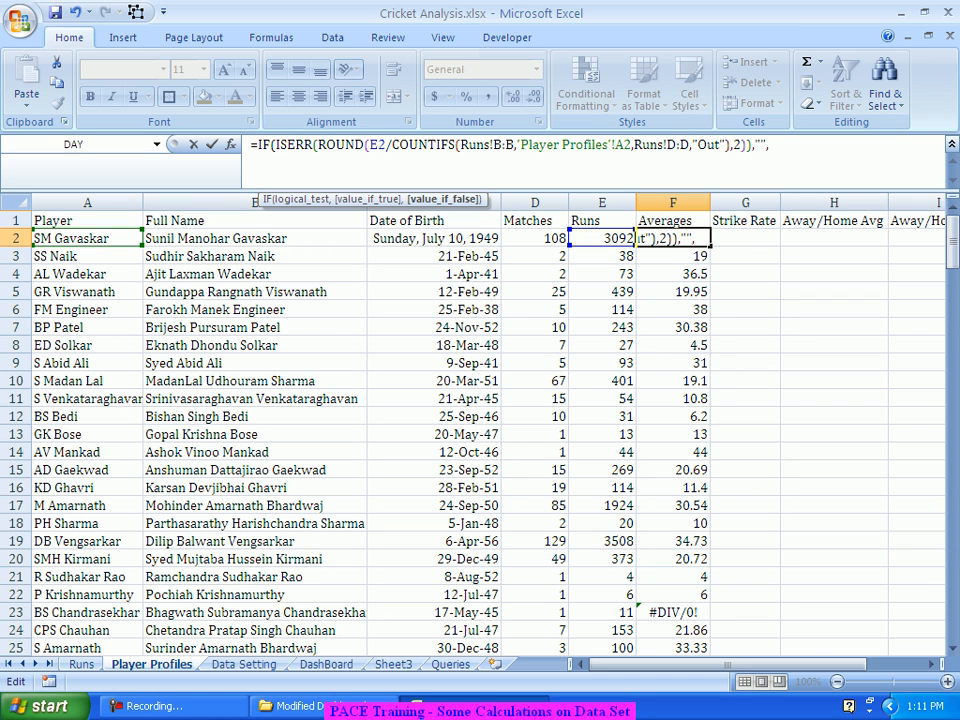
# Step: Complete the IF formula in F2 by copying the ROUND(E2/COUNTIFS(...),2) expression in as its value-if-false argument
pyautogui.moveTo(318, 145); pyautogui.dragTo(746, 145)
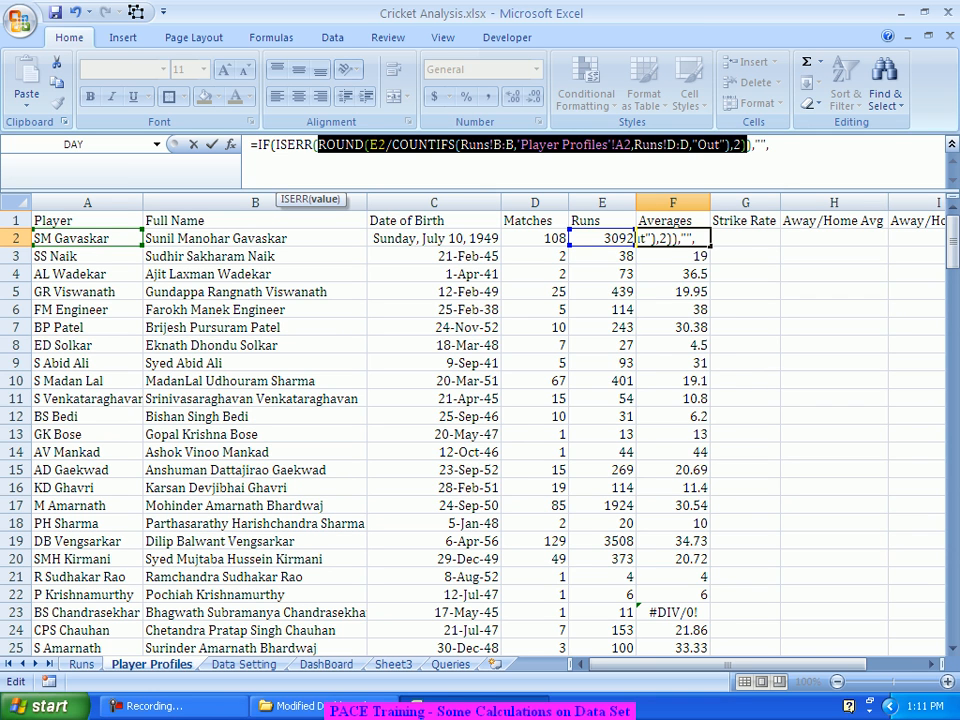
pyautogui.hotkey('ctrl', 'c')
pyautogui.click(769, 145)
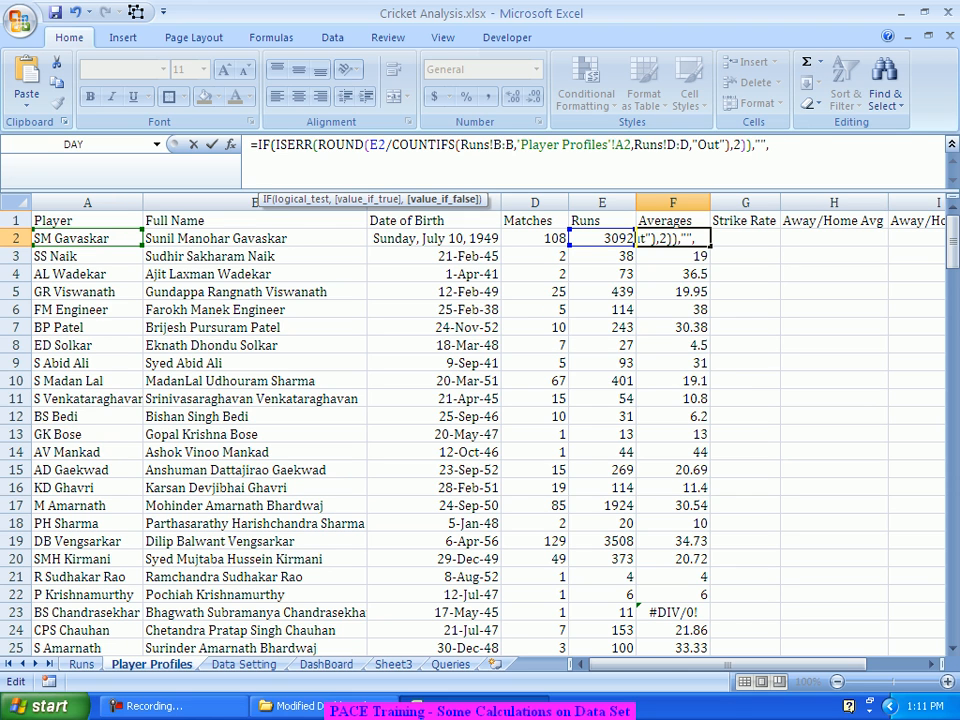
pyautogui.hotkey('ctrl', 'v')
pyautogui.write(')')
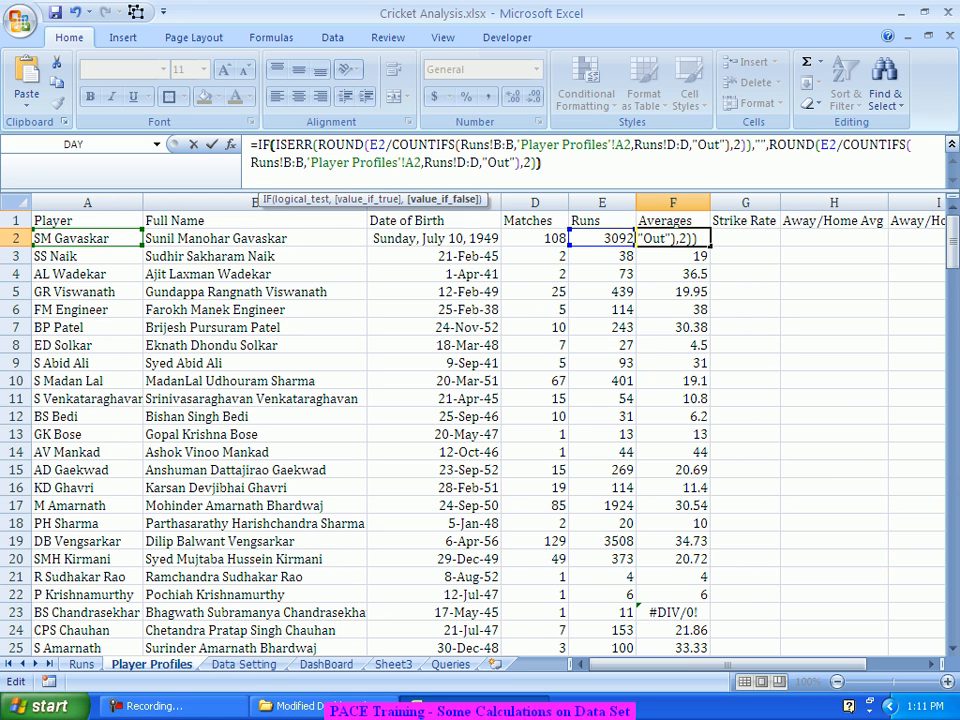
pyautogui.press('Return')
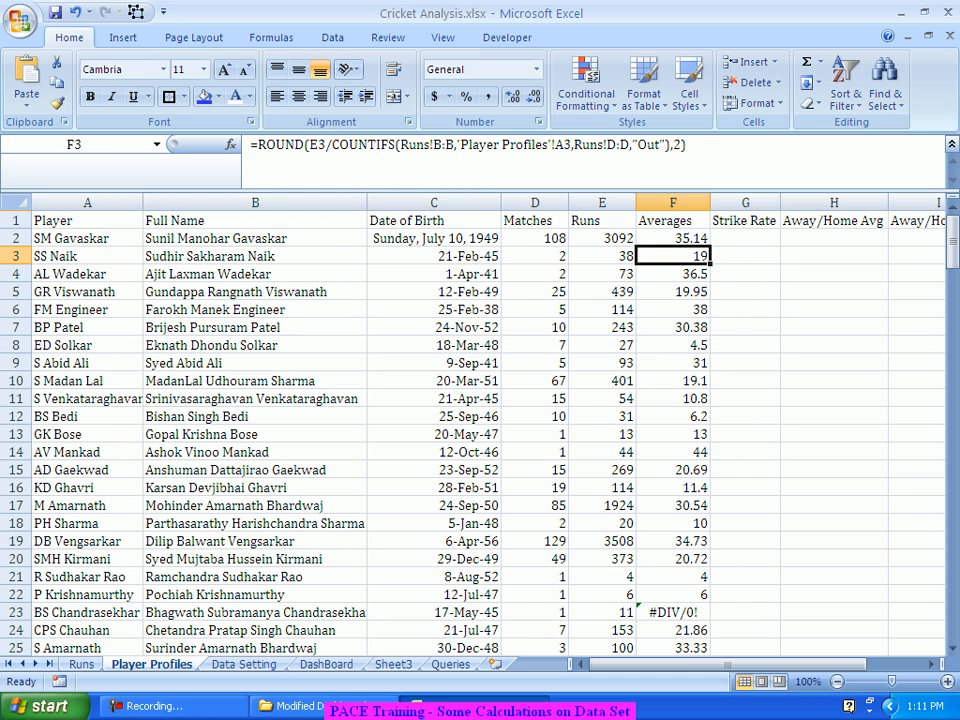
# Step: Fill the error-proof Averages formula from F2 down to the last player, check the column, and shorten the formula bar slightly
pyautogui.click(673, 238)
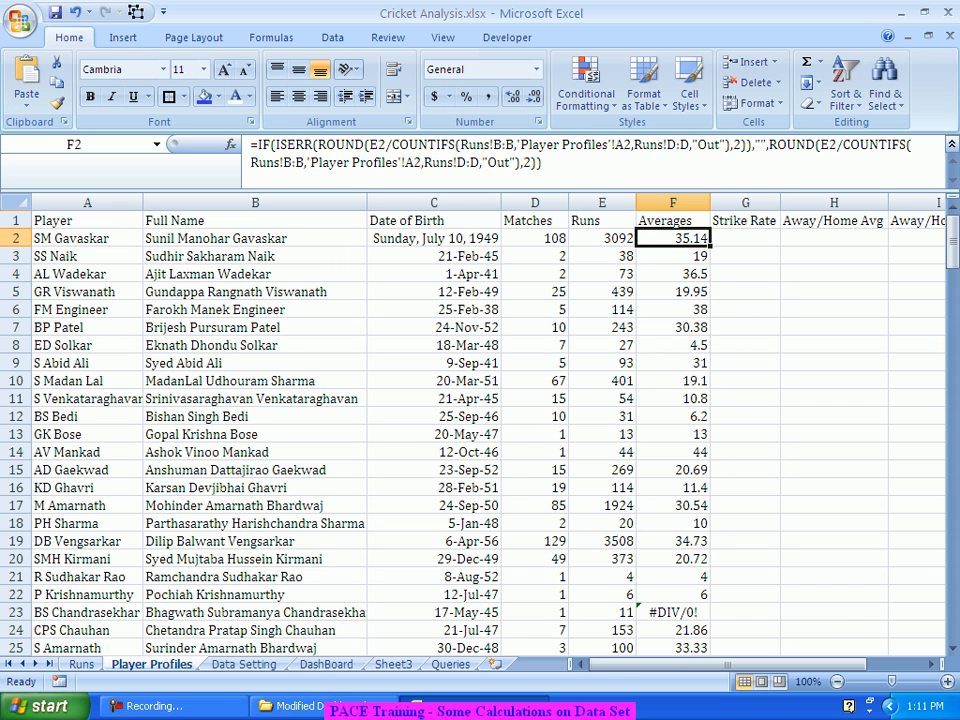
pyautogui.doubleClick(710, 246)
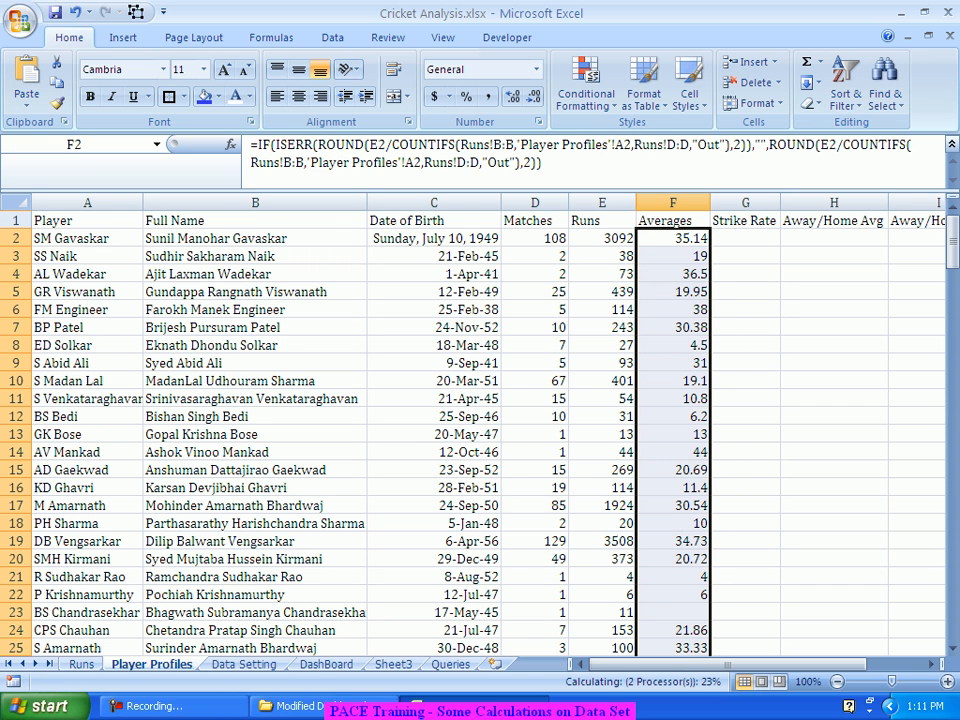
pyautogui.scroll(-1, 480, 430)
pyautogui.scroll(-1, 480, 430)
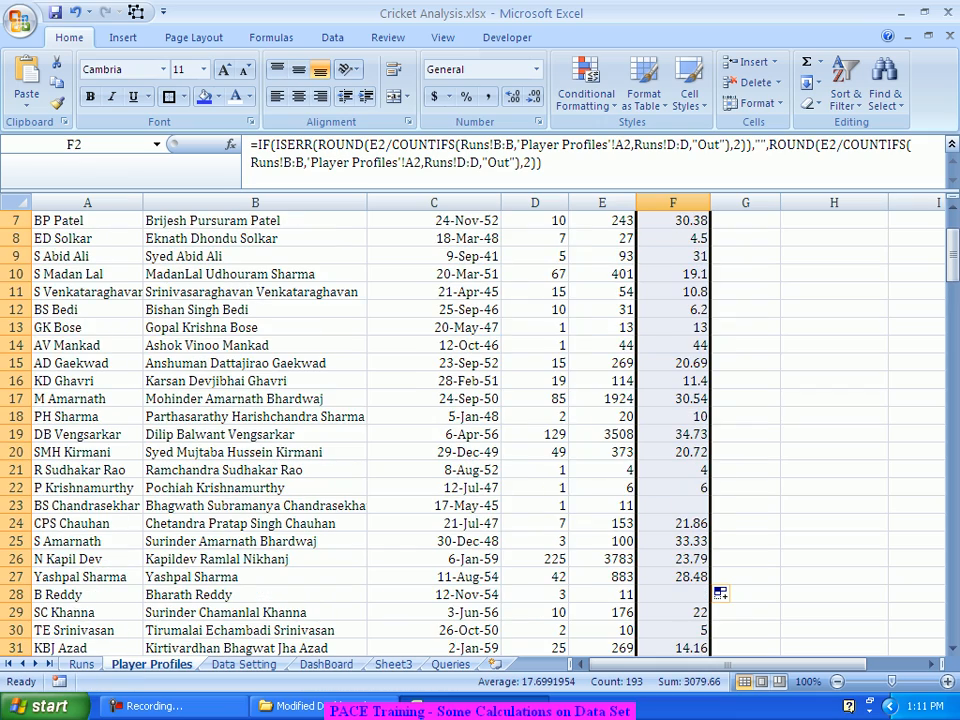
pyautogui.scroll(-12, 480, 430)
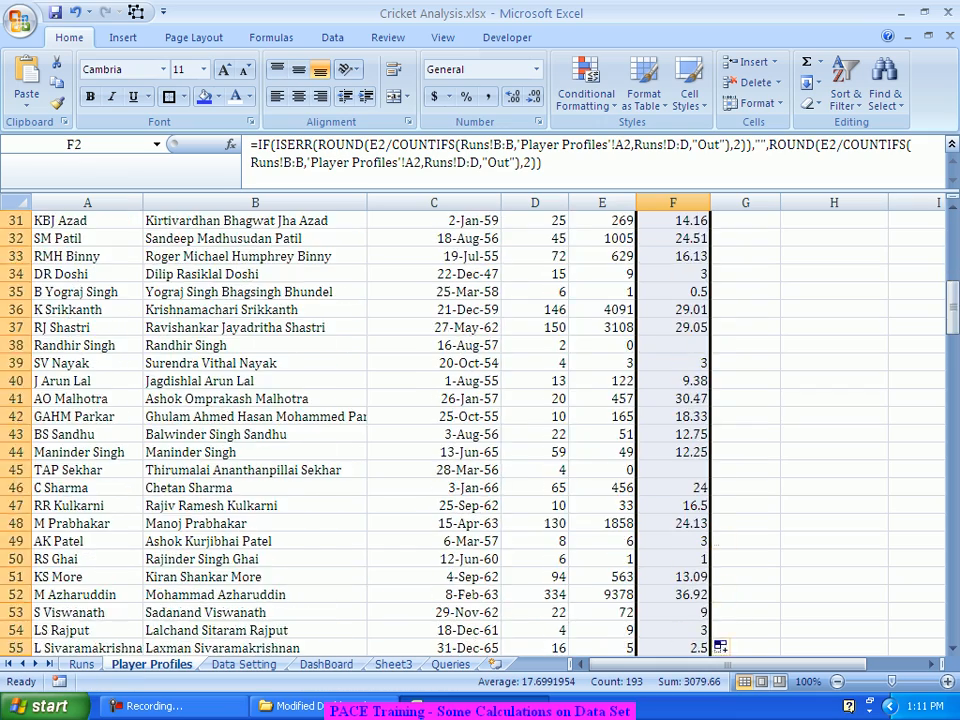
pyautogui.scroll(-11, 720, 593)
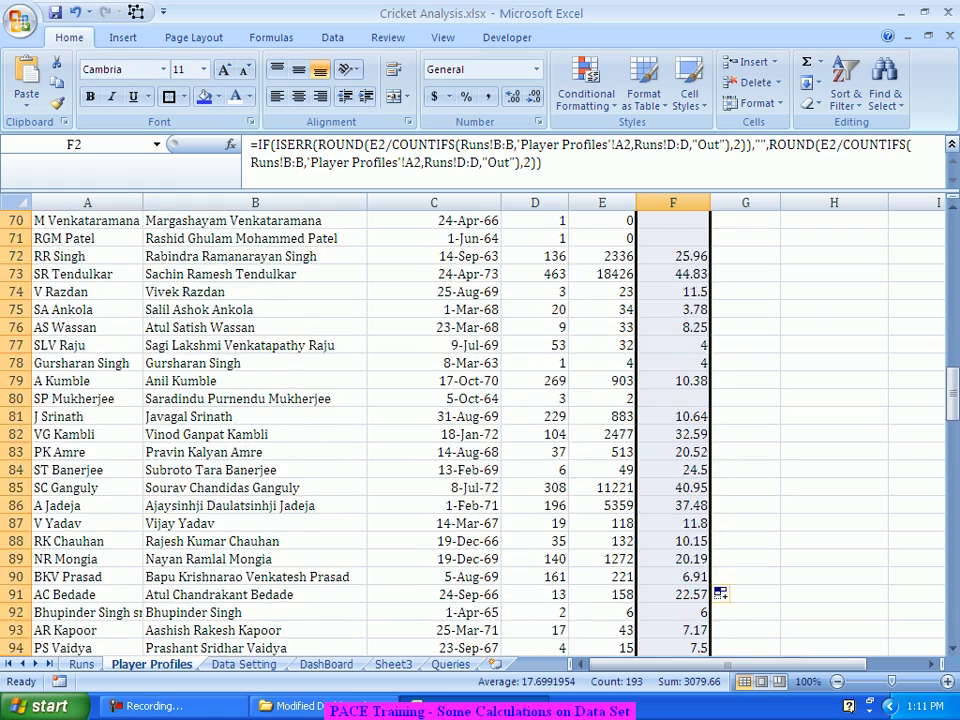
pyautogui.scroll(-3, 720, 593)
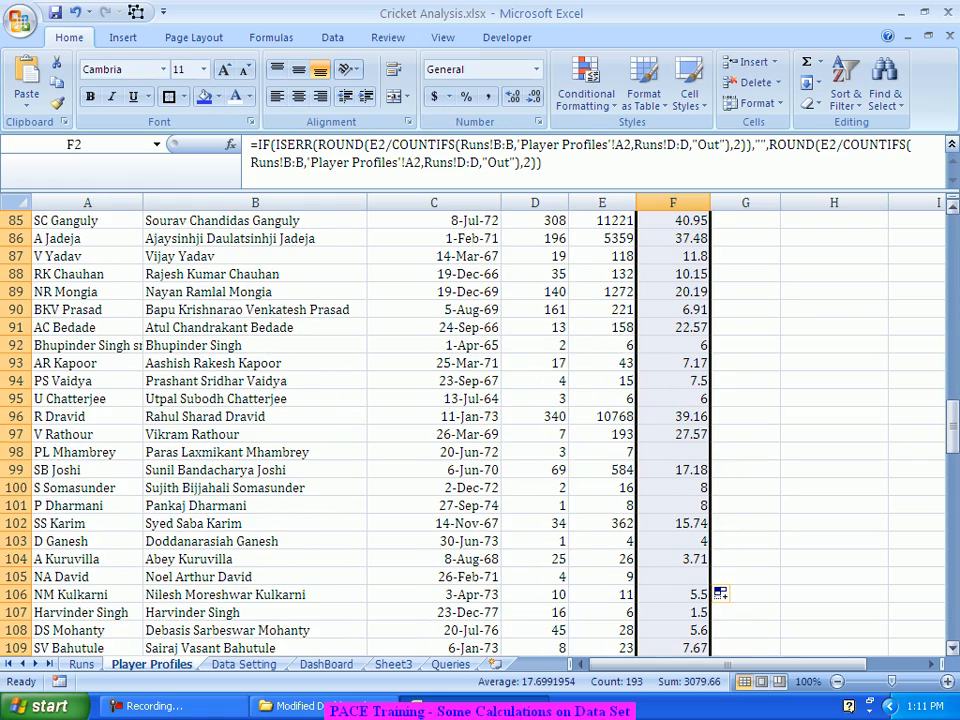
pyautogui.moveTo(952, 412); pyautogui.dragTo(952, 250)
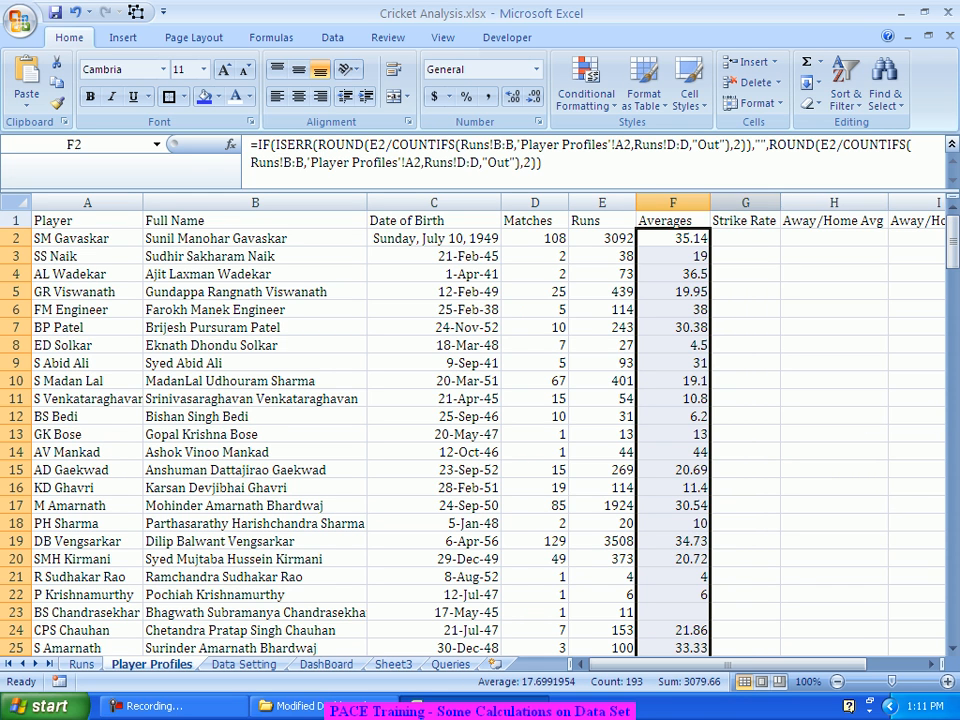
pyautogui.moveTo(746, 191); pyautogui.dragTo(746, 173)
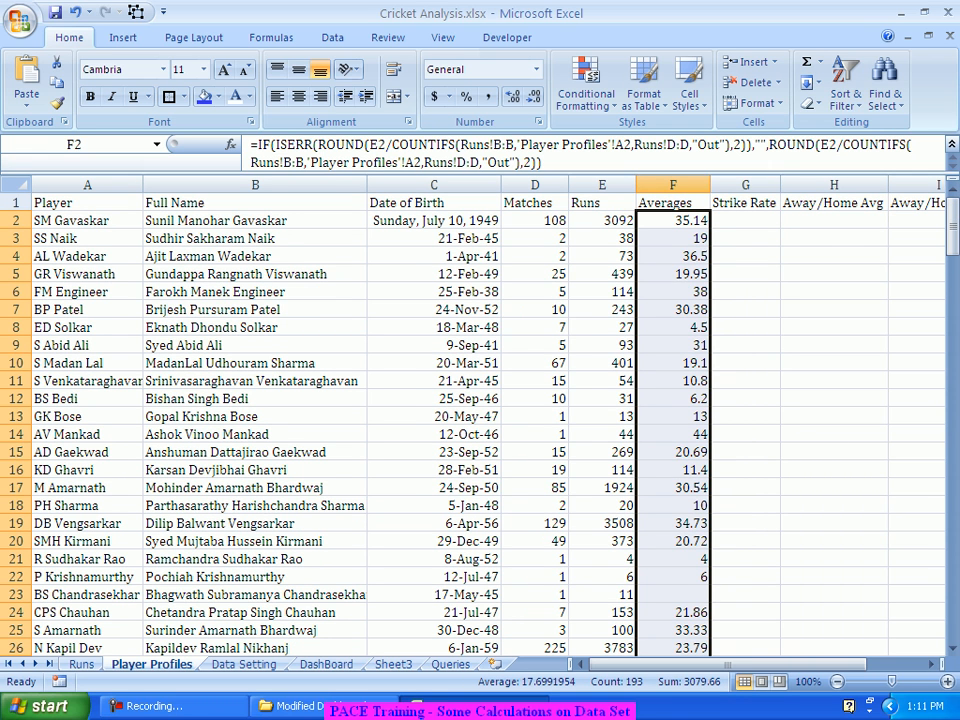
pyautogui.click(746, 221)
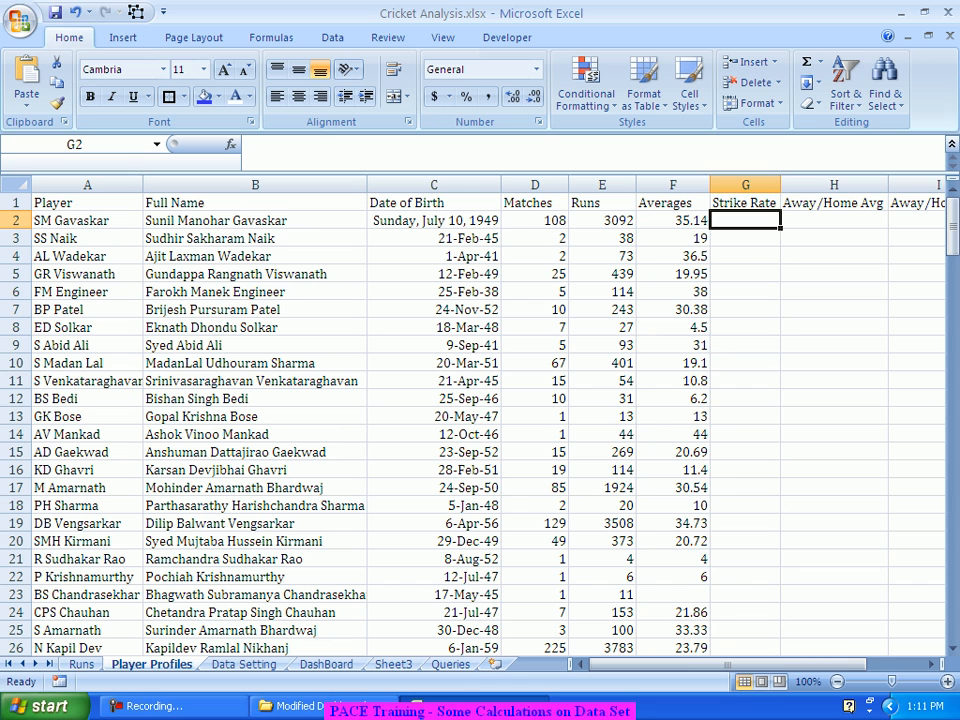
pyautogui.click(834, 221)
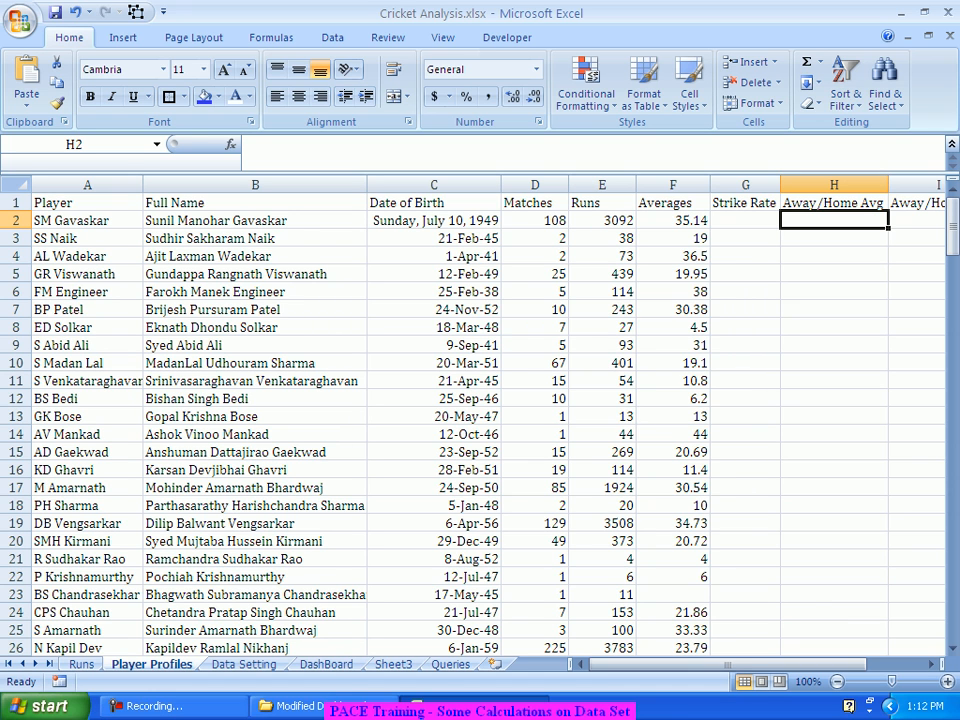
pyautogui.write('=')
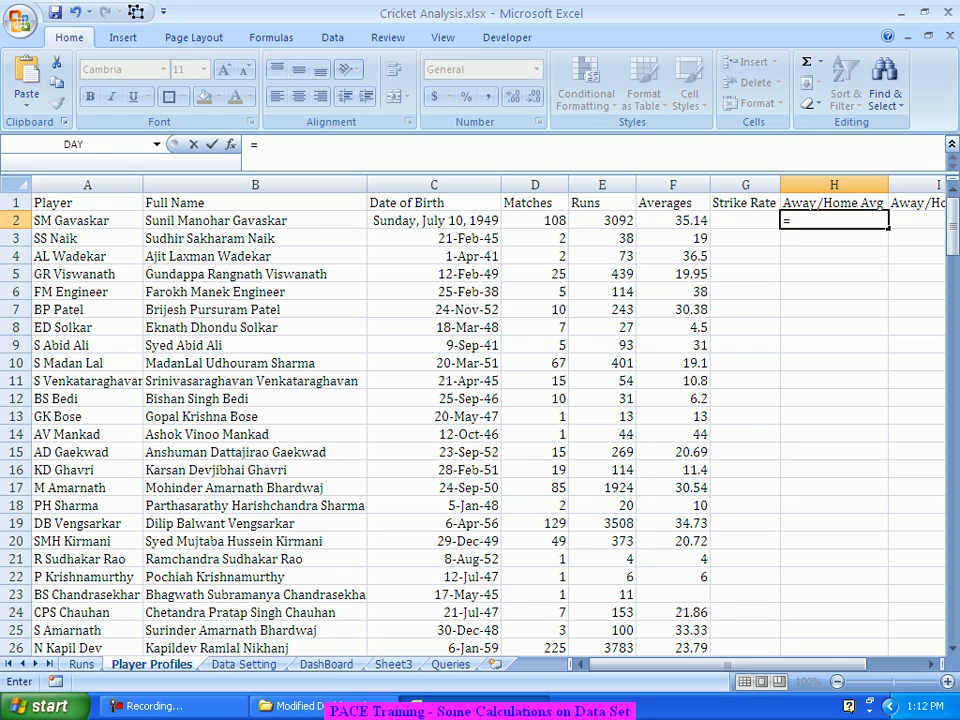
pyautogui.press('Escape')
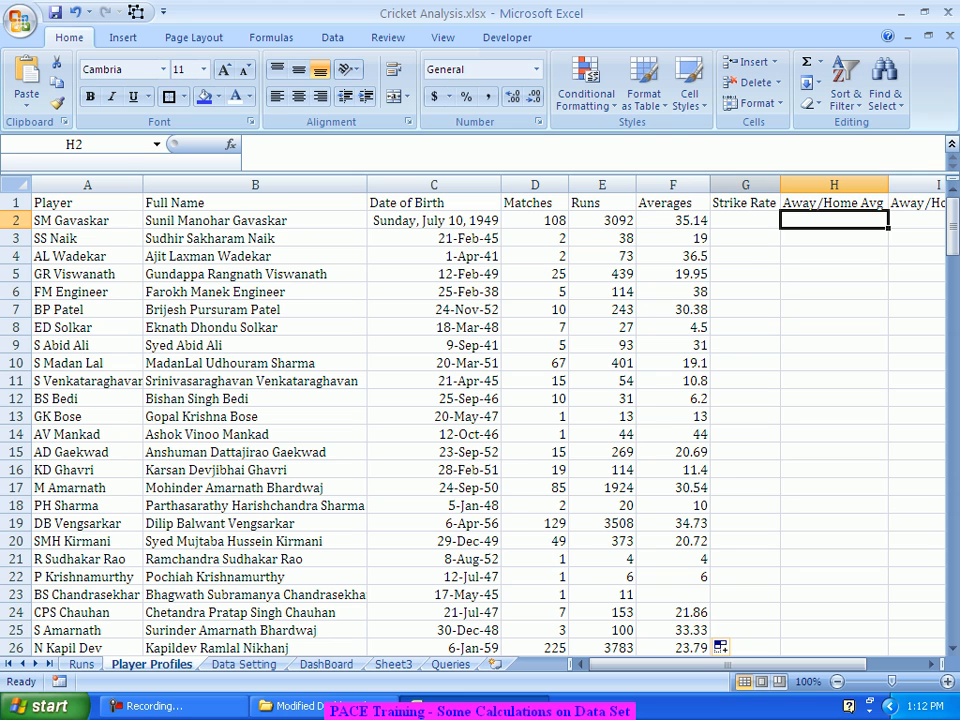
# Step: Insert two new columns between Strike Rate and Away/Home Avg
pyautogui.click(834, 185)
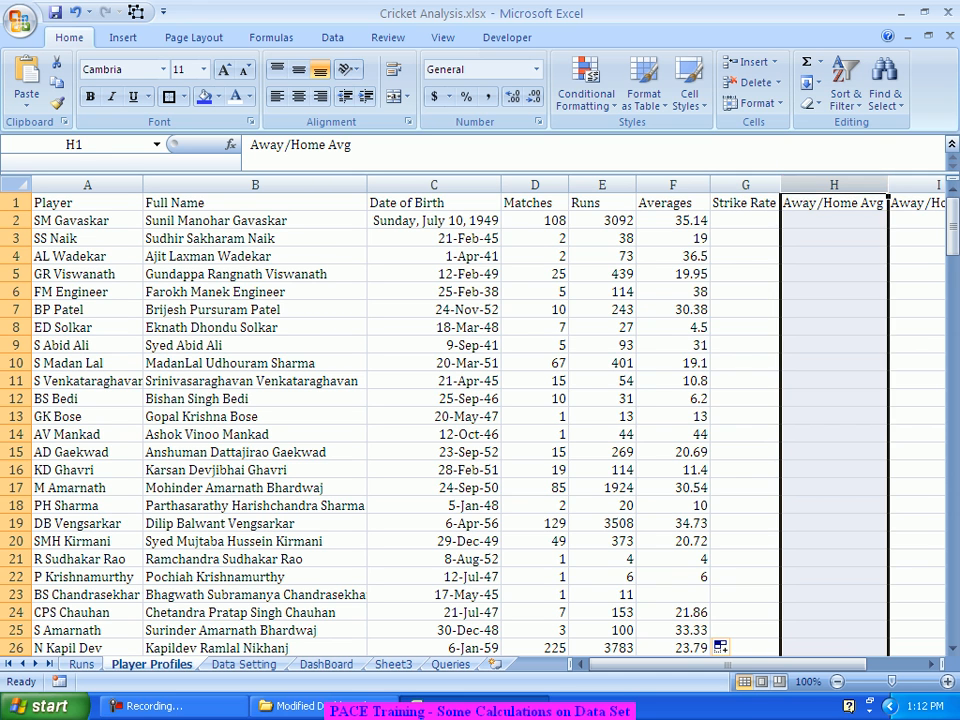
pyautogui.rightClick(834, 185)
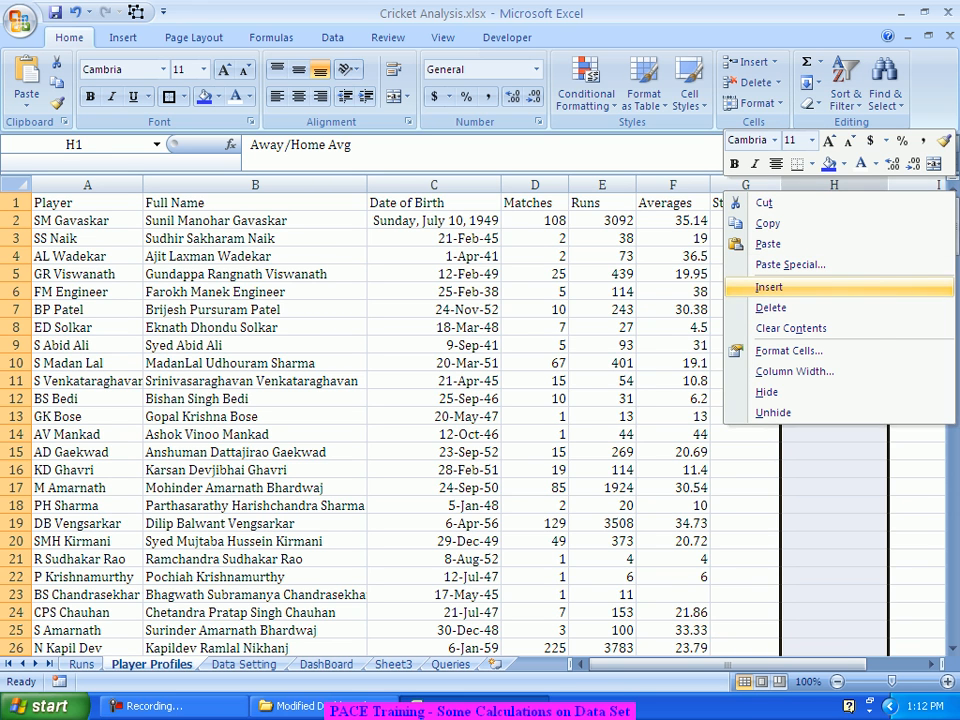
pyautogui.click(769, 287)
pyautogui.press('F4')
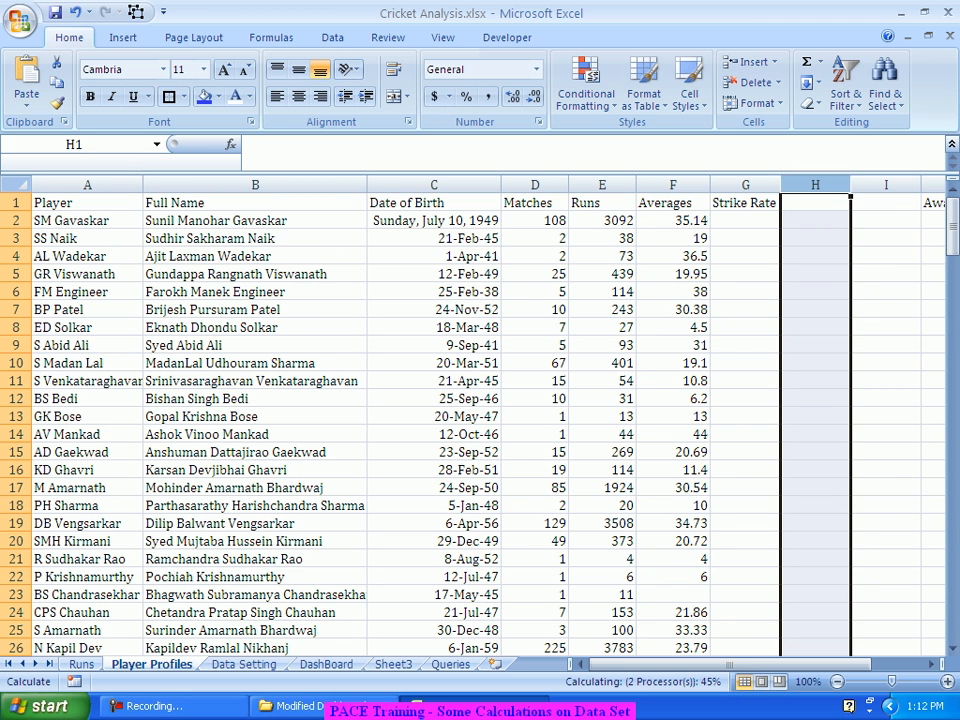
# Step: Enter the header Away Average in H1 and move on to I1
pyautogui.click(815, 203)
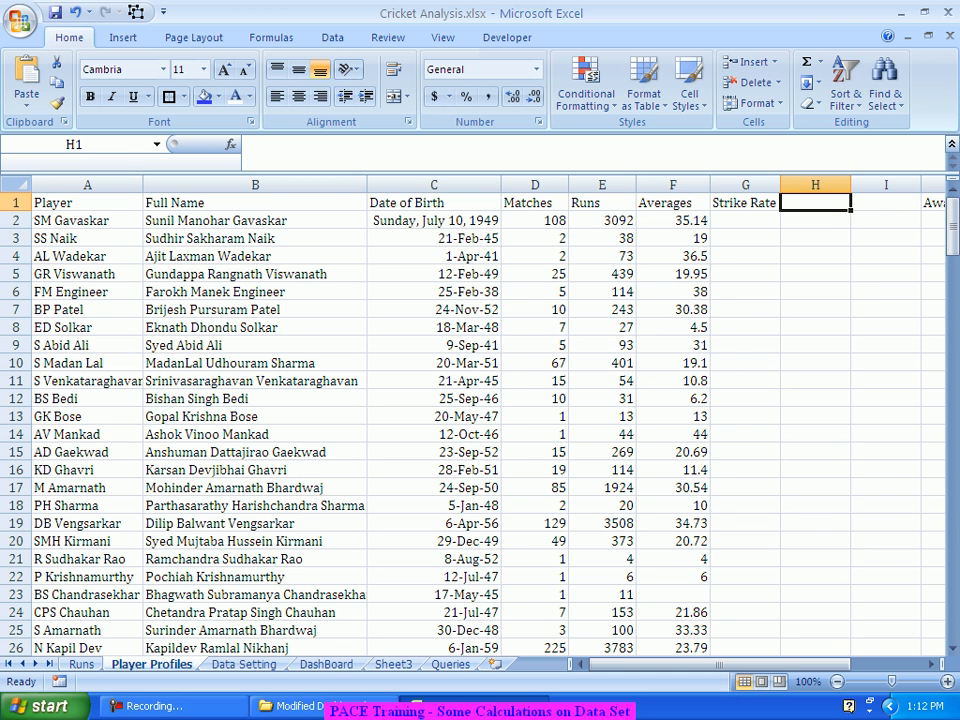
pyautogui.write('Away Average')
pyautogui.click(860, 203)
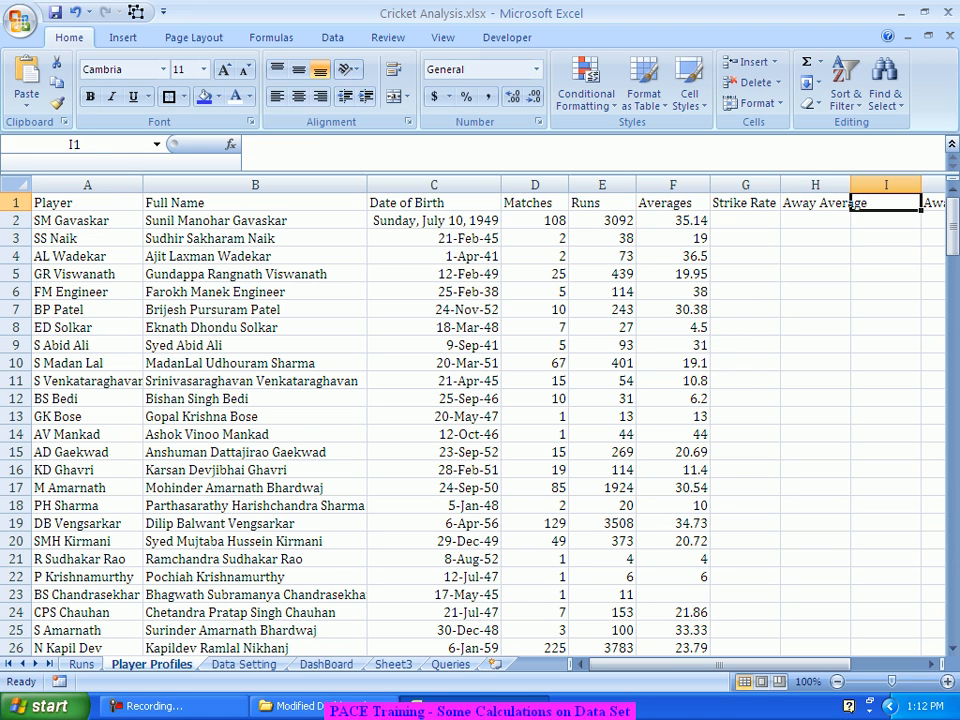
# Step: Enter the header Home Avg in I1
pyautogui.write('Home A')
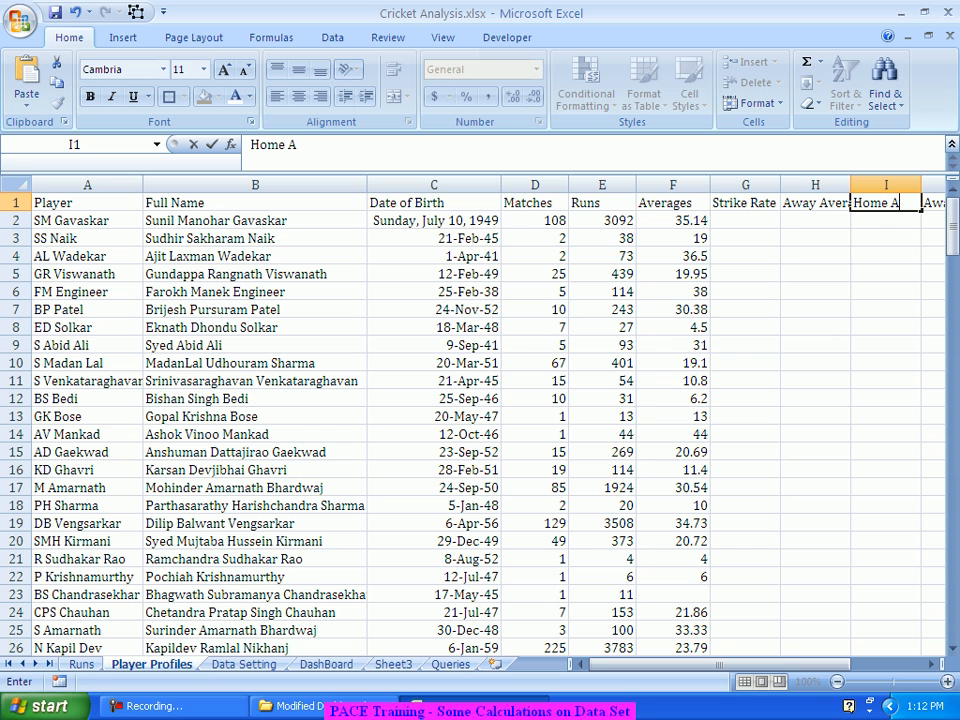
pyautogui.write('vg')
pyautogui.press('Return')
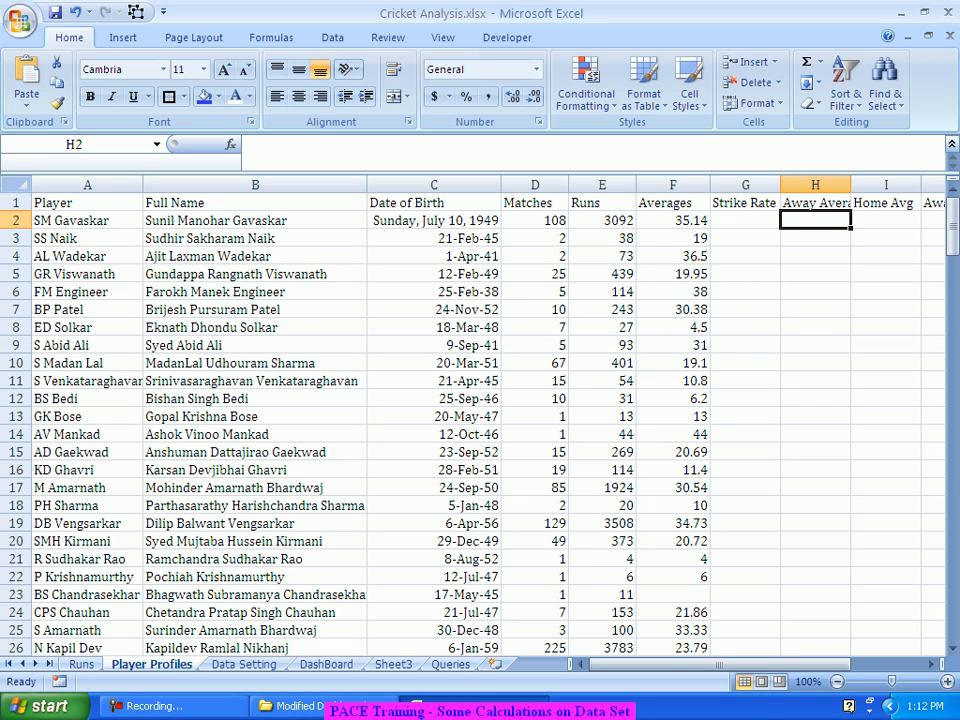
# Step: Start a SUMIFS formula in H2 with column C of the Runs sheet as the sum range, after reviewing the Averages formula in F2
pyautogui.click(931, 664)
pyautogui.click(931, 664)
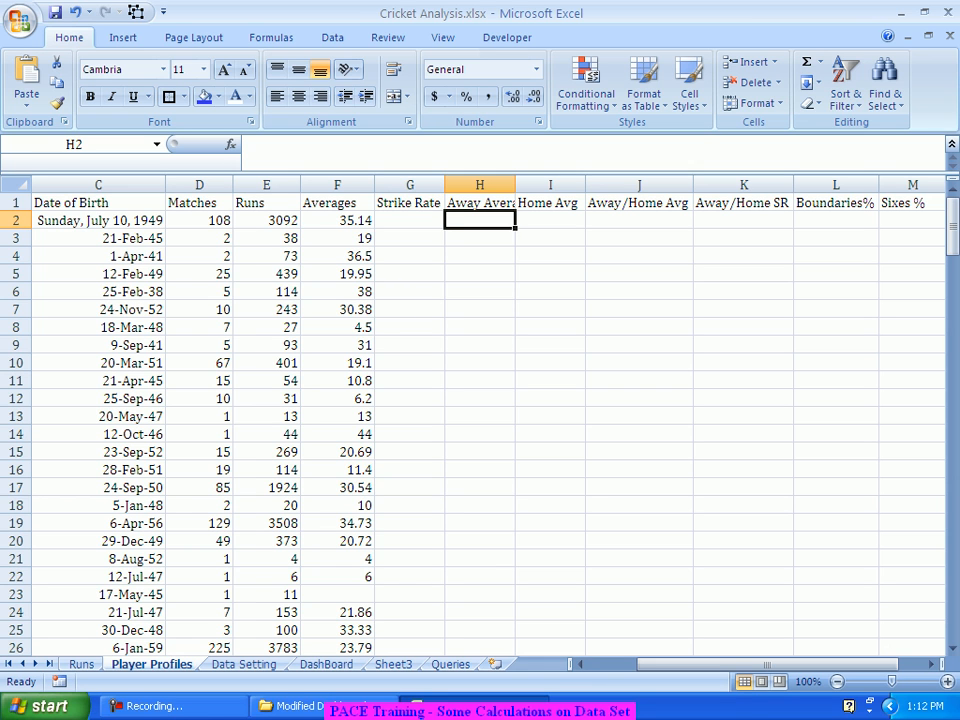
pyautogui.click(337, 220)
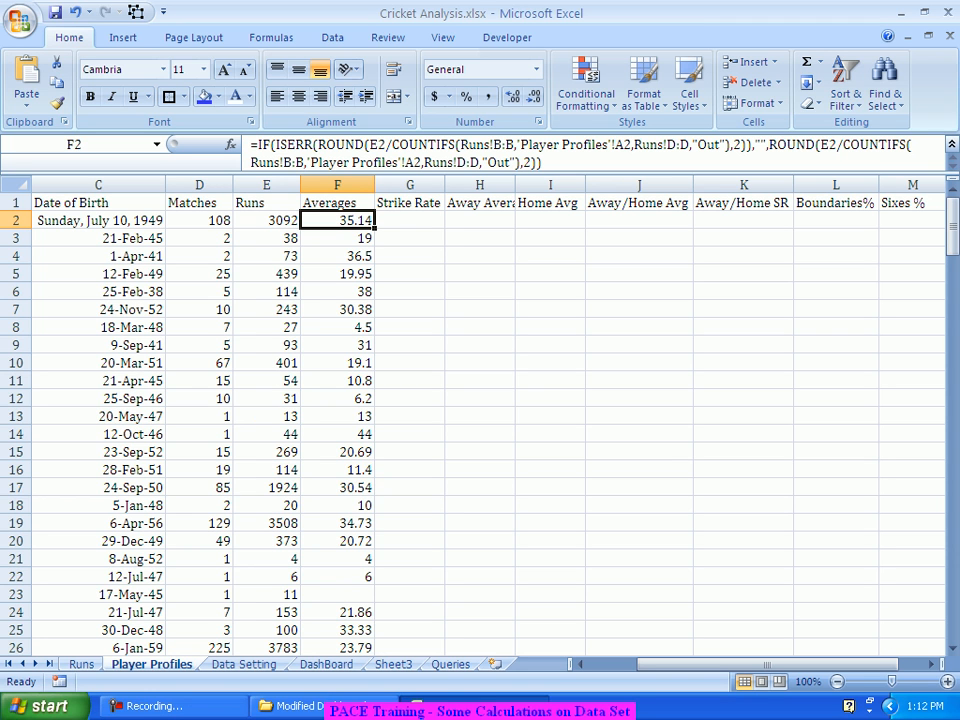
pyautogui.click(480, 220)
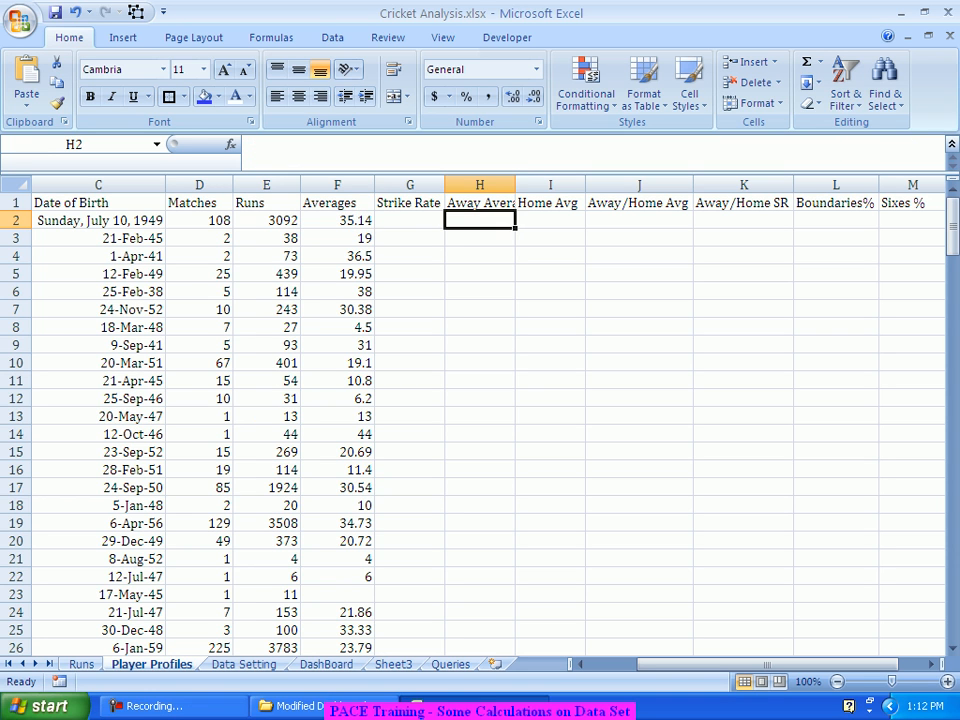
pyautogui.write('=')
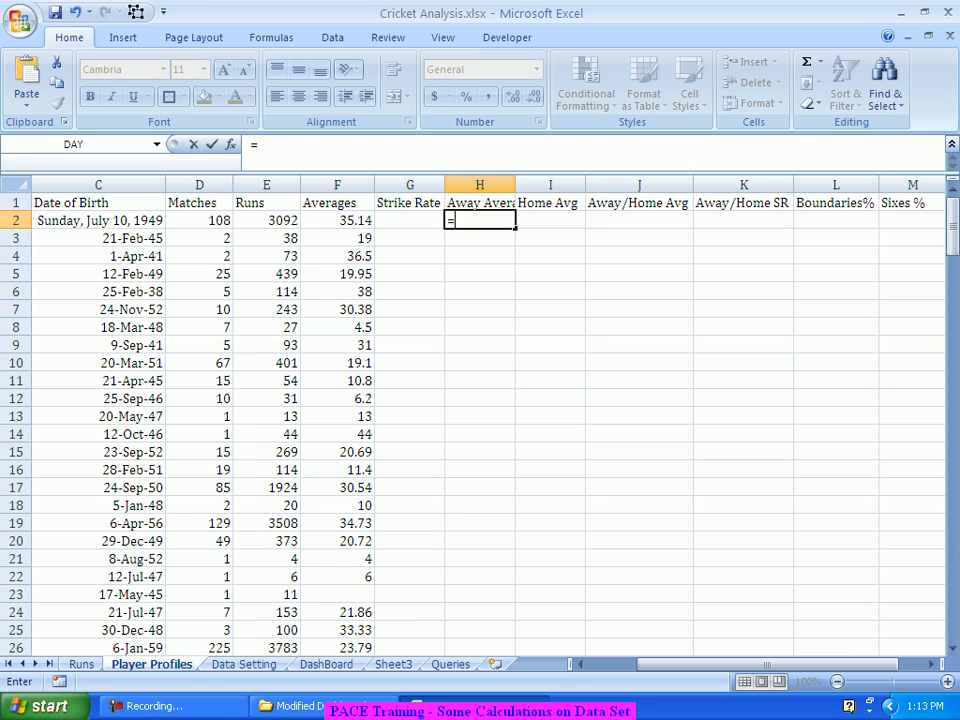
pyautogui.write('Sumi')
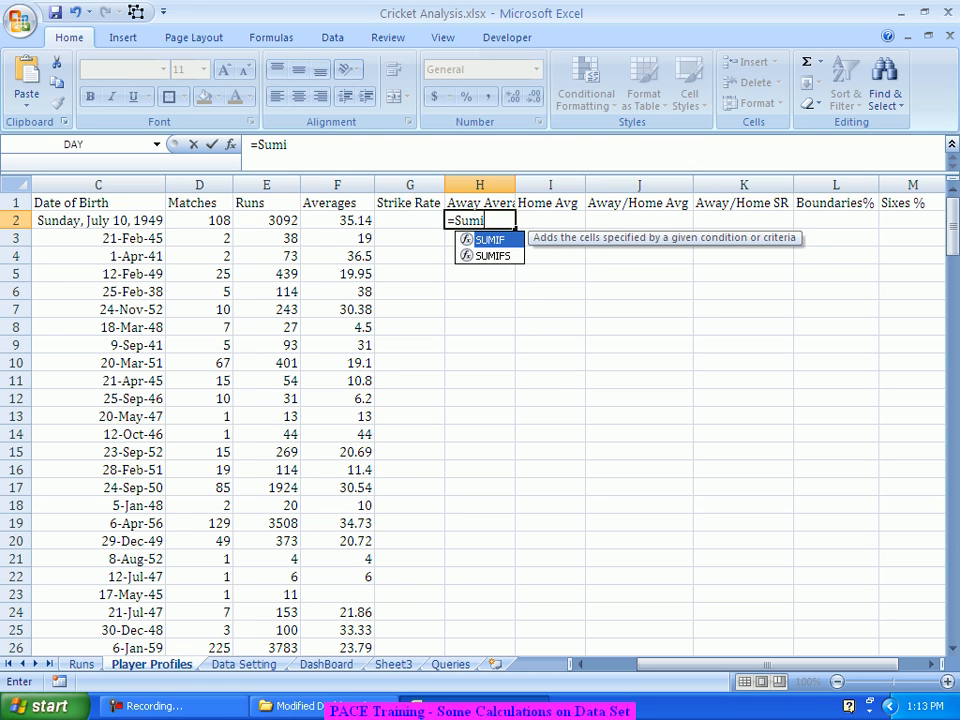
pyautogui.write('fs')
pyautogui.press('Tab')
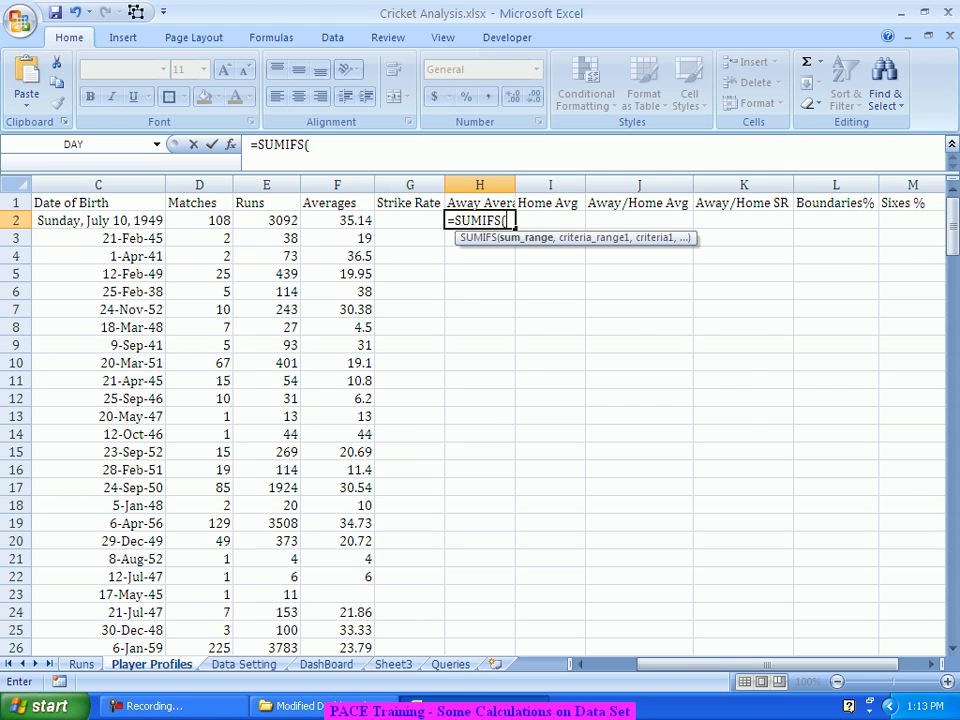
pyautogui.hotkey('ctrl', 'pageup')
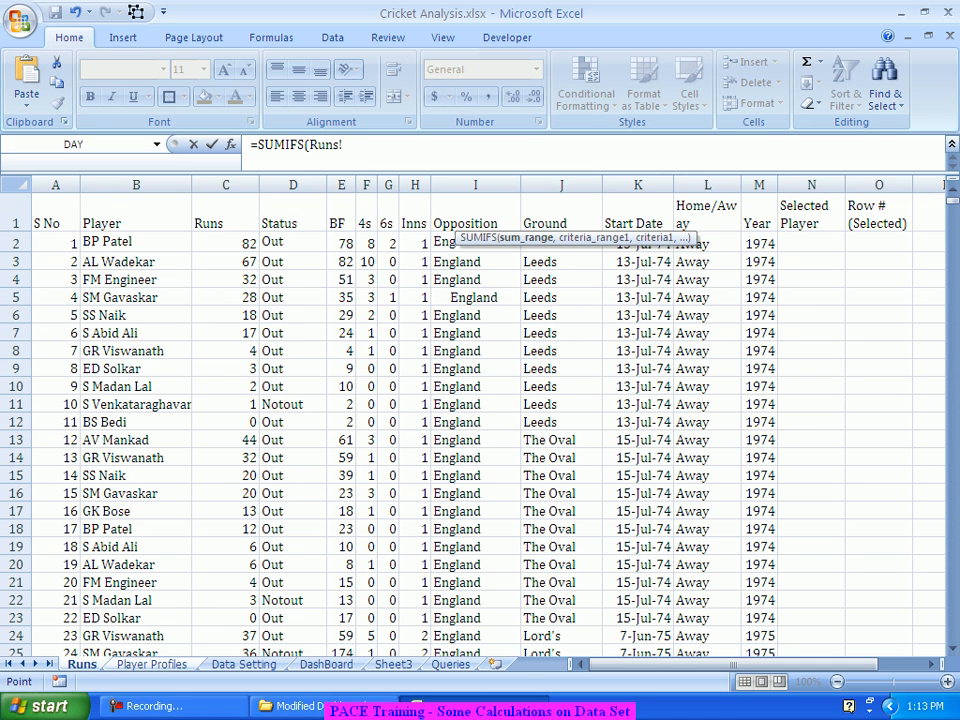
pyautogui.click(226, 185)
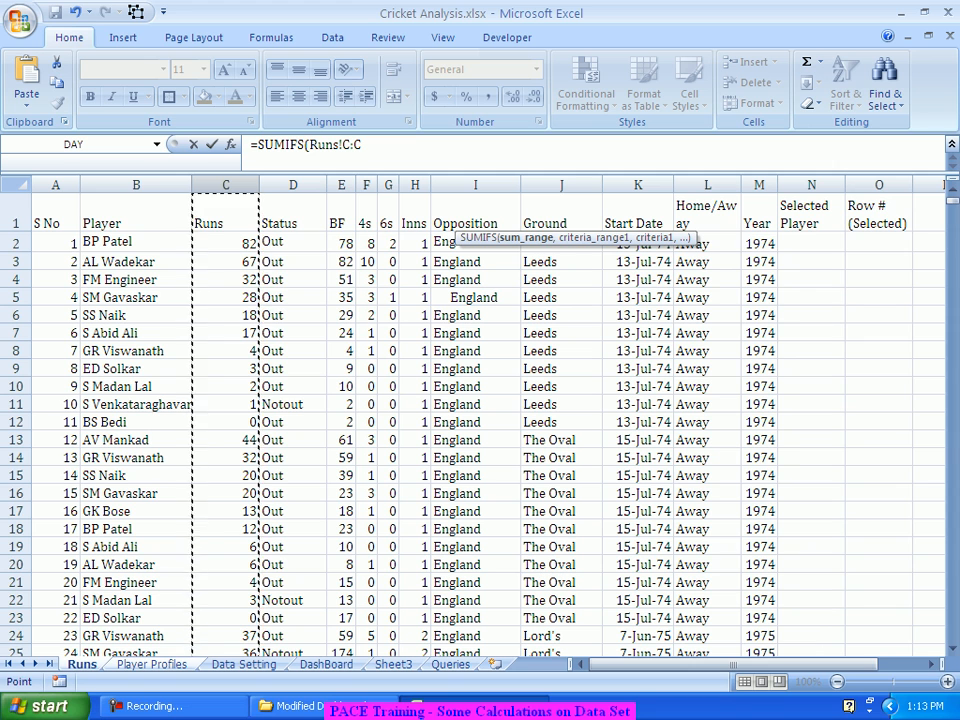
pyautogui.write(',')
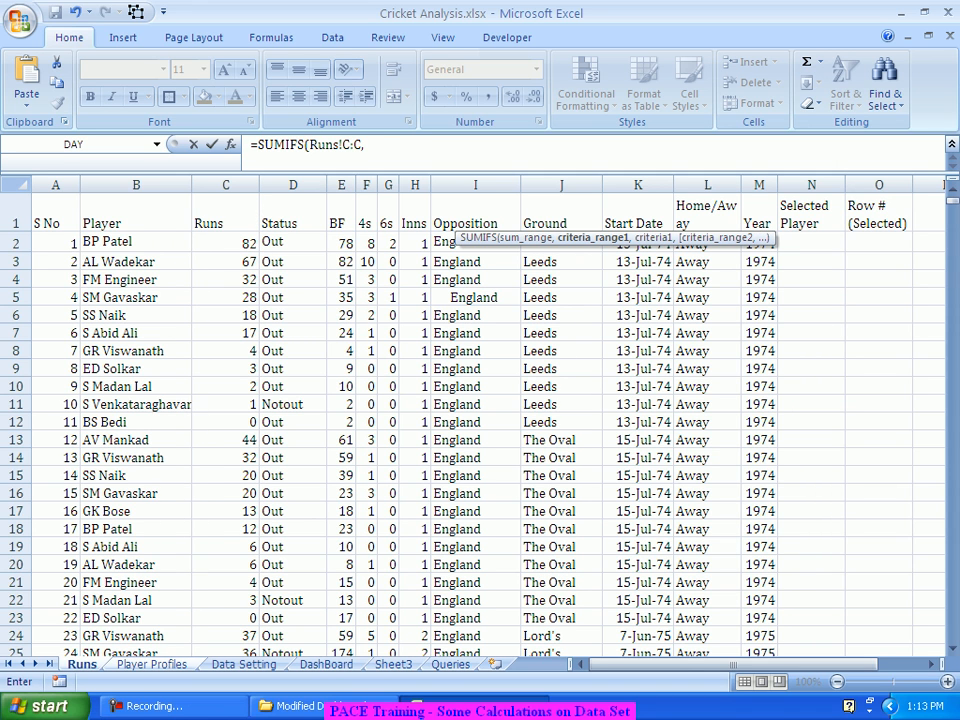
# Step: Add the first SUMIFS condition, matching Runs!B:B to the player name in 'Player Profiles'!A2
pyautogui.click(136, 185)
pyautogui.write(',')
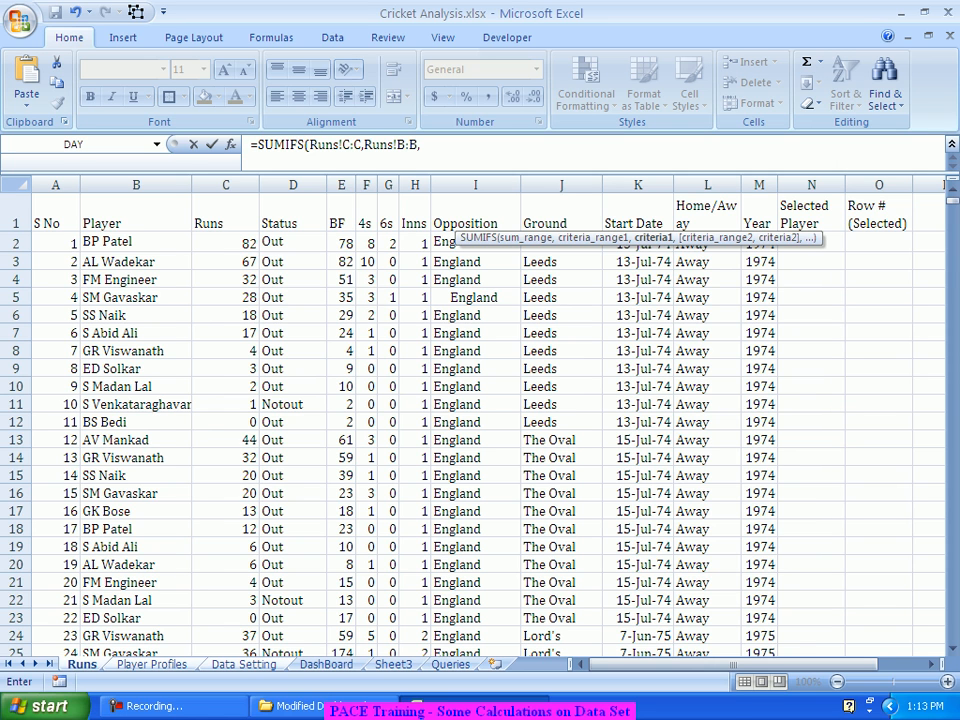
pyautogui.click(243, 664)
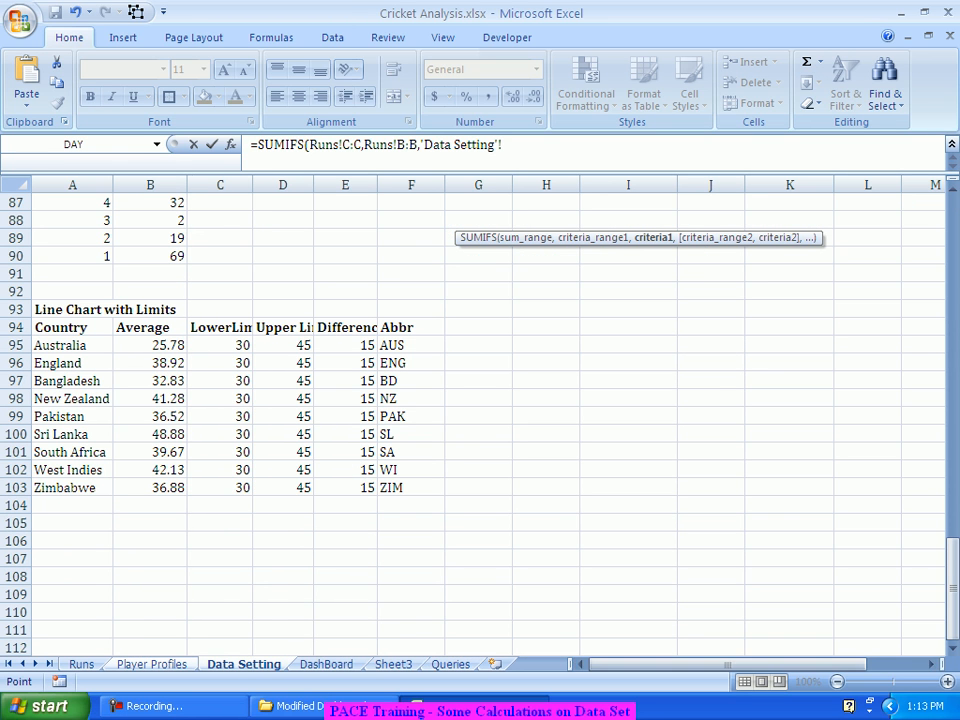
pyautogui.click(152, 664)
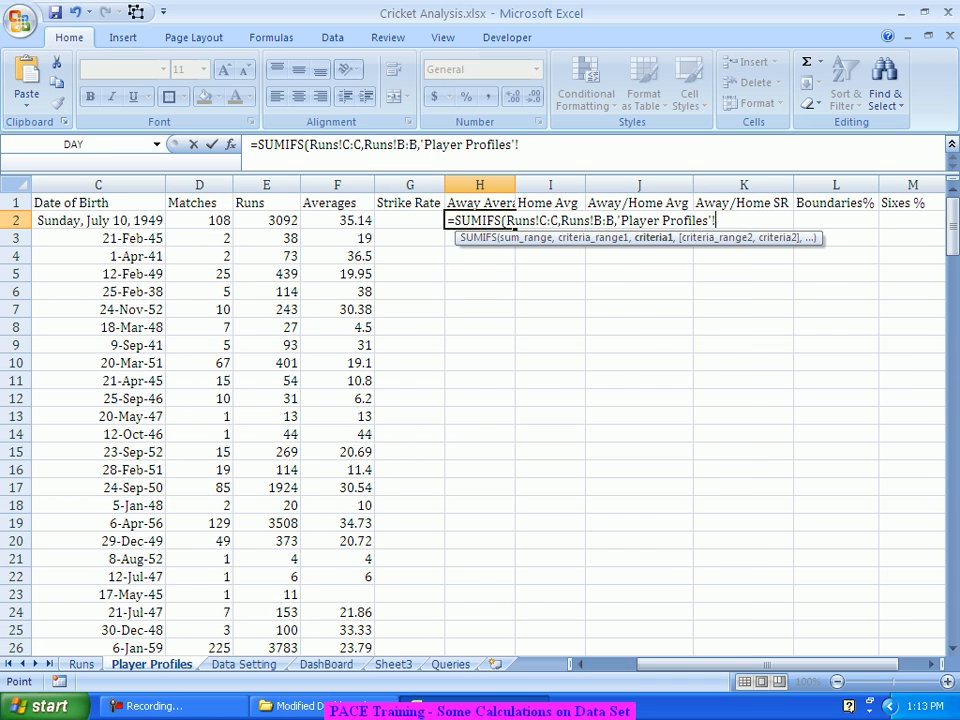
pyautogui.moveTo(700, 664); pyautogui.dragTo(648, 664)
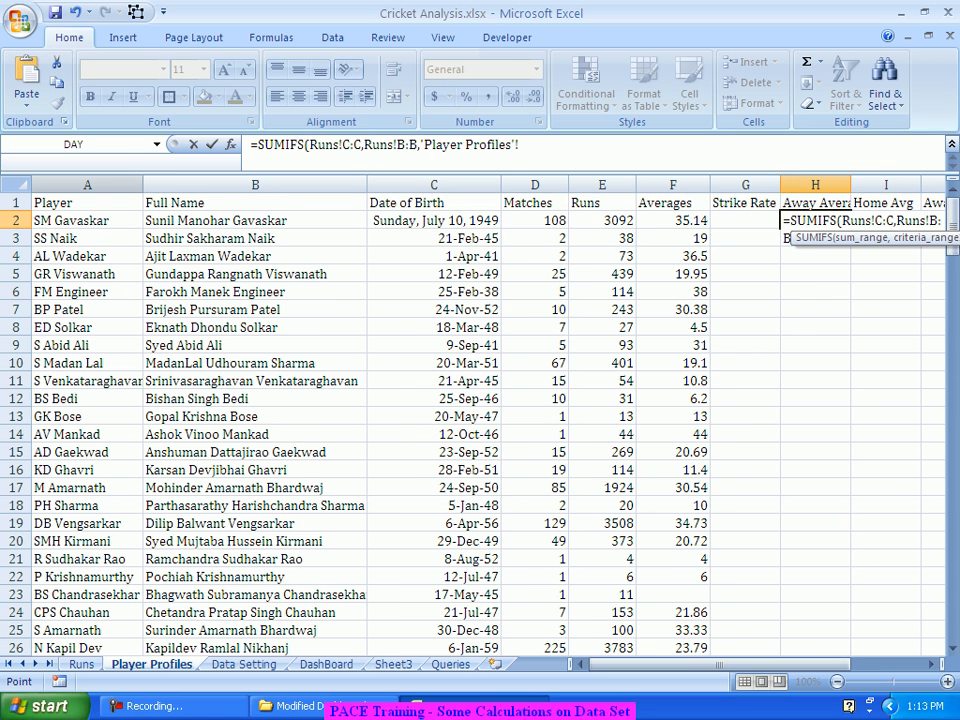
pyautogui.click(87, 221)
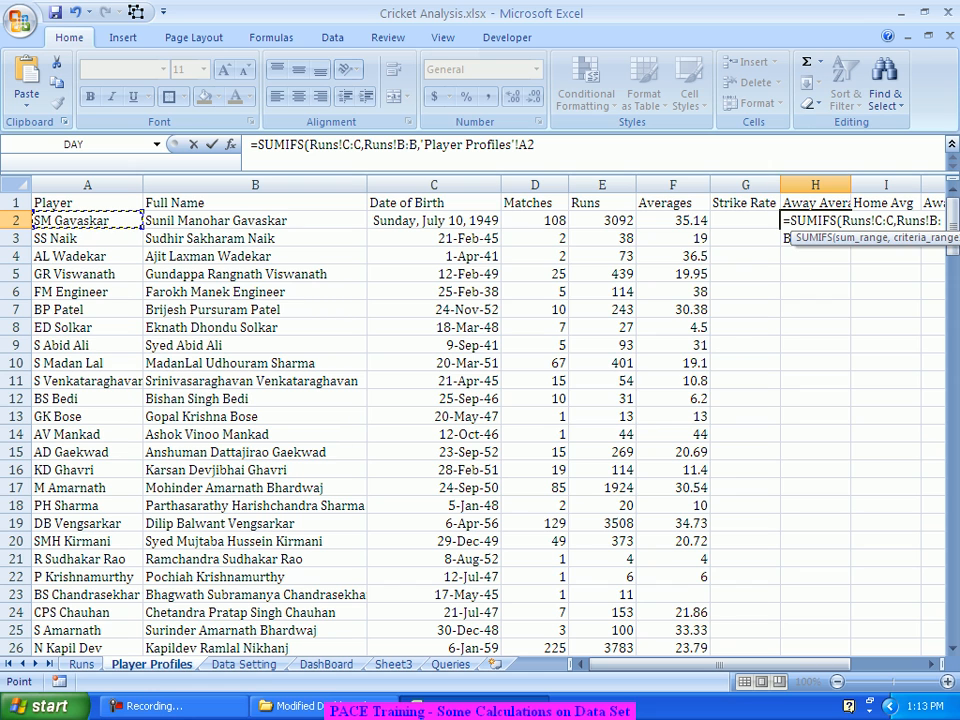
pyautogui.write(',')
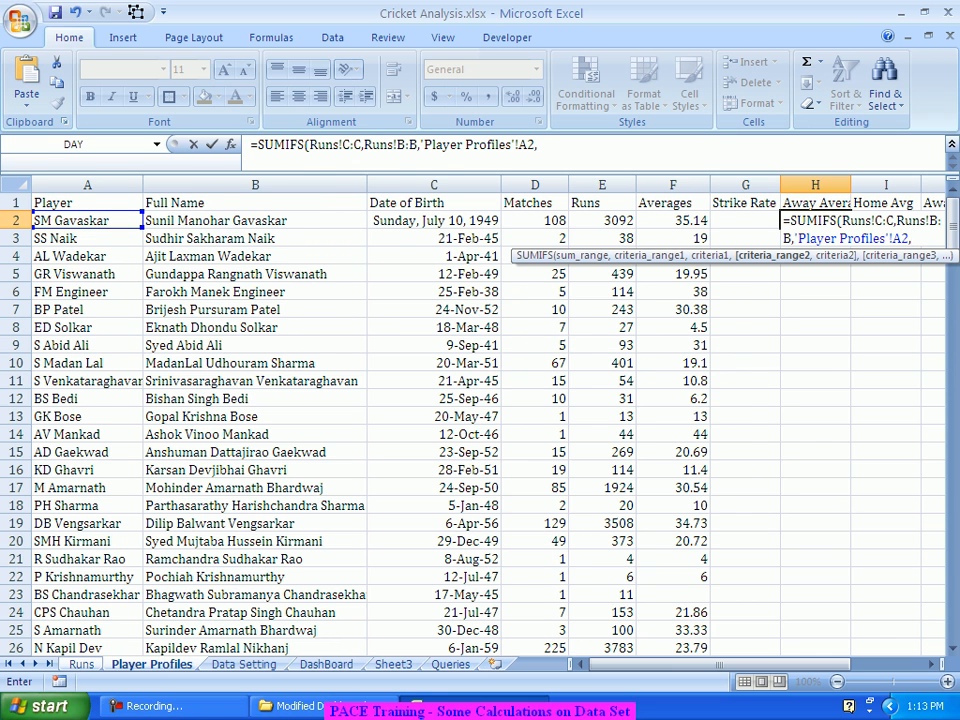
# Step: Add the second SUMIFS condition, Runs!L:L equal to "Away", and close the function
pyautogui.hotkey('ctrl', 'pageup')
pyautogui.click(707, 186)
pyautogui.write(',')
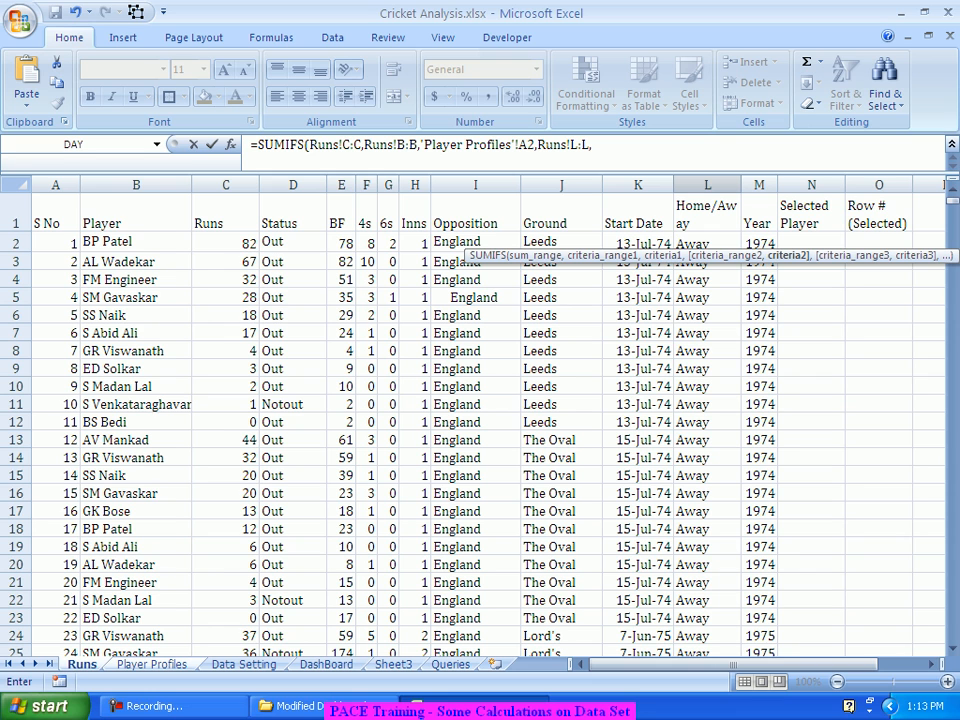
pyautogui.write('"Away")')
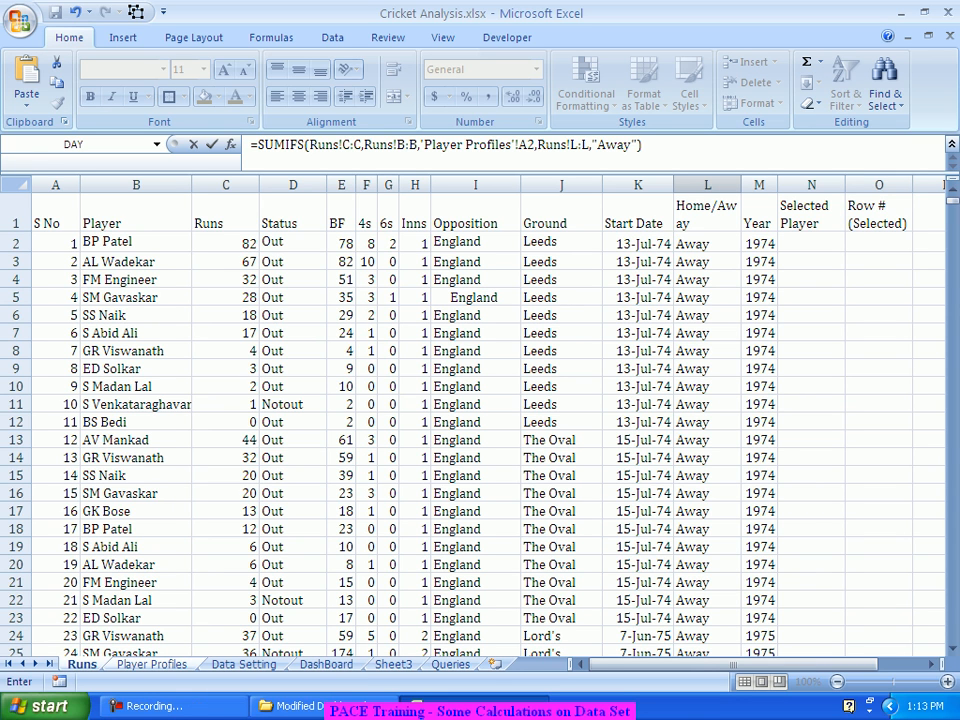
# Step: Divide the SUMIFS result by a COUNTIFS function whose first criteria range is Runs!B:B
pyautogui.write('/')
pyautogui.write('C')
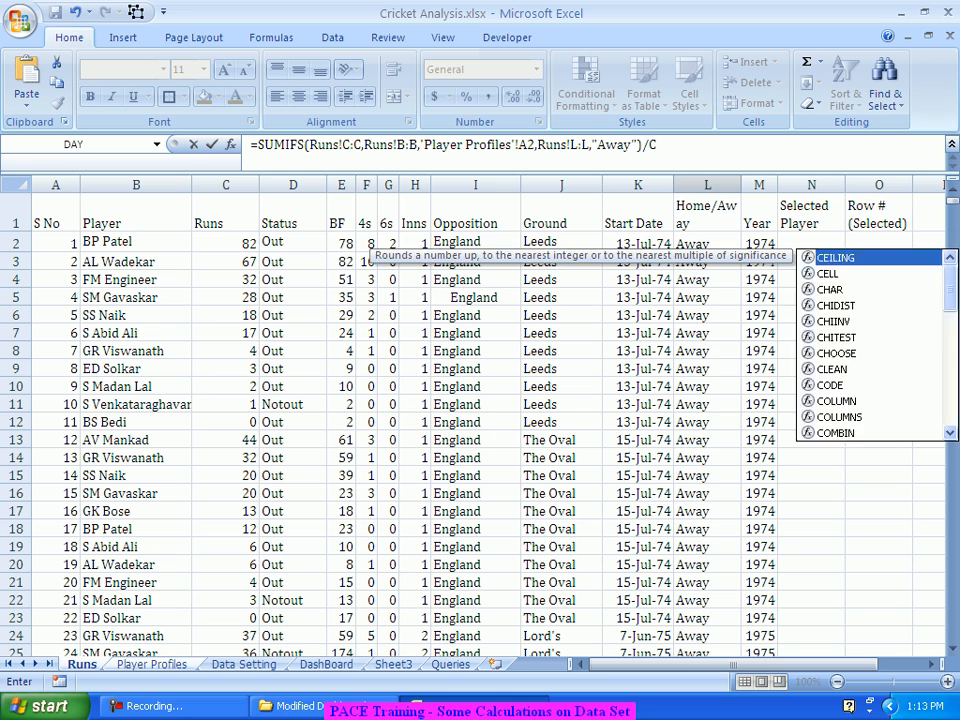
pyautogui.write('ountif')
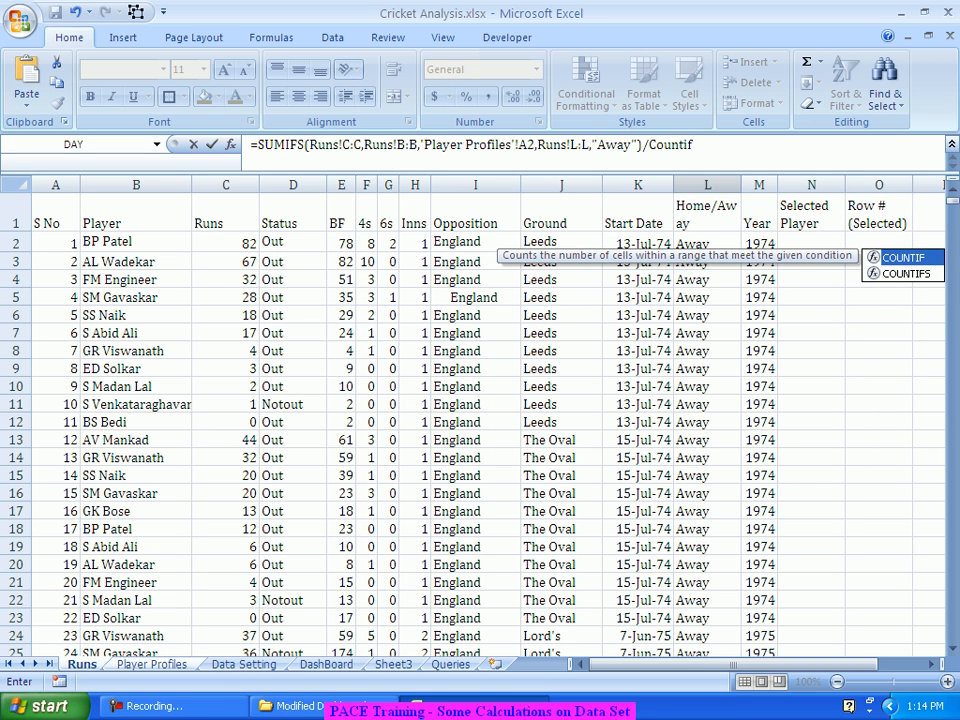
pyautogui.write('s(')
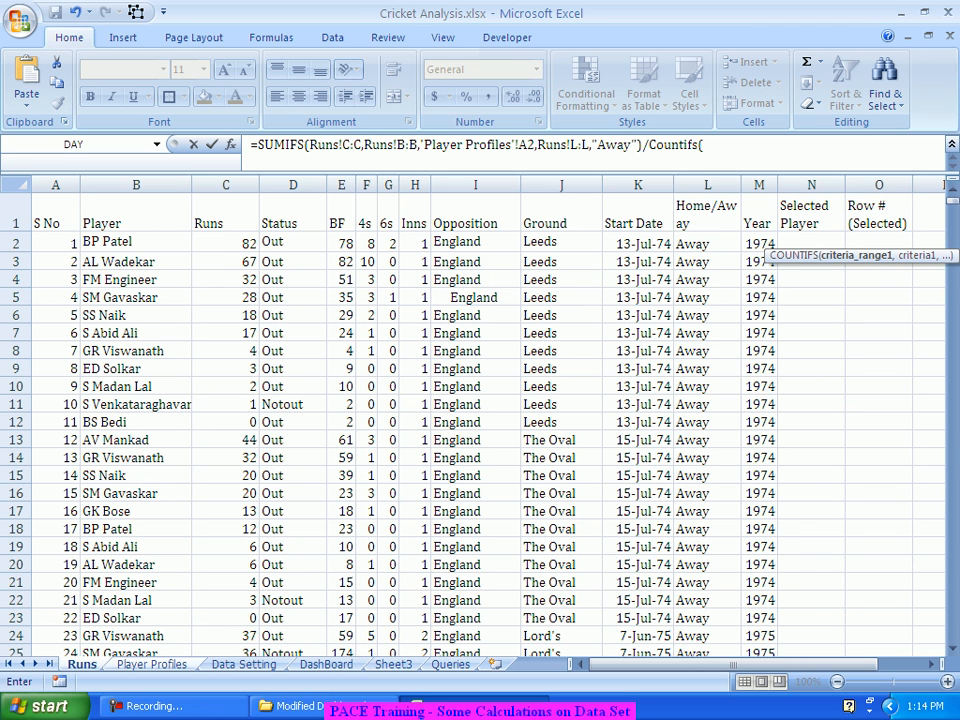
pyautogui.click(136, 185)
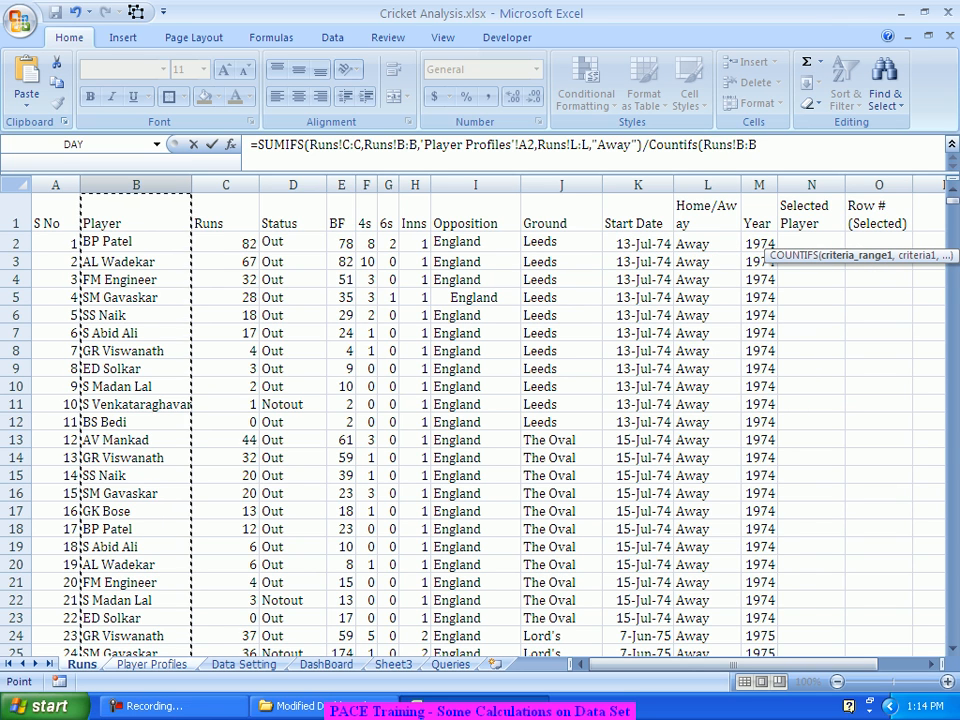
pyautogui.write(',')
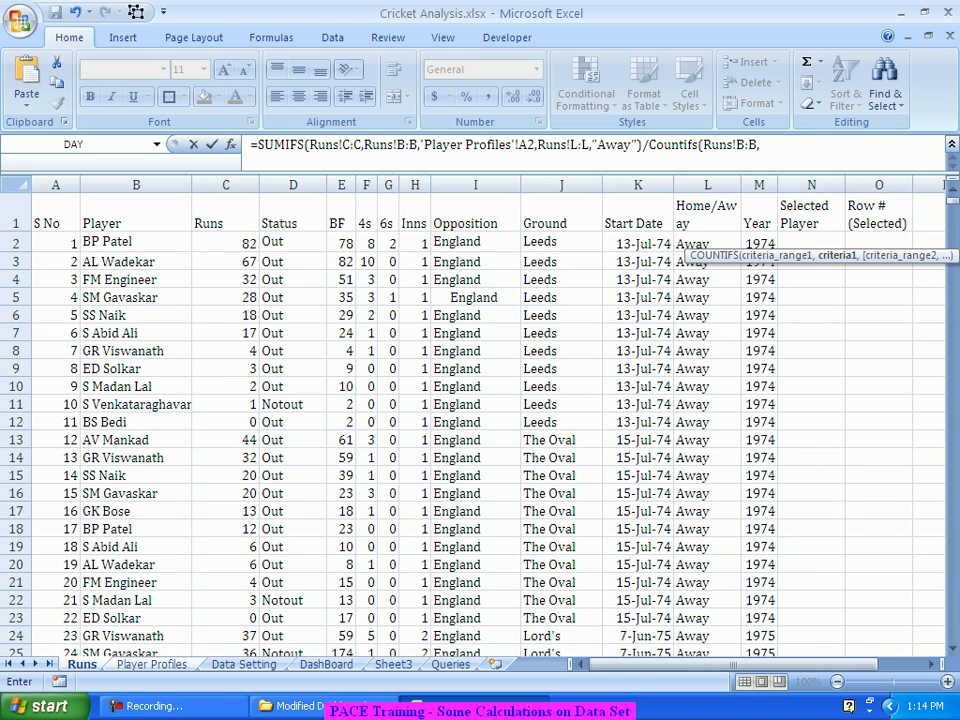
pyautogui.click(130, 242)
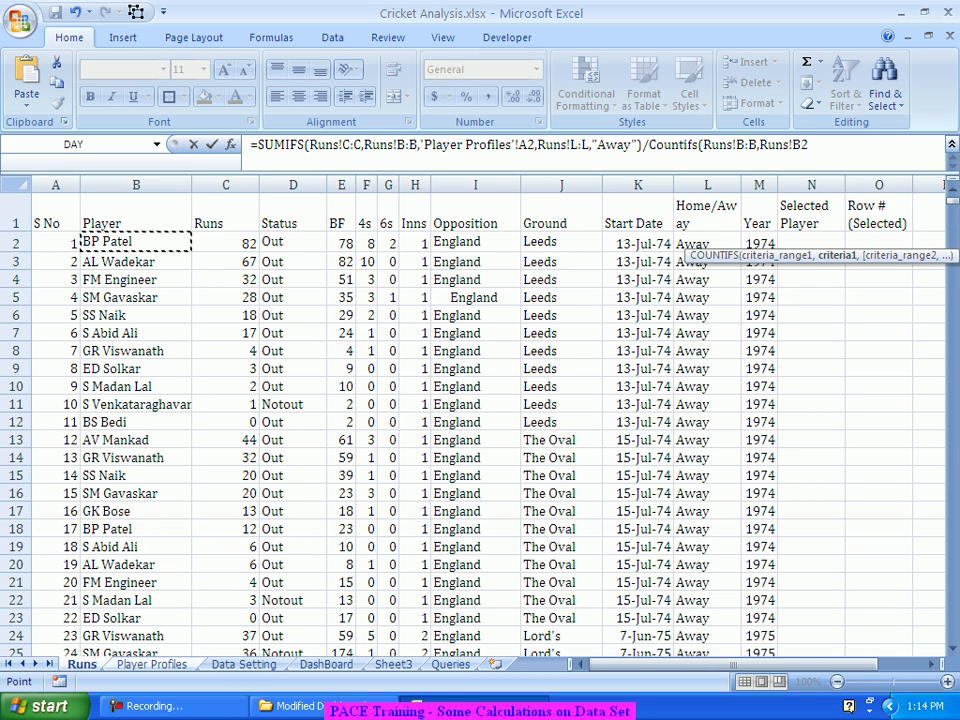
pyautogui.press('BackSpace')
pyautogui.press('BackSpace')
pyautogui.press('BackSpace')
pyautogui.press('BackSpace')
pyautogui.press('BackSpace')
pyautogui.press('BackSpace')
pyautogui.press('BackSpace')
# Step: Set the first COUNTIFS criterion to 'Player Profiles'!A2 and add the condition Runs!L:L equal to "Away"
pyautogui.hotkey('ctrl', 'pagedown')
pyautogui.click(87, 220)
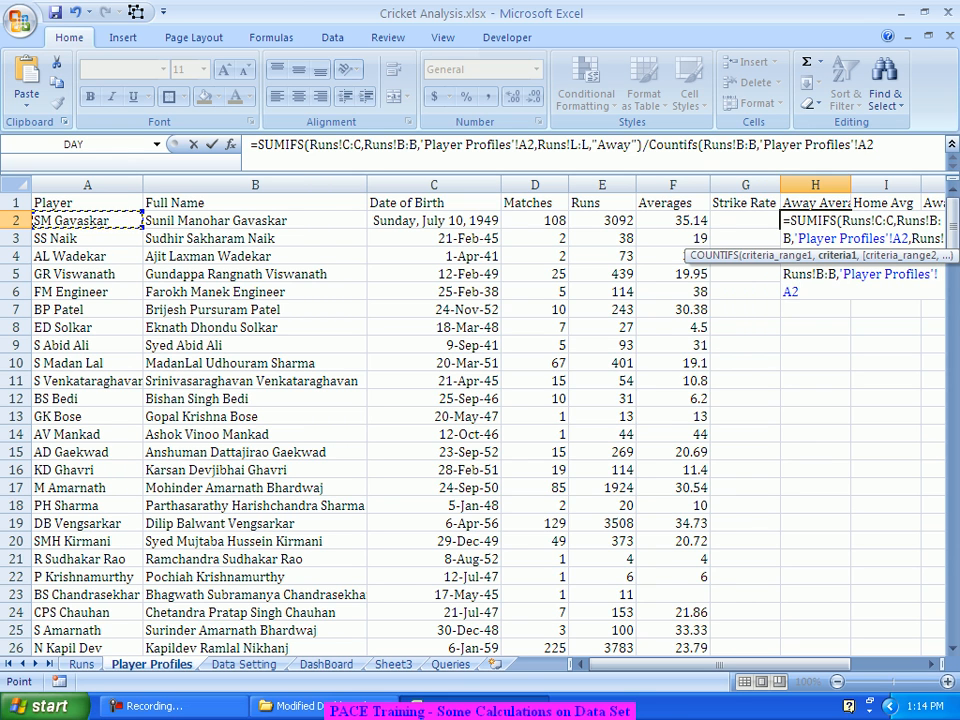
pyautogui.write(',')
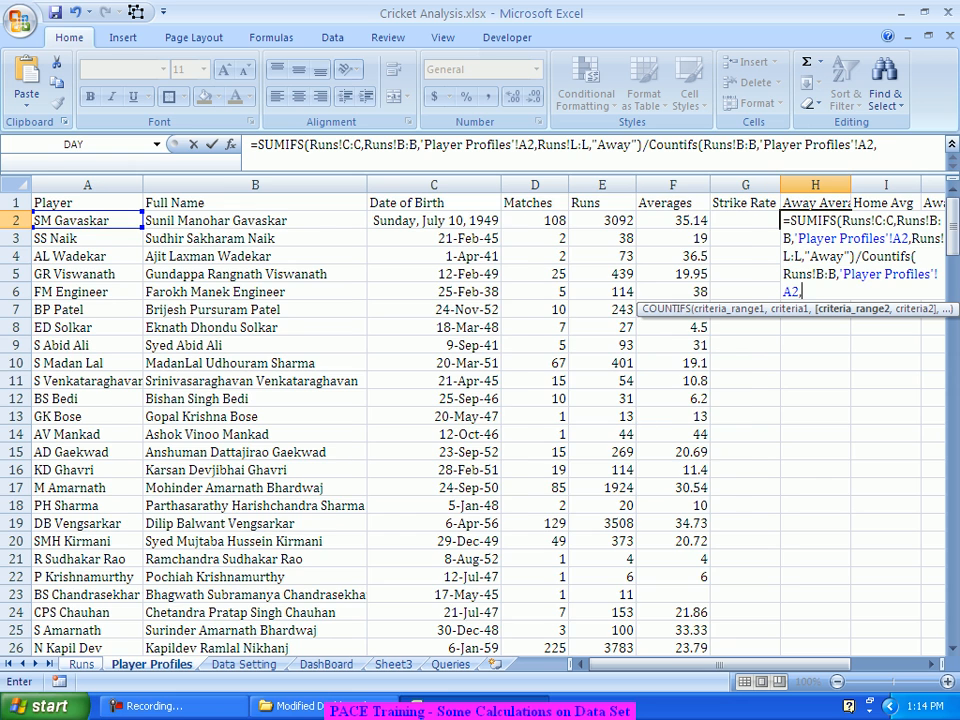
pyautogui.hotkey('ctrl', 'pageup')
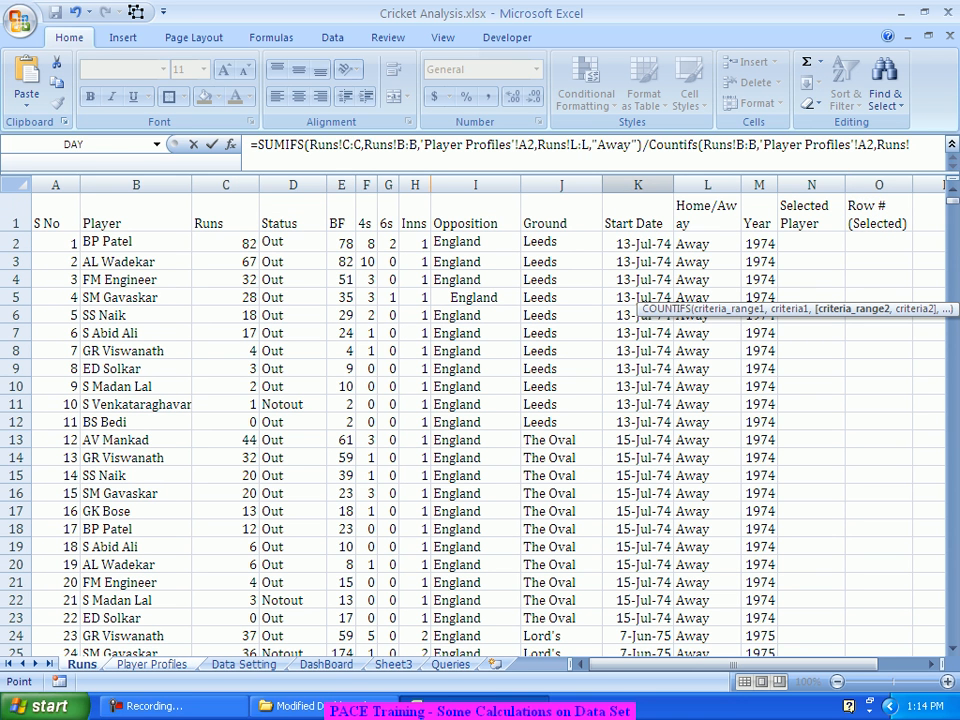
pyautogui.click(707, 184)
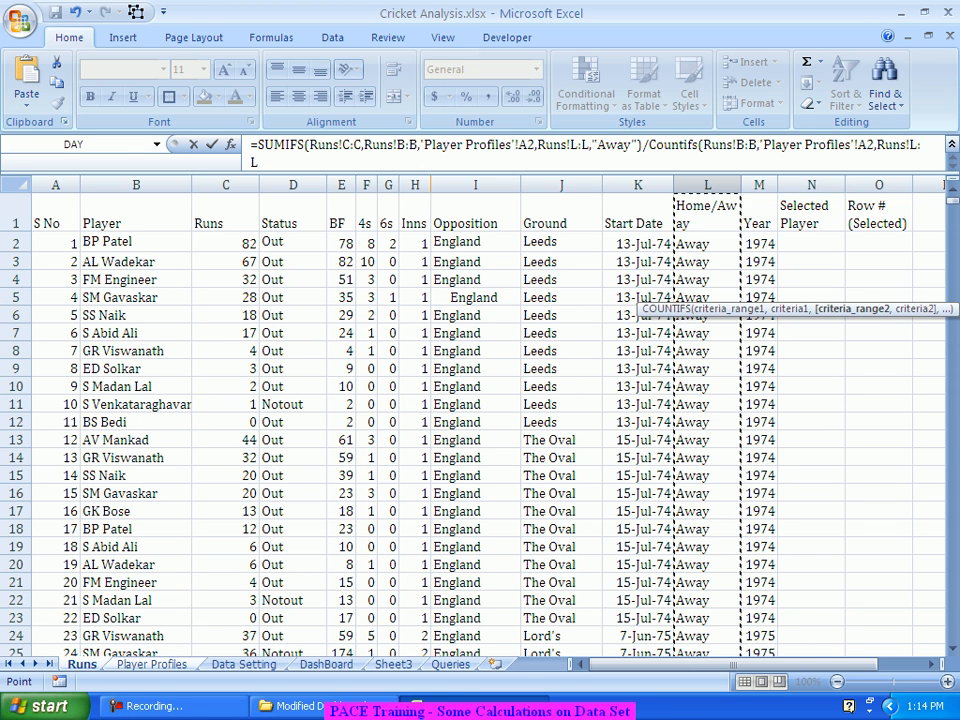
pyautogui.write(',"Away')
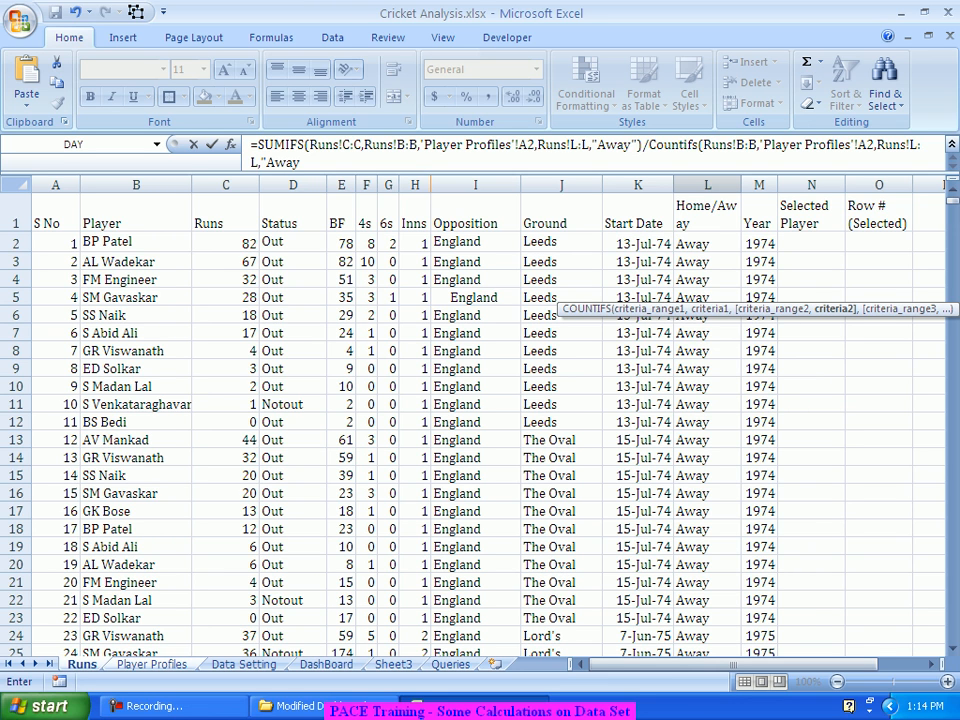
pyautogui.write('",')
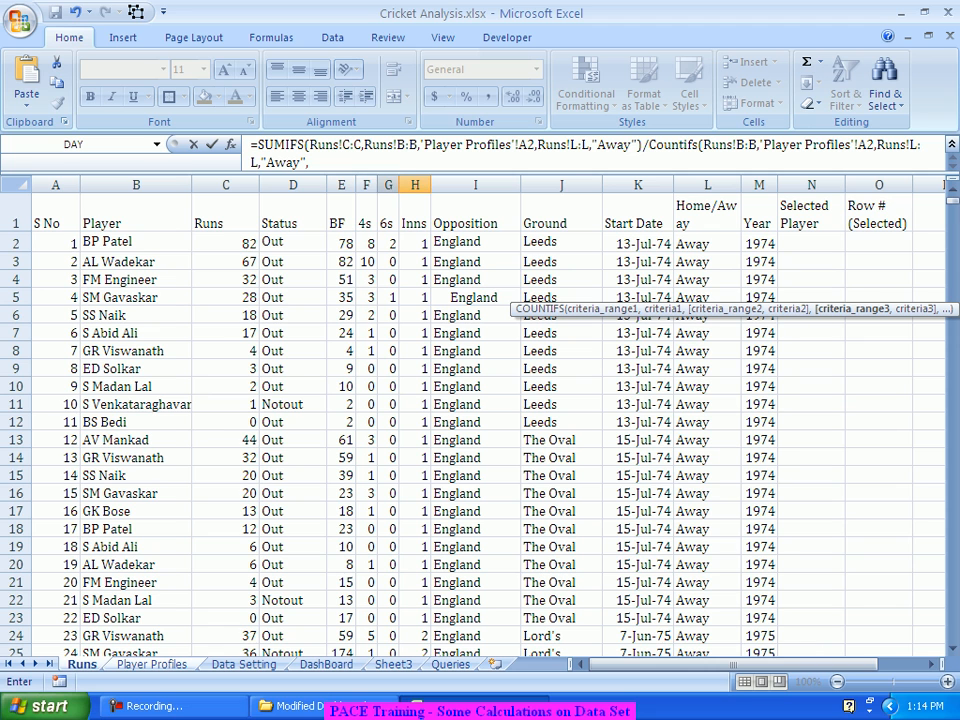
# Step: Add the third COUNTIFS condition, Runs!D:D equal to "Out", close the function and commit the formula in H2
pyautogui.click(293, 185)
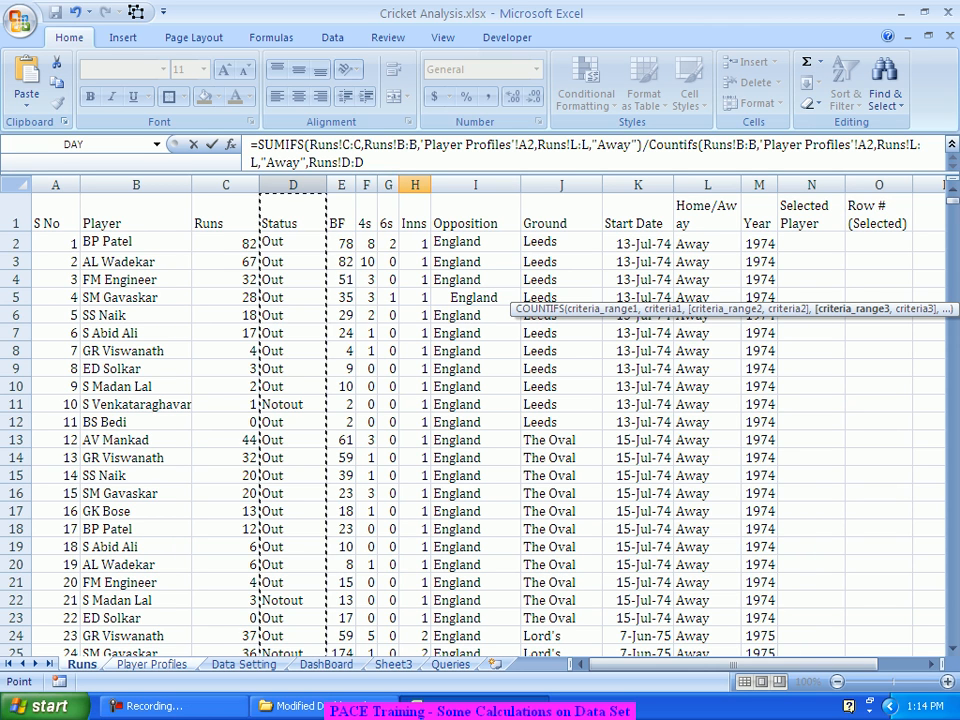
pyautogui.write(',')
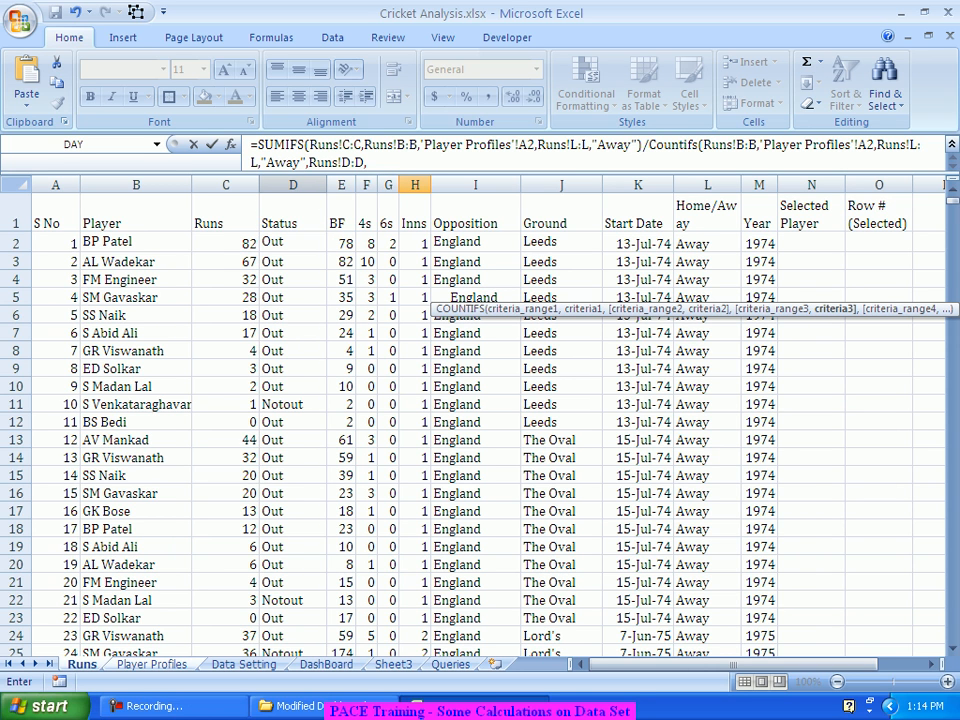
pyautogui.write('"Out")')
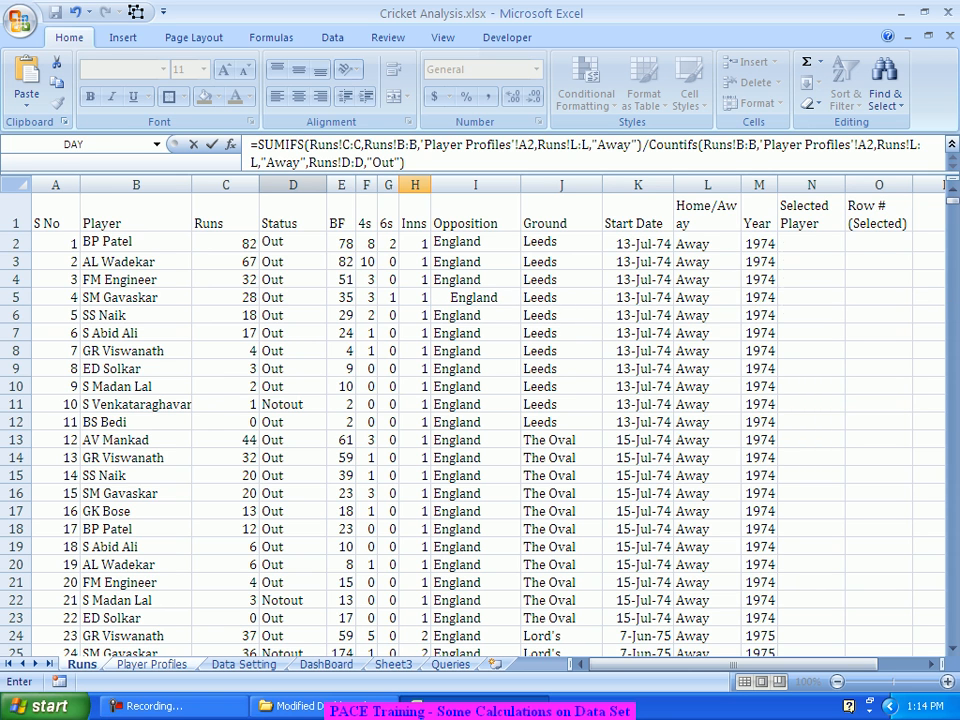
pyautogui.press('Return')
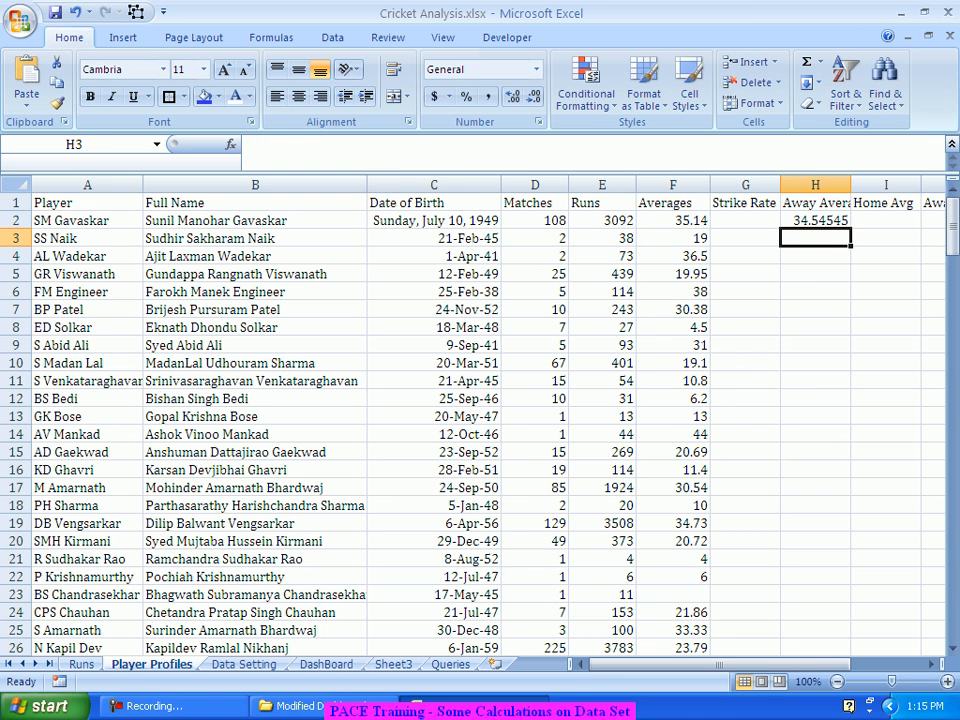
# Step: Wrap the away average formula in H2 in a ROUND function with 2 digits
pyautogui.click(815, 220)
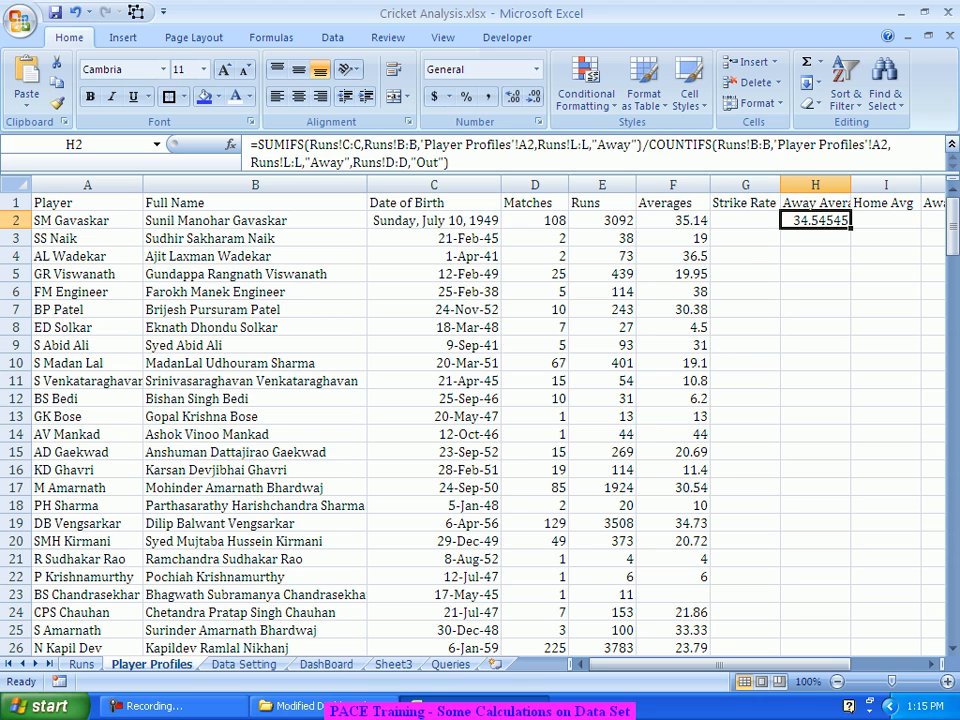
pyautogui.click(257, 145)
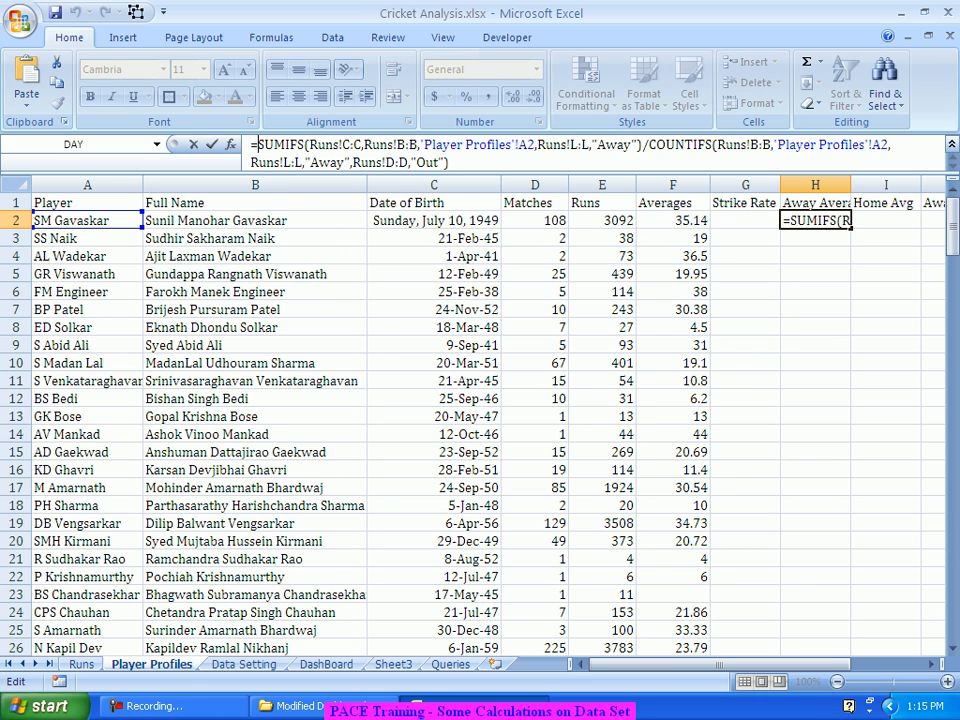
pyautogui.write('Round(')
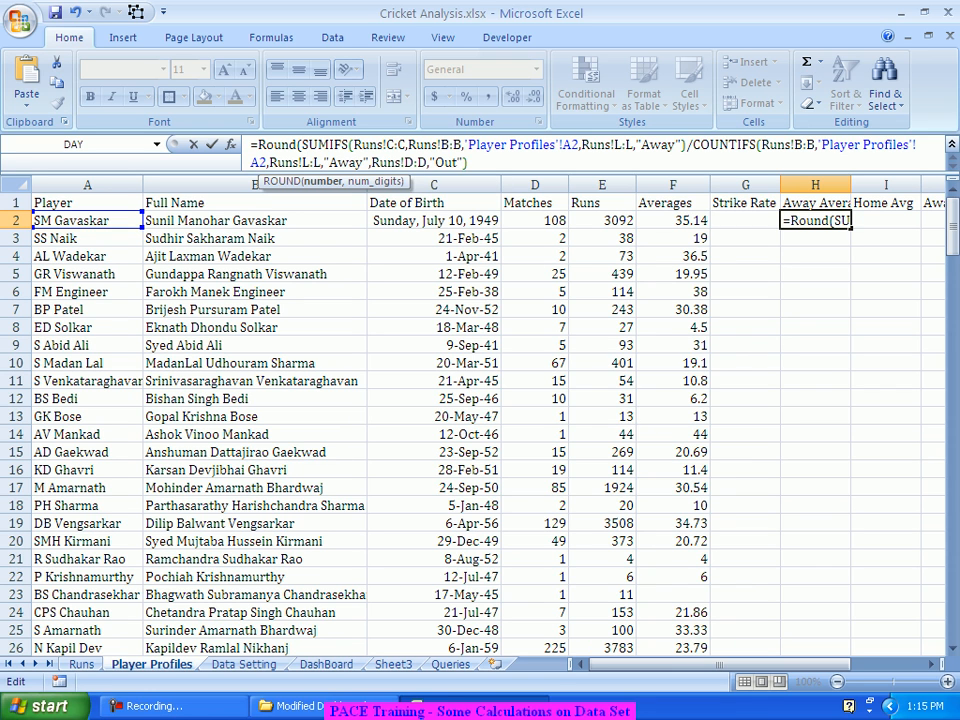
pyautogui.click(469, 162)
pyautogui.write(',2)')
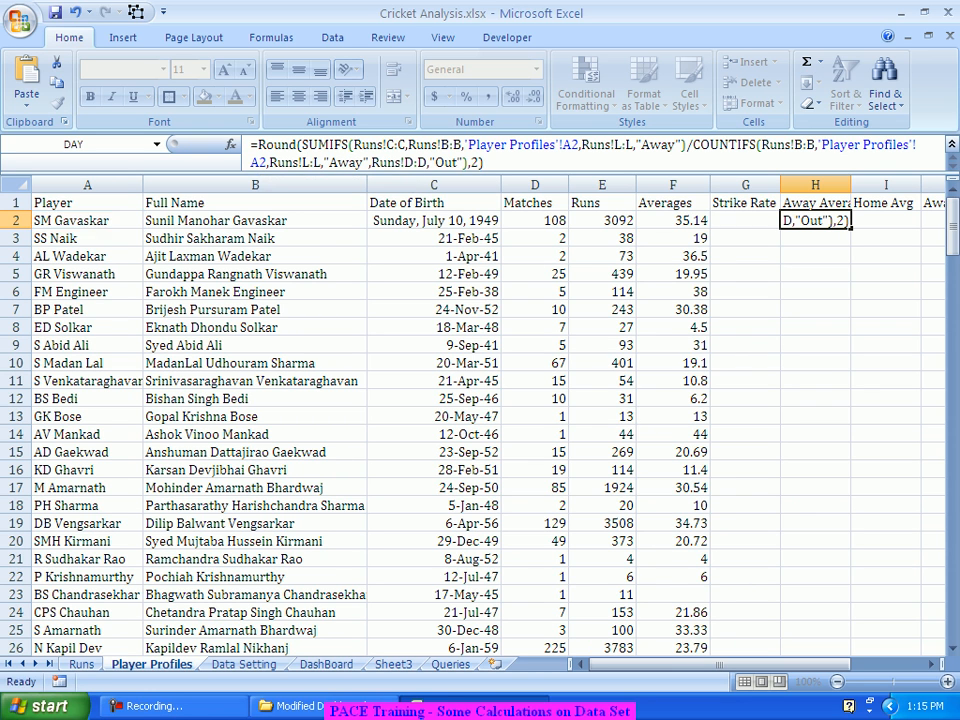
pyautogui.press('Return')
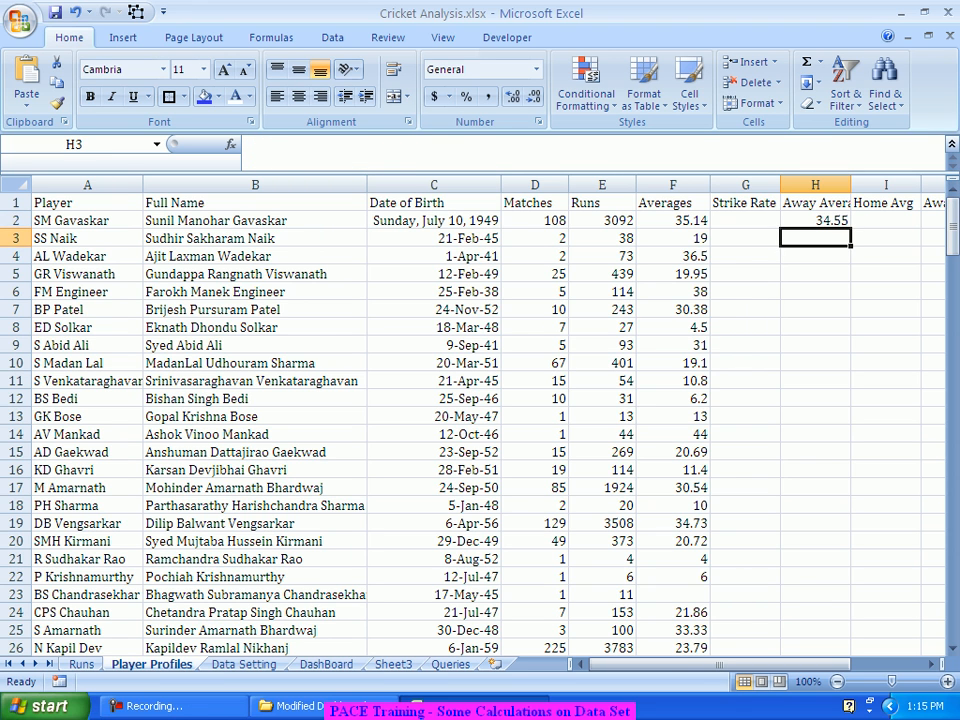
# Step: Replace the ROUND wrapper around H2's formula with an opening IF function whose logical test is ISERR of the SUMIFS/COUNTIFS division
pyautogui.click(816, 220)
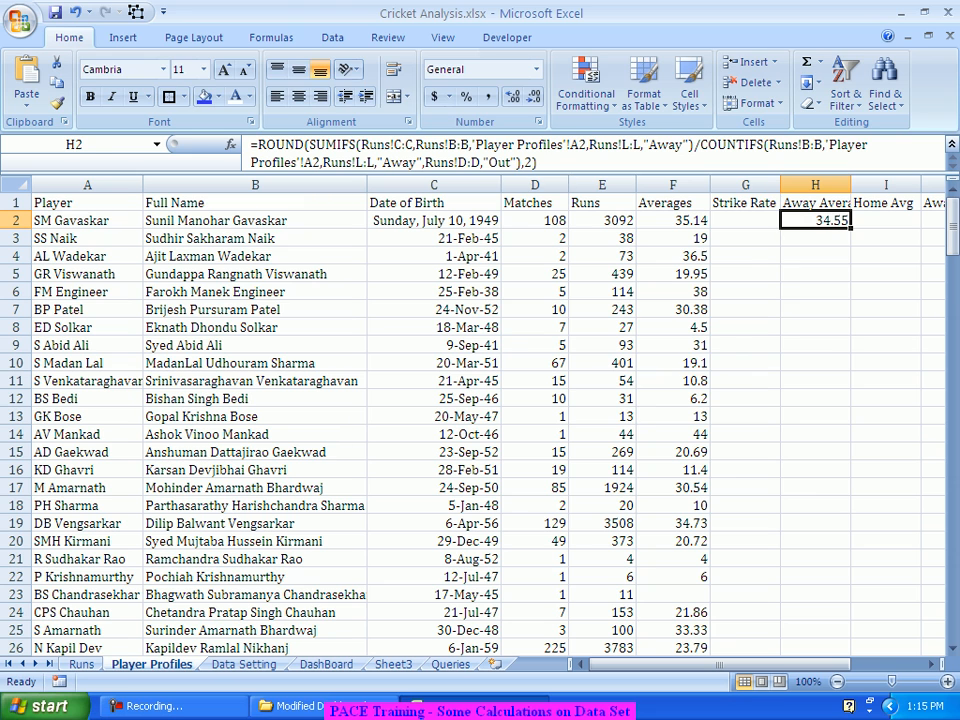
pyautogui.press('F2')
pyautogui.press('BackSpace')
pyautogui.press('BackSpace')
pyautogui.press('BackSpace')
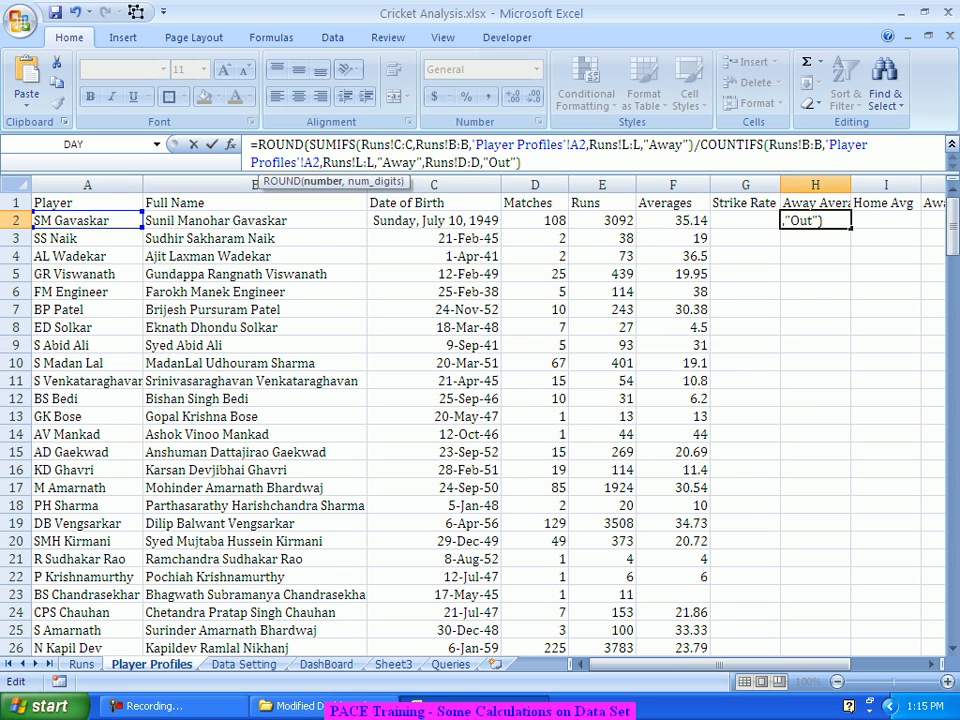
pyautogui.moveTo(310, 145); pyautogui.dragTo(263, 158)
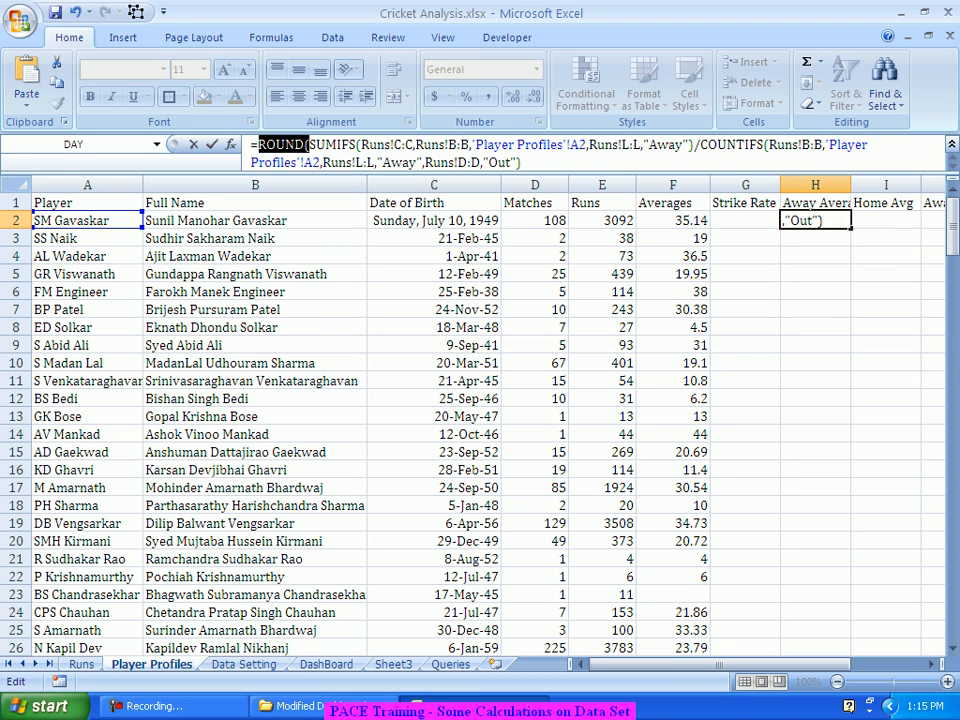
pyautogui.press('Delete')
pyautogui.write('IF(I')
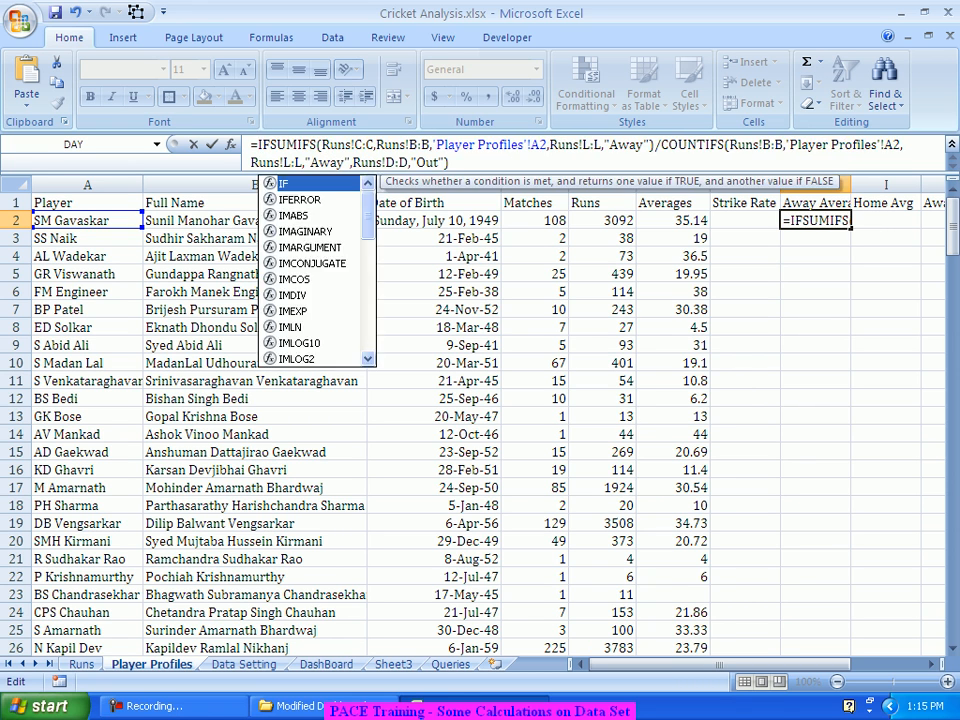
pyautogui.write('SERR')
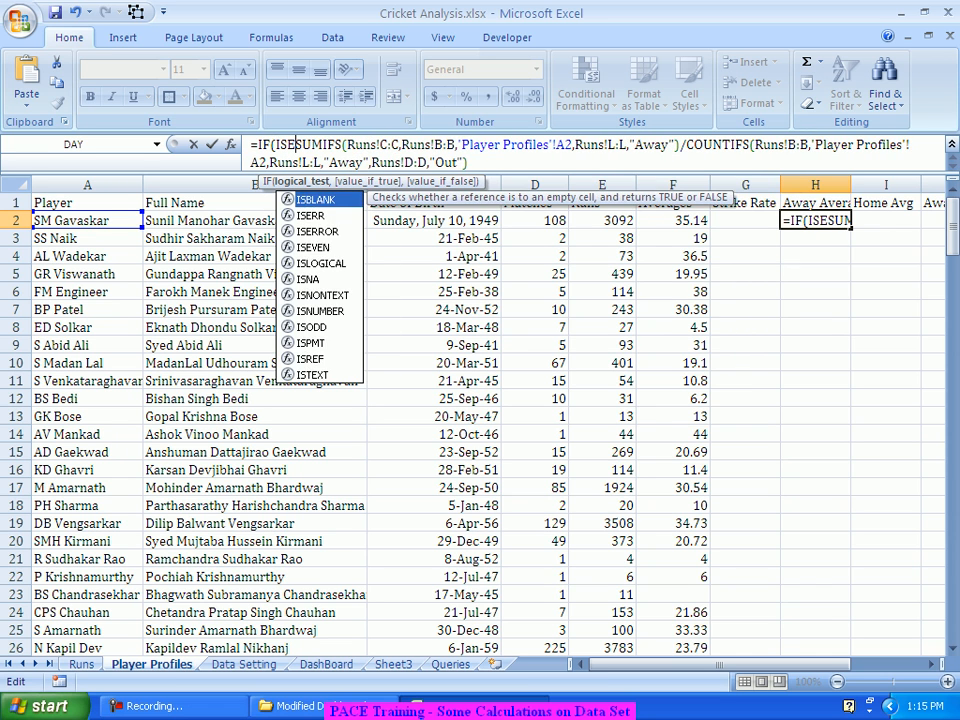
pyautogui.write('(')
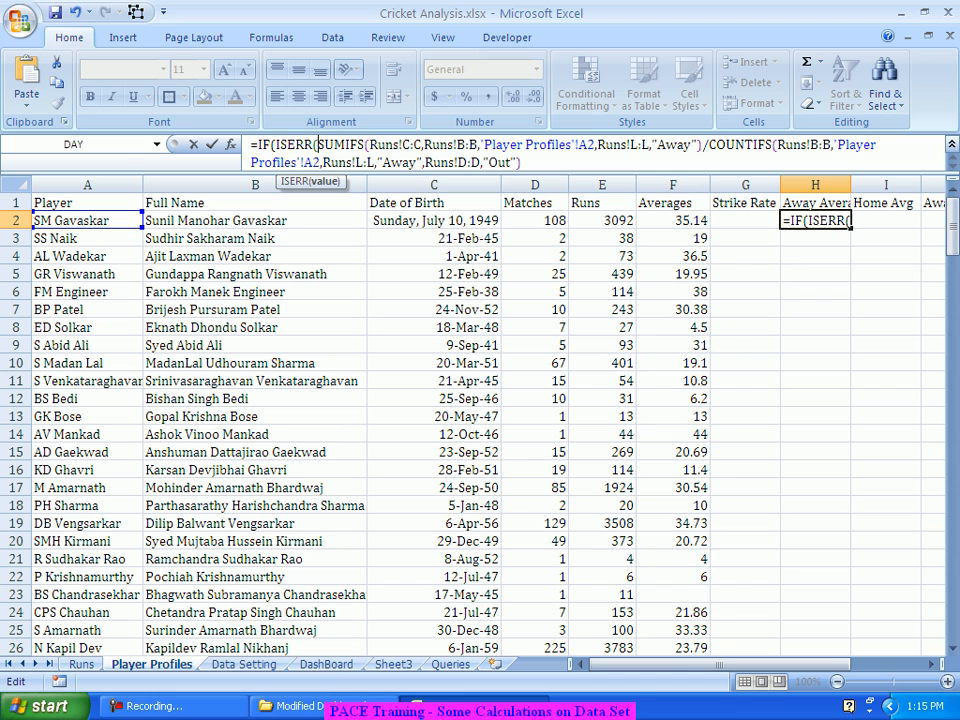
# Step: Close the ISERR function in H2 and set the IF function's true value to an empty string ("")
pyautogui.press('End')
pyautogui.write(')')
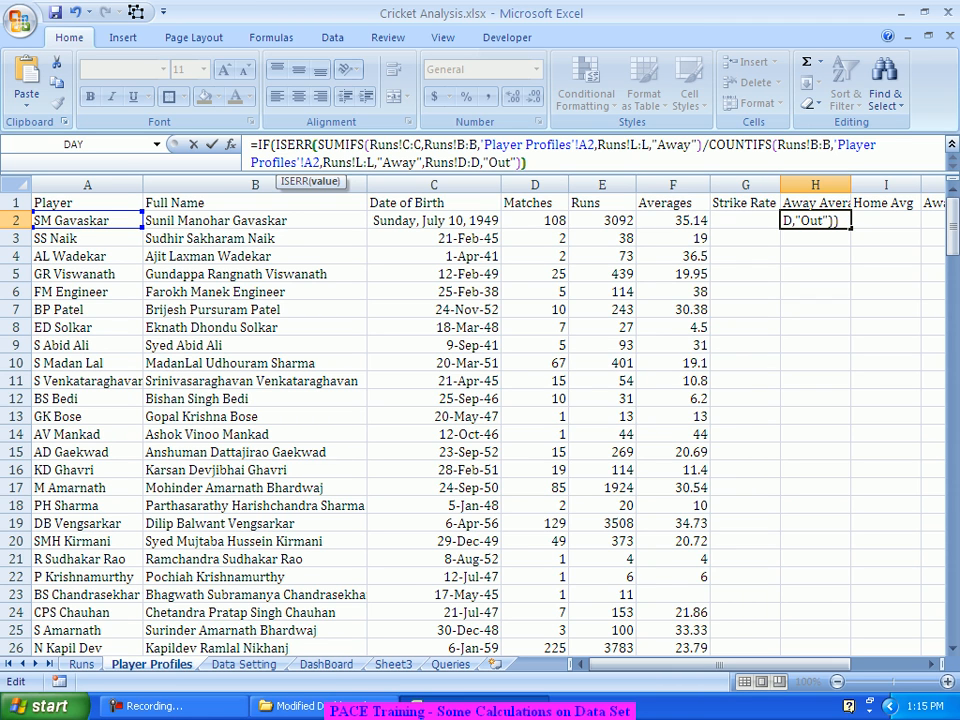
pyautogui.write(',"",')
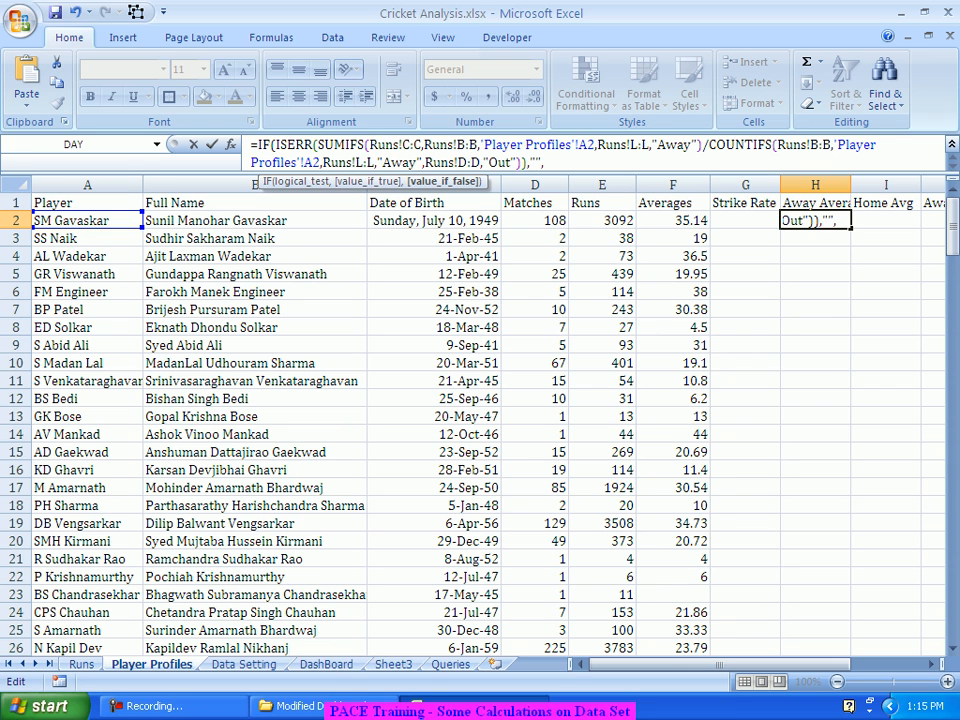
# Step: Copy the SUMIFS/COUNTIFS division from the ISERR test into the IF function's false value
pyautogui.moveTo(324, 145); pyautogui.dragTo(517, 162)
pyautogui.hotkey('ctrl', 'c')
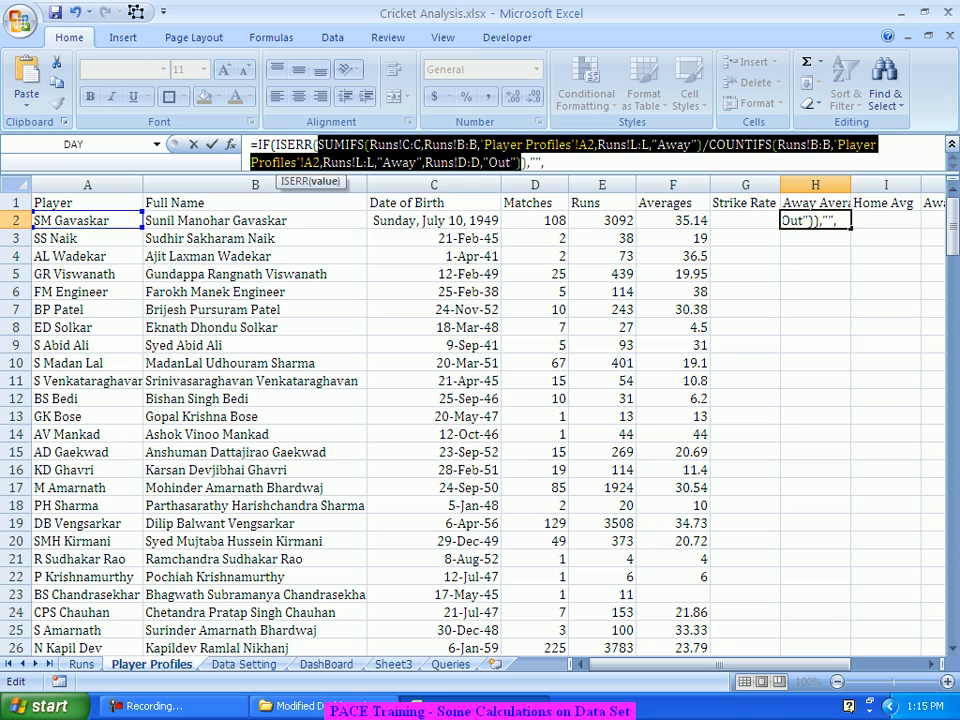
pyautogui.click(546, 162)
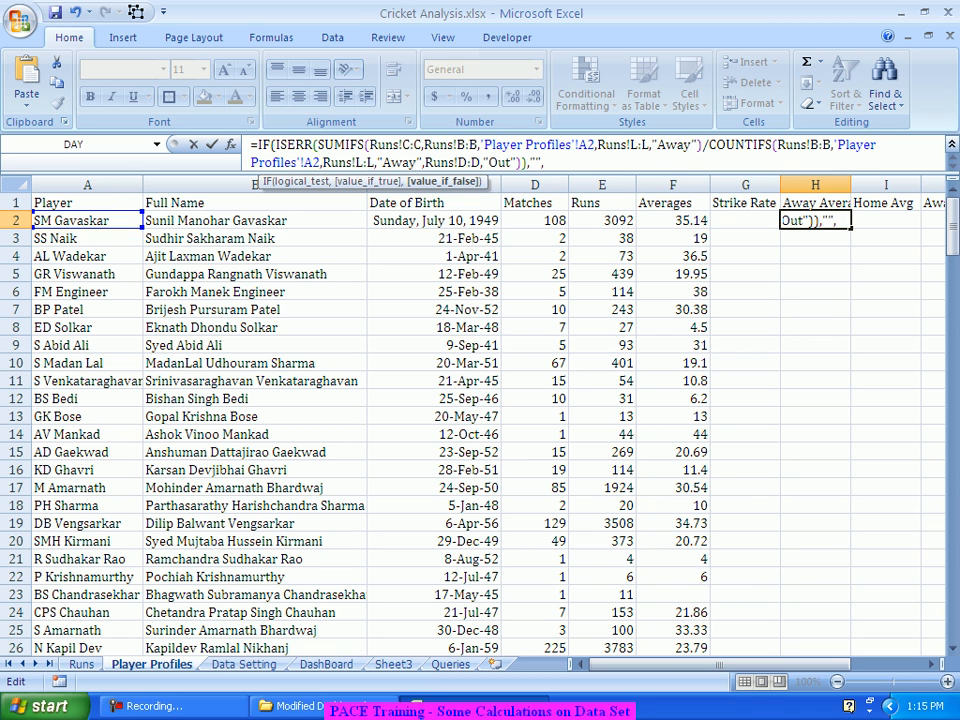
pyautogui.hotkey('ctrl', 'v')
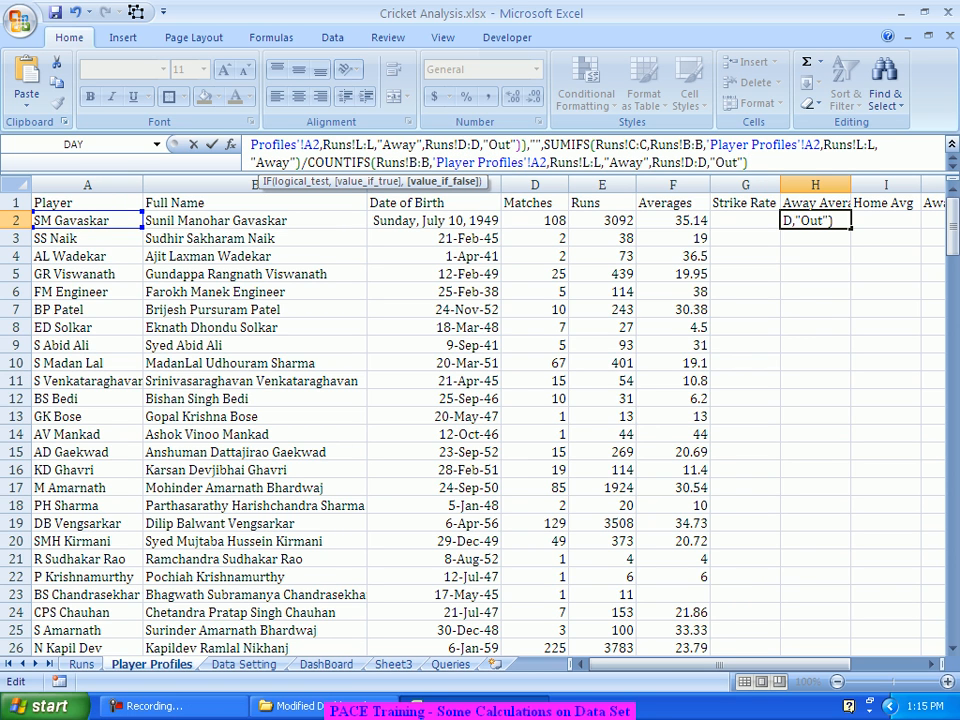
# Step: Wrap the IF function's false value in ROUND with 2 digits, close the IF function and commit the formula in H2
pyautogui.click(543, 145)
pyautogui.write('Roun')
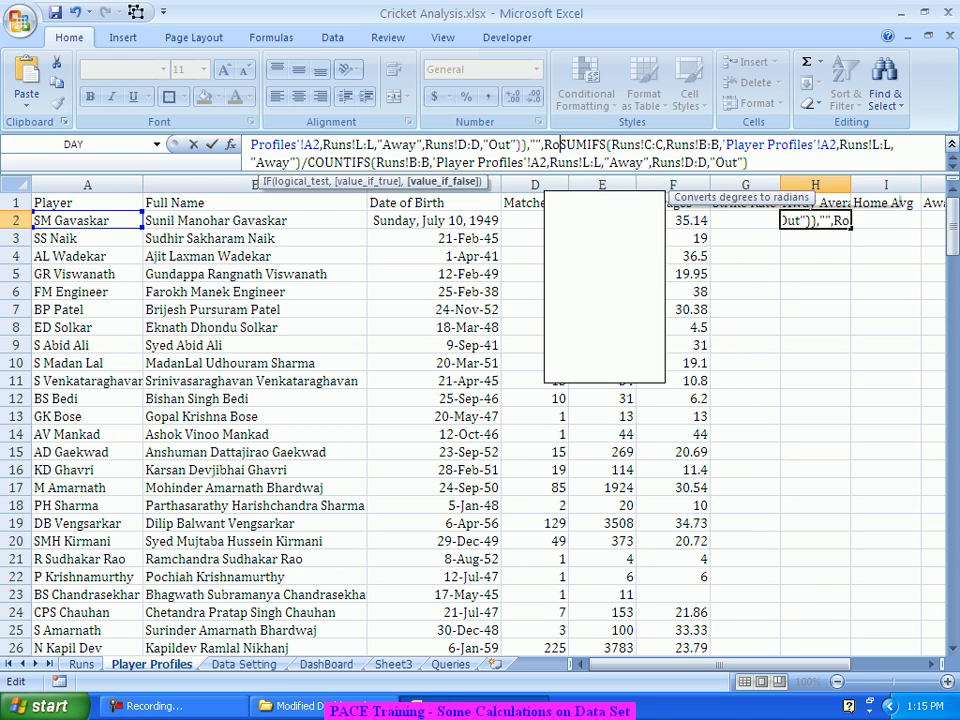
pyautogui.write('d')
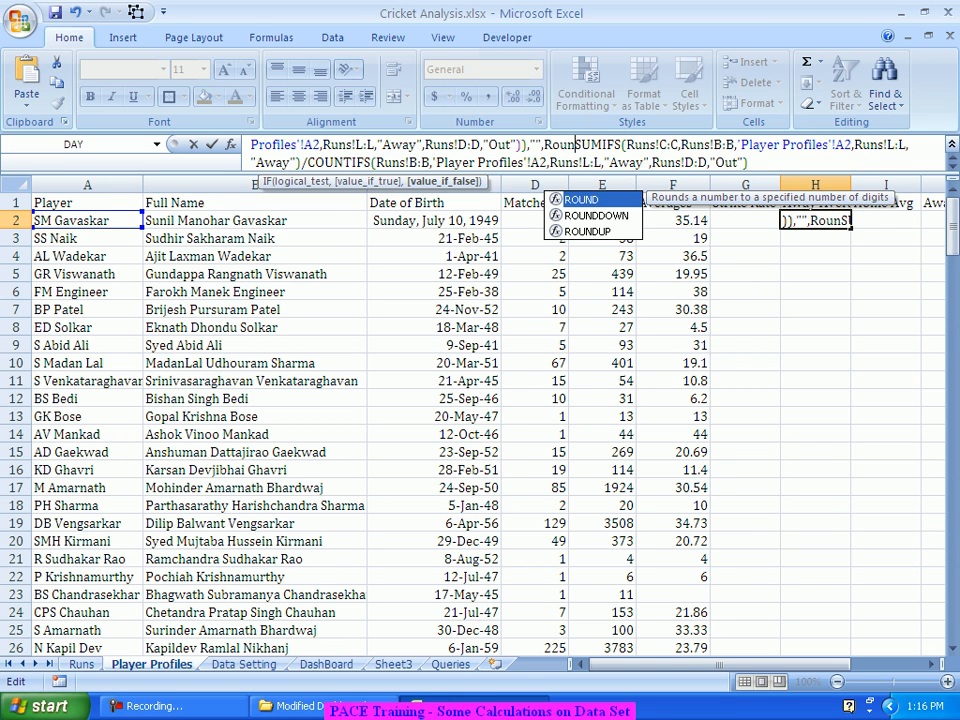
pyautogui.write('(')
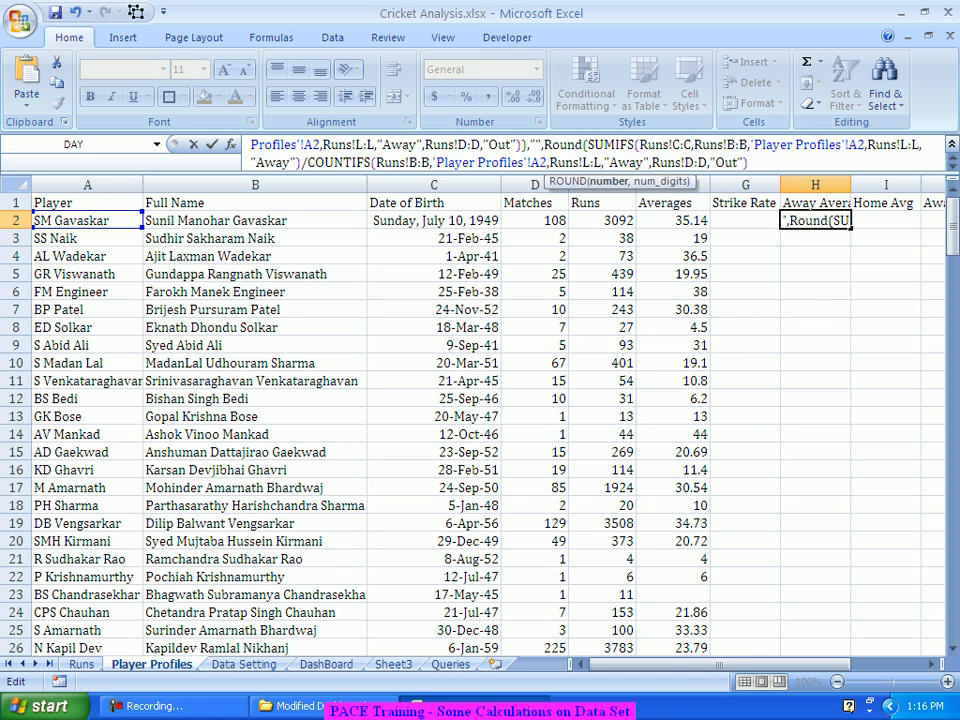
pyautogui.click(752, 163)
pyautogui.write(',2)')
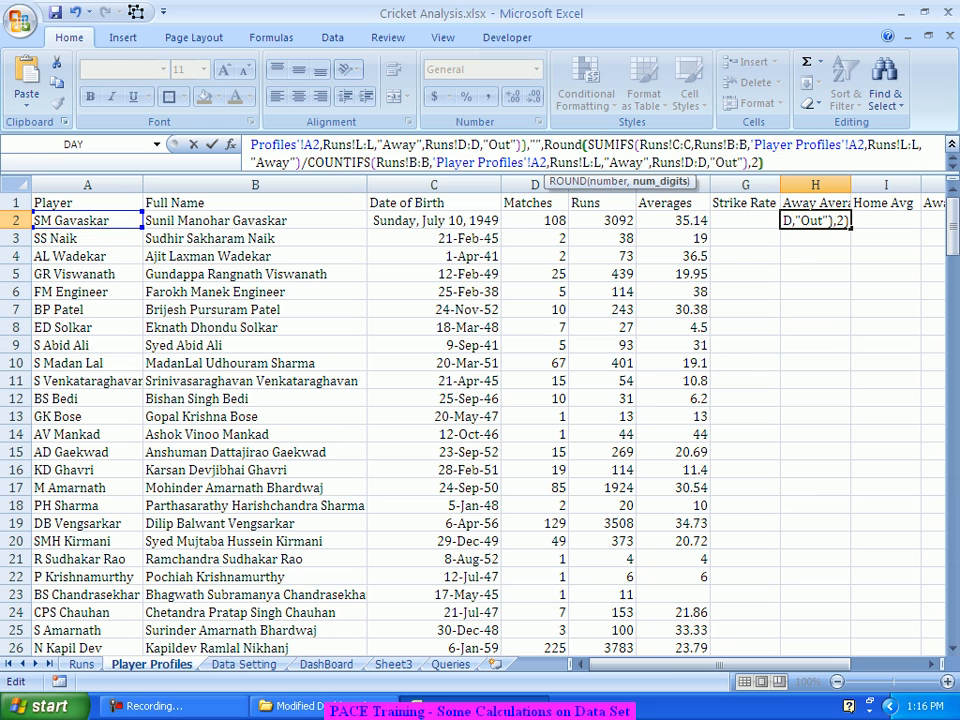
pyautogui.write(')')
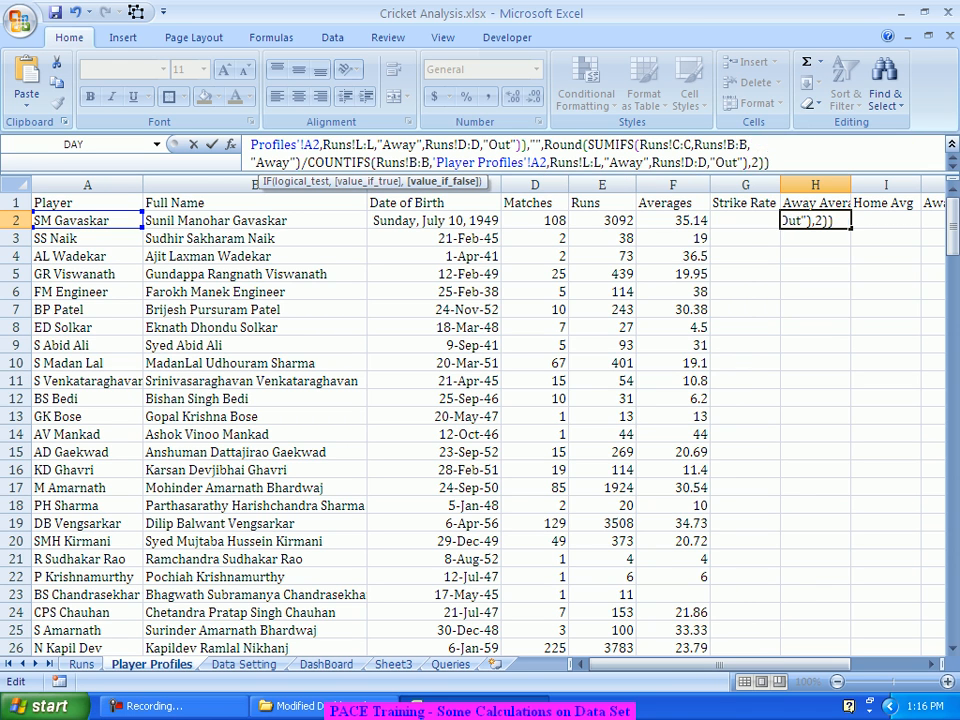
pyautogui.press('Return')
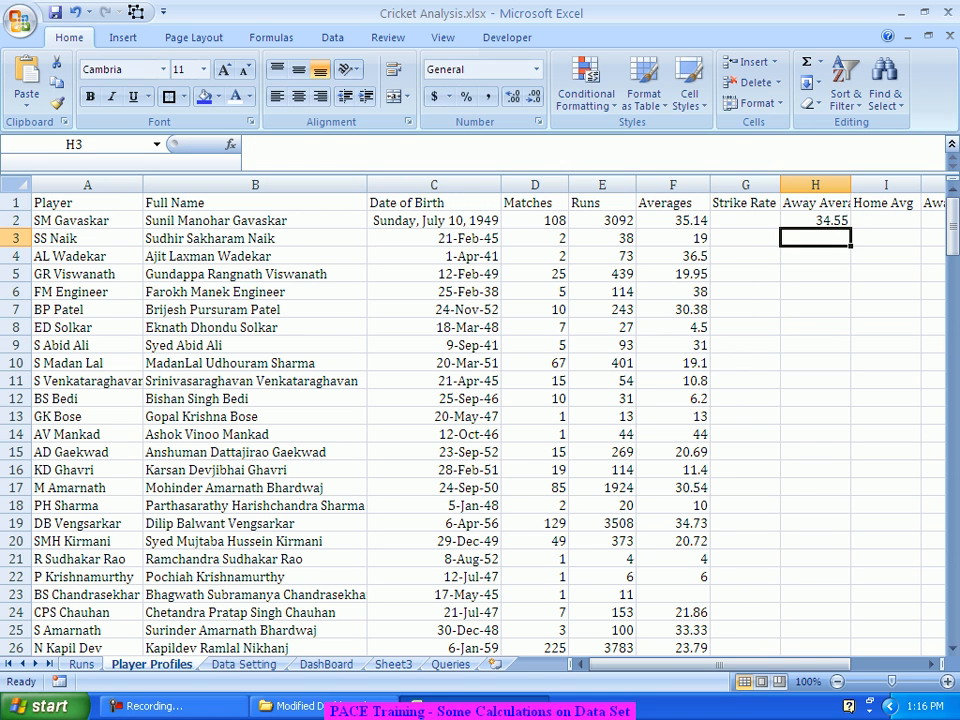
# Step: Fill the away average formula from H2 down to H194, the last player row
pyautogui.press('Up')
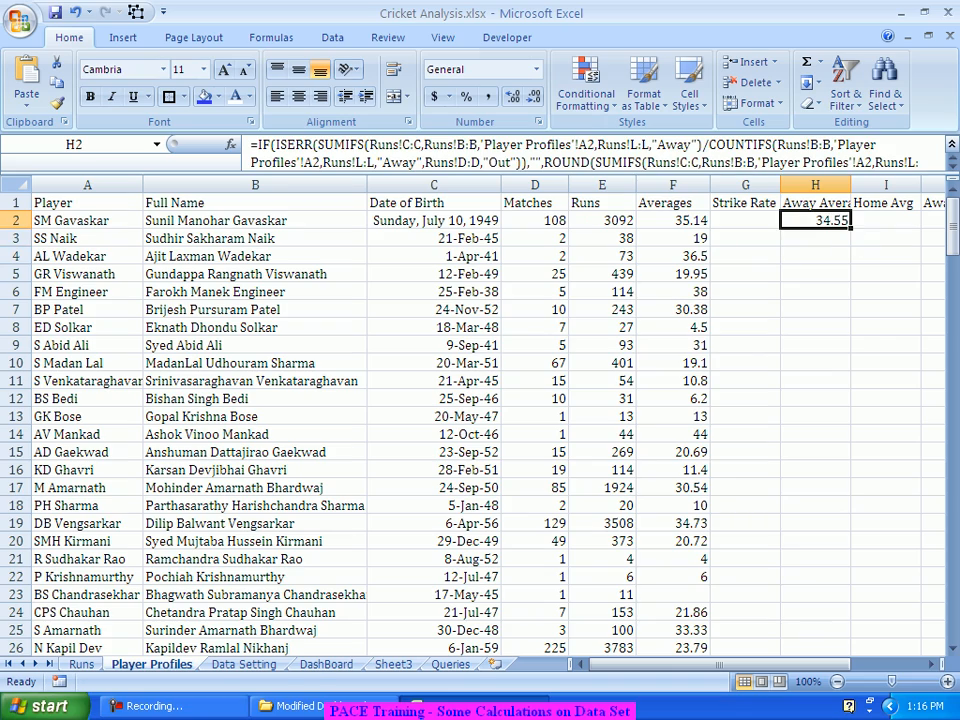
pyautogui.moveTo(851, 228); pyautogui.dragTo(815, 600)
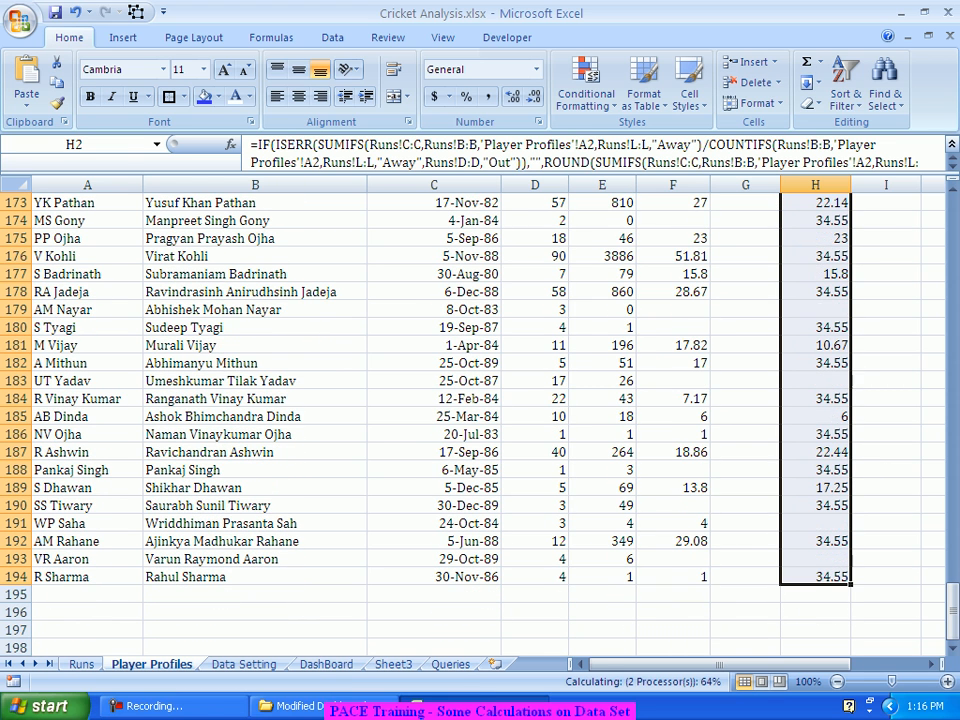
pyautogui.click(815, 452)
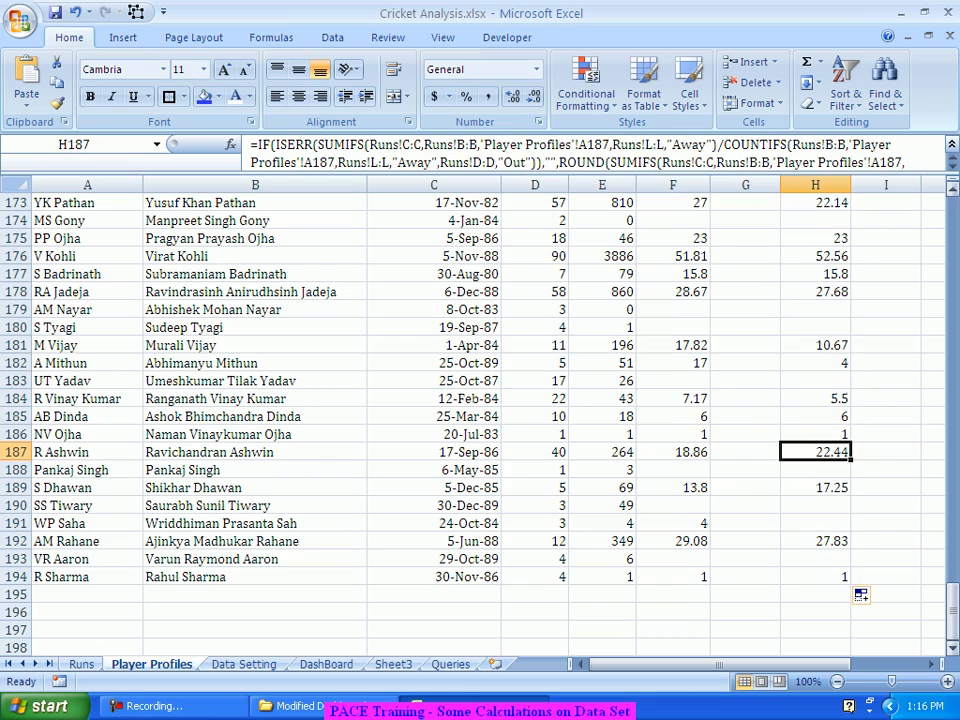
# Step: Copy the full text of H2's away average formula into I2 under Home Avg, keeping its references the same
pyautogui.moveTo(953, 611); pyautogui.dragTo(953, 215)
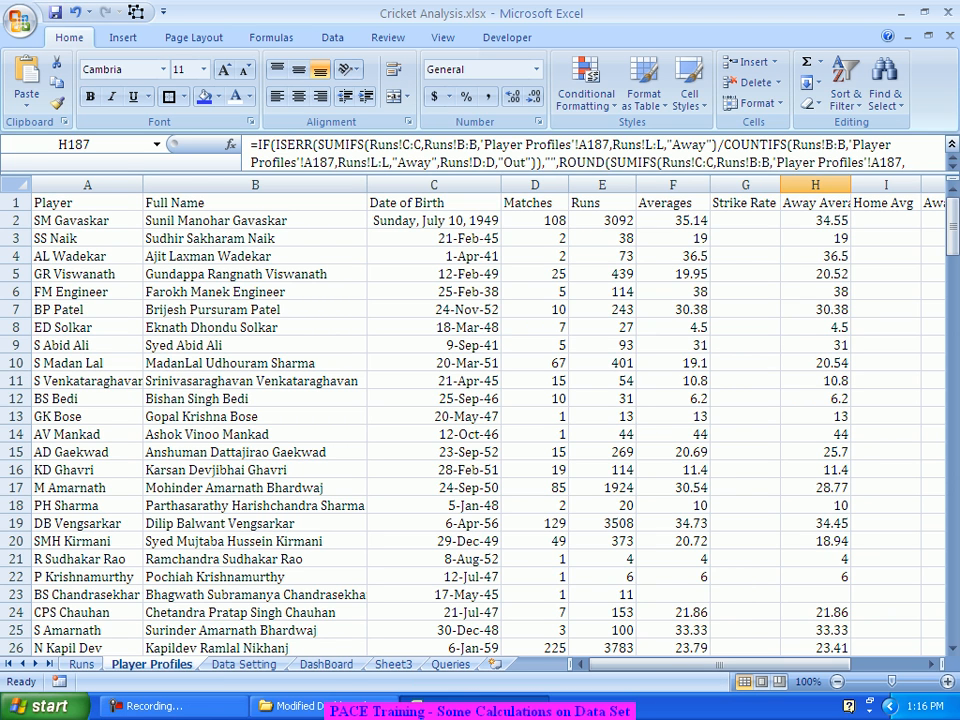
pyautogui.click(816, 221)
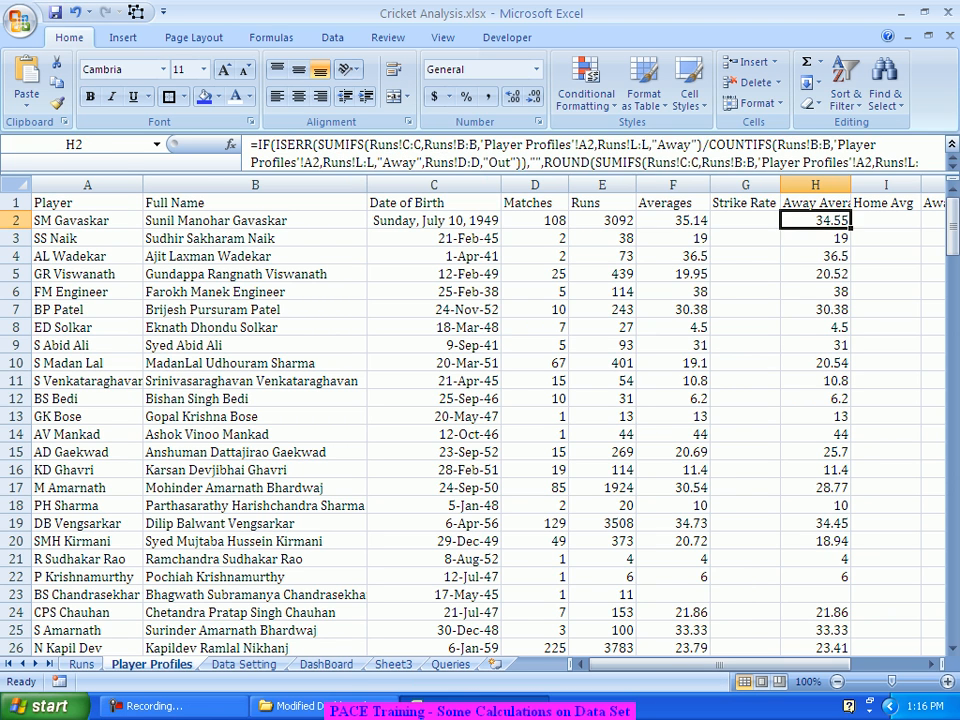
pyautogui.moveTo(786, 173); pyautogui.dragTo(251, 146)
pyautogui.hotkey('ctrl', 'c')
pyautogui.click(786, 188)
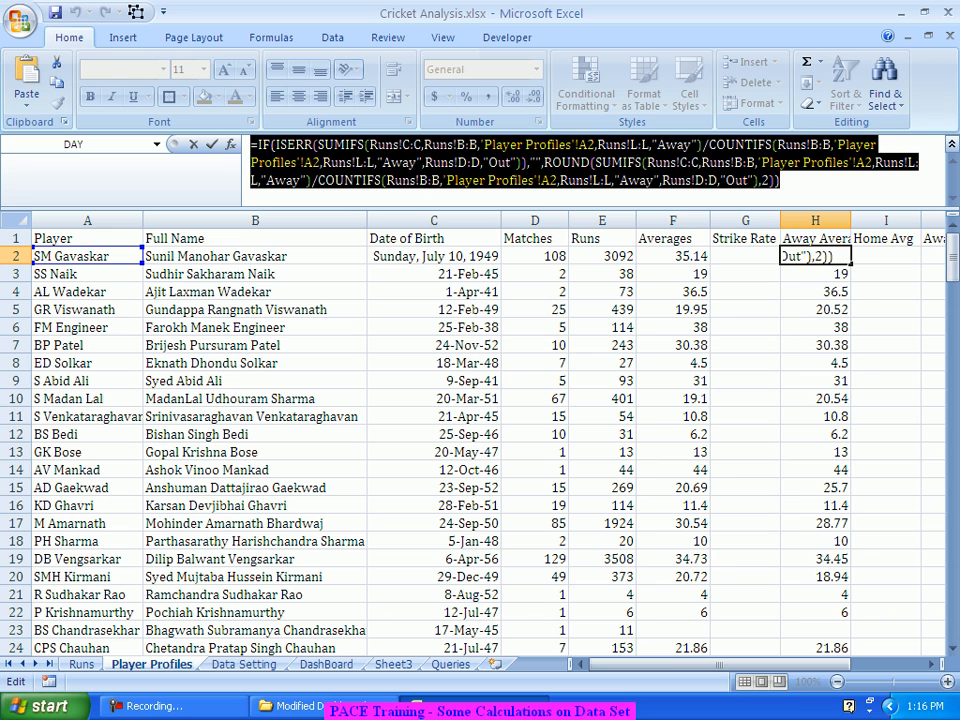
pyautogui.press('Escape')
pyautogui.click(886, 256)
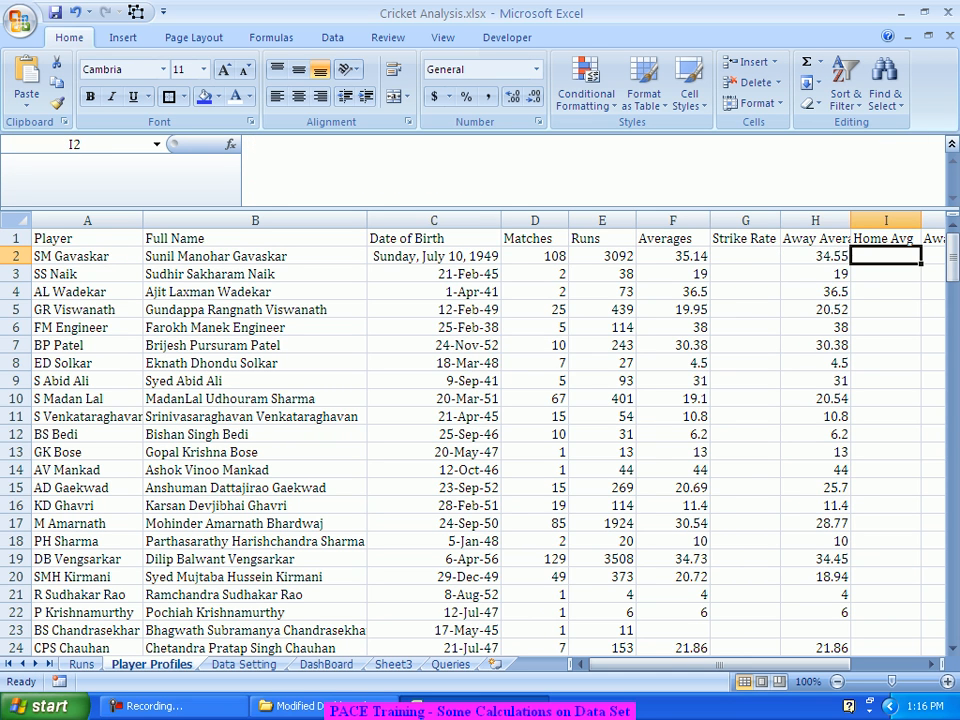
pyautogui.hotkey('ctrl', 'v')
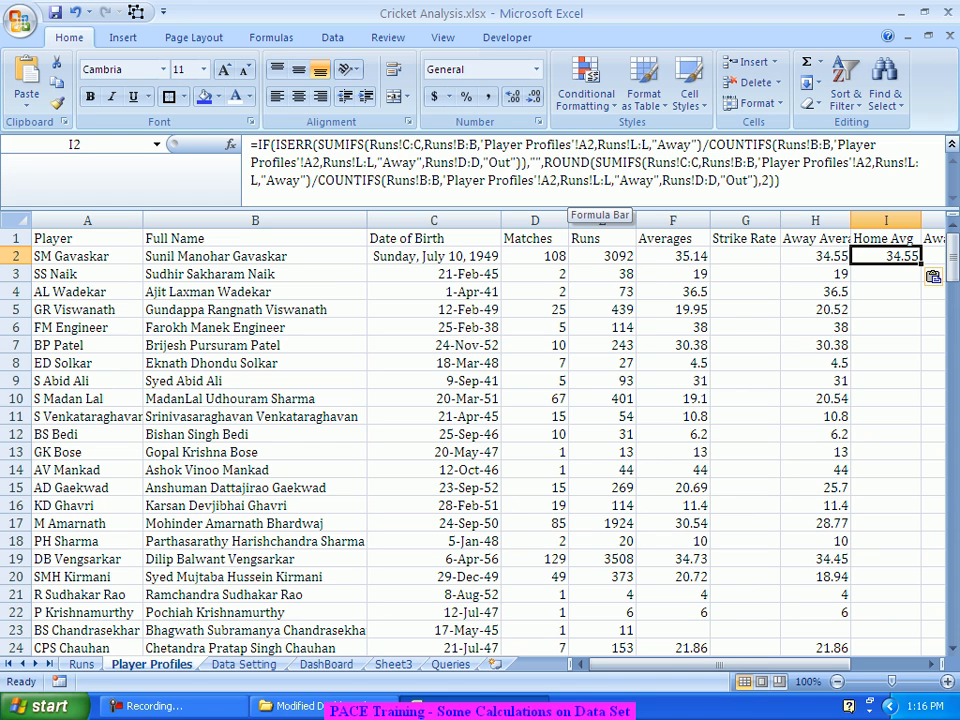
# Step: Change both "Away" criteria inside the ISERR test of I2's formula to "Home"
pyautogui.click(664, 144)
pyautogui.doubleClick(674, 144)
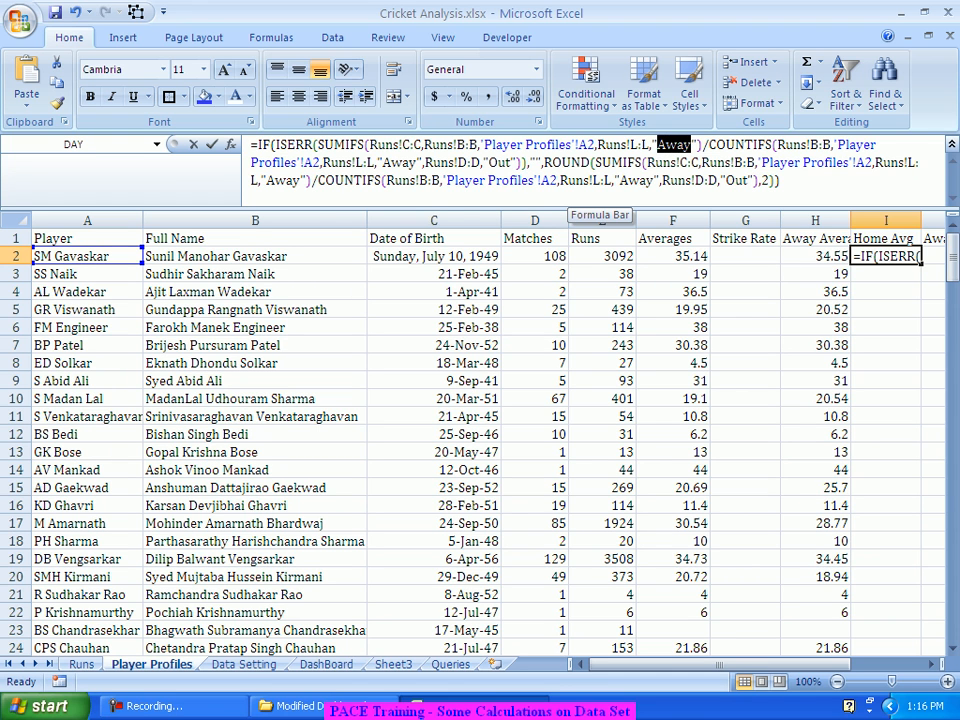
pyautogui.write('Home')
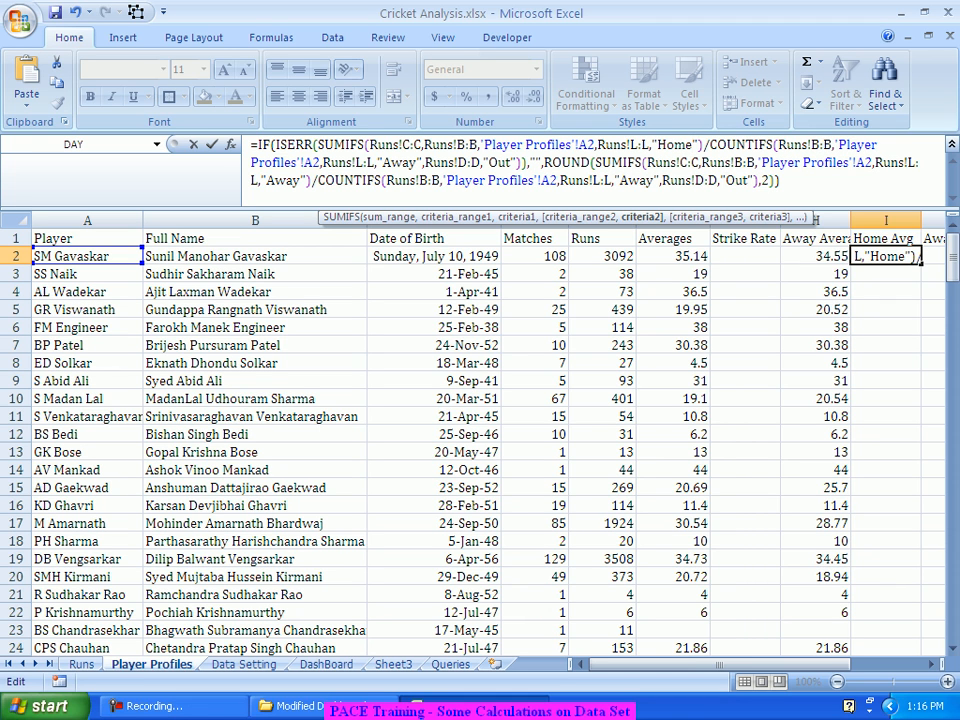
pyautogui.moveTo(383, 162); pyautogui.dragTo(422, 163)
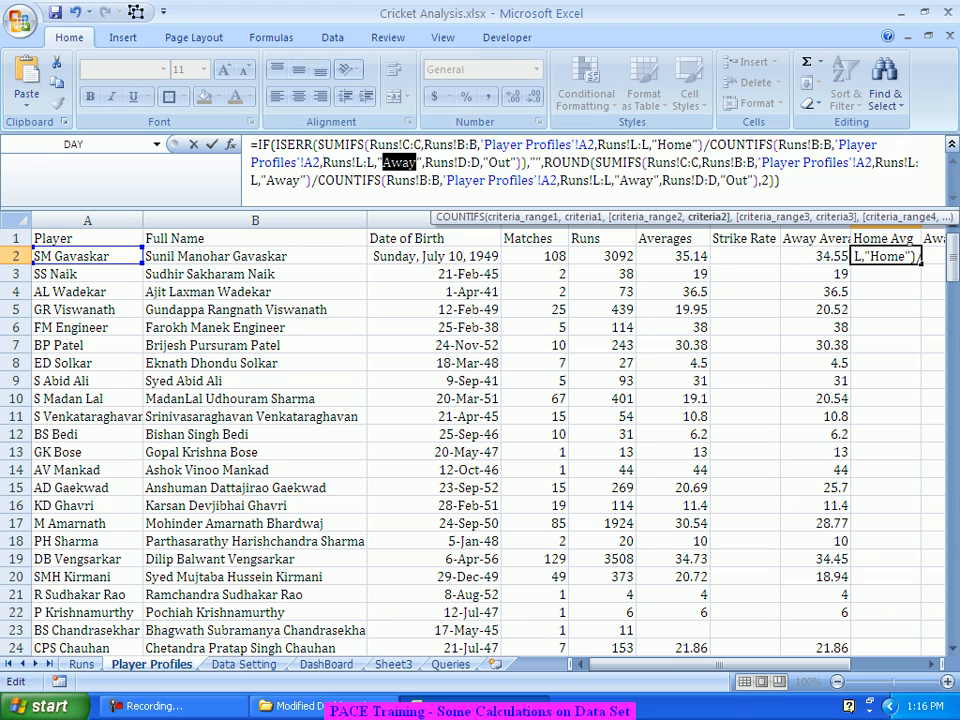
pyautogui.write('Home')
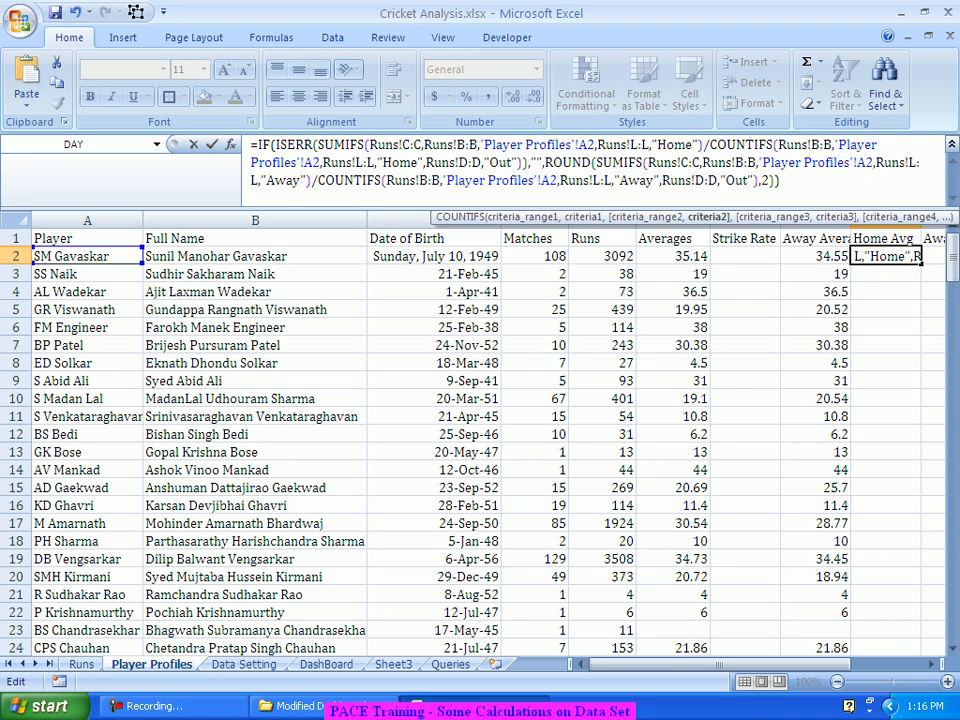
# Step: Change both "Away" criteria in the ROUND part of I2's formula to "Home" and fill the formula down to the last player row
pyautogui.moveTo(266, 181); pyautogui.dragTo(300, 181)
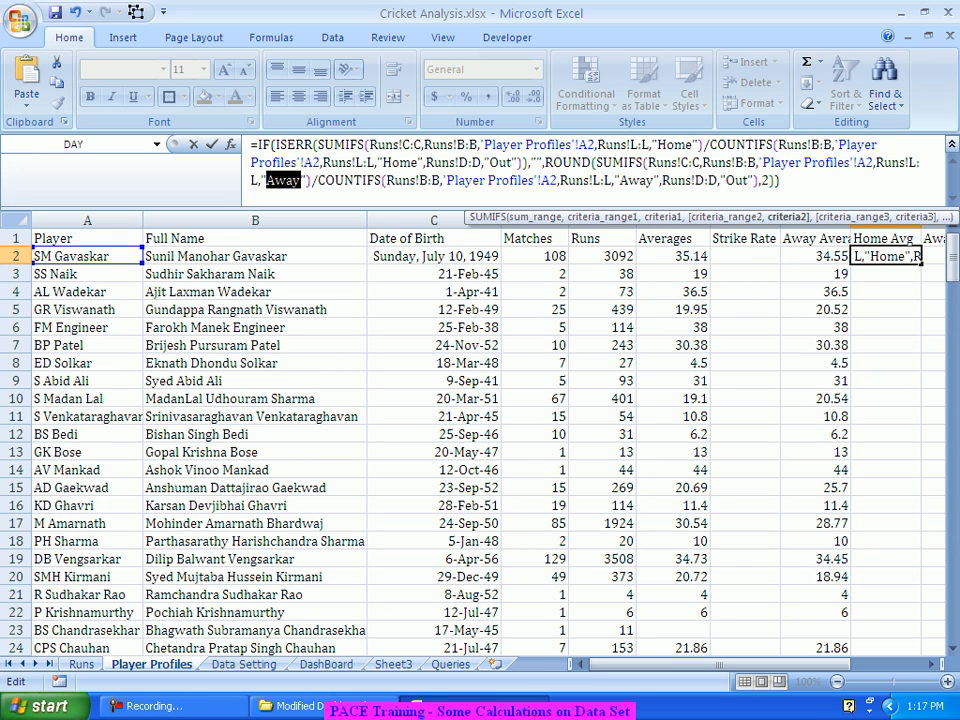
pyautogui.write('Home')
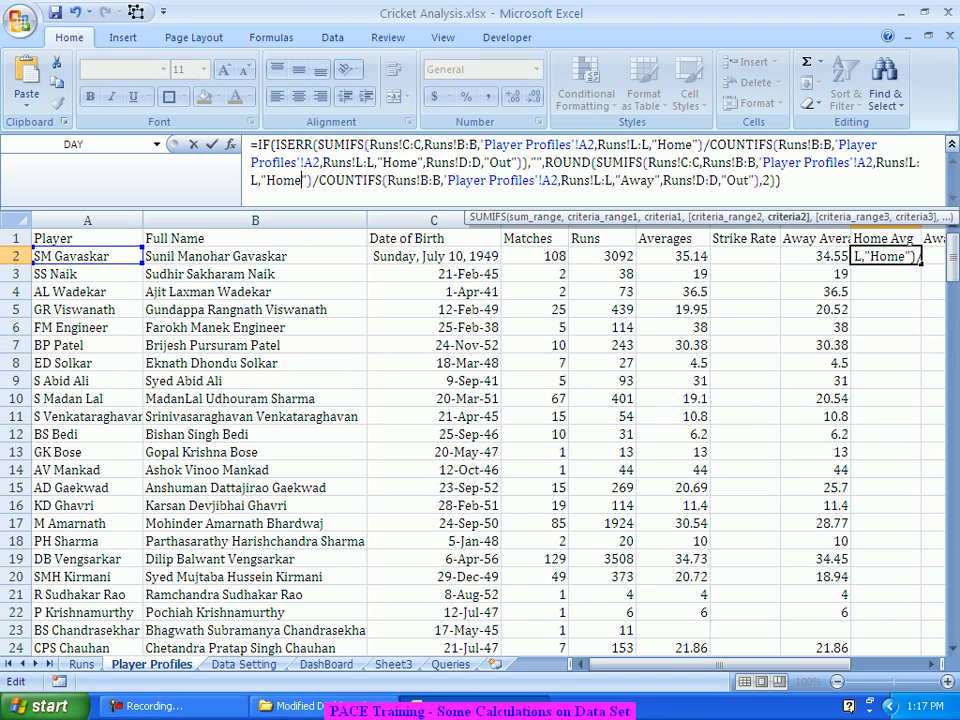
pyautogui.doubleClick(635, 180)
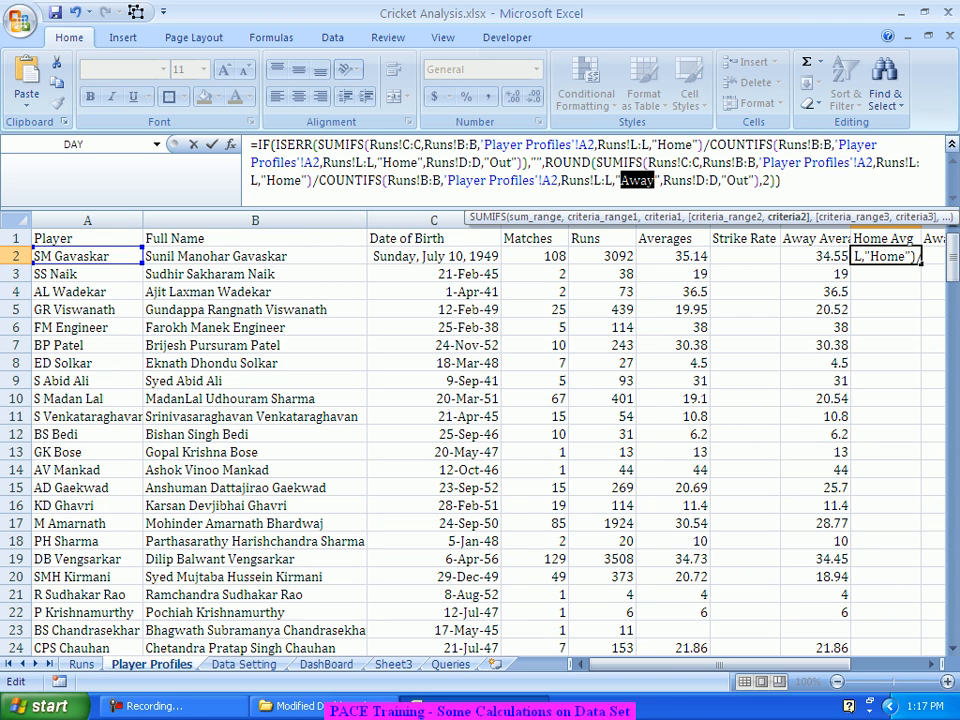
pyautogui.write('Home')
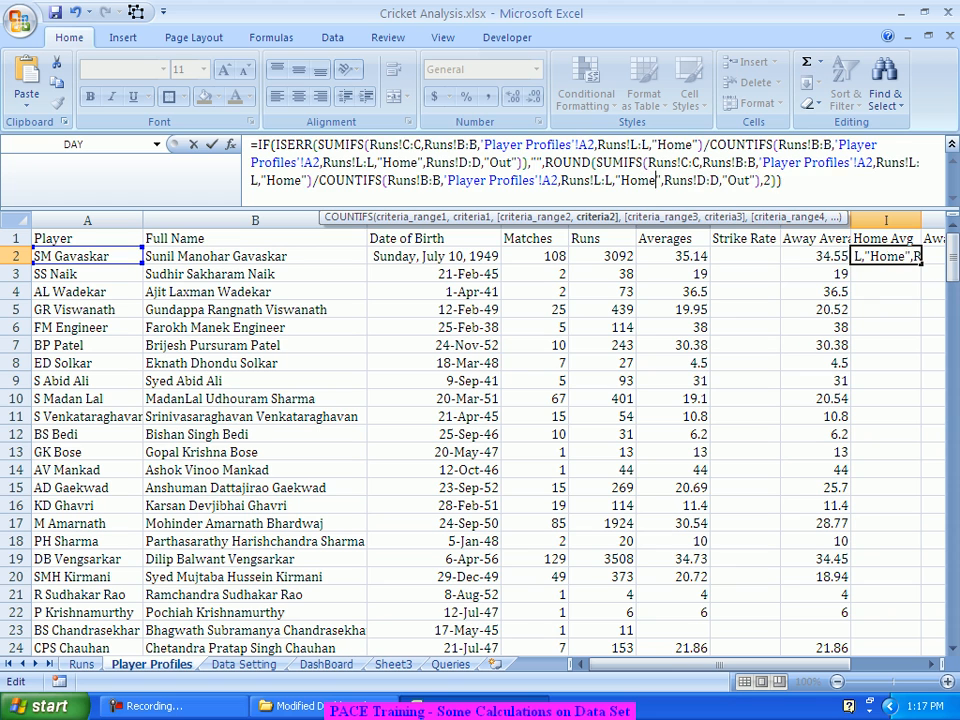
pyautogui.press('Return')
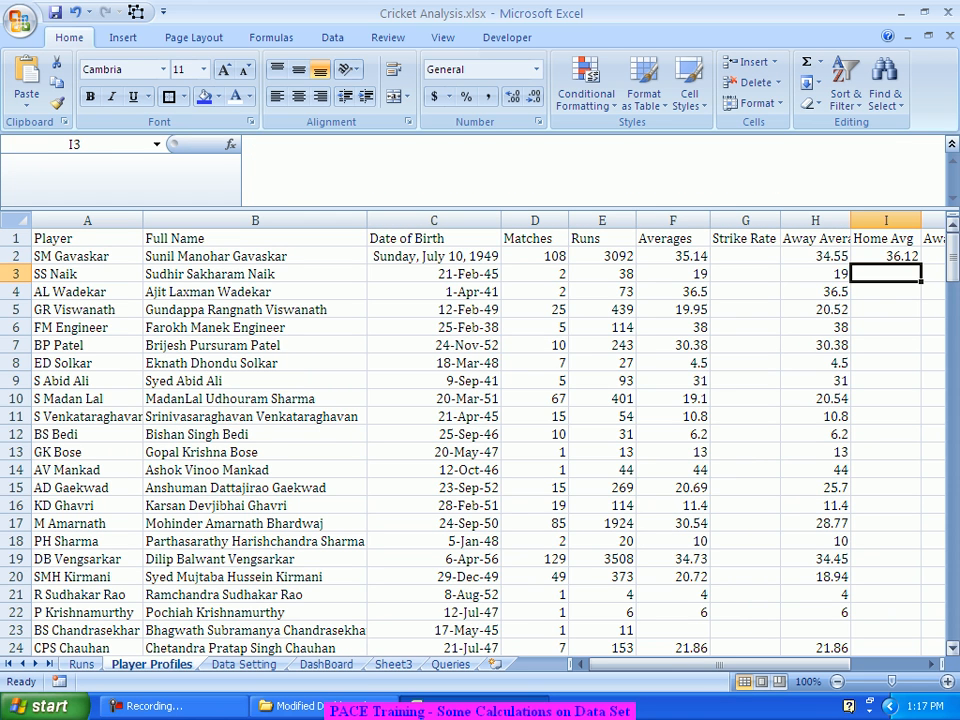
pyautogui.press('Up')
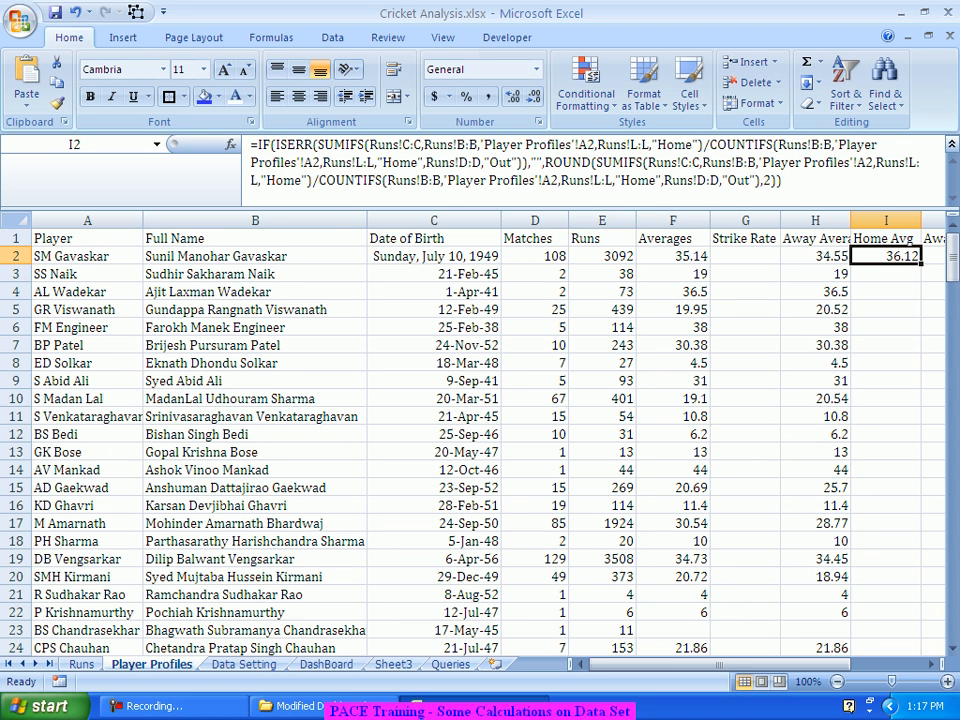
pyautogui.doubleClick(921, 264)
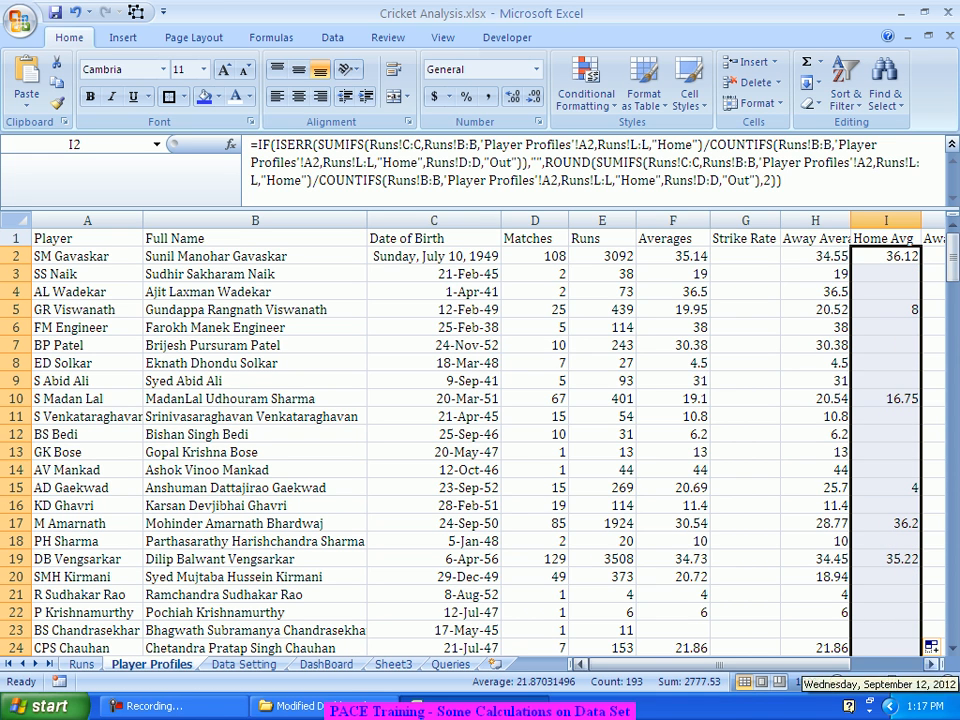
# Step: Enter the formula =H2/I2 in J2 under Away/Home Avg, dividing the away average by the home average
pyautogui.hscroll(3, 480, 440)
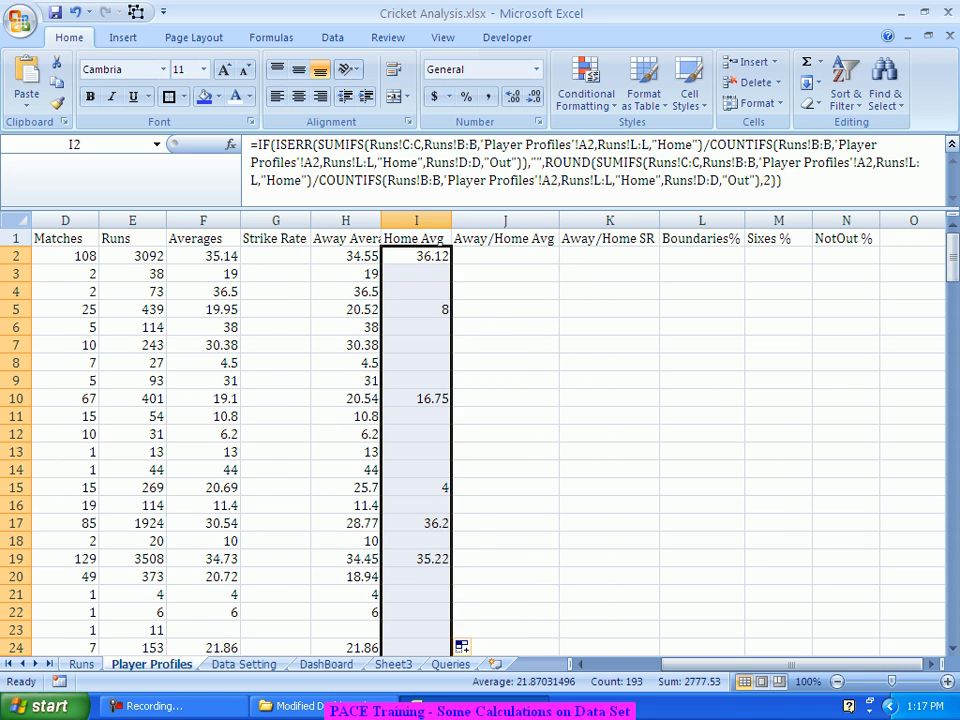
pyautogui.click(505, 256)
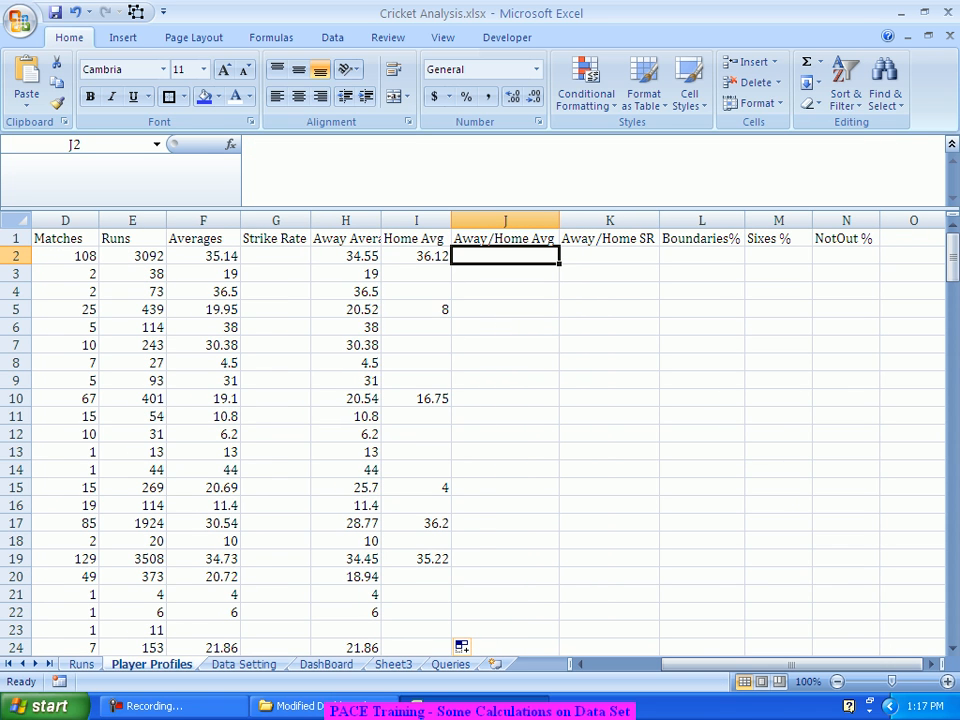
pyautogui.write('=')
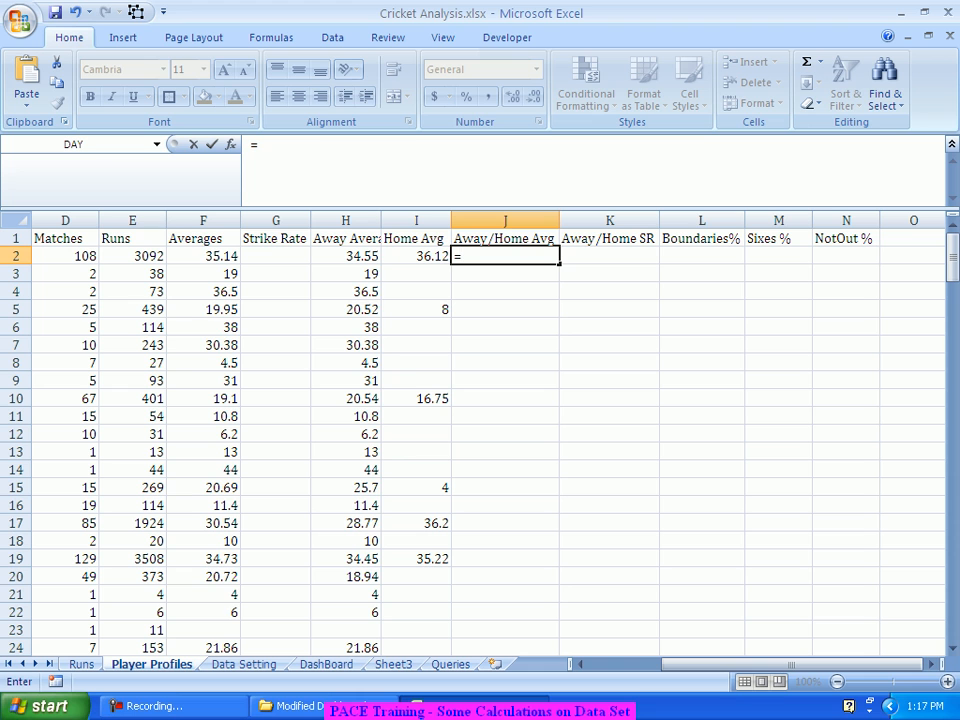
pyautogui.click(346, 256)
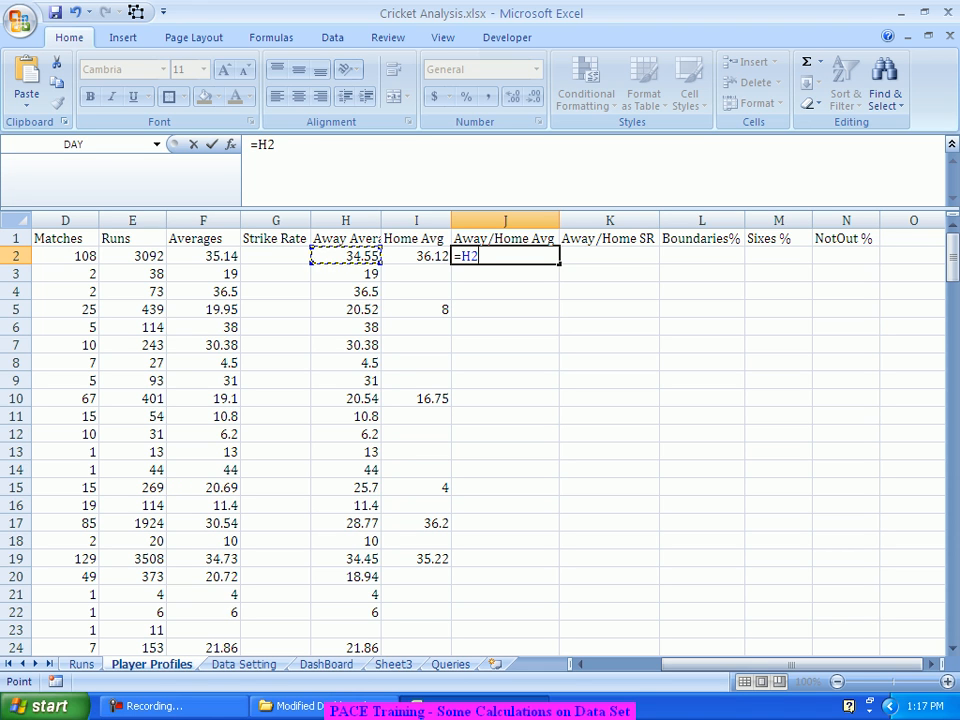
pyautogui.write('/')
pyautogui.click(416, 256)
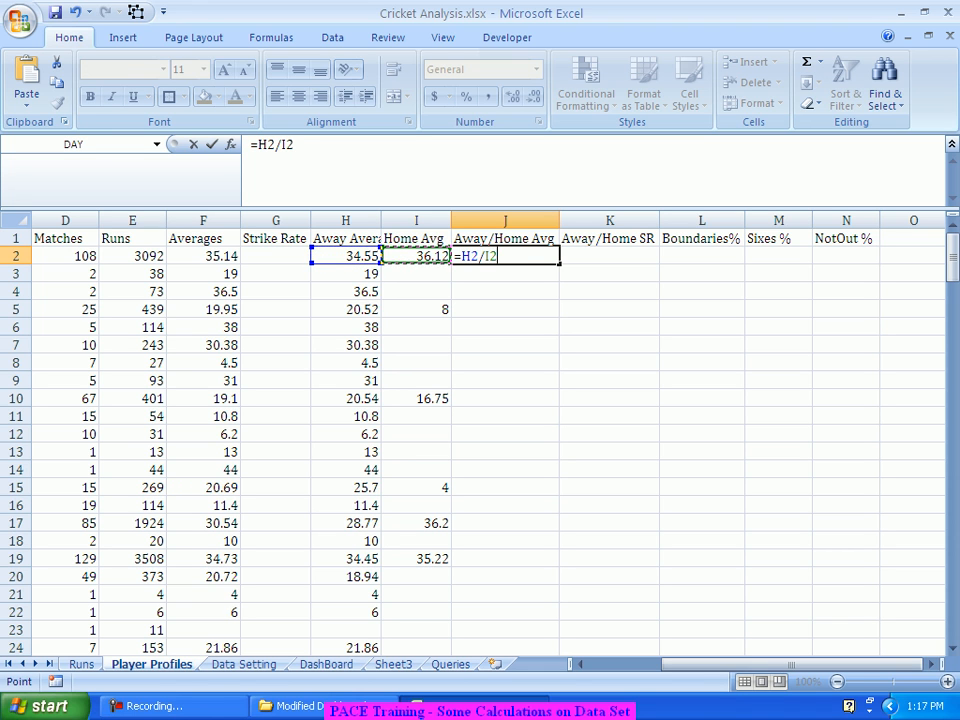
pyautogui.press('Return')
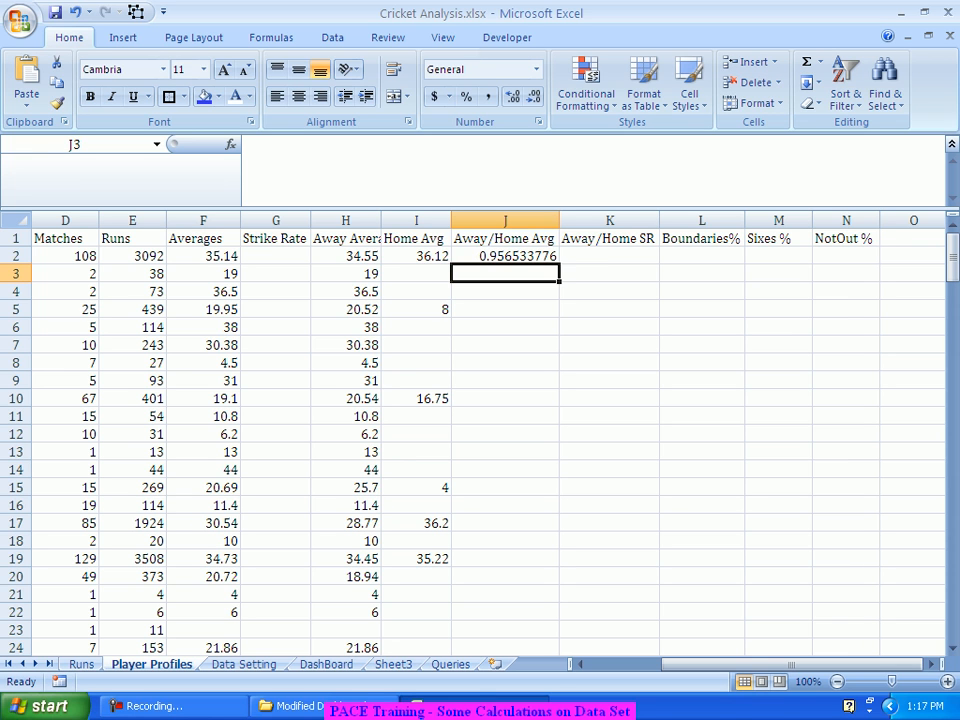
# Step: Fill J2's Away/Home Avg formula down to the last player row
pyautogui.click(505, 256)
pyautogui.click(330, 193)
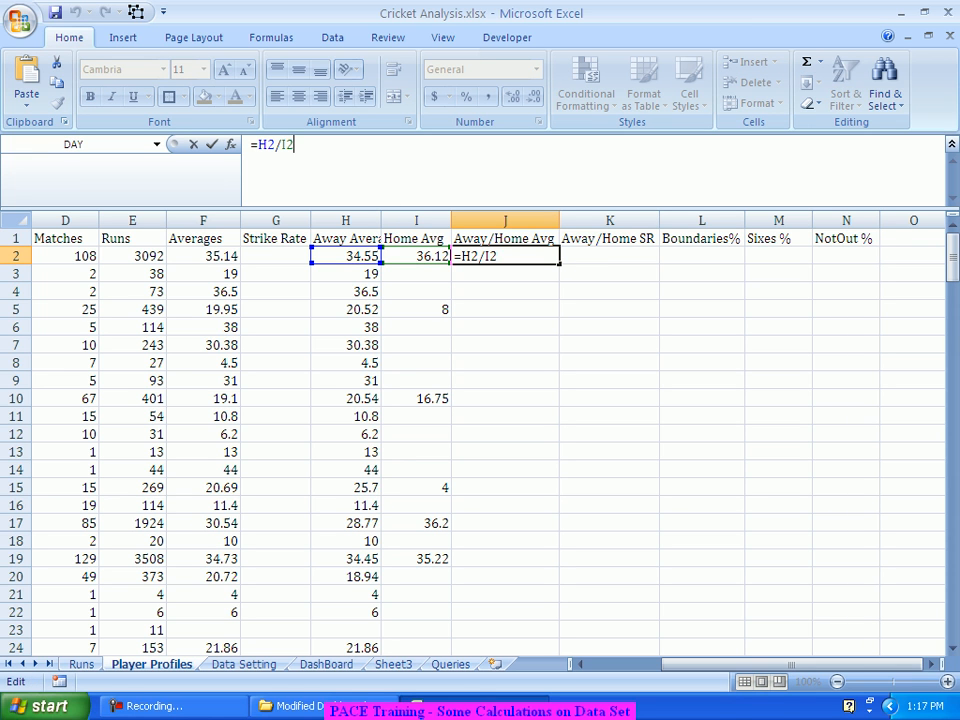
pyautogui.press('Escape')
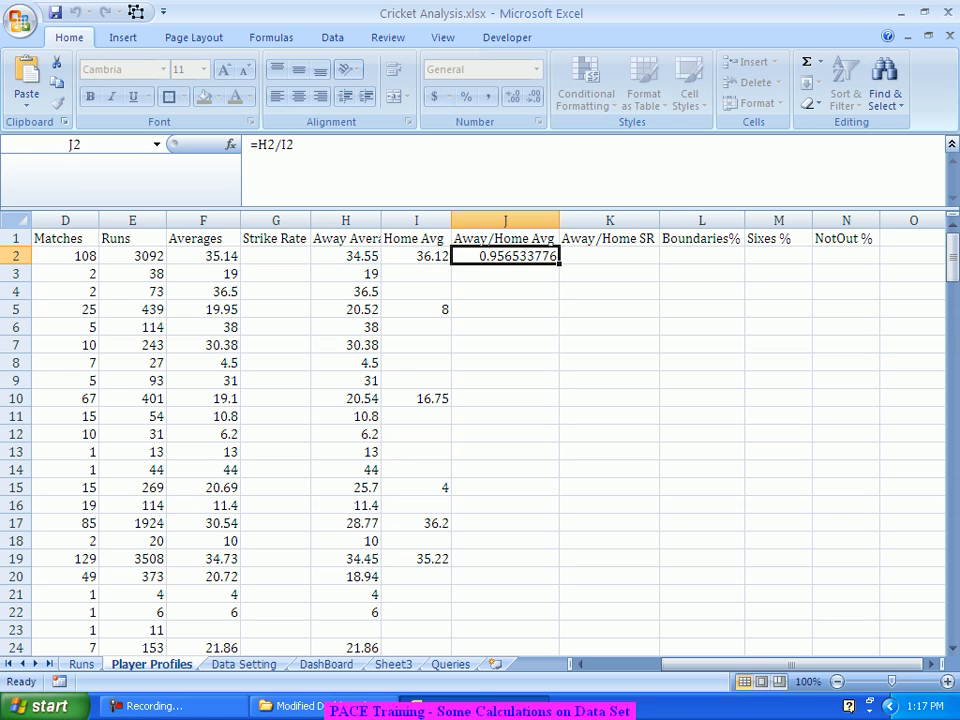
pyautogui.doubleClick(558, 264)
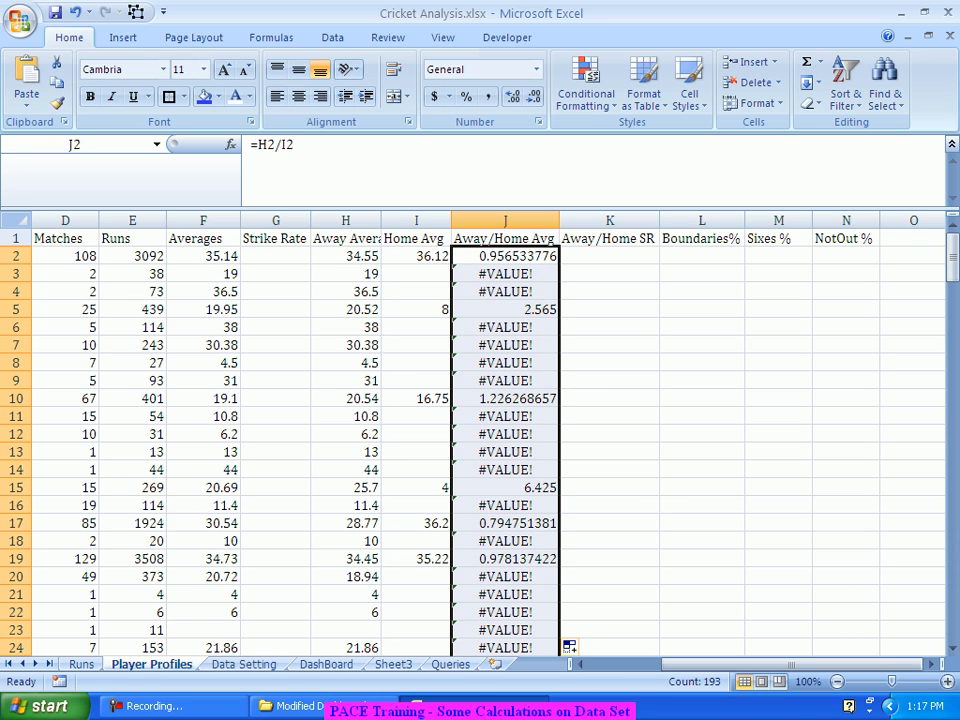
# Step: Wrap J2's H2/I2 in an ISERR test inside an IF function, with "" as the value if true
pyautogui.click(510, 257)
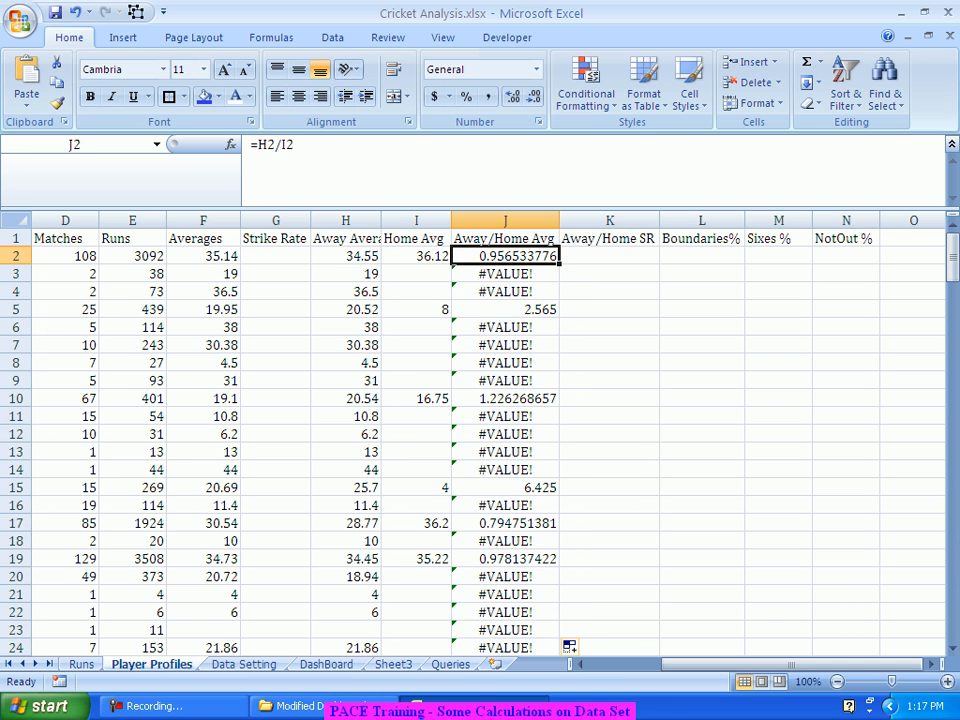
pyautogui.click(257, 146)
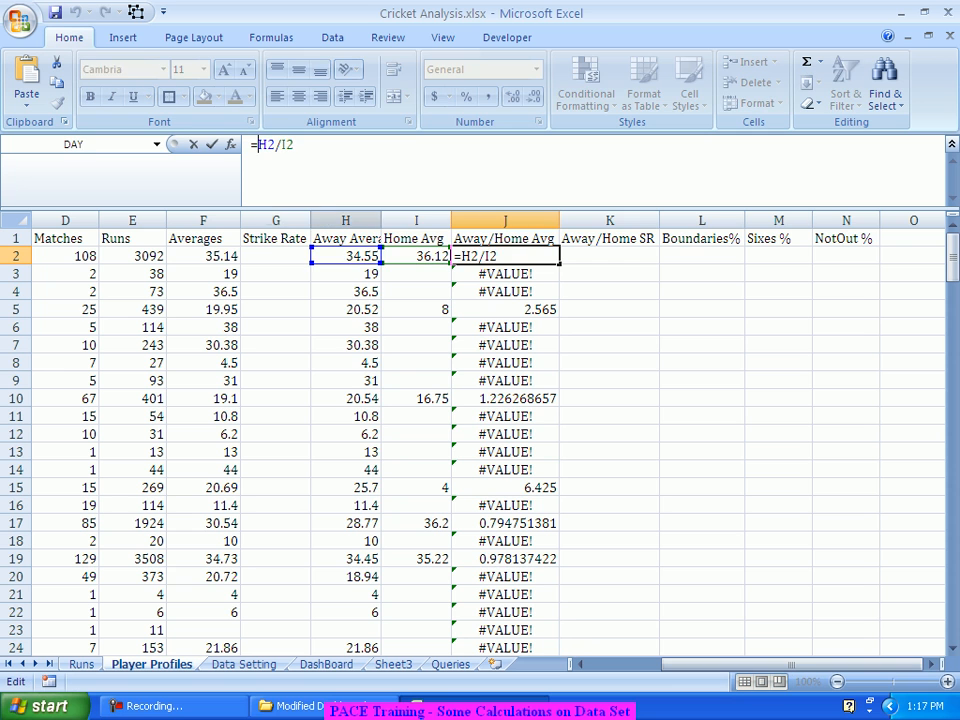
pyautogui.write('if')
pyautogui.press('Tab')
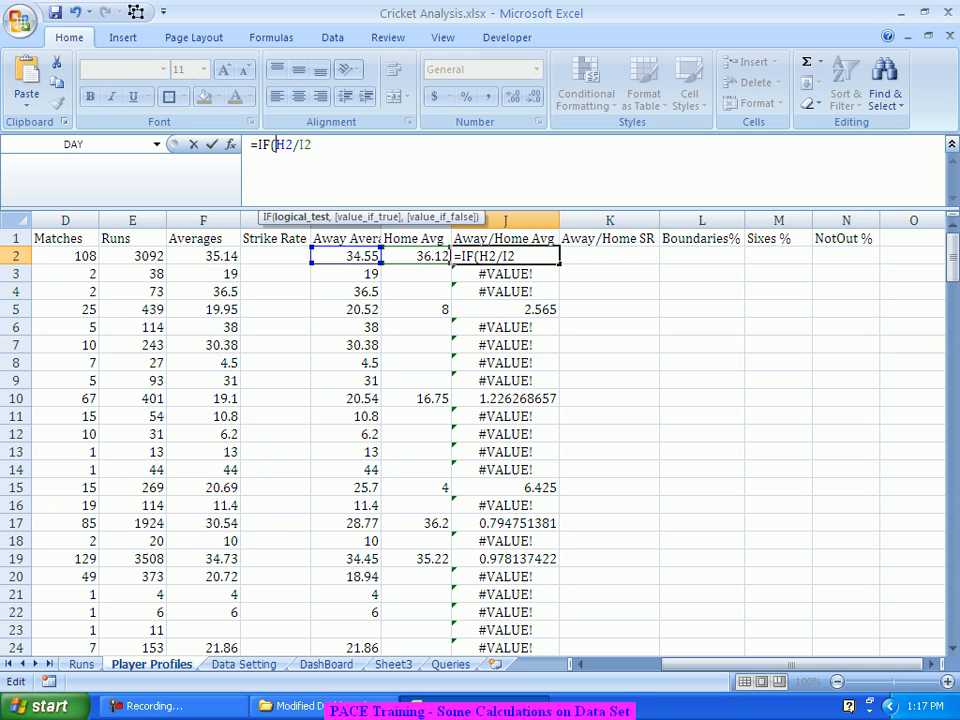
pyautogui.write('ISERR(')
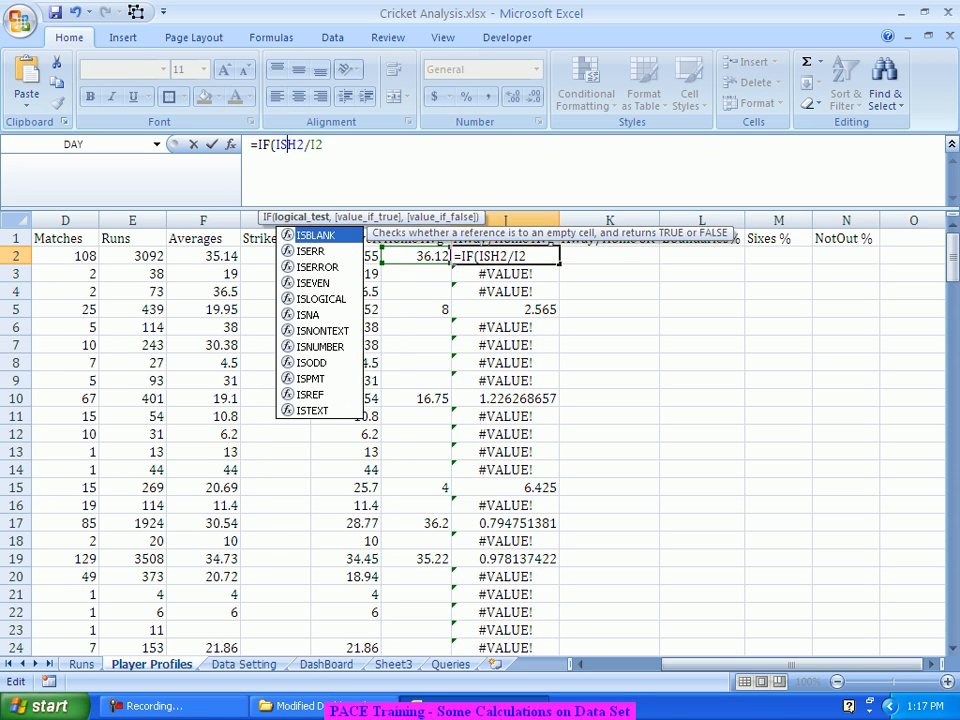
pyautogui.press('End')
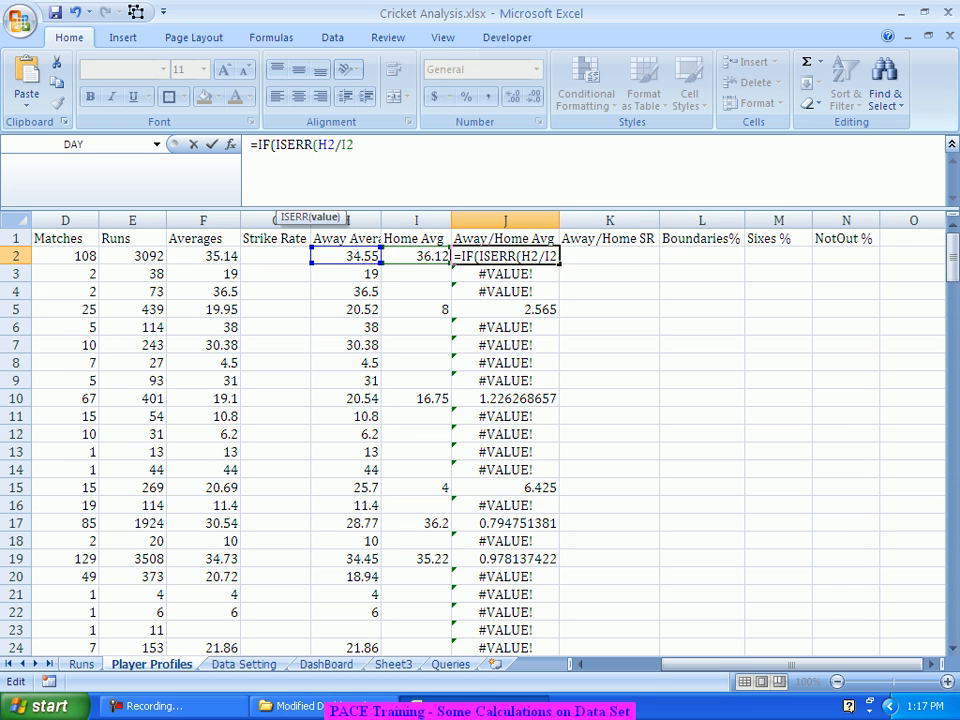
pyautogui.write(')')
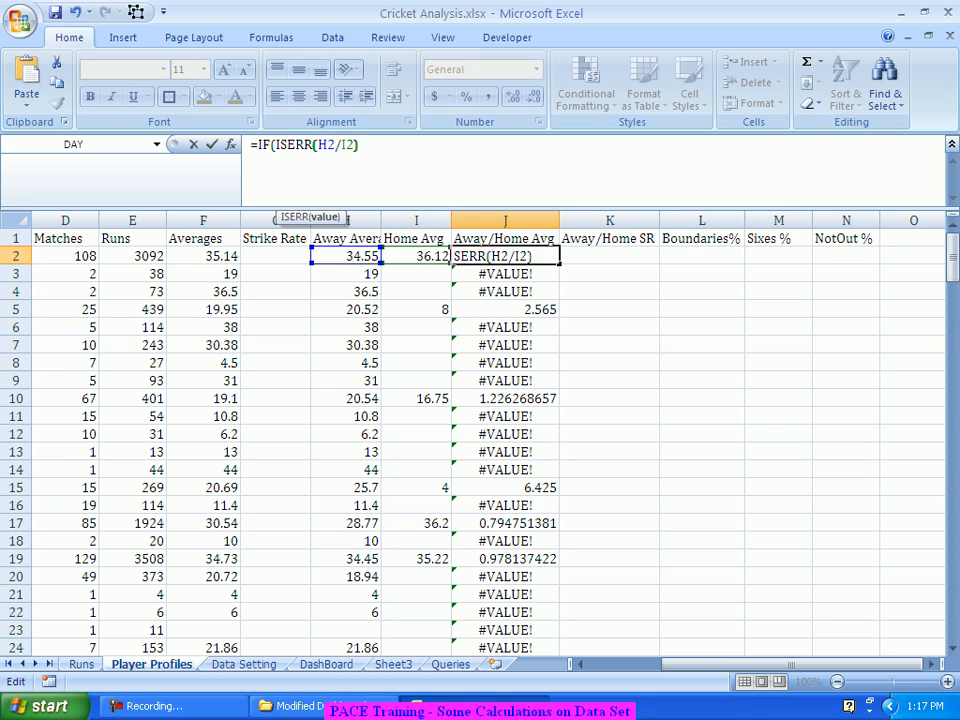
pyautogui.write(',"",')
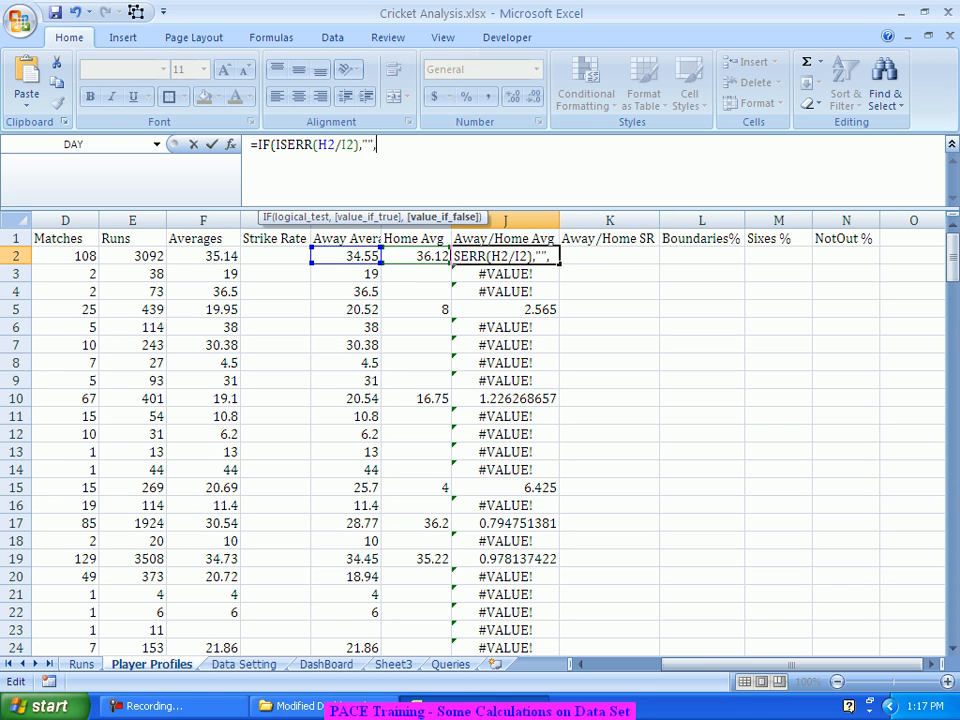
# Step: Copy H2/I2 from the ISERR test into the IF function's false value and multiply it by 100
pyautogui.moveTo(318, 145); pyautogui.dragTo(250, 145)
pyautogui.moveTo(318, 145); pyautogui.dragTo(353, 145)
pyautogui.hotkey('ctrl', 'c')
pyautogui.click(378, 145)
pyautogui.hotkey('ctrl', 'v')
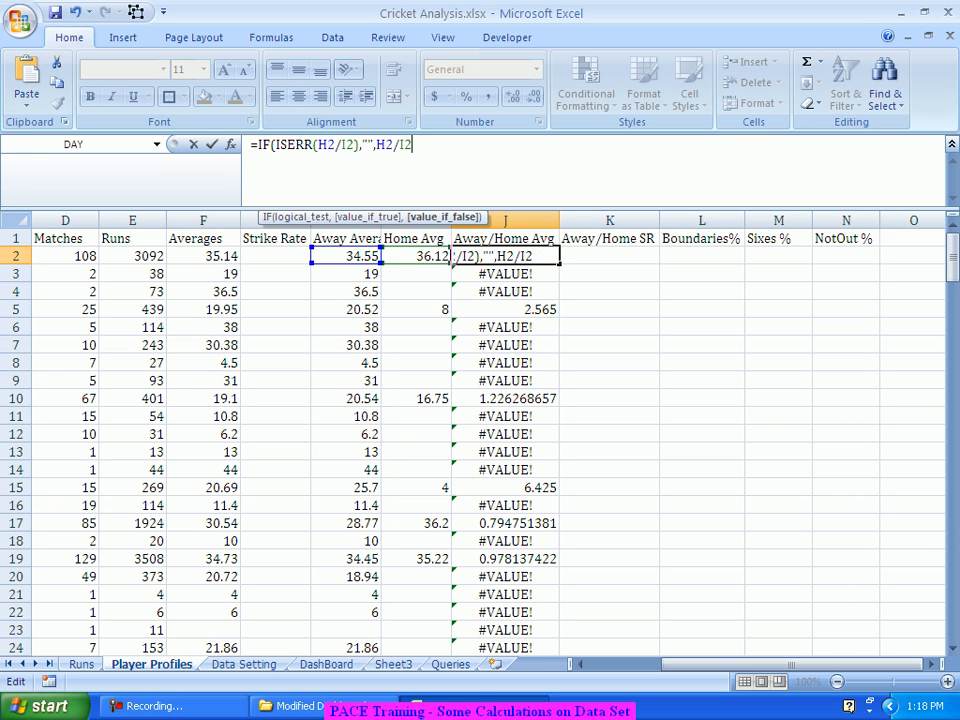
pyautogui.click(385, 145)
pyautogui.click(373, 145)
pyautogui.click(385, 145)
pyautogui.write('*100')
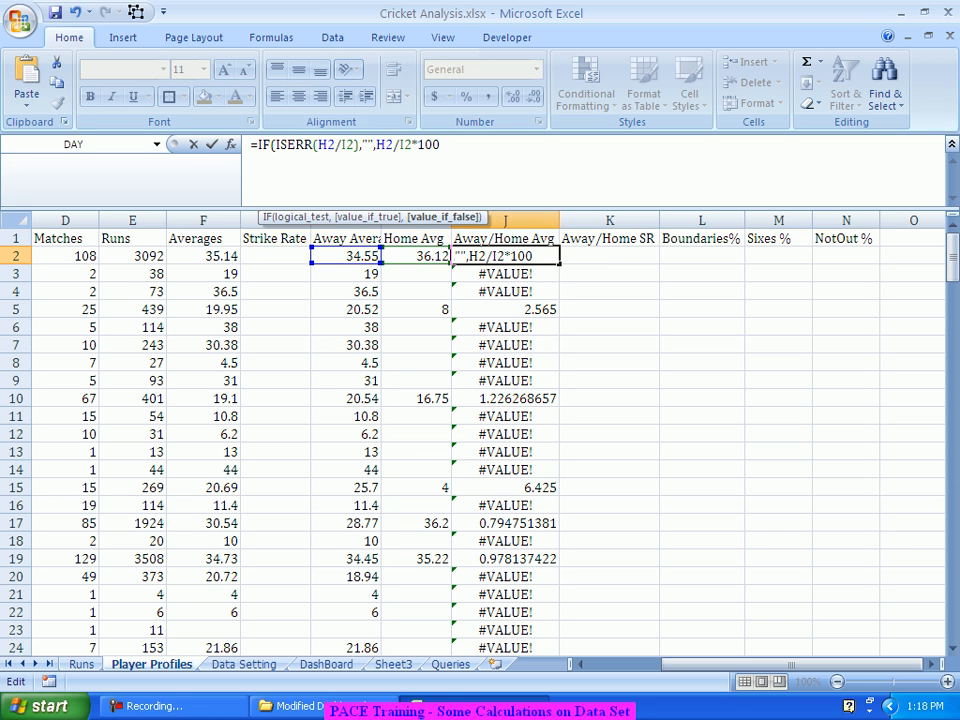
# Step: Wrap H2/I2*100 in ROUND with 2 digits, close the IF function and commit the formula in J2
pyautogui.click(376, 144)
pyautogui.write('Round')
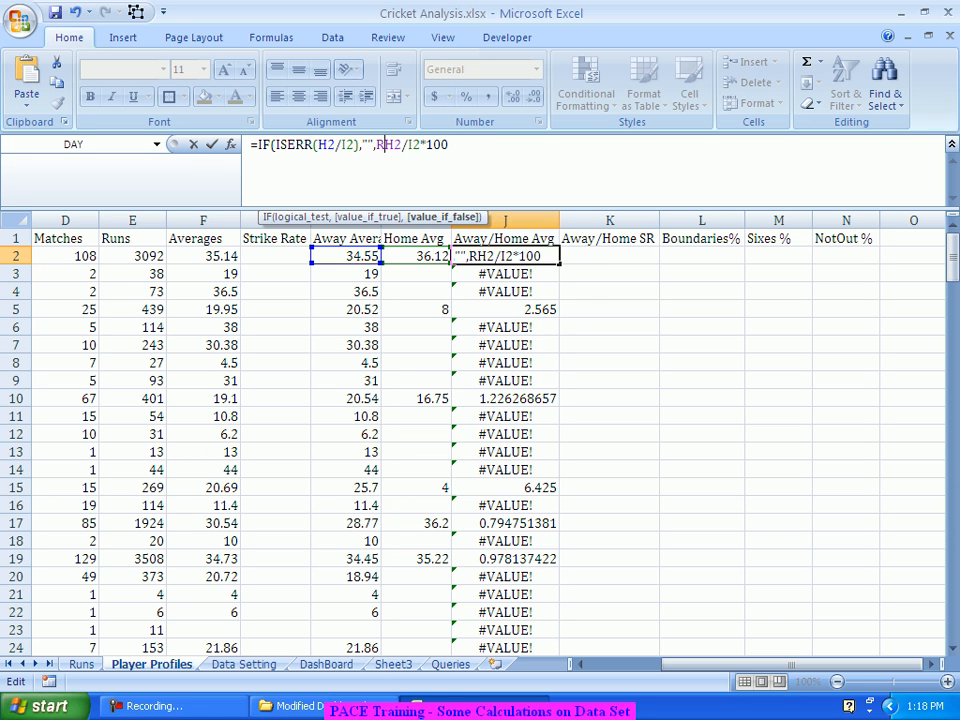
pyautogui.write('(')
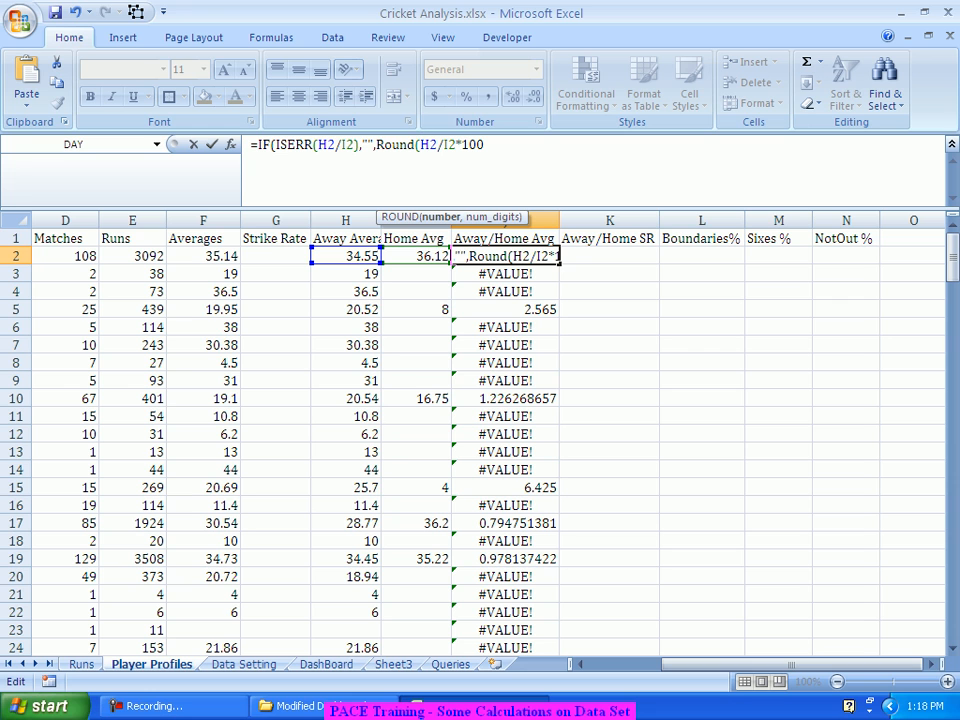
pyautogui.press('End')
pyautogui.write(',')
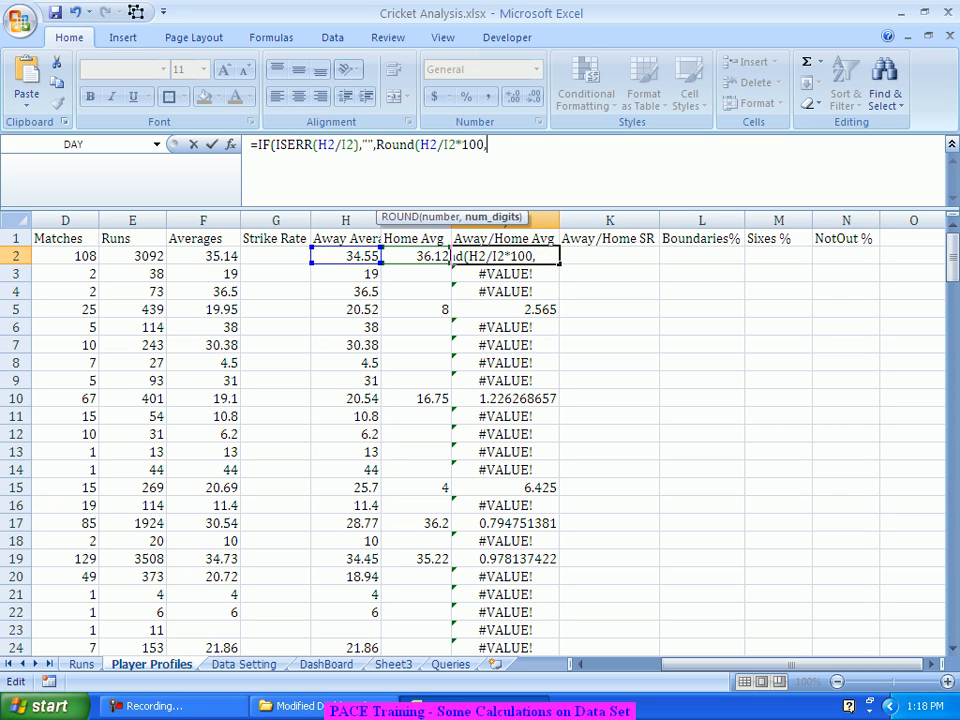
pyautogui.write('2))')
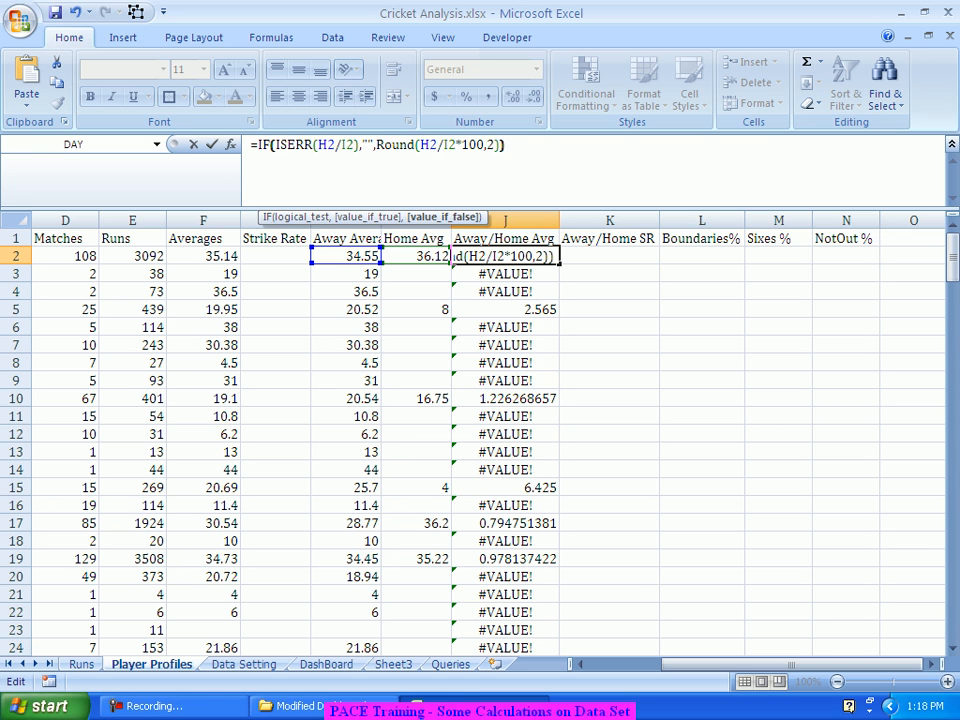
pyautogui.press('Return')
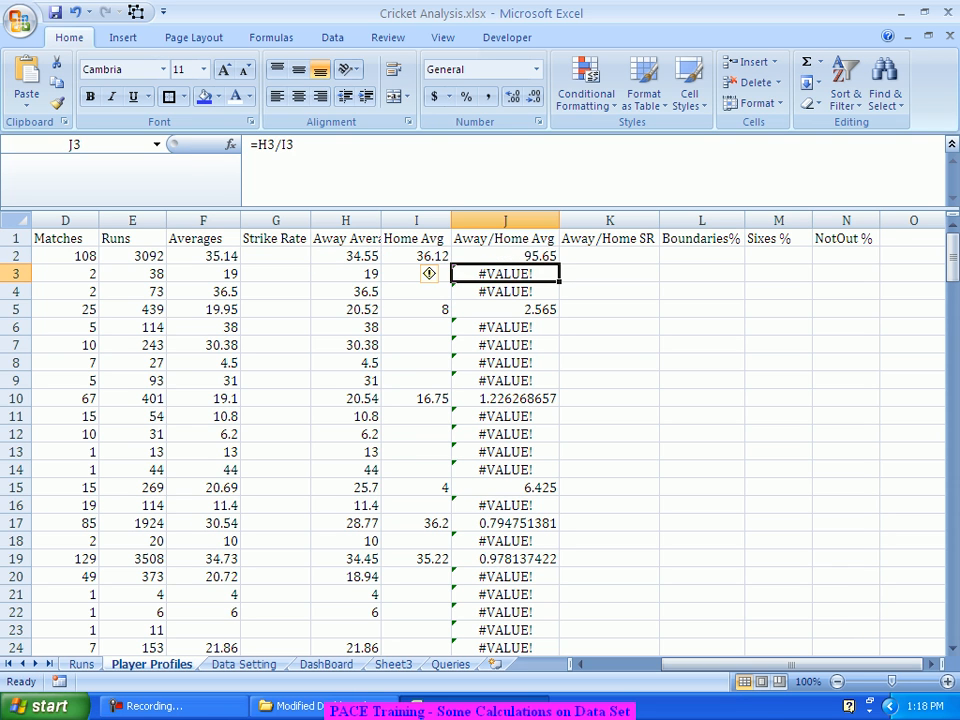
pyautogui.press('Up')
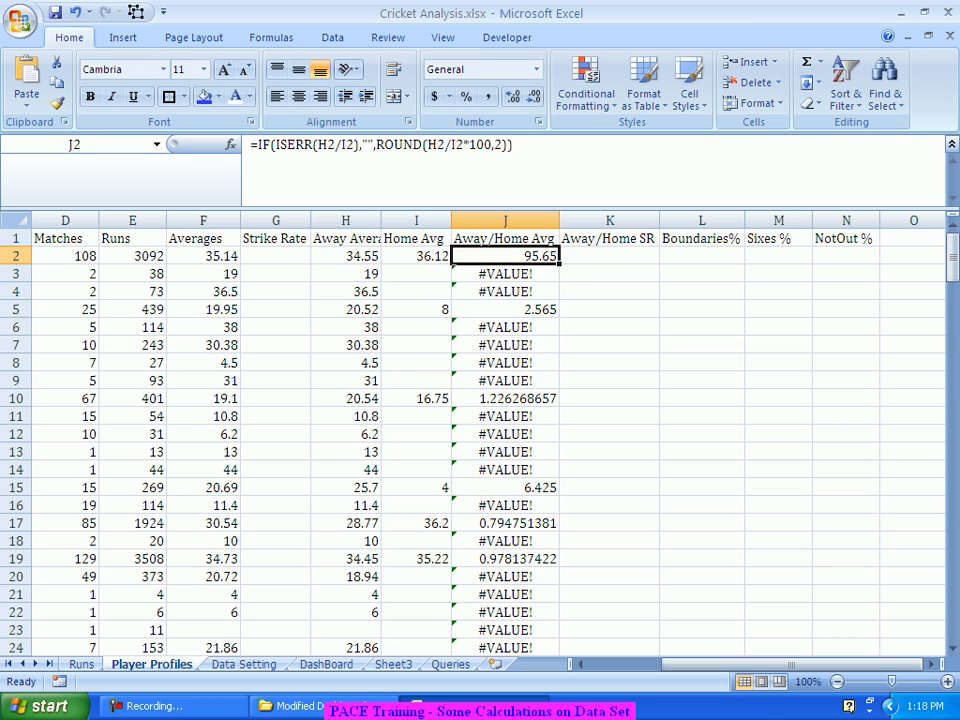
# Step: Fill J2's rounded Away/Home Avg formula down to the last player row and autofit column J
pyautogui.doubleClick(559, 264)
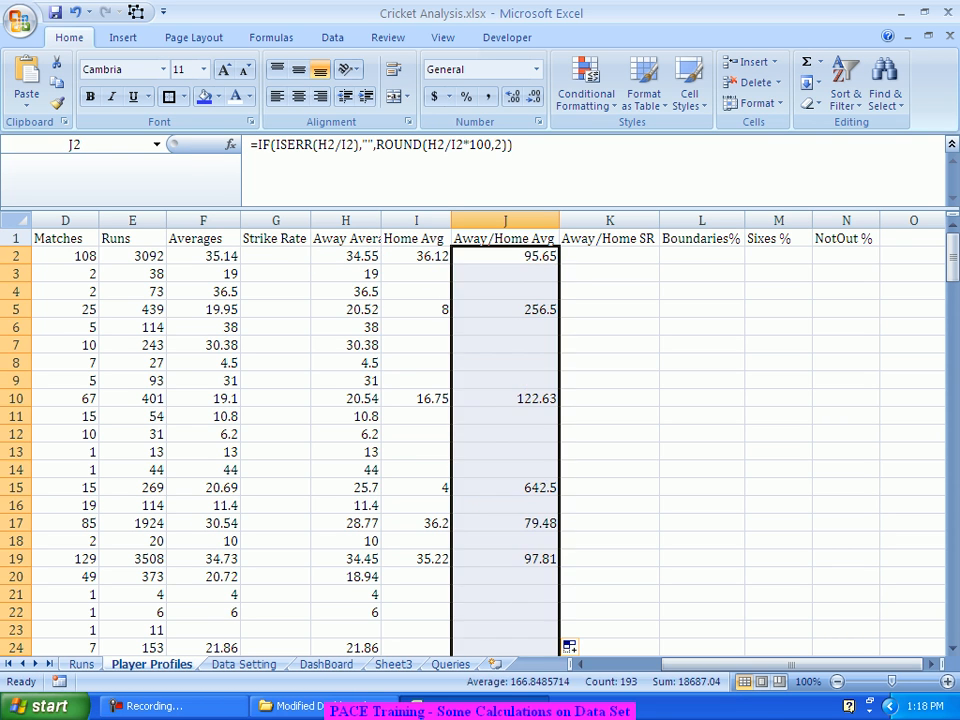
pyautogui.doubleClick(559, 220)
pyautogui.click(505, 399)
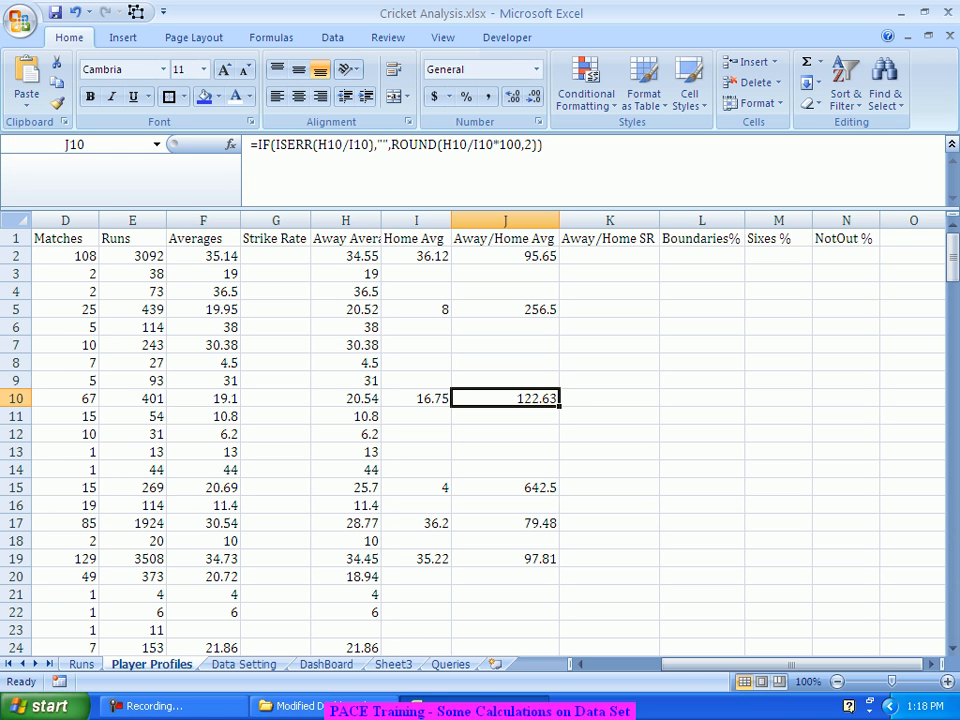
# Step: Review the Away/Home Avg results in column J against the players' away and home averages
pyautogui.moveTo(790, 664); pyautogui.dragTo(752, 664)
pyautogui.scroll(-4, 480, 440)
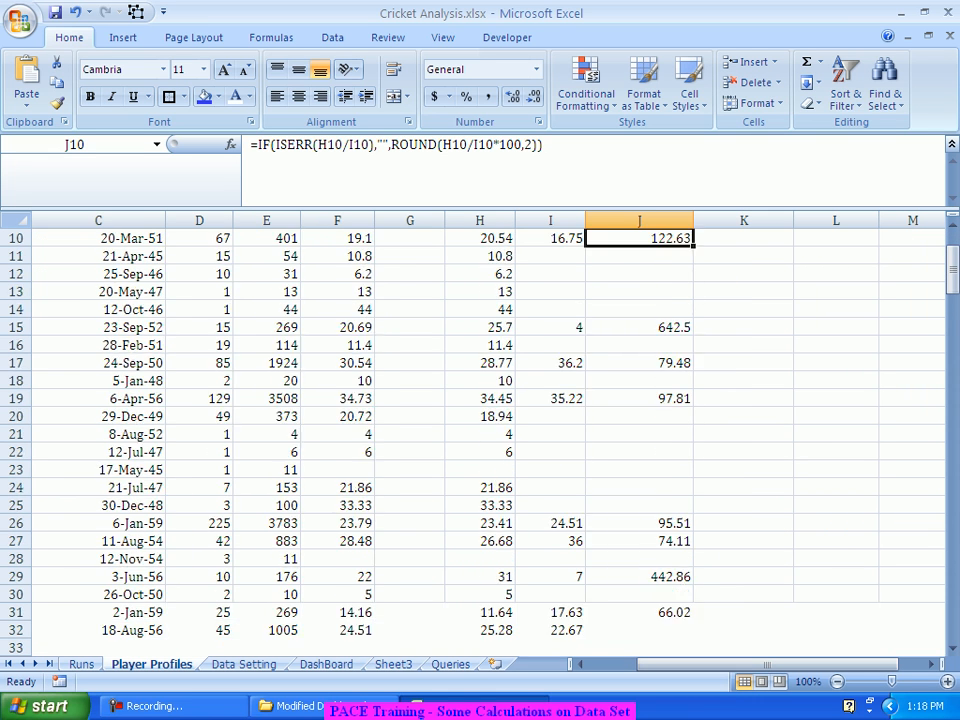
pyautogui.click(640, 523)
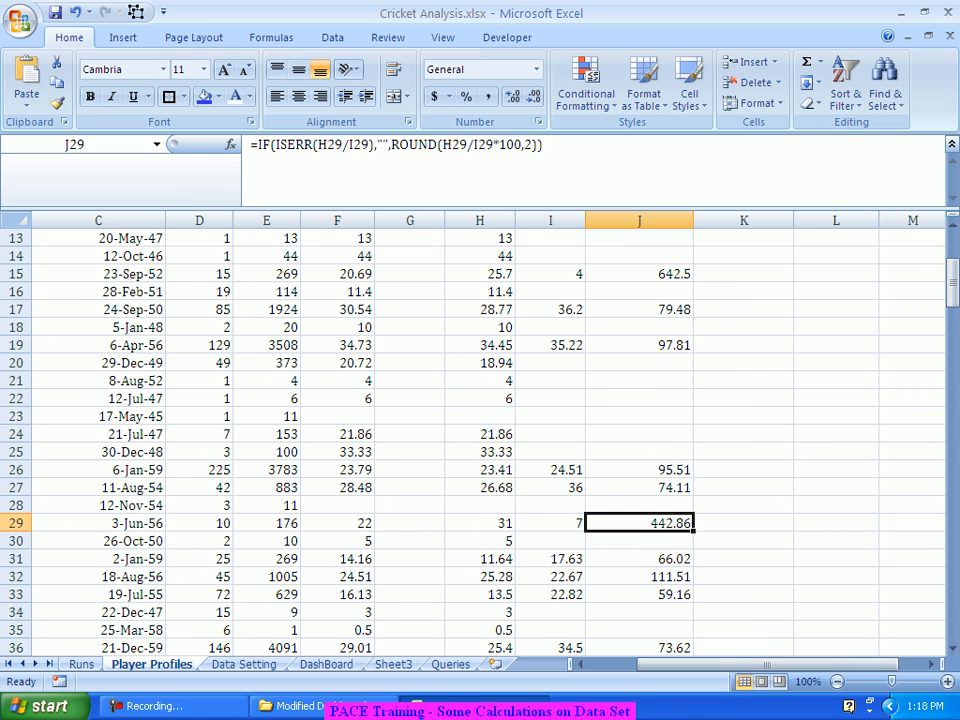
pyautogui.moveTo(766, 664)
pyautogui.mouseDown()
pyautogui.moveTo(718, 664)
pyautogui.moveTo(752, 664)
pyautogui.mouseUp()
pyautogui.scroll(-3, 480, 440)
pyautogui.scroll(-1, 480, 440)
pyautogui.scroll(10, 480, 440)
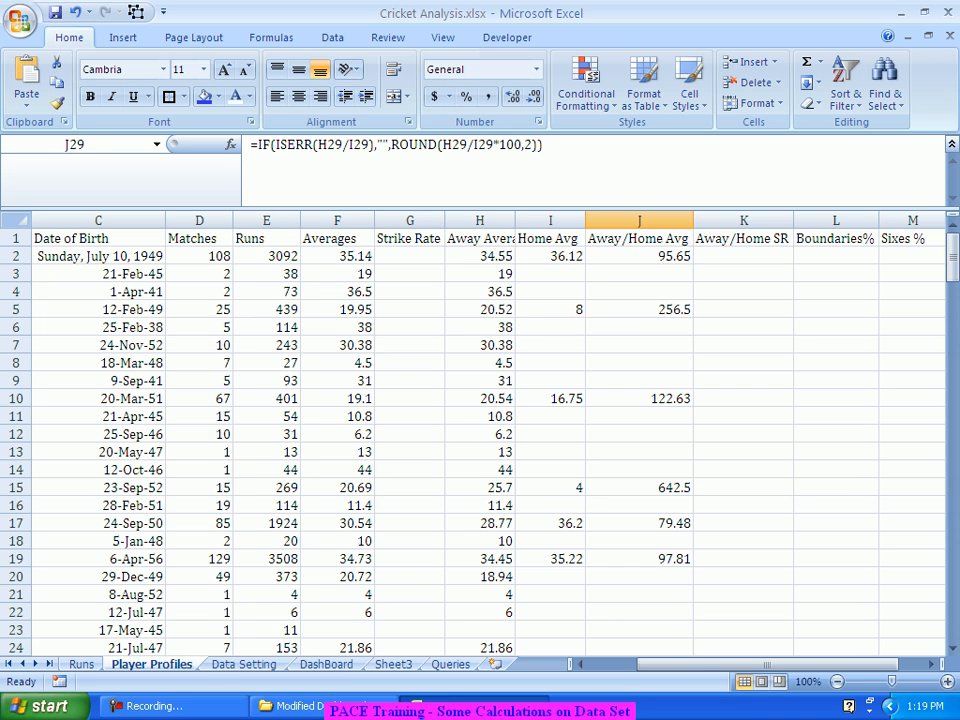
# Step: Start the Strike Rate formula in G2 by dividing the player's runs in E2 by a SUMIF function
pyautogui.click(410, 256)
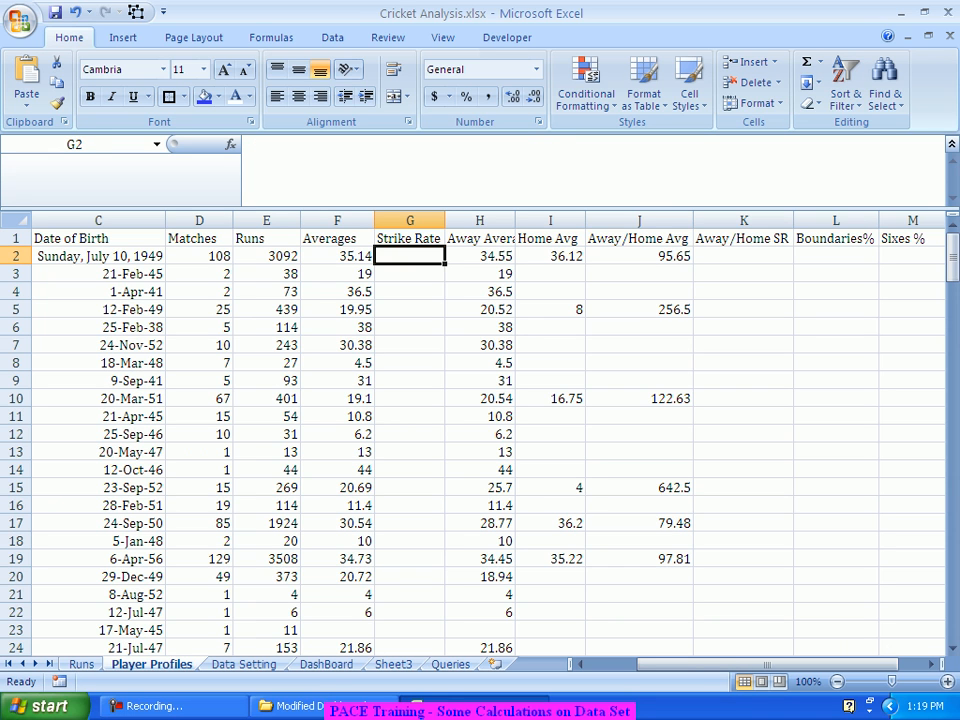
pyautogui.write('=')
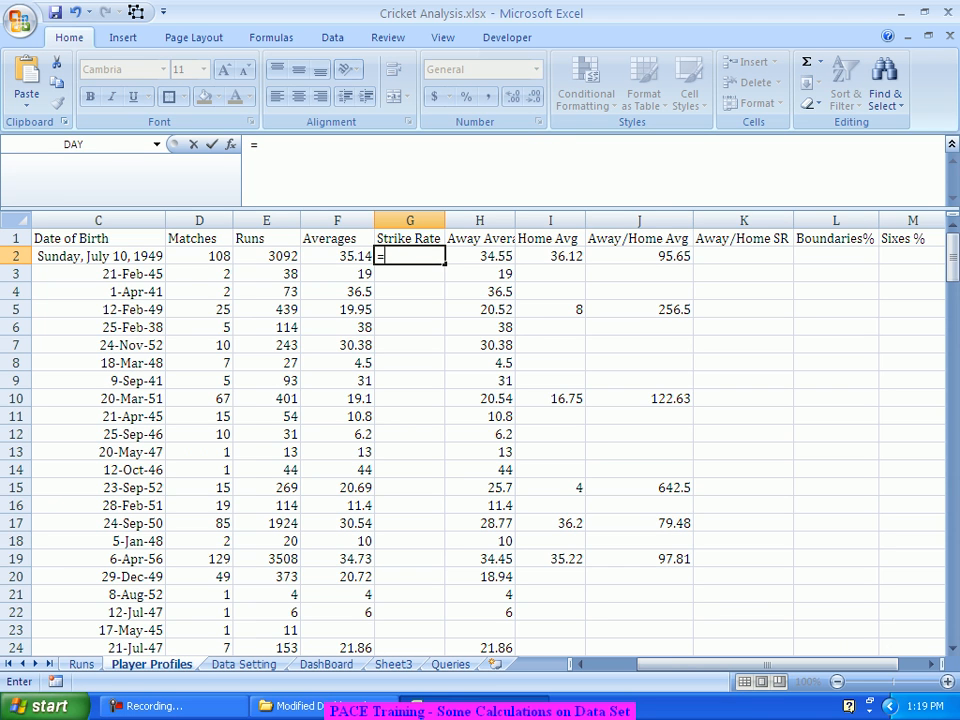
pyautogui.click(267, 273)
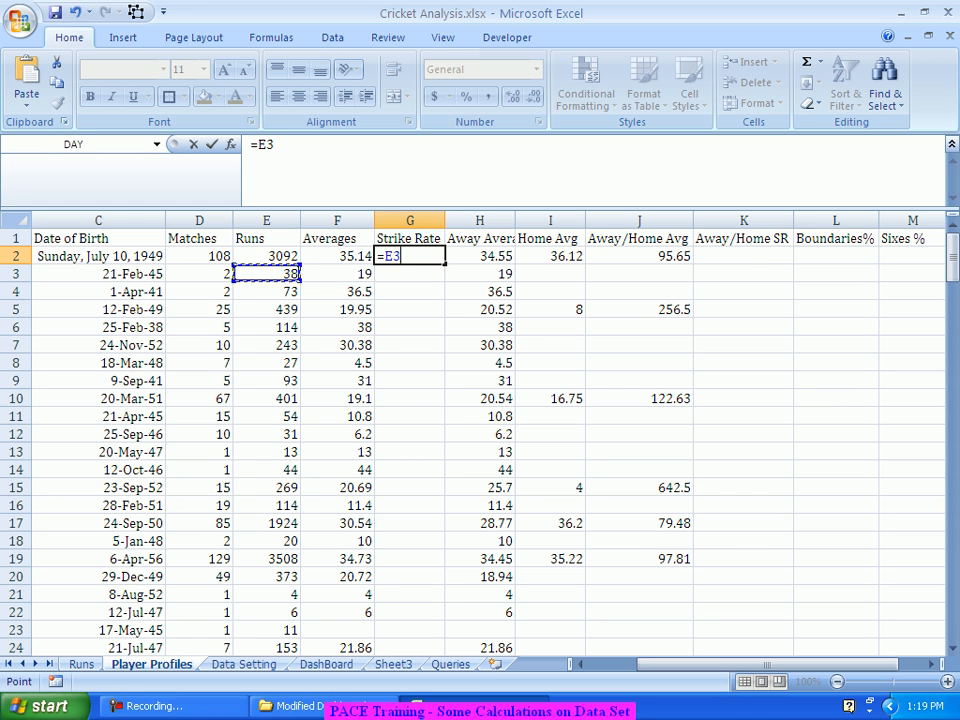
pyautogui.press('Up')
pyautogui.write('/')
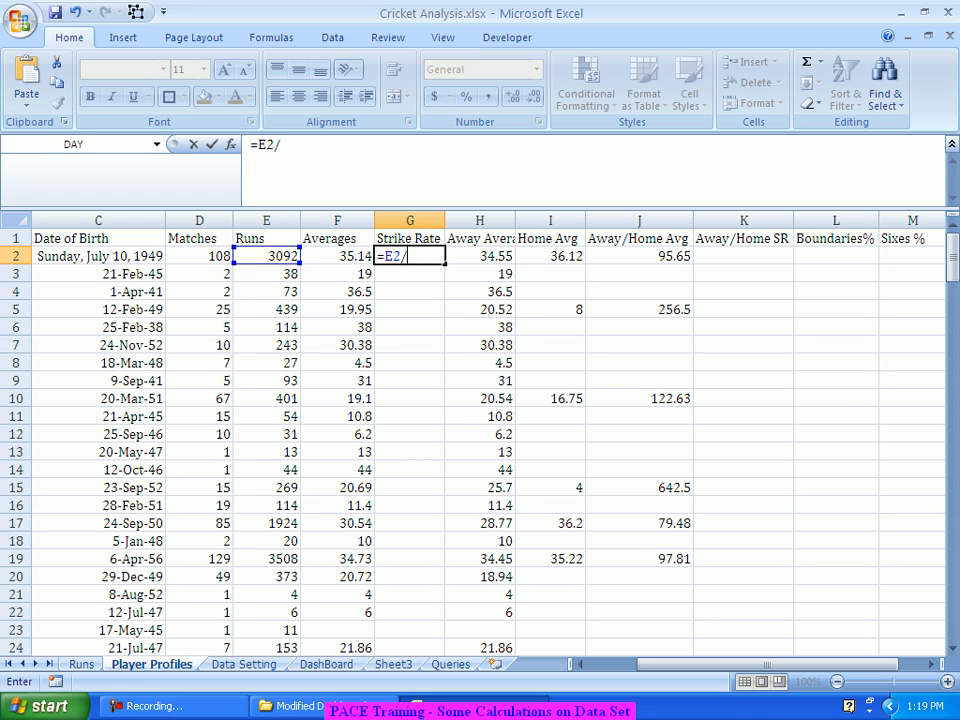
pyautogui.write('Sumif')
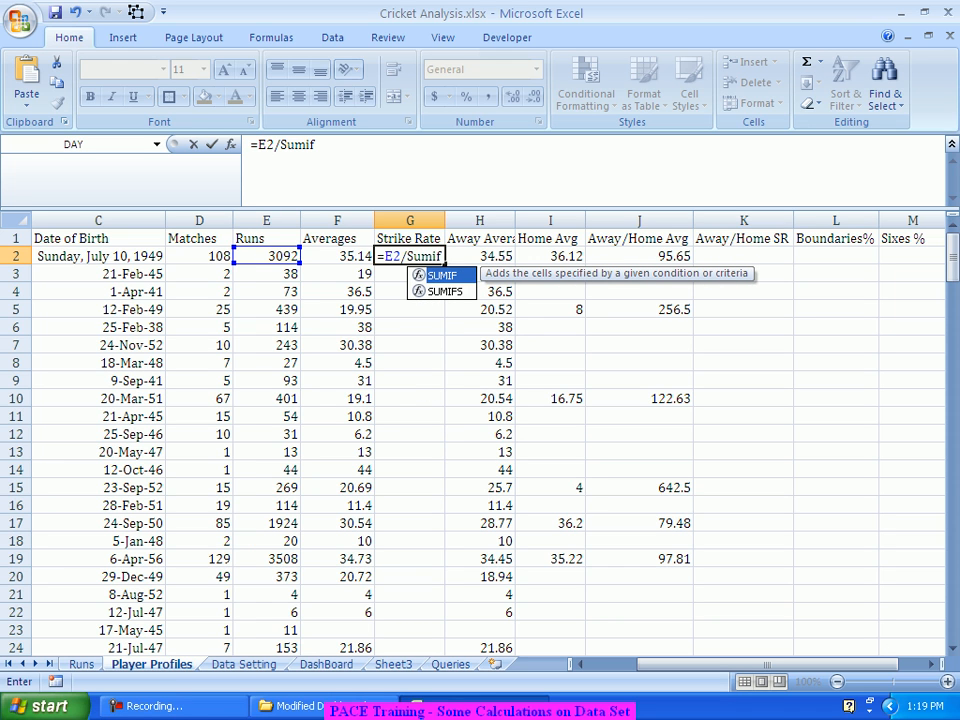
pyautogui.press('Tab')
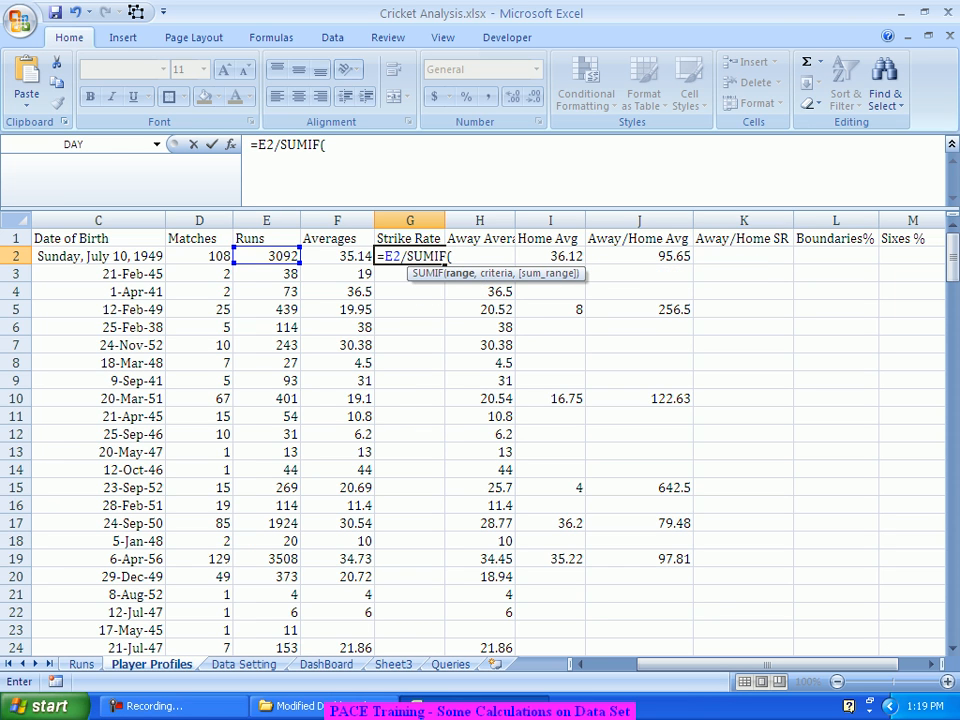
# Step: Give G2's SUMIF the Player column Runs!B:B as range and the player in 'Player Profiles'!A2 as criteria
pyautogui.hotkey('ctrl', 'pageup')
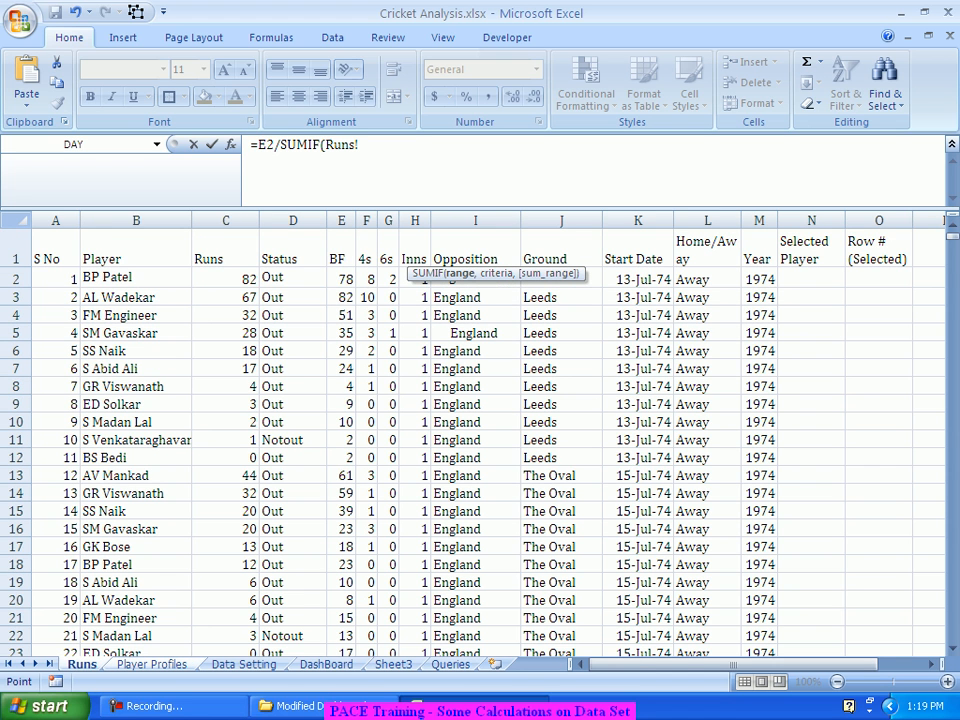
pyautogui.hotkey('ctrl', 'space')
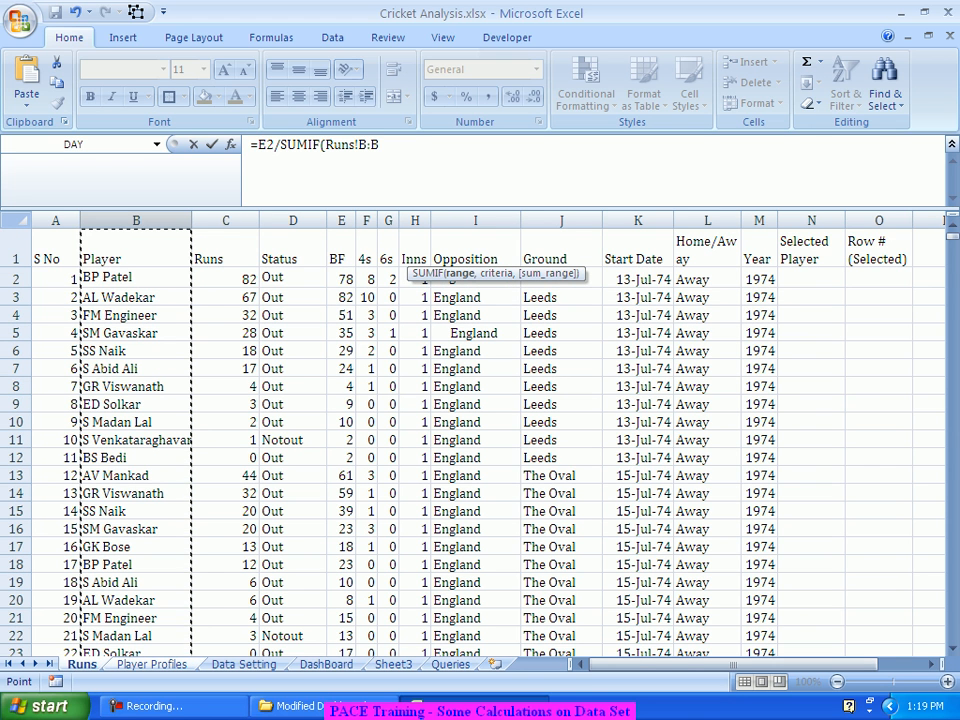
pyautogui.write(',')
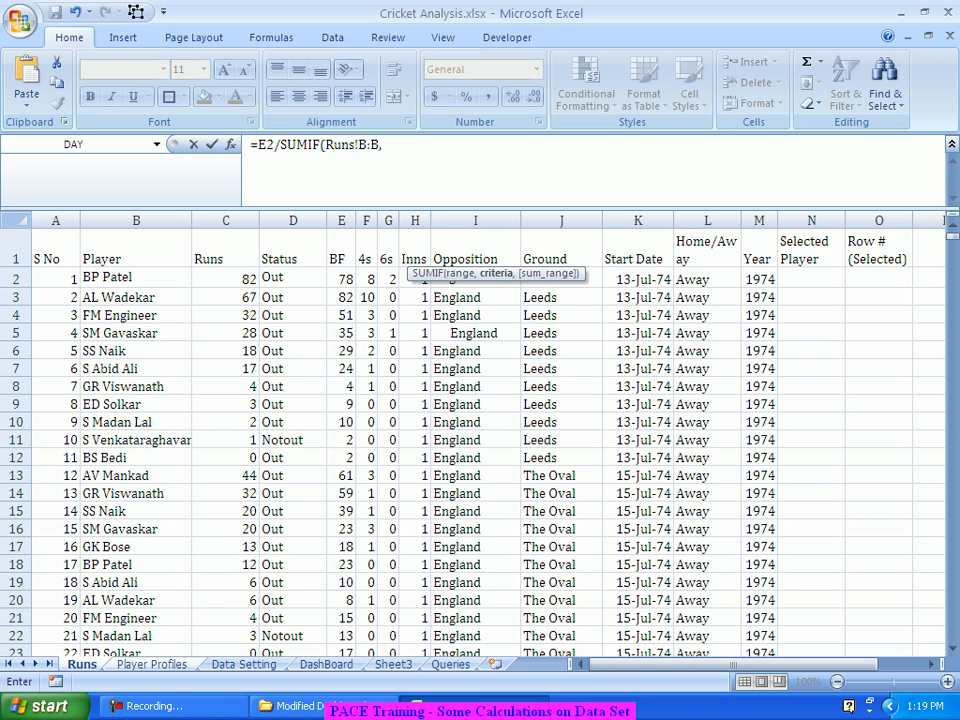
pyautogui.hotkey('ctrl', 'pagedown')
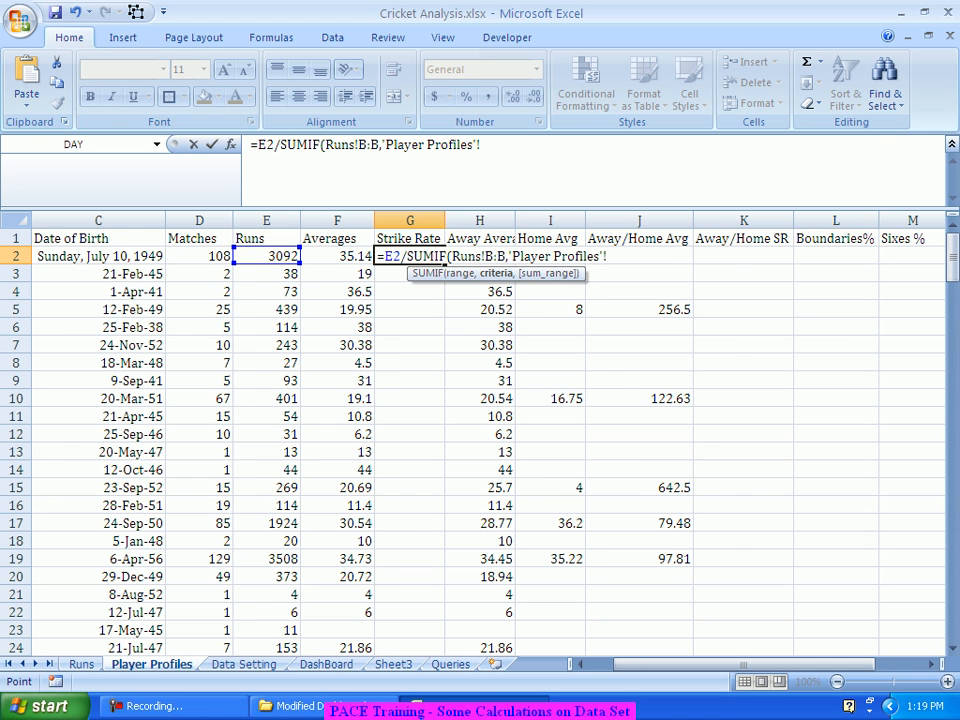
pyautogui.moveTo(688, 664); pyautogui.dragTo(660, 664)
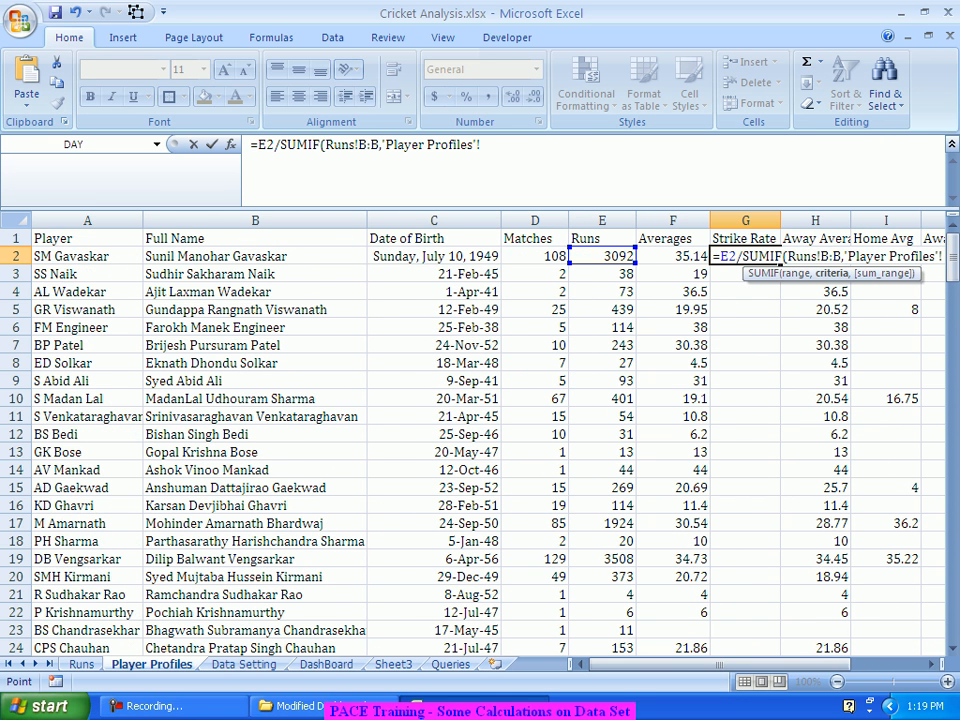
pyautogui.click(36, 256)
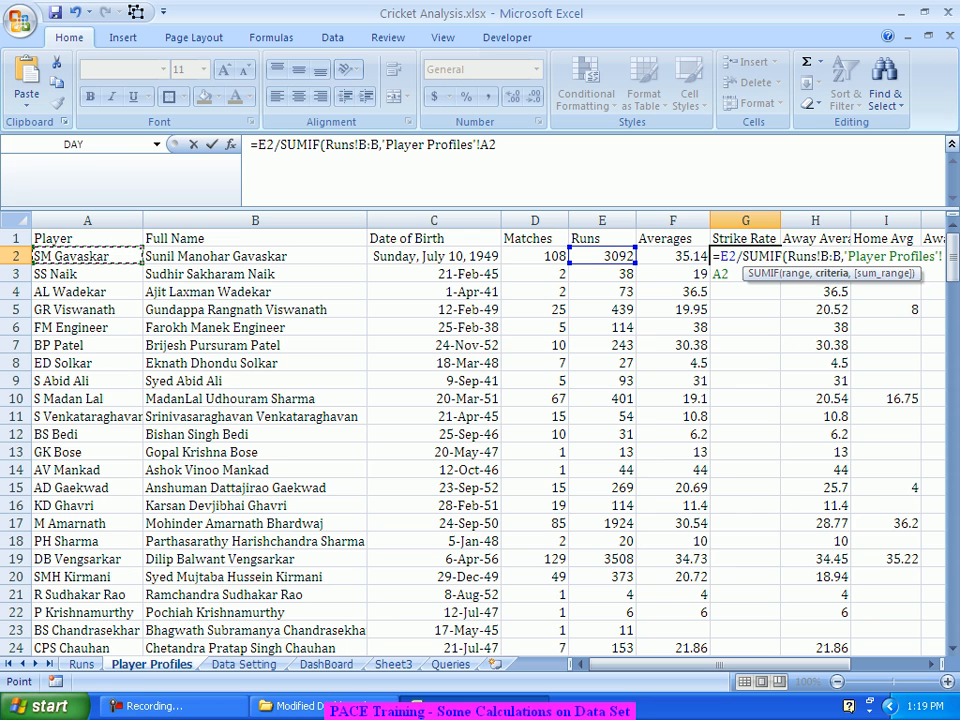
pyautogui.write(',')
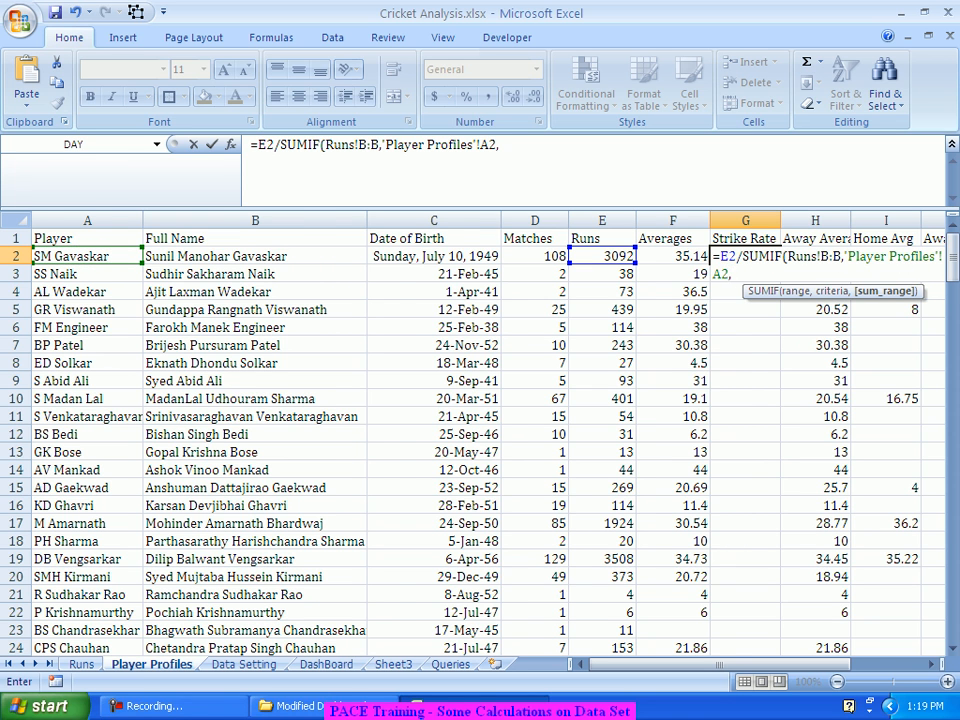
# Step: Use the BF column Runs!E:E as the SUMIF sum range and commit the formula in G2
pyautogui.click(81, 664)
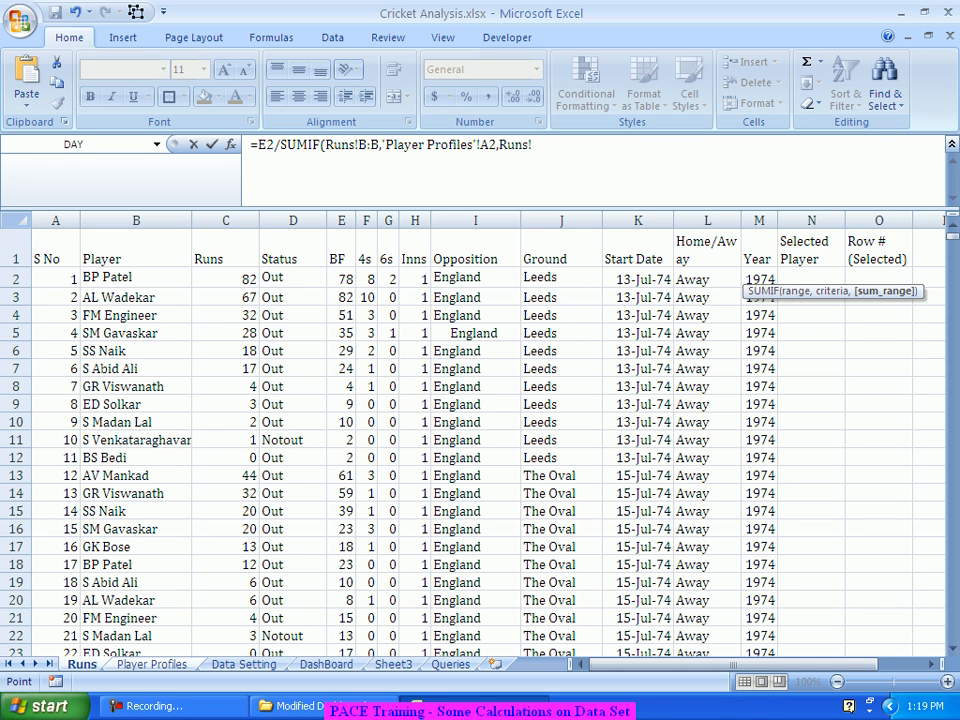
pyautogui.click(341, 220)
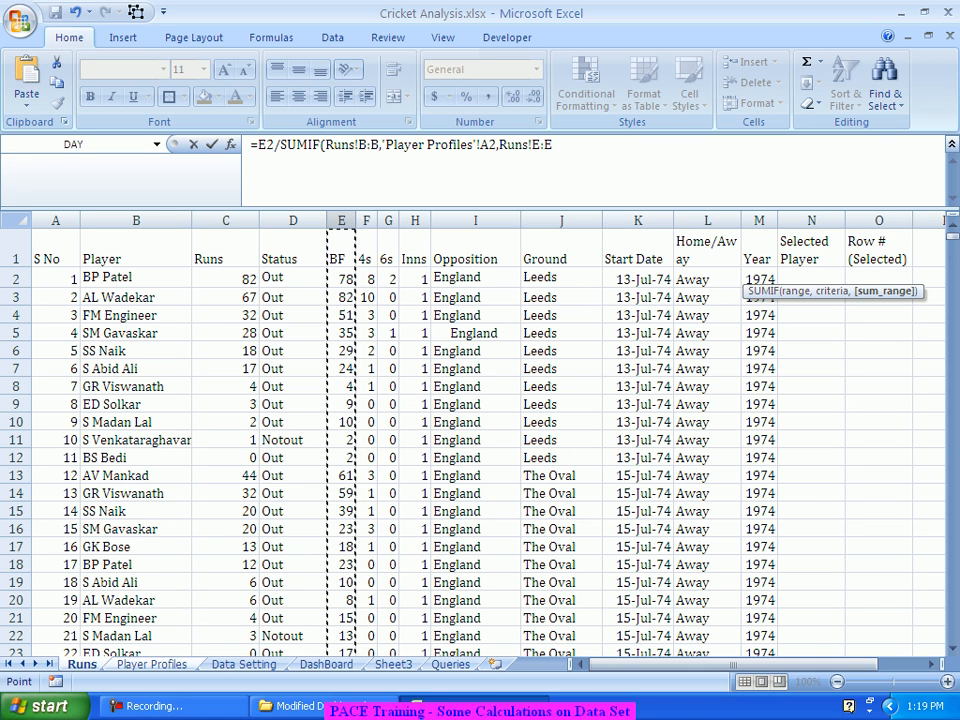
pyautogui.write(')')
pyautogui.press('Return')
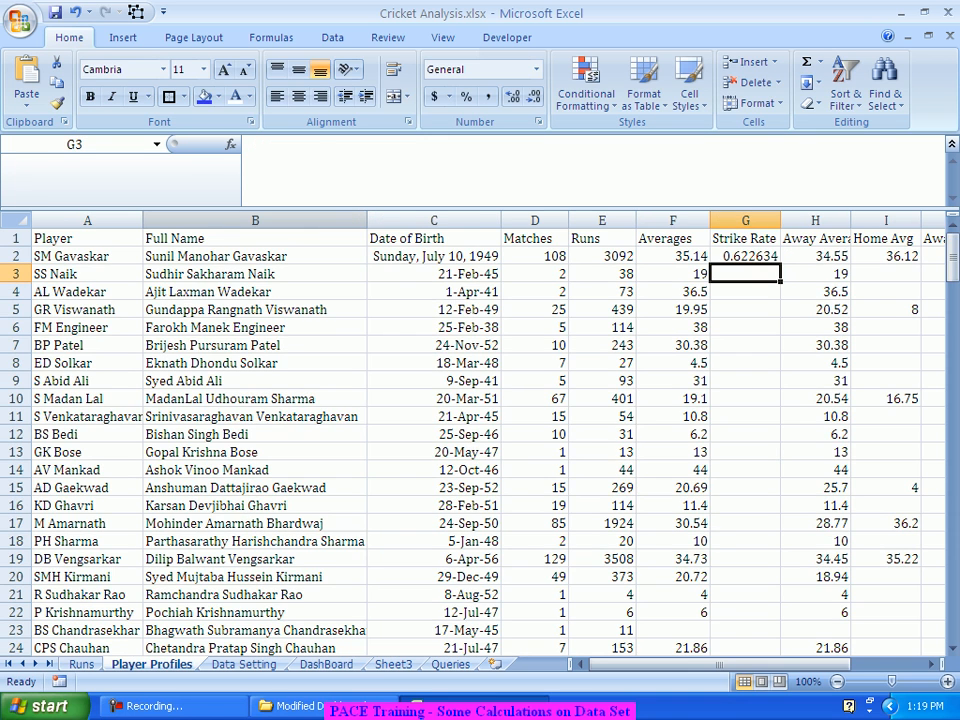
# Step: Multiply G2's Strike Rate formula by 100
pyautogui.click(745, 256)
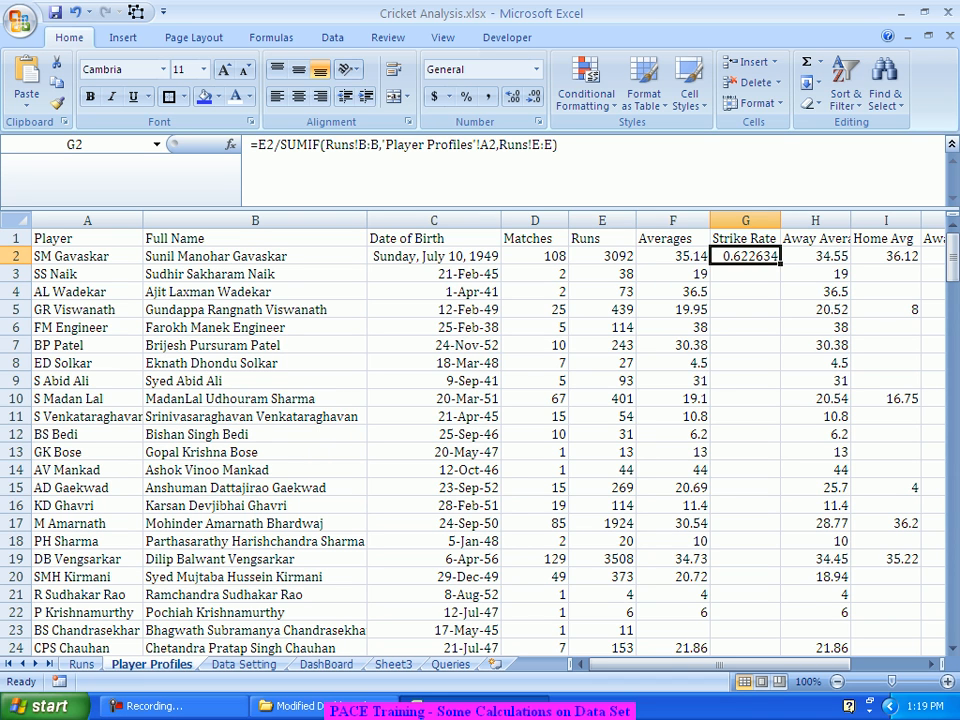
pyautogui.click(570, 146)
pyautogui.write('*100')
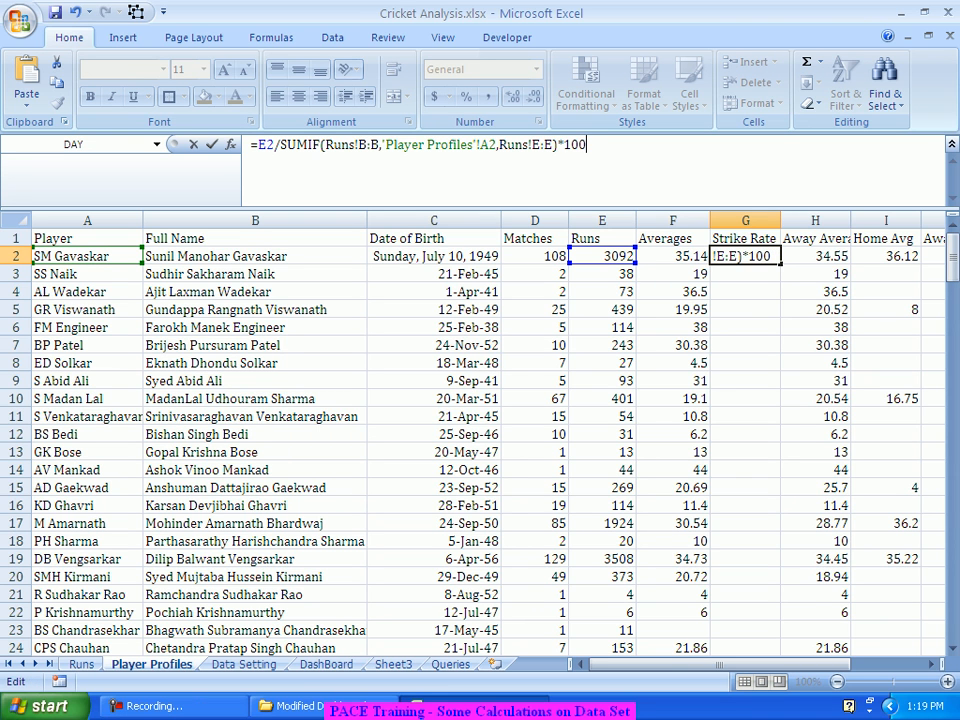
pyautogui.press('Return')
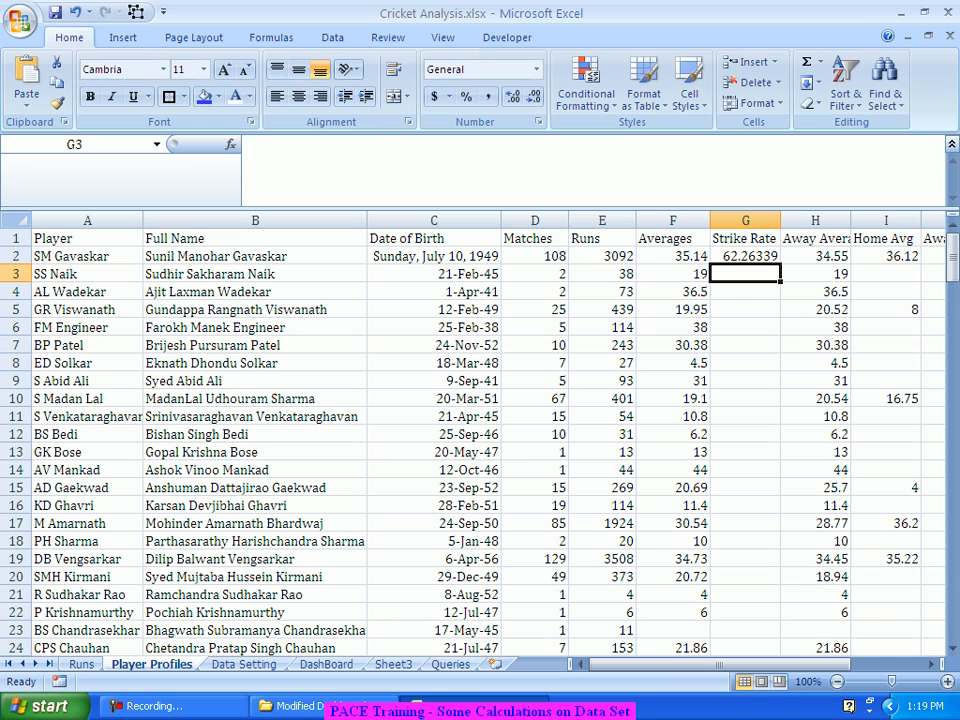
# Step: Wrap G2's Strike Rate formula in ROUND with 2 digits
pyautogui.click(745, 256)
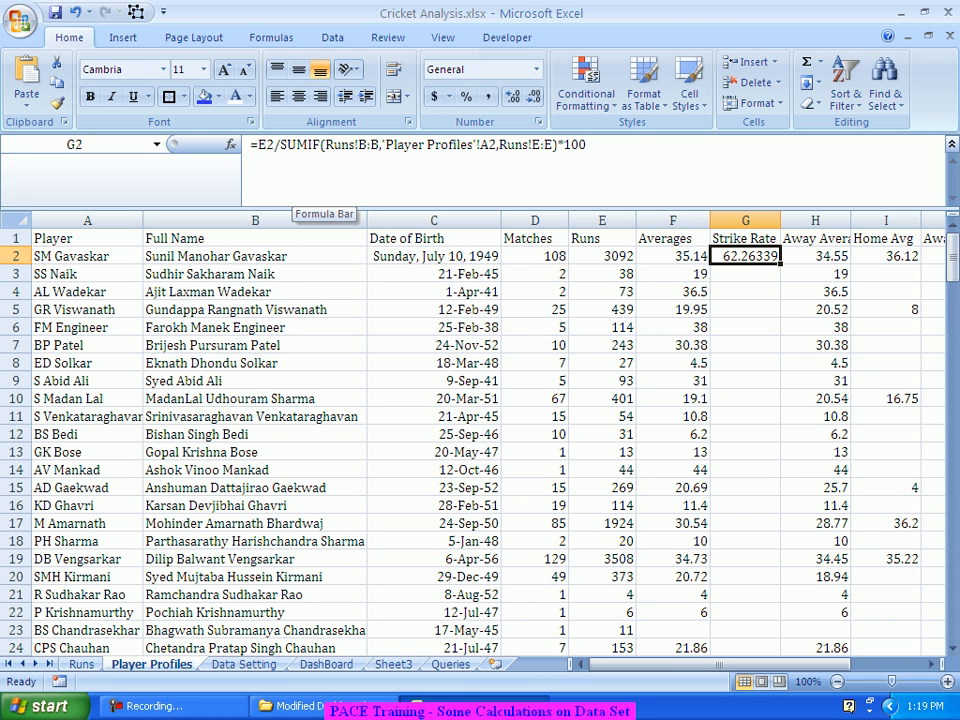
pyautogui.click(258, 145)
pyautogui.write('Ro')
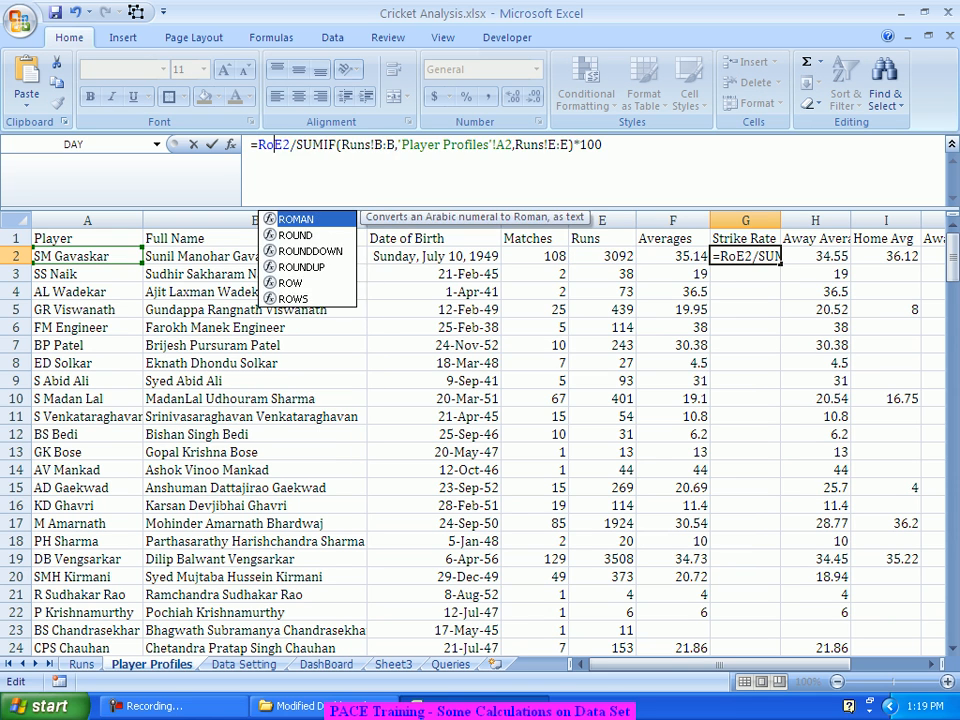
pyautogui.write('und(')
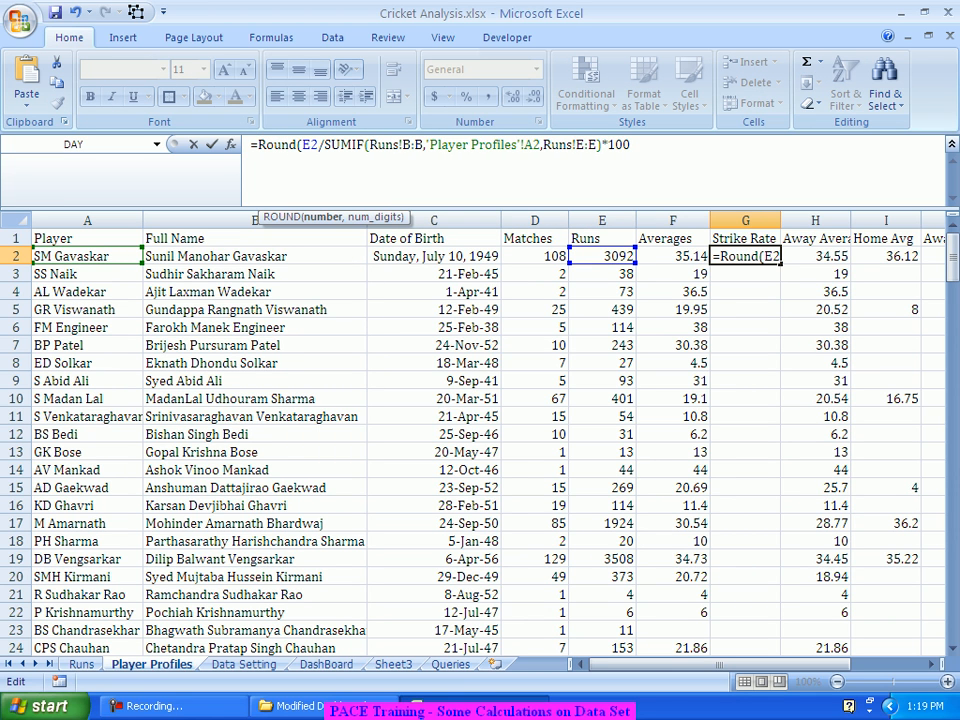
pyautogui.press('End')
pyautogui.write(',2)')
pyautogui.press('Return')
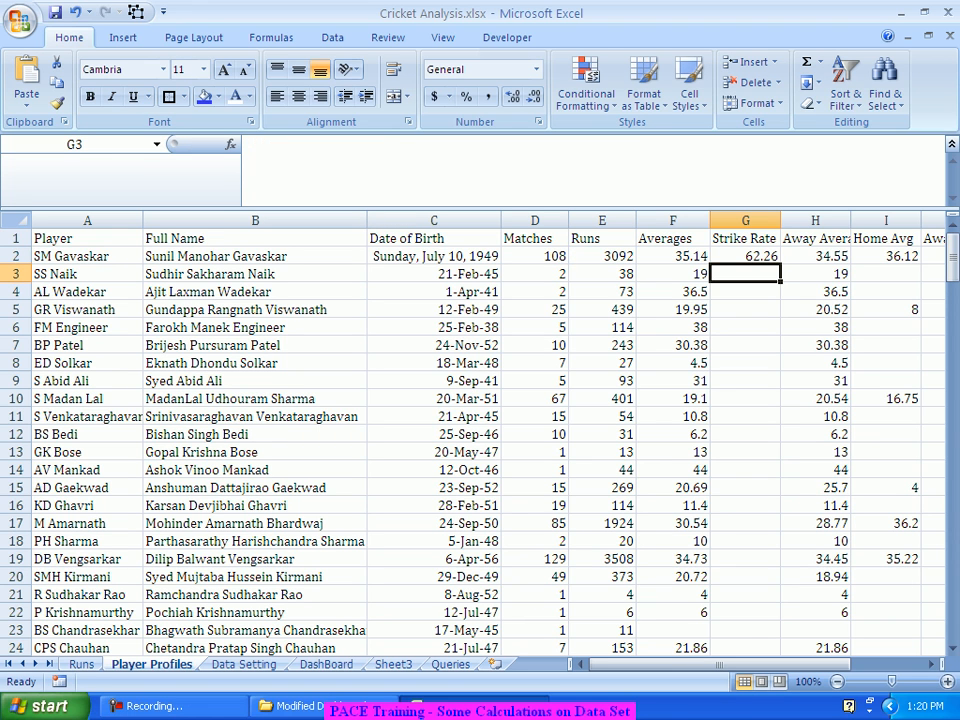
# Step: Fill G2's Strike Rate formula down to the last player row and look over the filled column
pyautogui.click(745, 256)
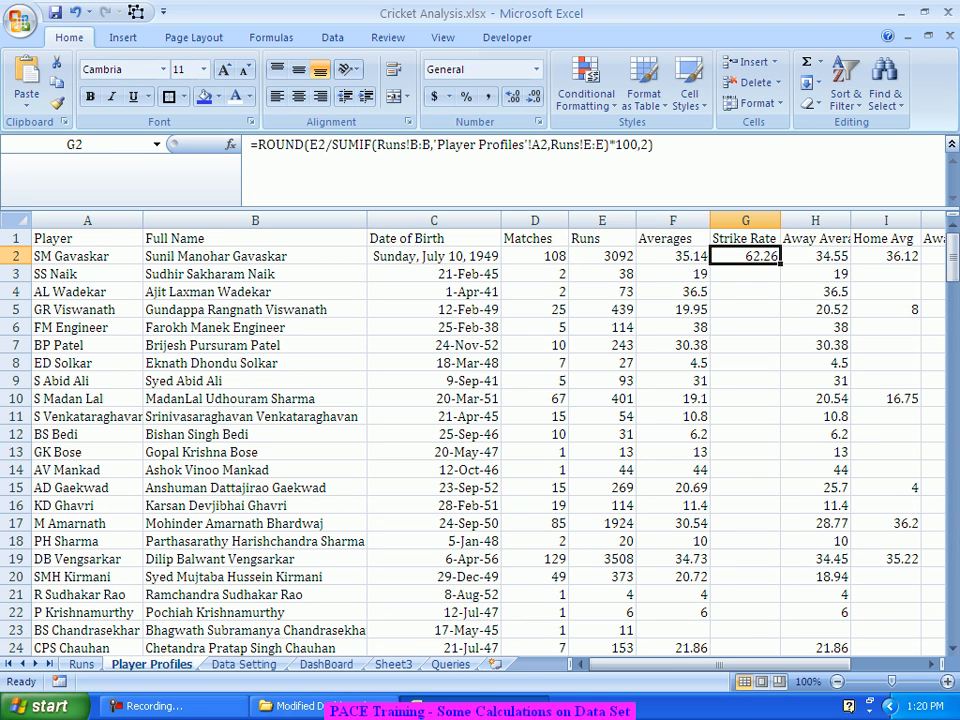
pyautogui.doubleClick(780, 265)
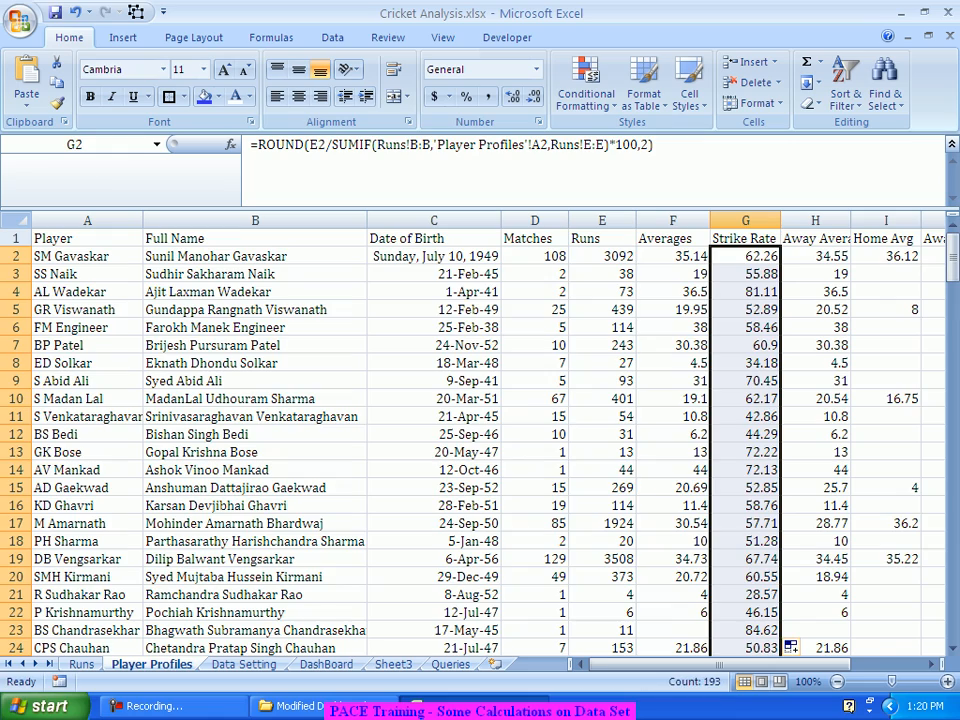
pyautogui.click(745, 470)
pyautogui.scroll(-7, 745, 470)
pyautogui.scroll(7, 745, 470)
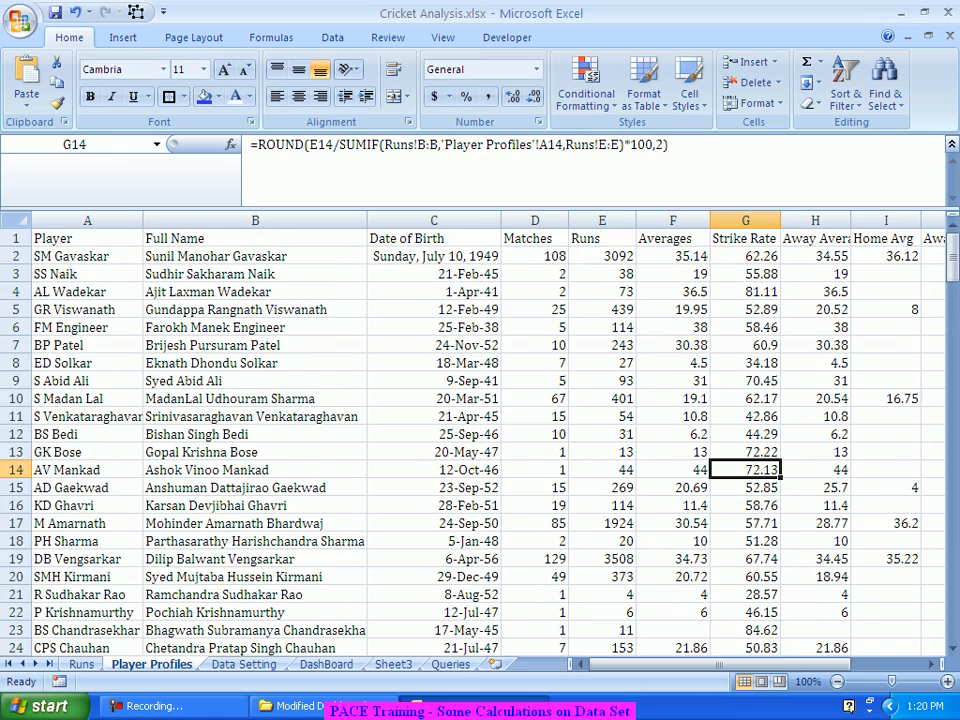
# Step: Wrap G2's Strike Rate formula in an IF(ISERR()) test that gives an empty text "" on error
pyautogui.click(745, 256)
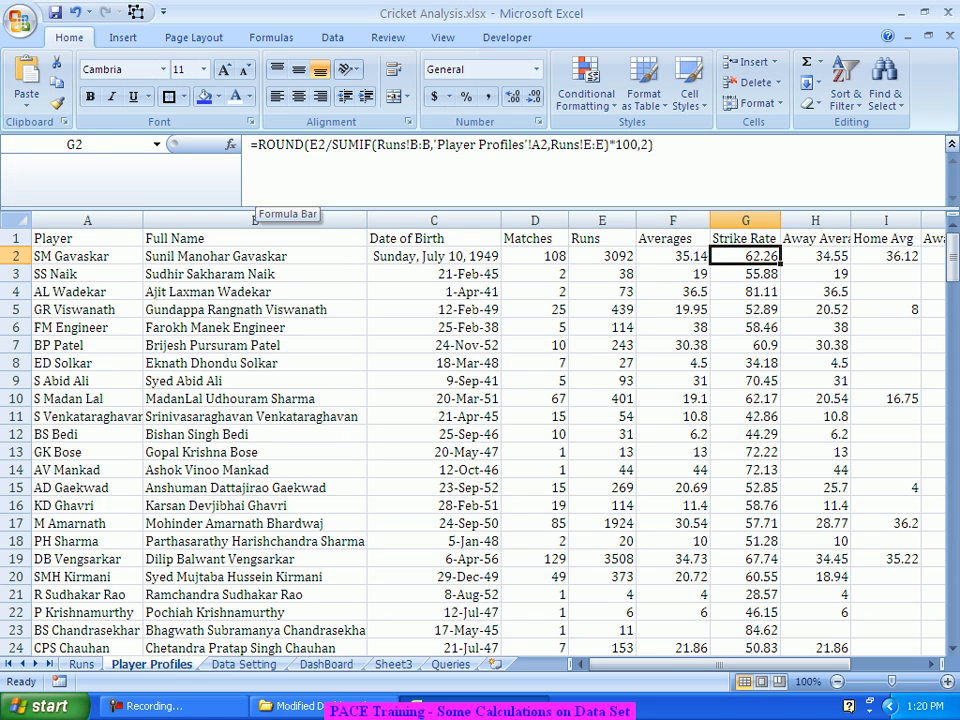
pyautogui.click(254, 145)
pyautogui.write('IF(')
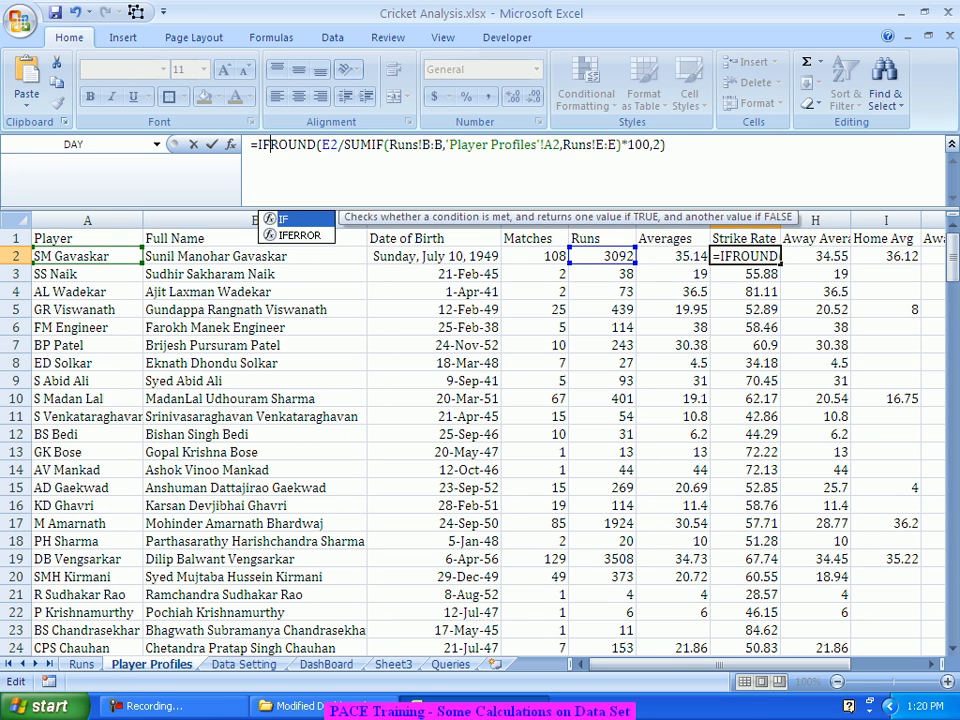
pyautogui.write('ISERR')
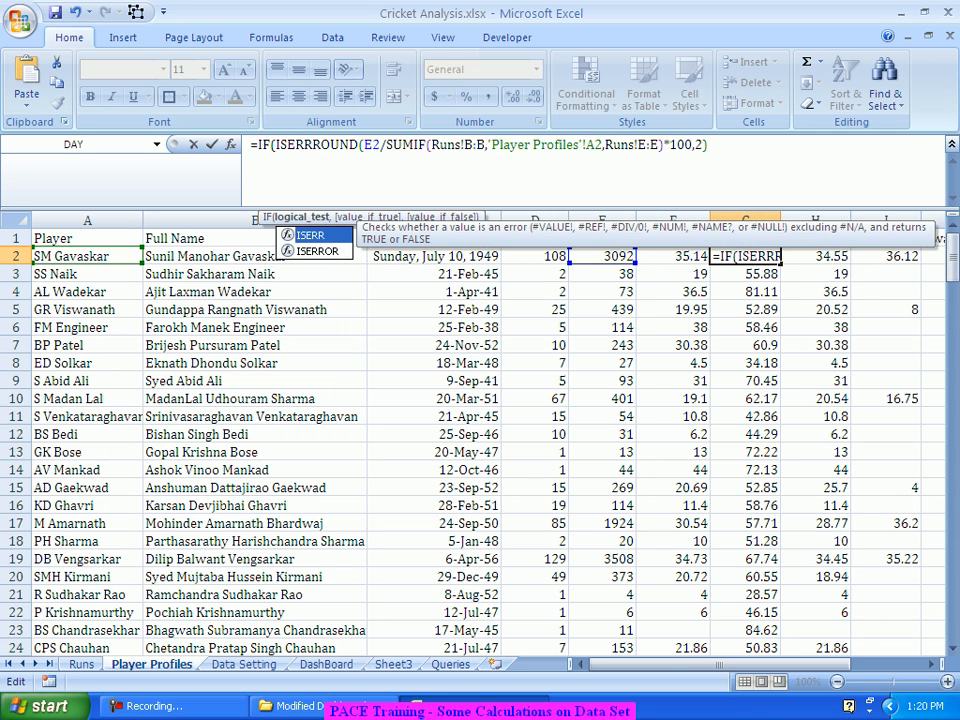
pyautogui.write('(')
pyautogui.press('End')
pyautogui.write('),')
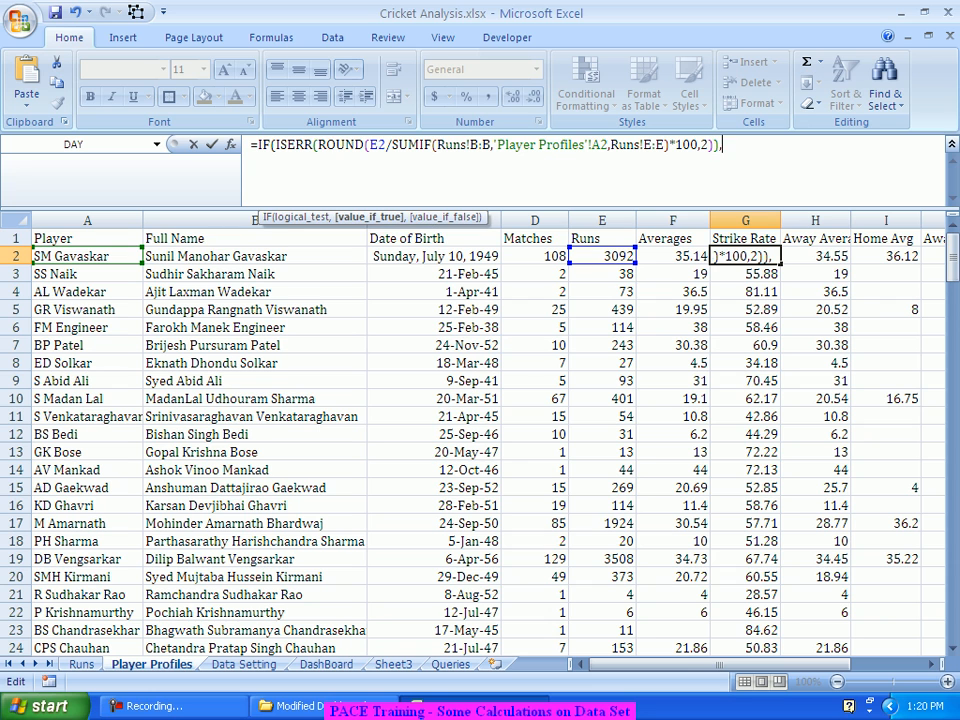
pyautogui.write('""')
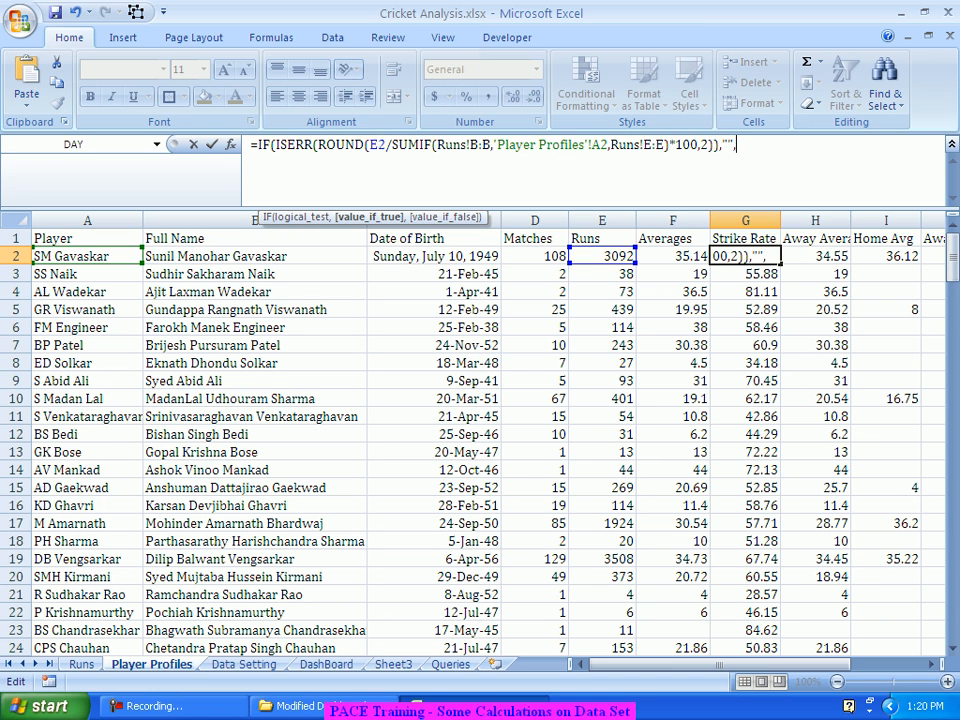
pyautogui.write(',')
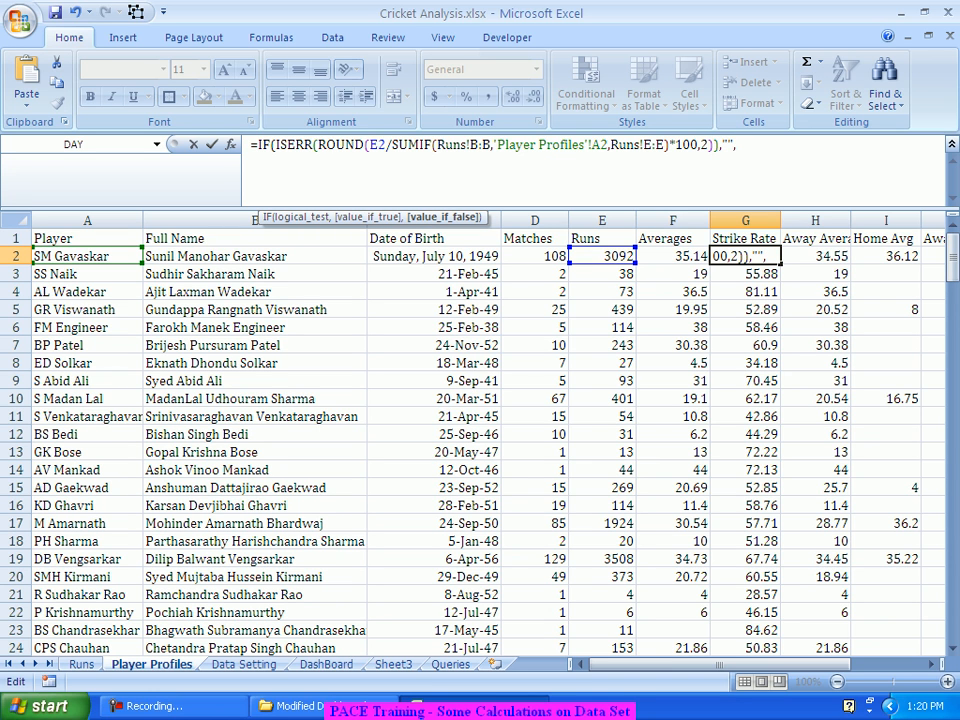
# Step: Reuse the ROUND expression from the ISERR test as the IF's value-if-false and commit G2's formula
pyautogui.moveTo(318, 145); pyautogui.dragTo(713, 145)
pyautogui.hotkey('ctrl', 'c')
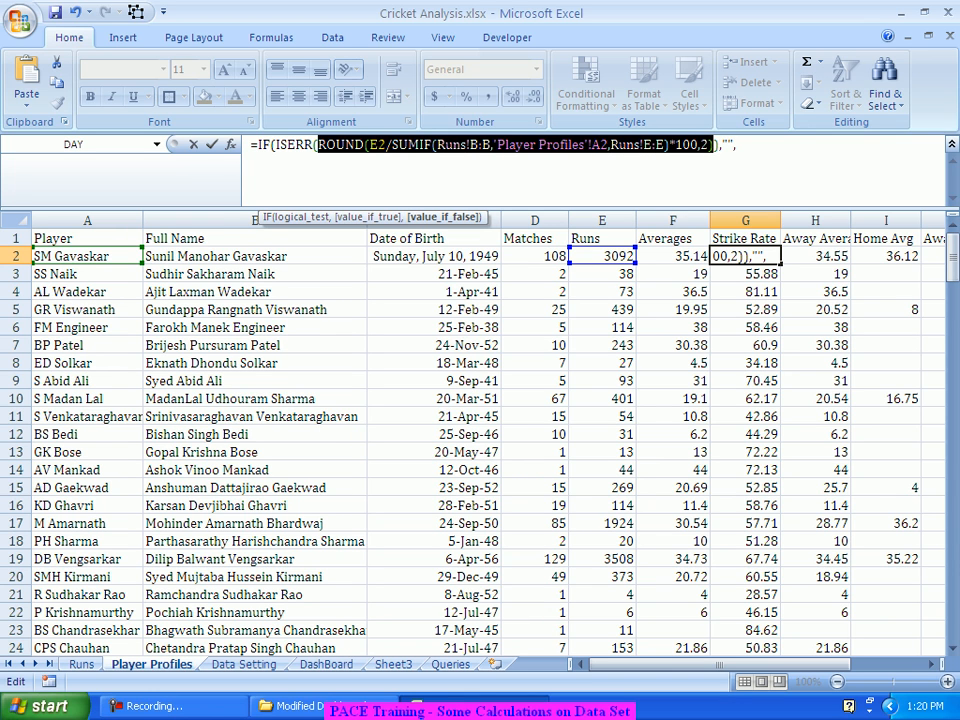
pyautogui.click(738, 145)
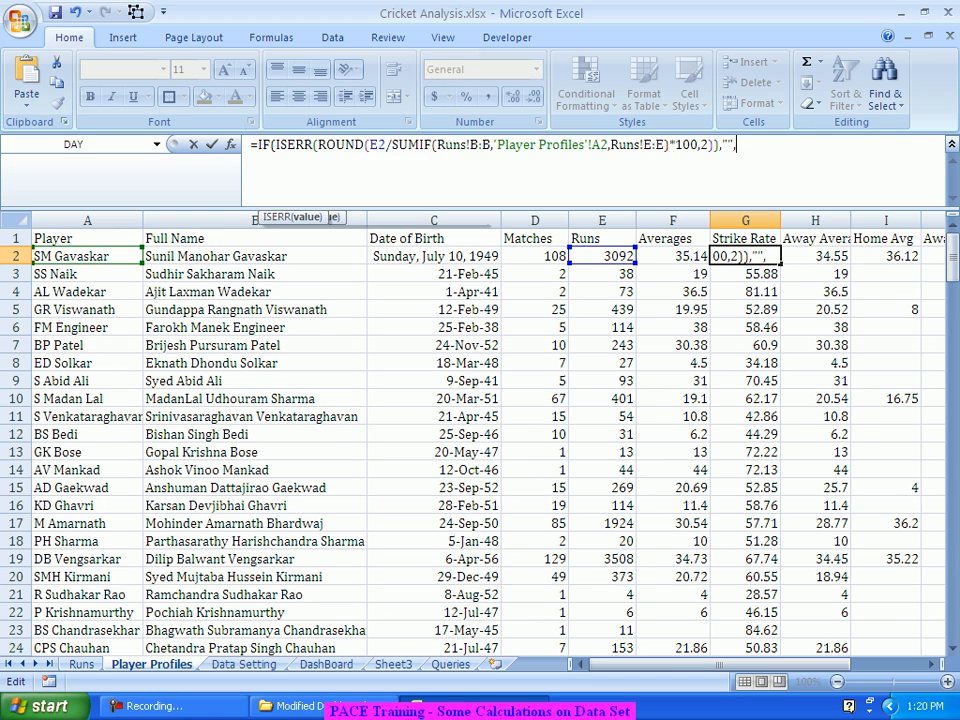
pyautogui.hotkey('ctrl', 'v')
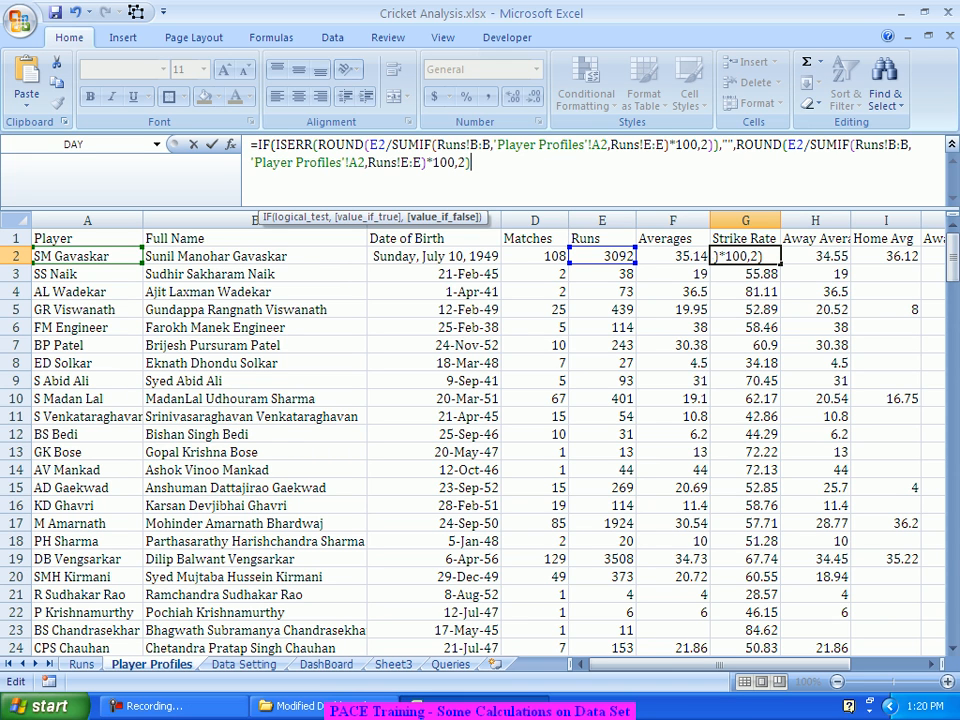
pyautogui.write(')')
pyautogui.press('Return')
# Step: Fill G2's error-handled Strike Rate formula down to the last player row and check the filled column
pyautogui.click(745, 256)
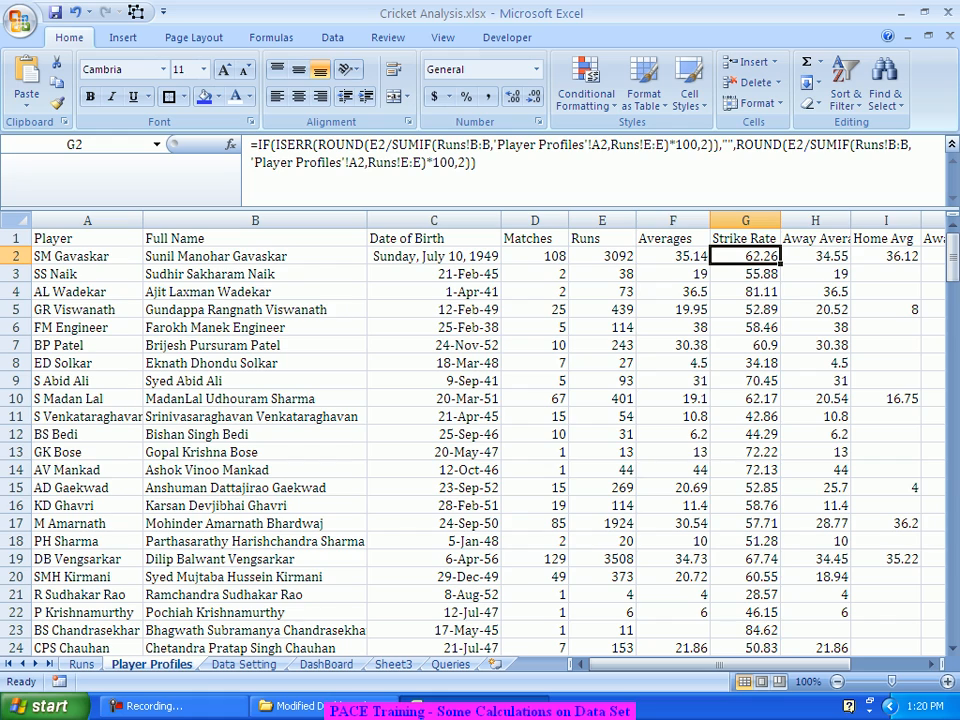
pyautogui.doubleClick(779, 264)
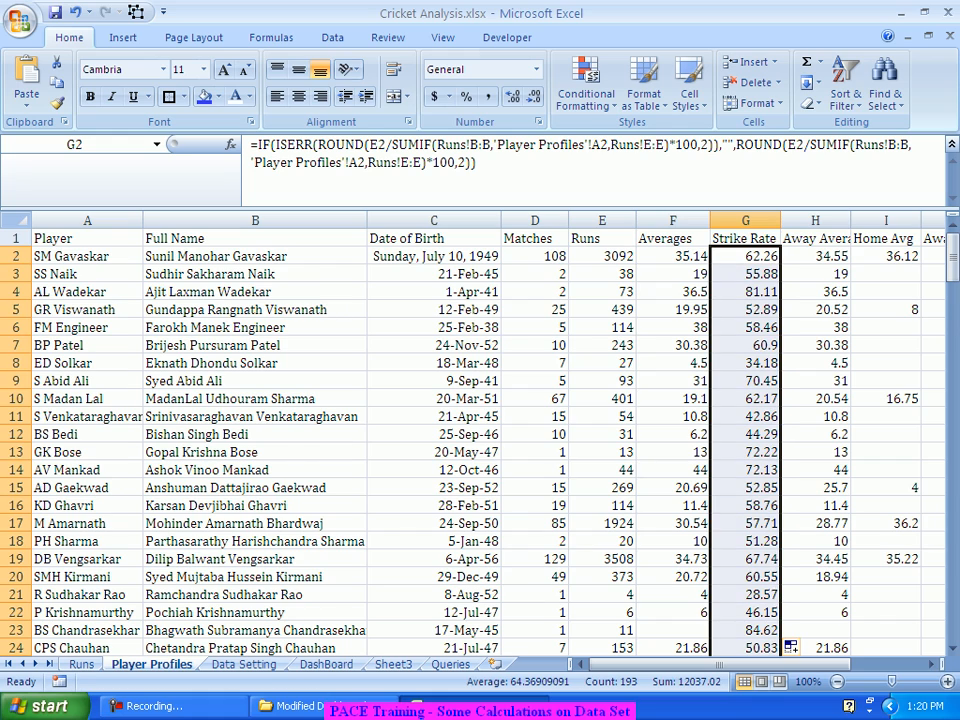
pyautogui.scroll(-8, 790, 648)
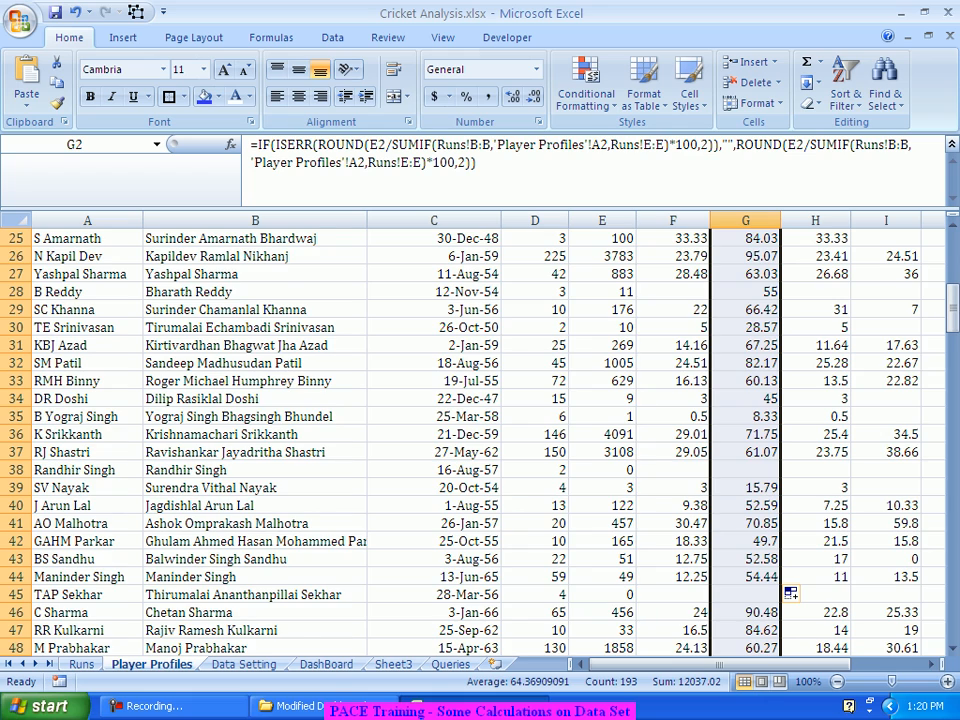
pyautogui.scroll(8, 480, 440)
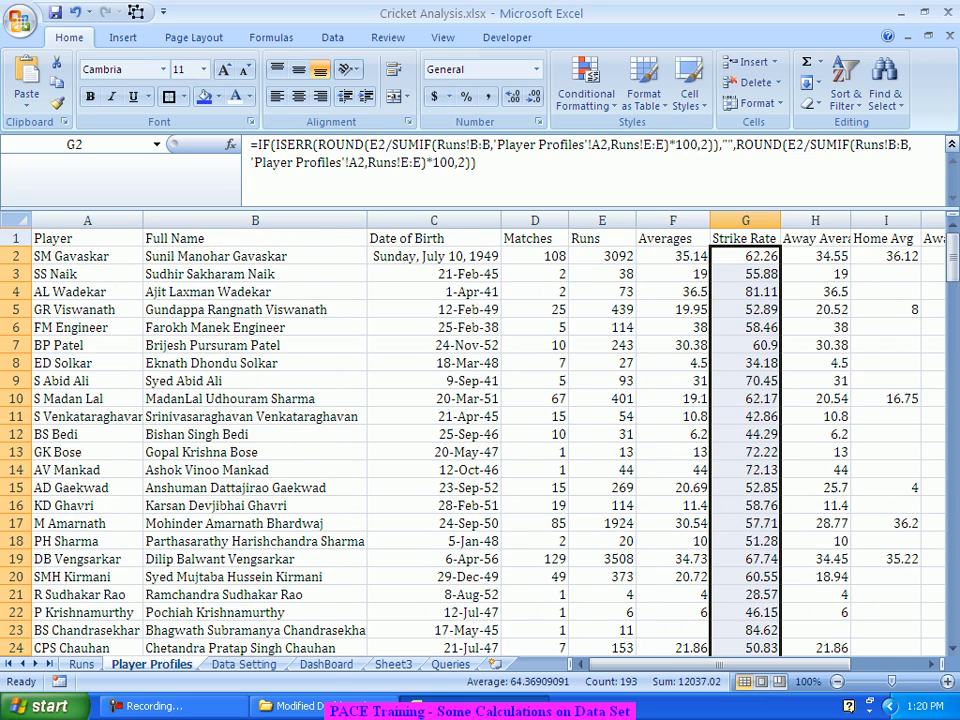
# Step: Delete the empty Away/Home SR column from Player Profiles
pyautogui.moveTo(720, 664); pyautogui.dragTo(790, 664)
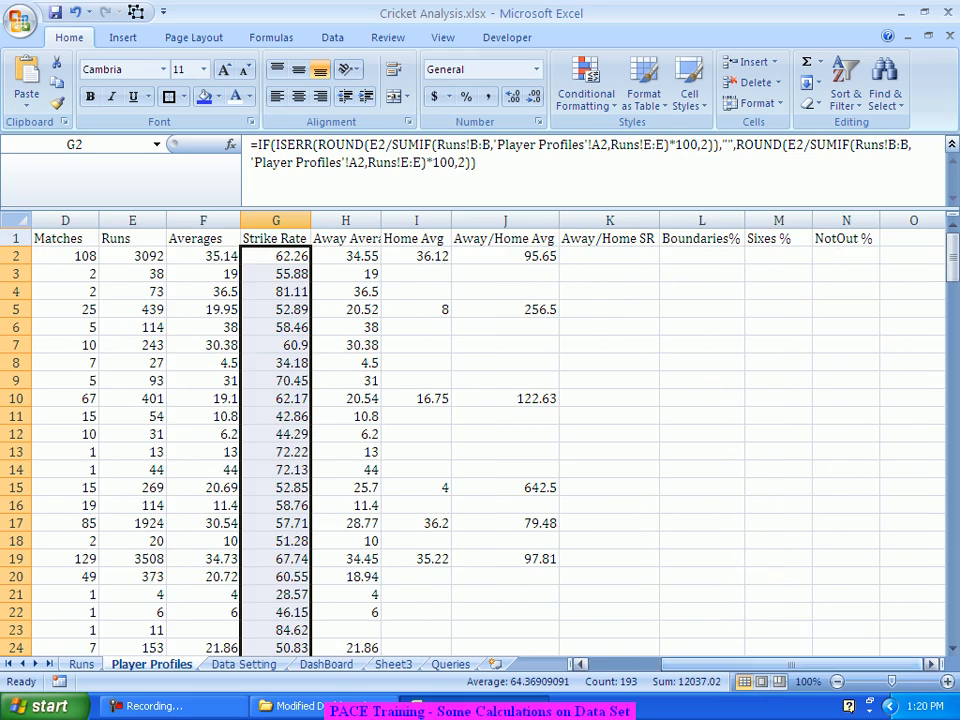
pyautogui.click(608, 220)
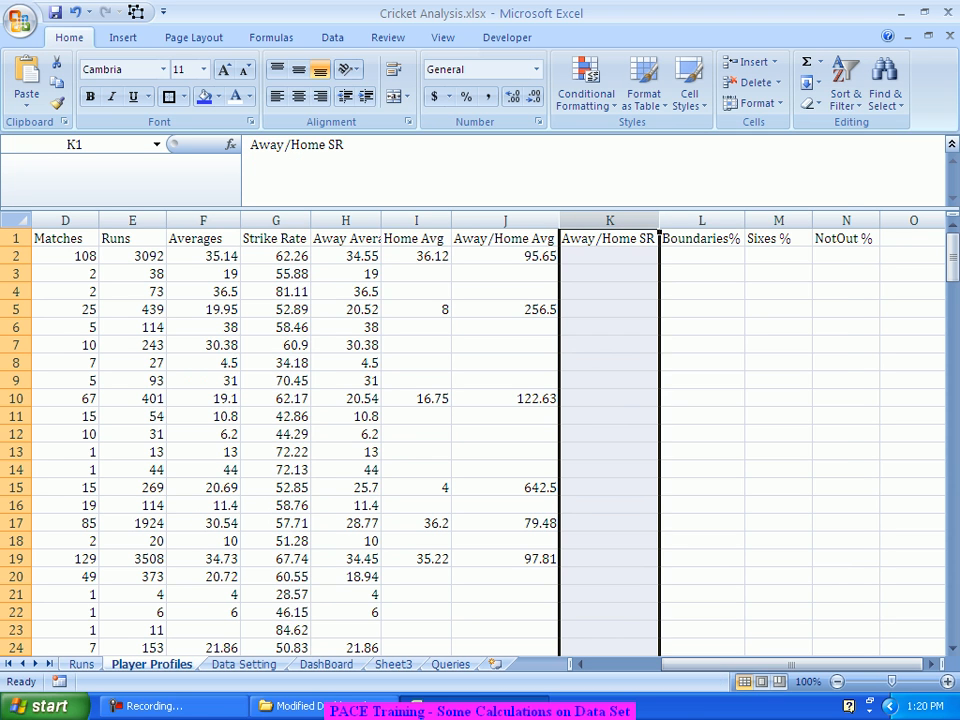
pyautogui.rightClick(612, 224)
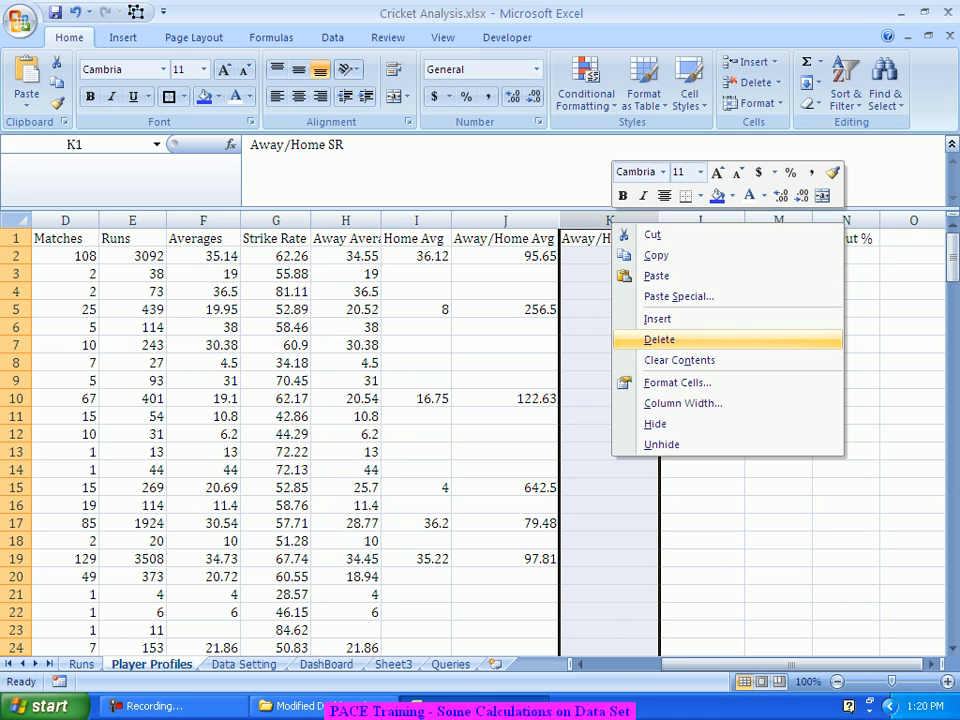
pyautogui.click(660, 339)
pyautogui.click(602, 363)
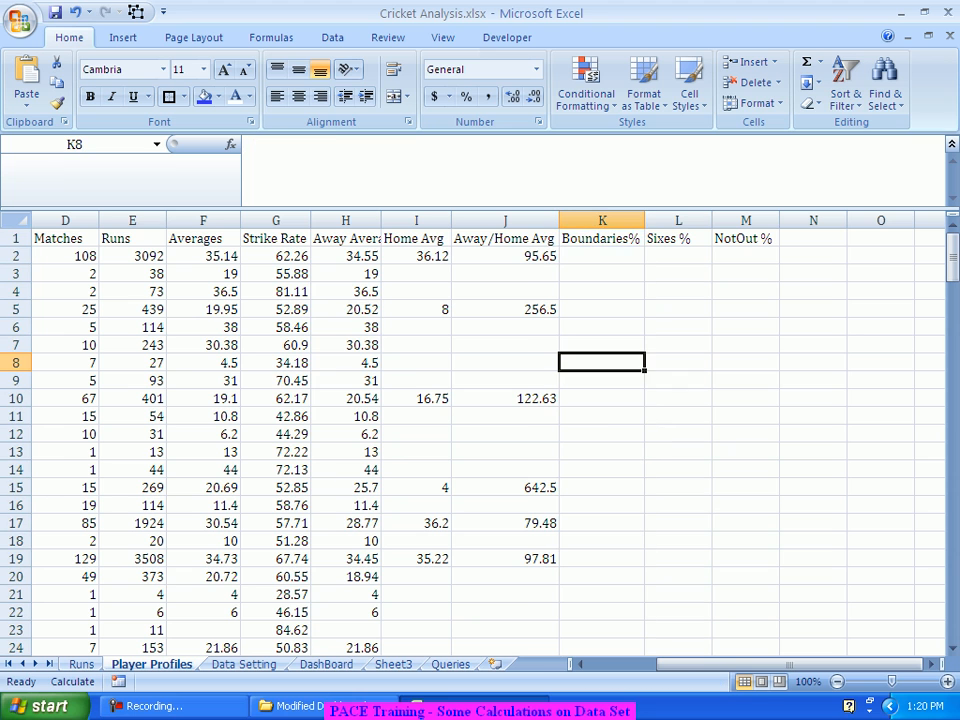
# Step: Start a SUMIF formula in K2 under Boundaries% with the Player column Runs!B:B as its range
pyautogui.click(602, 256)
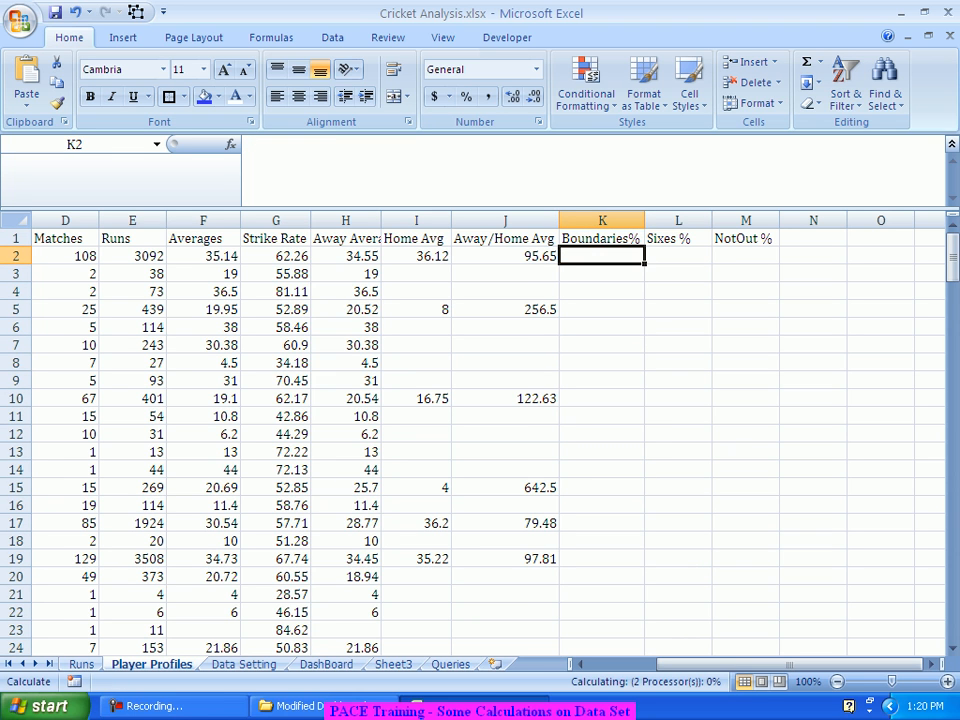
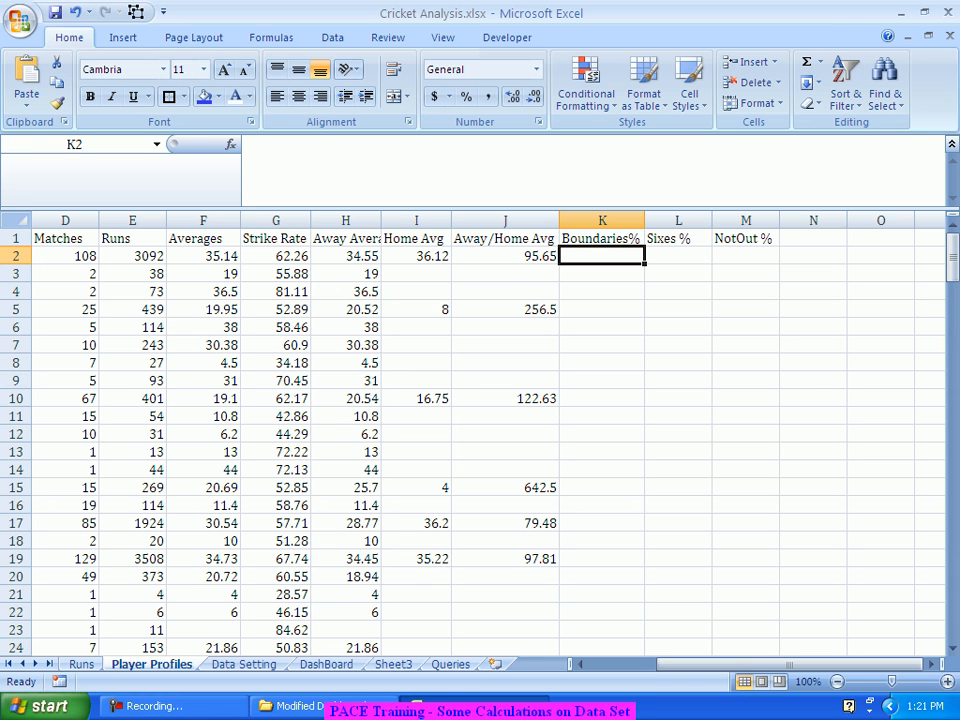
pyautogui.write('=Sum')
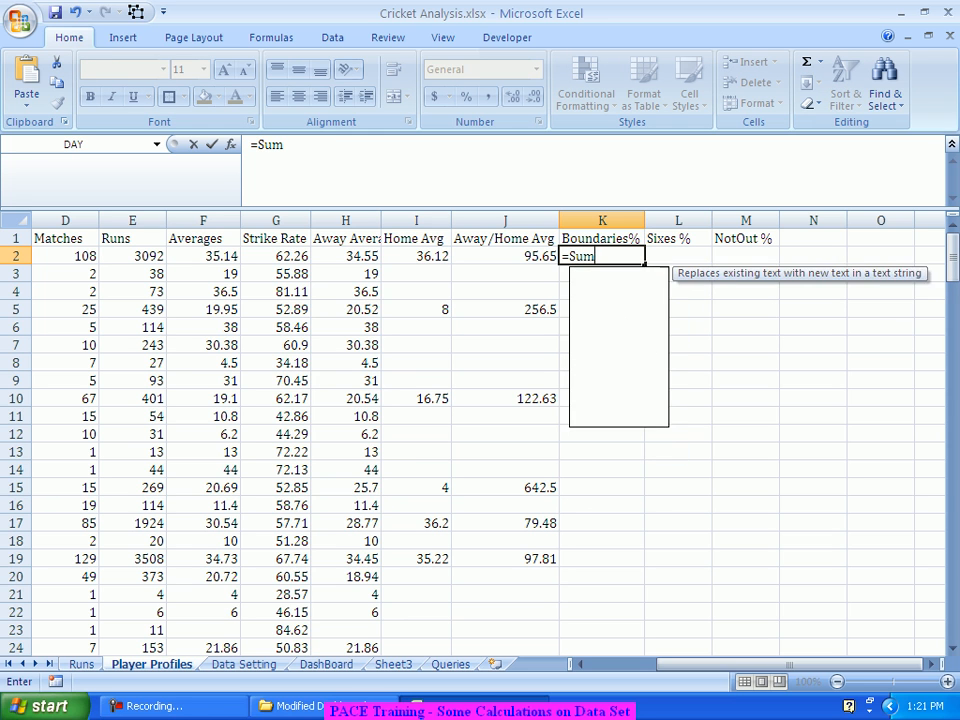
pyautogui.write('if')
pyautogui.press('Tab')
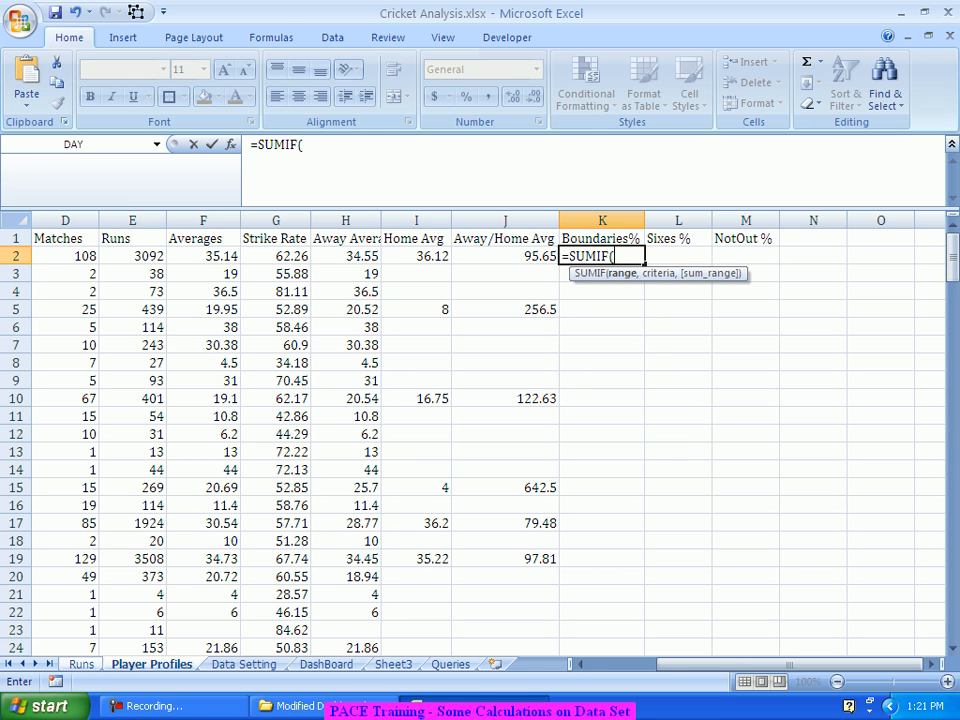
pyautogui.hotkey('ctrl', 'pageup')
pyautogui.click(136, 221)
pyautogui.write(',')
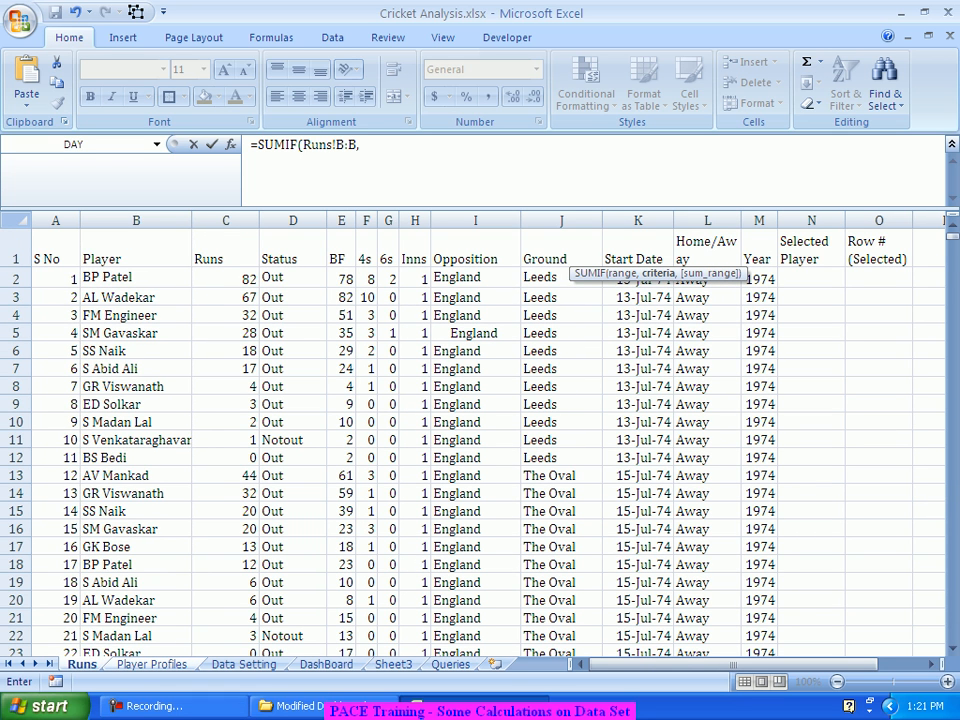
# Step: Use player cell A2 as the SUMIF criteria and the 4s column Runs!F:F as the sum range
pyautogui.click(152, 664)
pyautogui.moveTo(768, 664); pyautogui.dragTo(722, 664)
pyautogui.click(70, 256)
pyautogui.write(',')
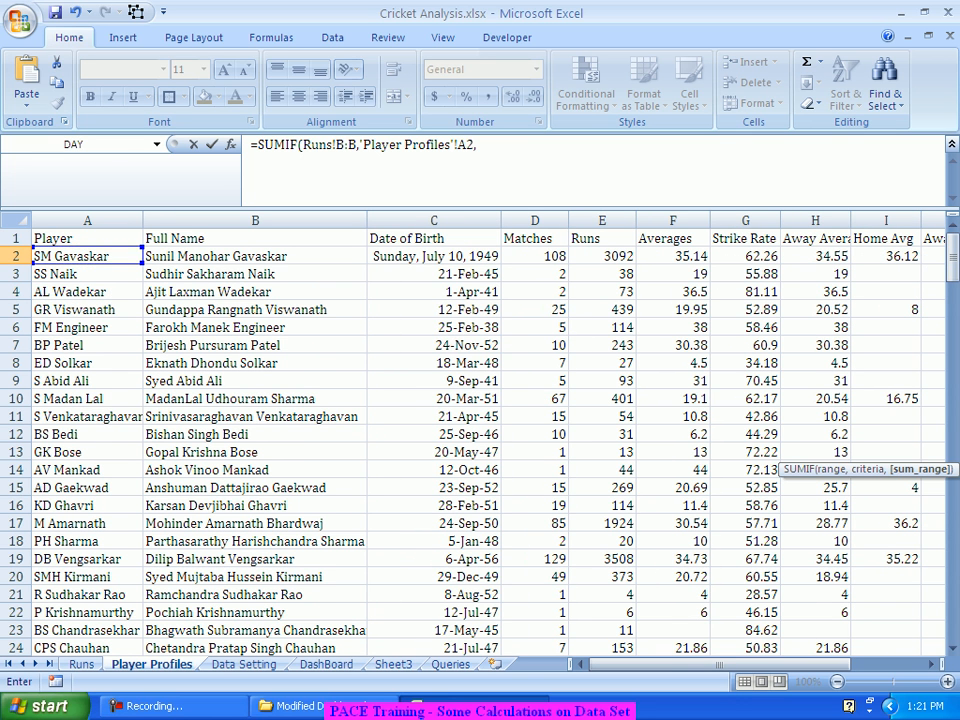
pyautogui.hotkey('ctrl', 'pageup')
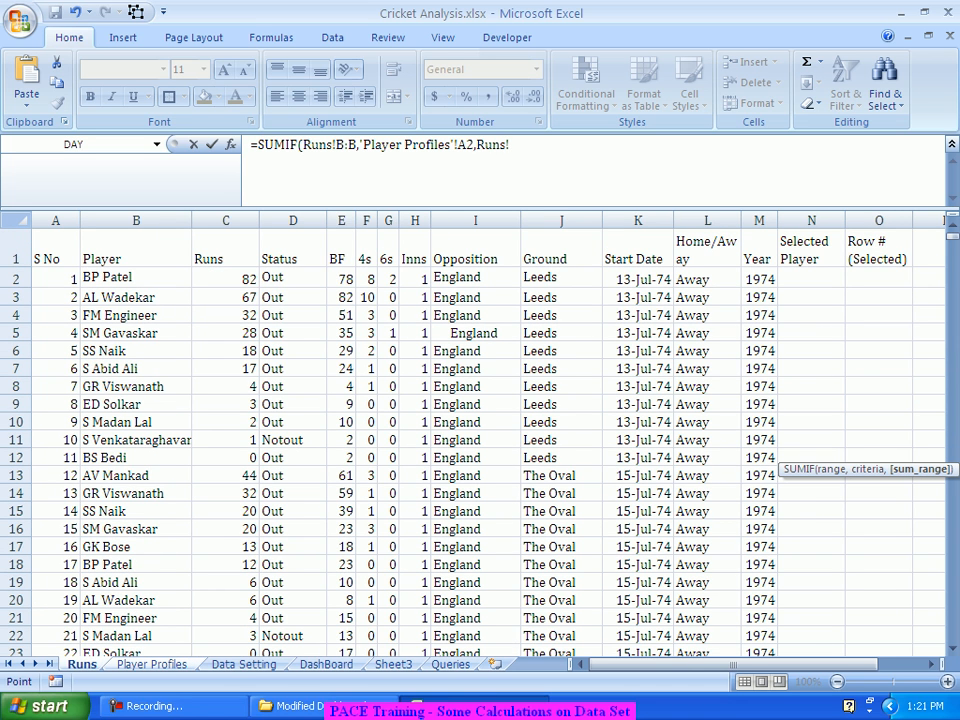
pyautogui.click(367, 220)
pyautogui.write(')')
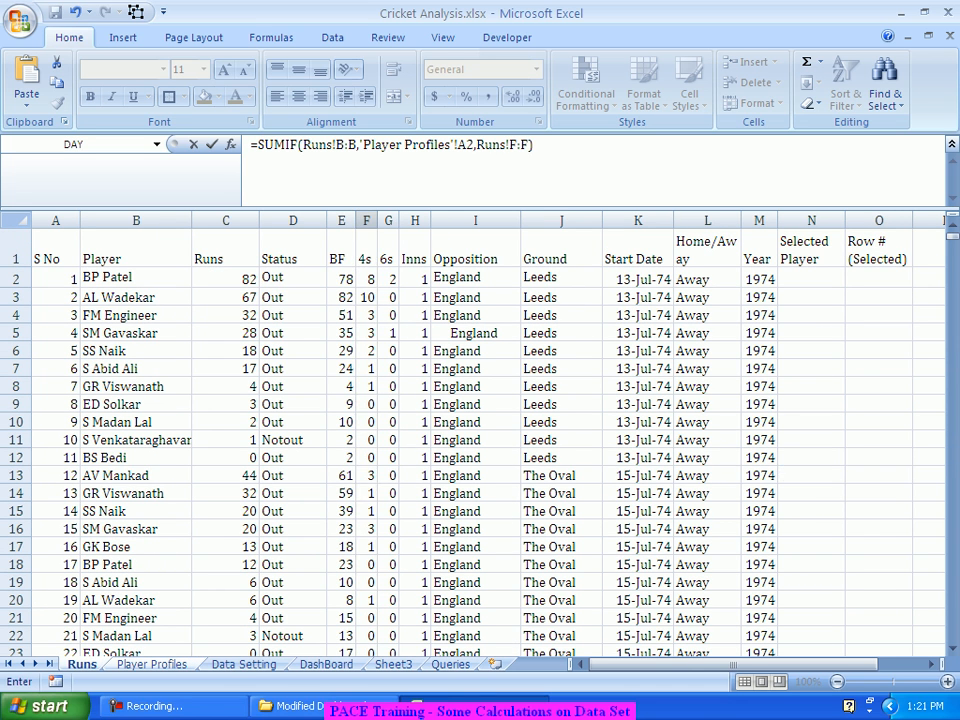
# Step: Multiply the SUMIF by 4, divide it by the player's runs in E2, multiply by 100 and commit K2
pyautogui.write('*4/')
pyautogui.hotkey('ctrl', 'pagedown')
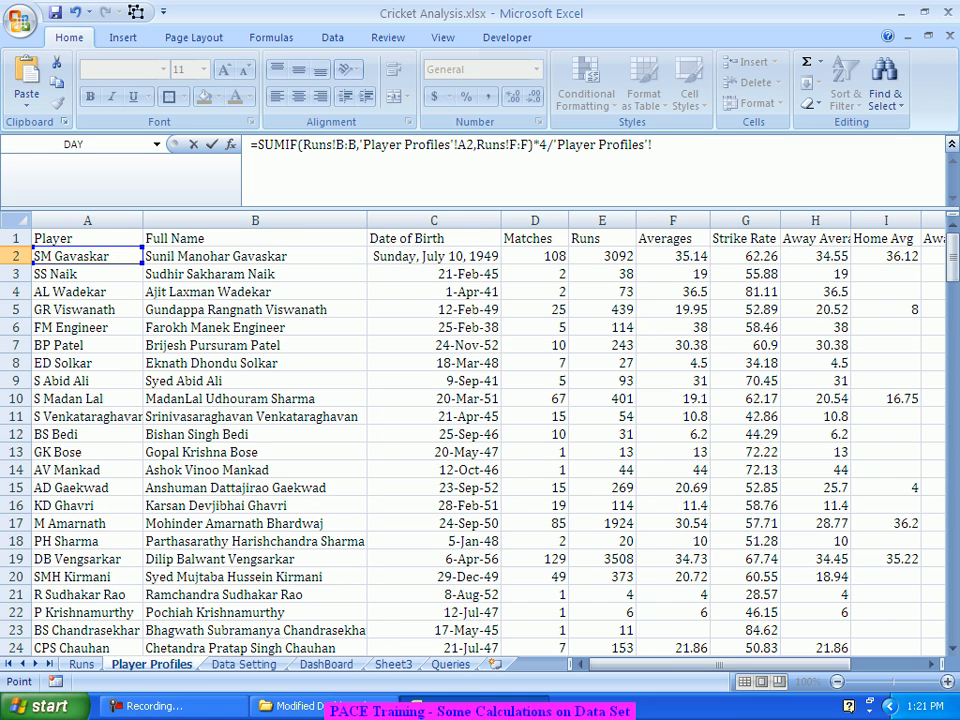
pyautogui.click(602, 256)
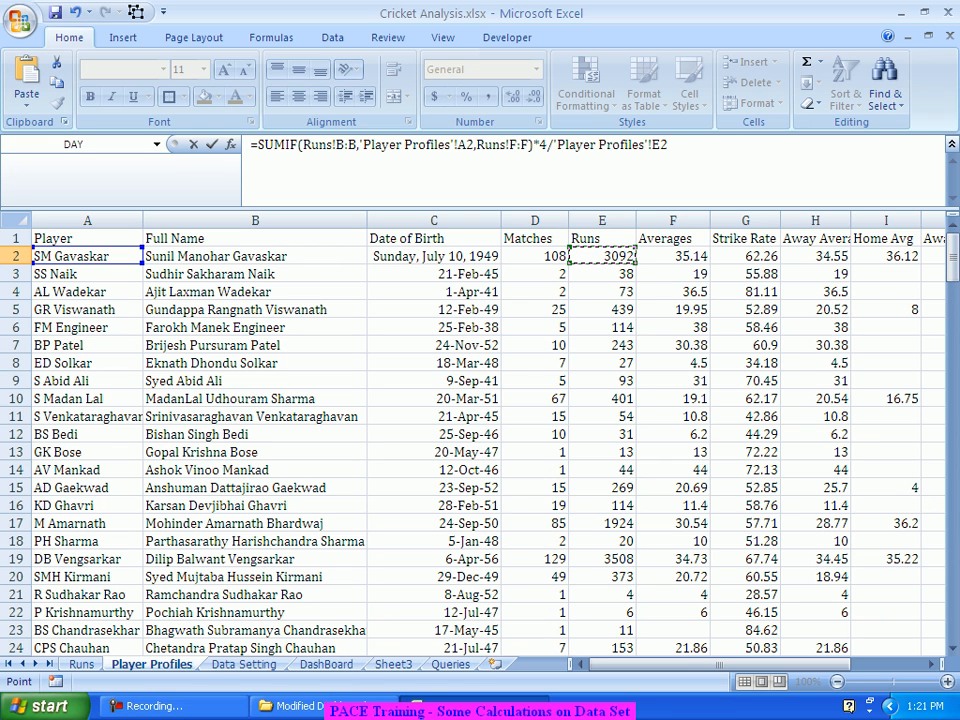
pyautogui.write('*100')
pyautogui.press('Return')
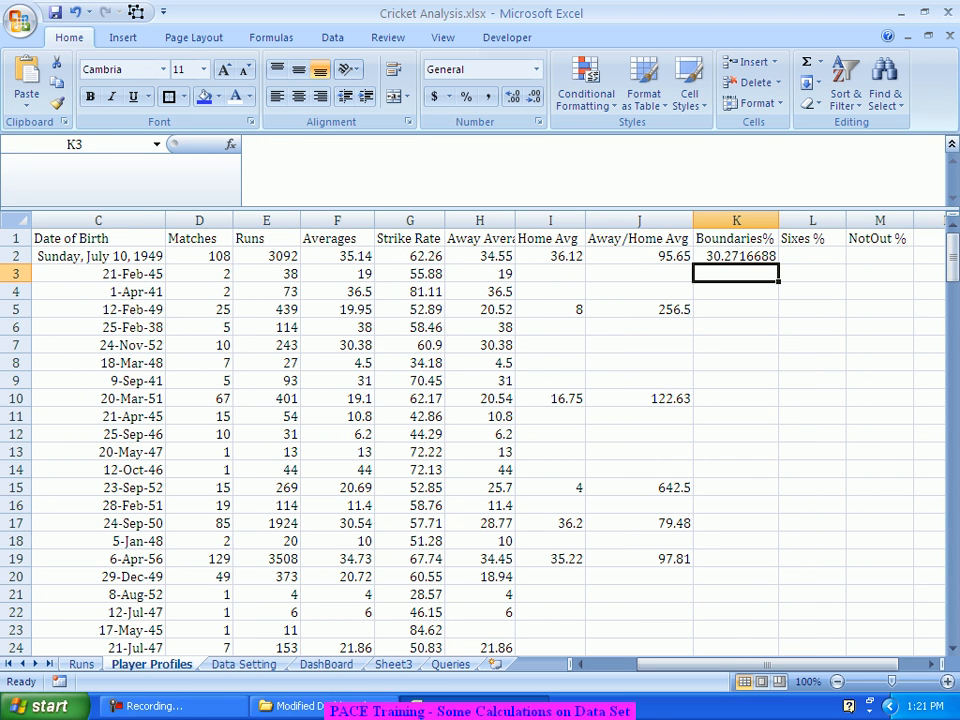
# Step: Wrap K2's Boundaries% formula in ROUND with 2 digits
pyautogui.press('Up')
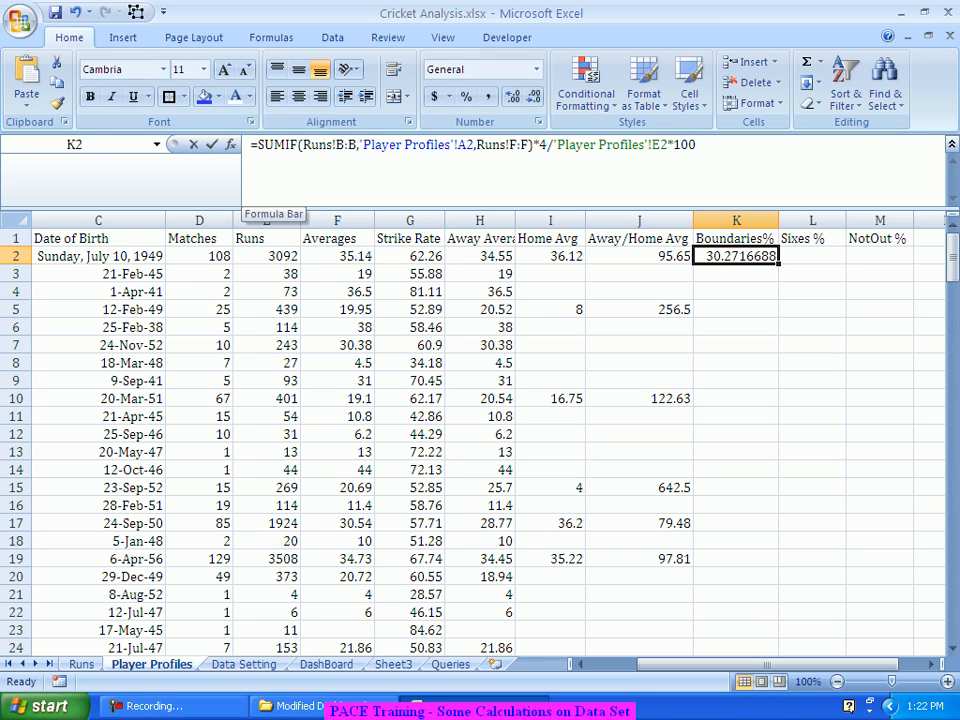
pyautogui.click(256, 145)
pyautogui.write('Round(')
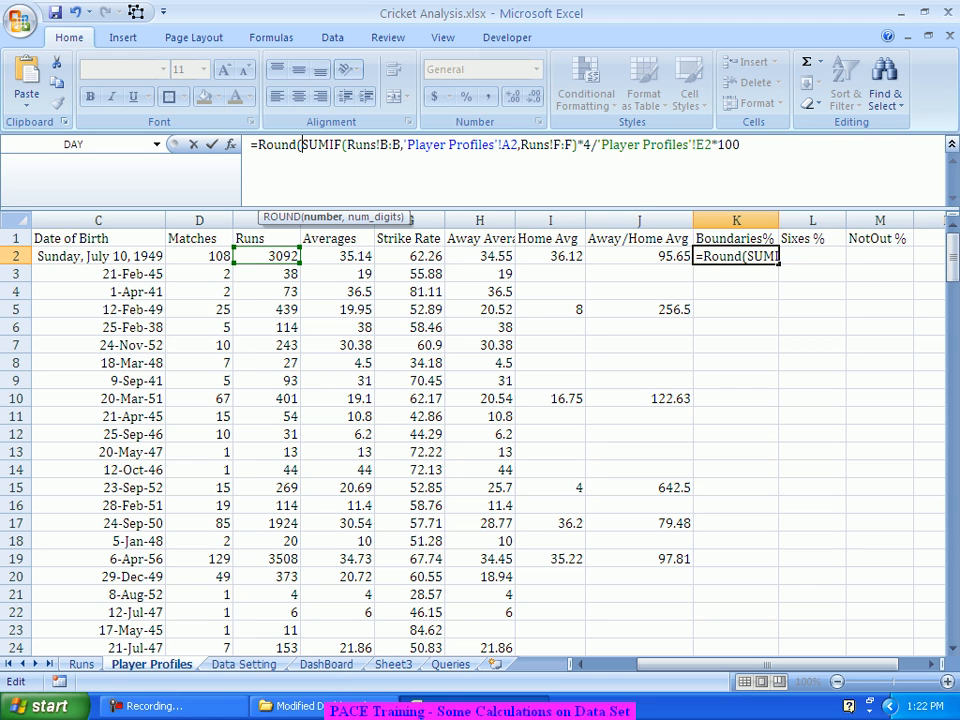
pyautogui.write('2)')
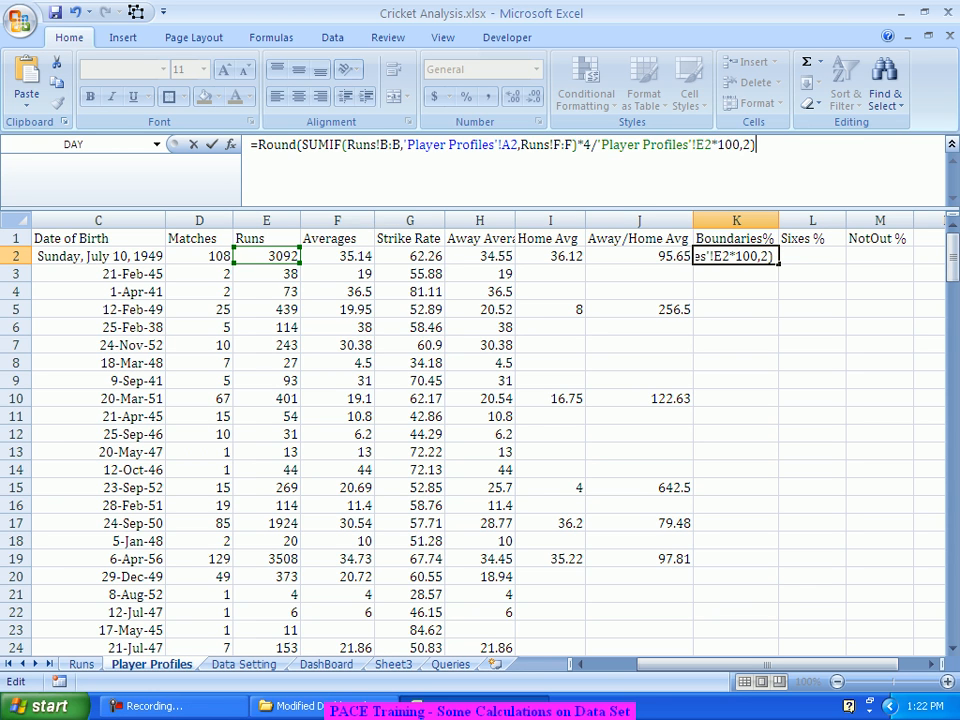
pyautogui.press('Return')
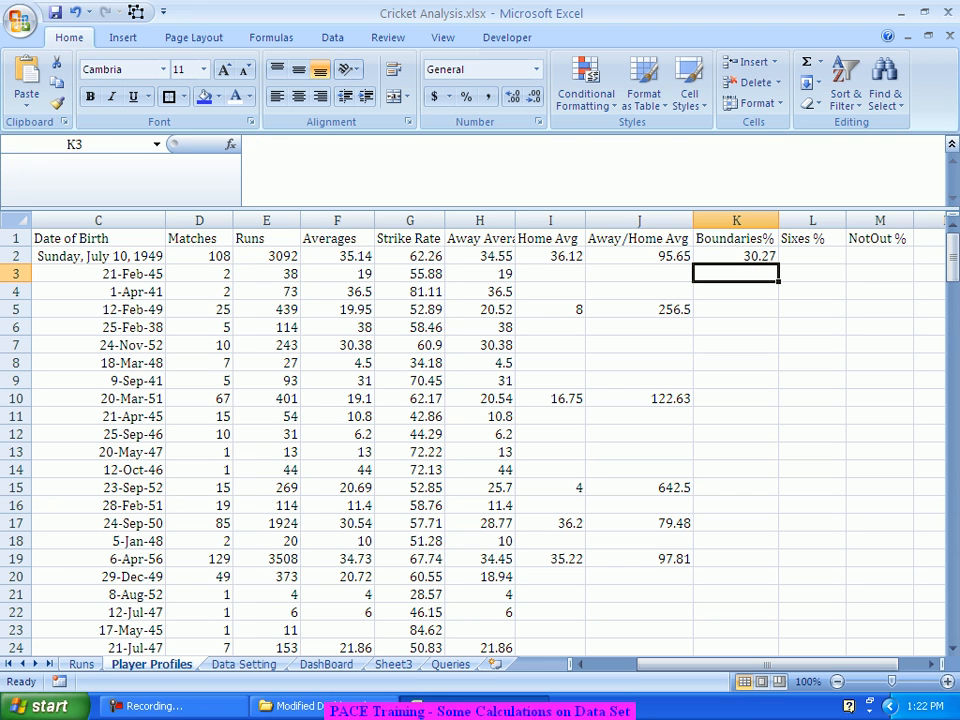
# Step: Fill K2's Boundaries% formula down to the last player row and inspect the copied formula in K4
pyautogui.press('Up')
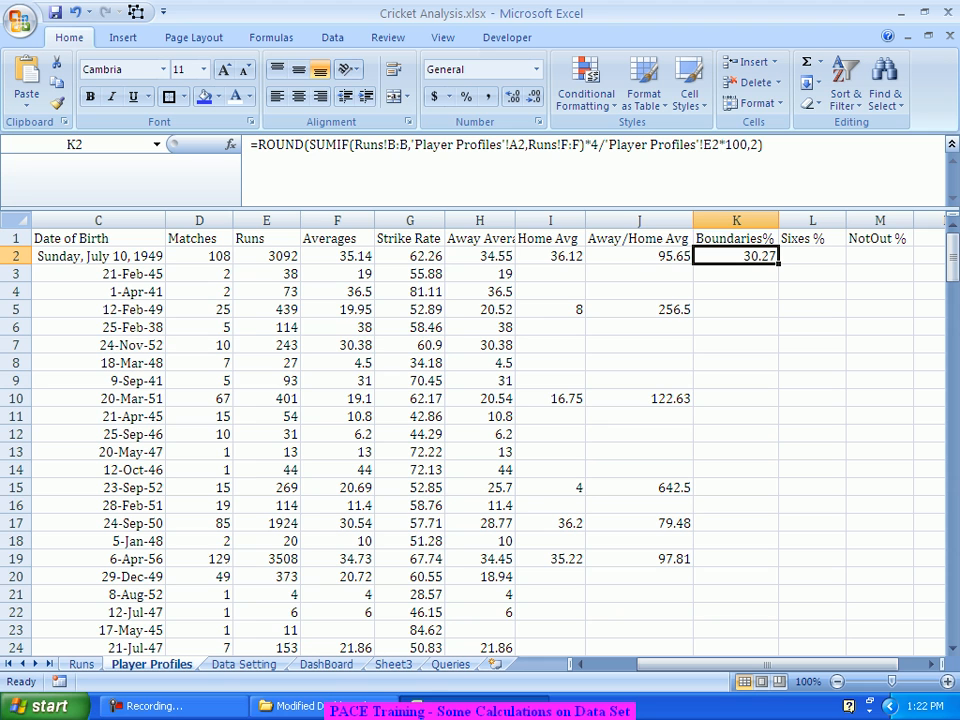
pyautogui.doubleClick(779, 263)
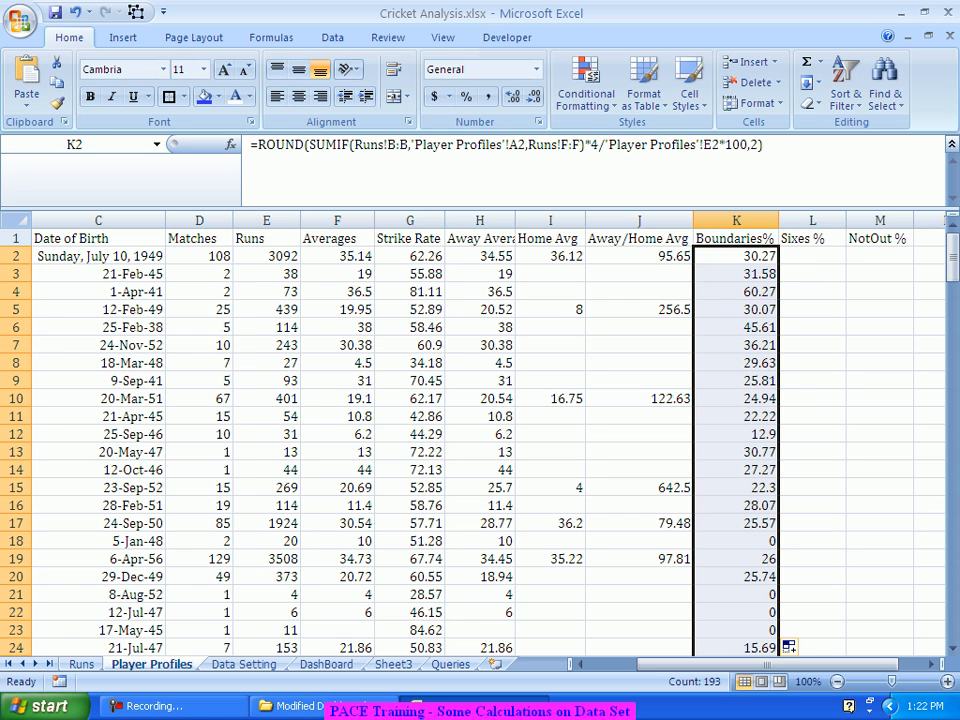
pyautogui.click(736, 292)
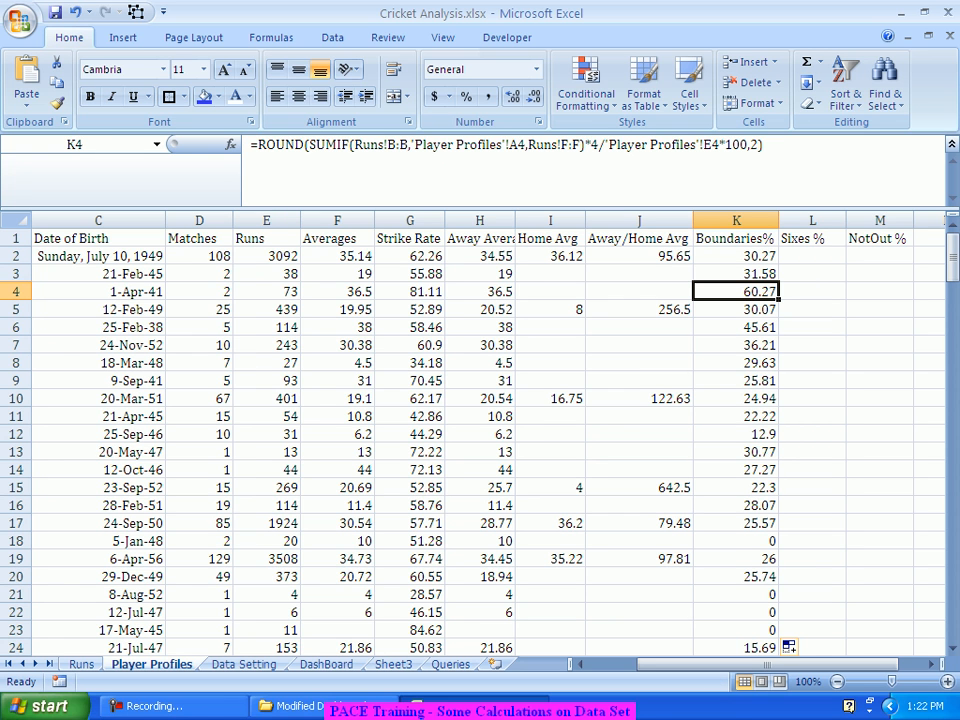
# Step: Check the copied Boundaries% formulas down to K38, and wrap K2's ROUND formula in IF(ISERR(...)) with an empty string for errors
pyautogui.scroll(-2, 480, 440)
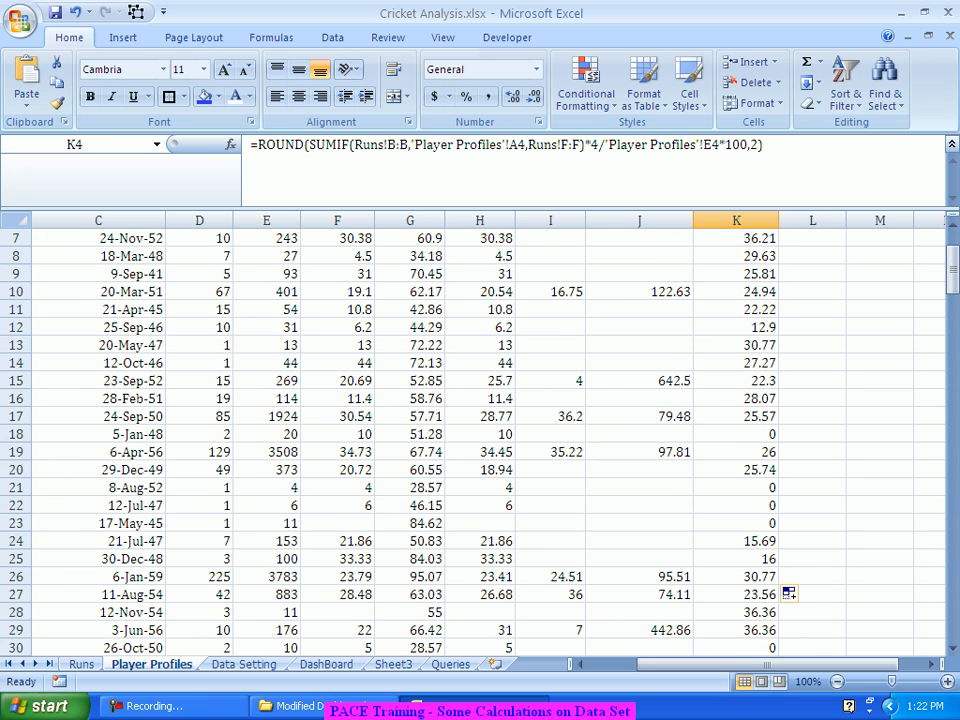
pyautogui.scroll(-4, 480, 440)
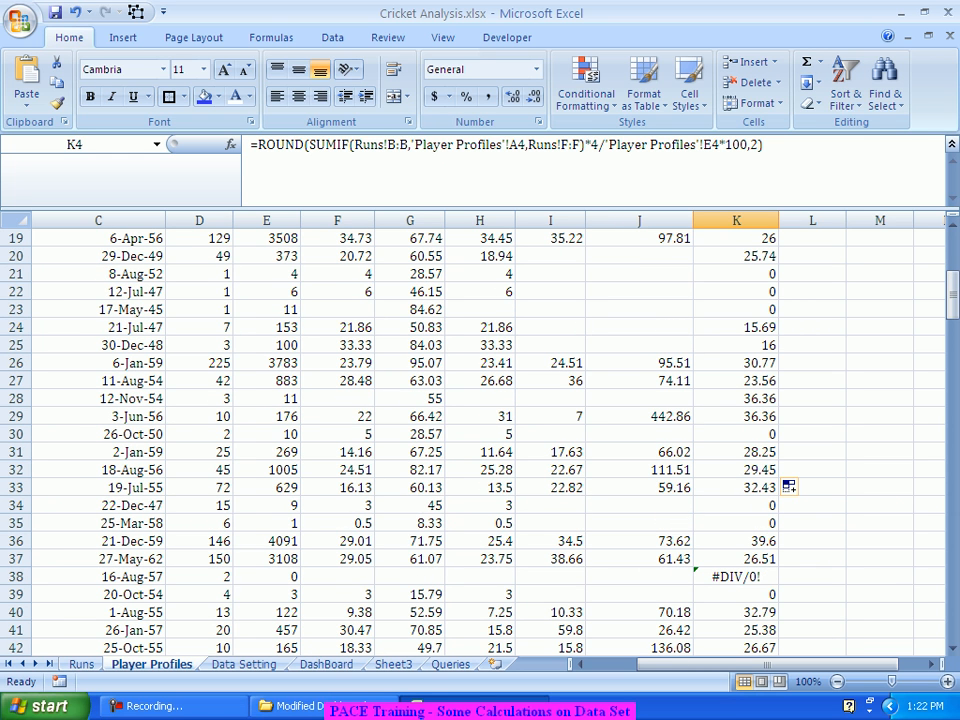
pyautogui.click(736, 577)
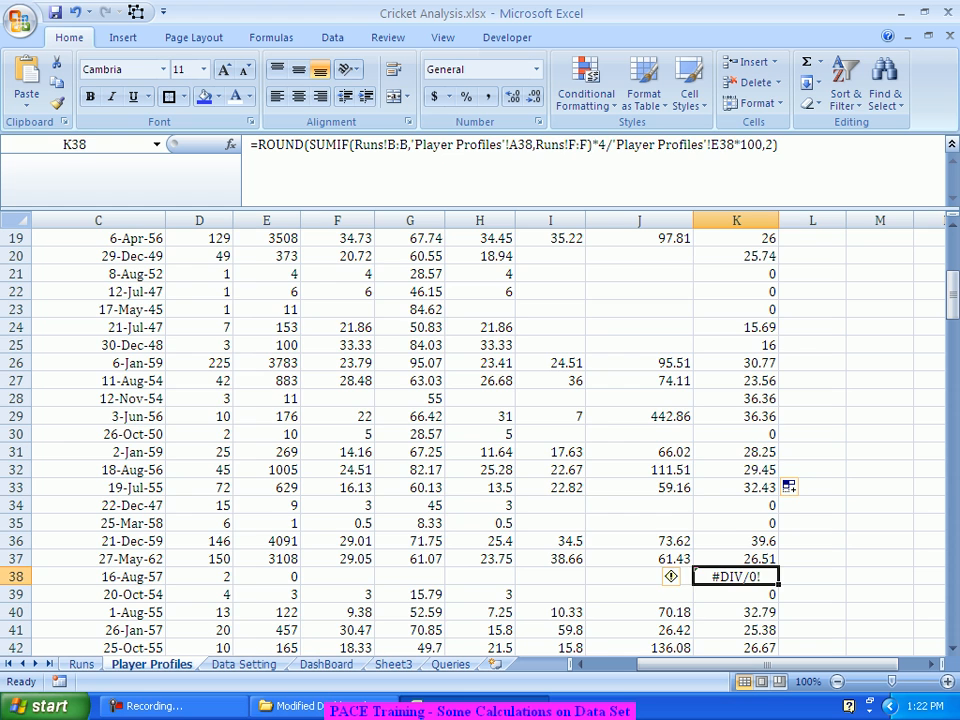
pyautogui.scroll(6, 480, 440)
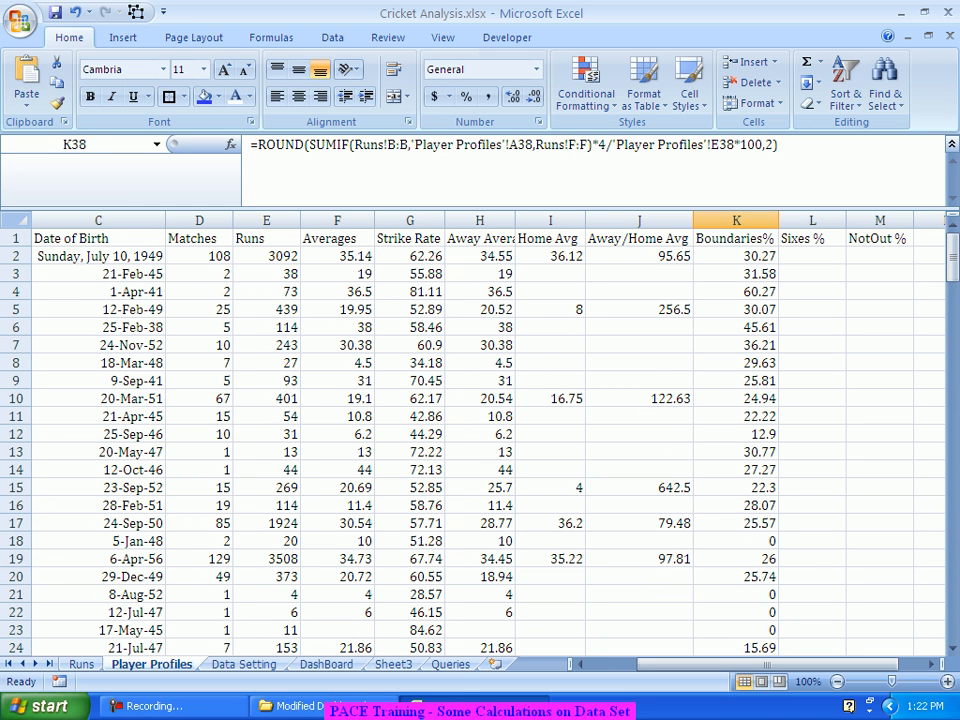
pyautogui.click(736, 256)
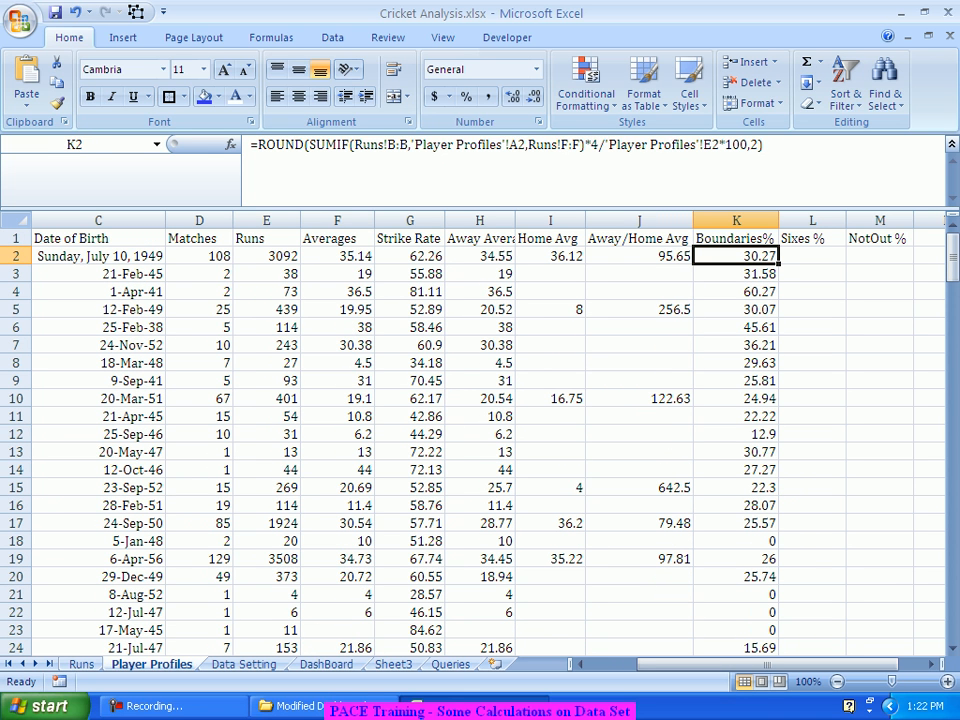
pyautogui.click(257, 144)
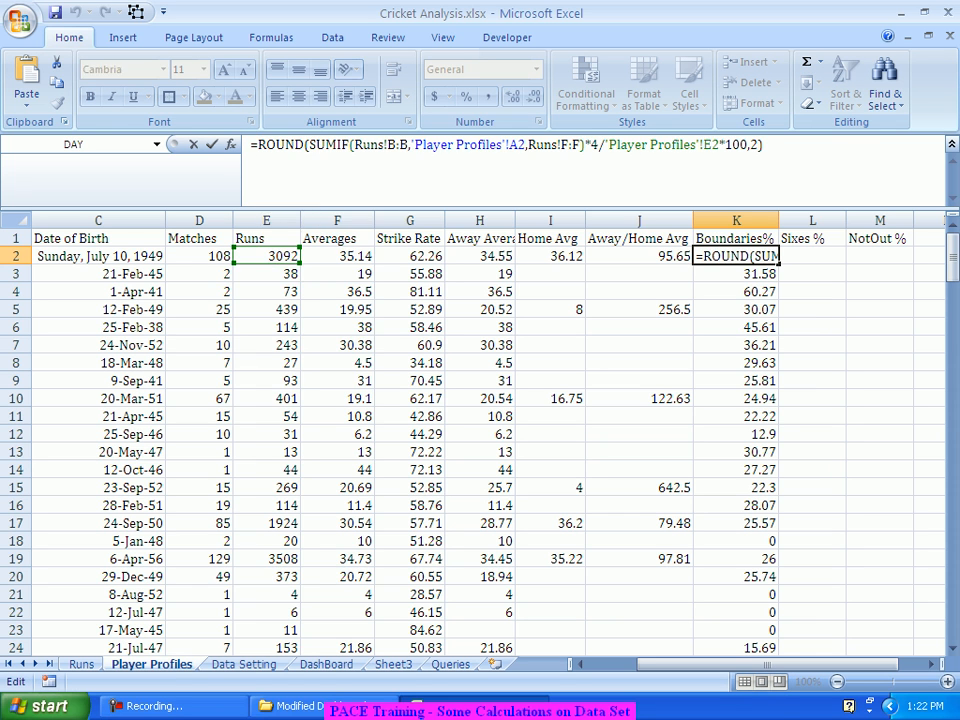
pyautogui.write('if(ISERR(')
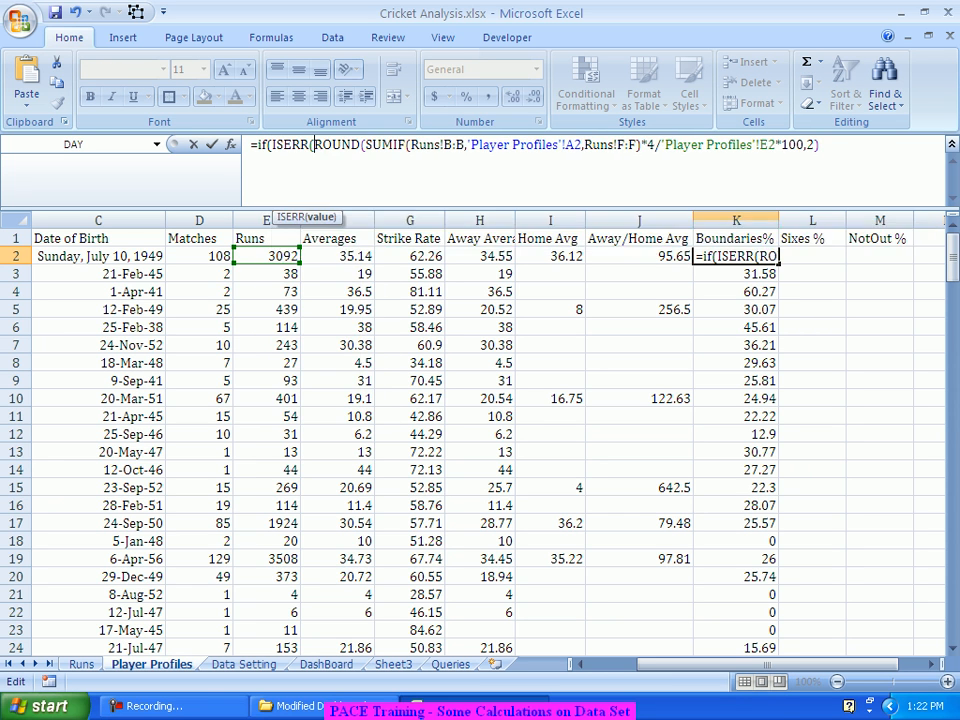
pyautogui.press('End')
pyautogui.write('),"",')
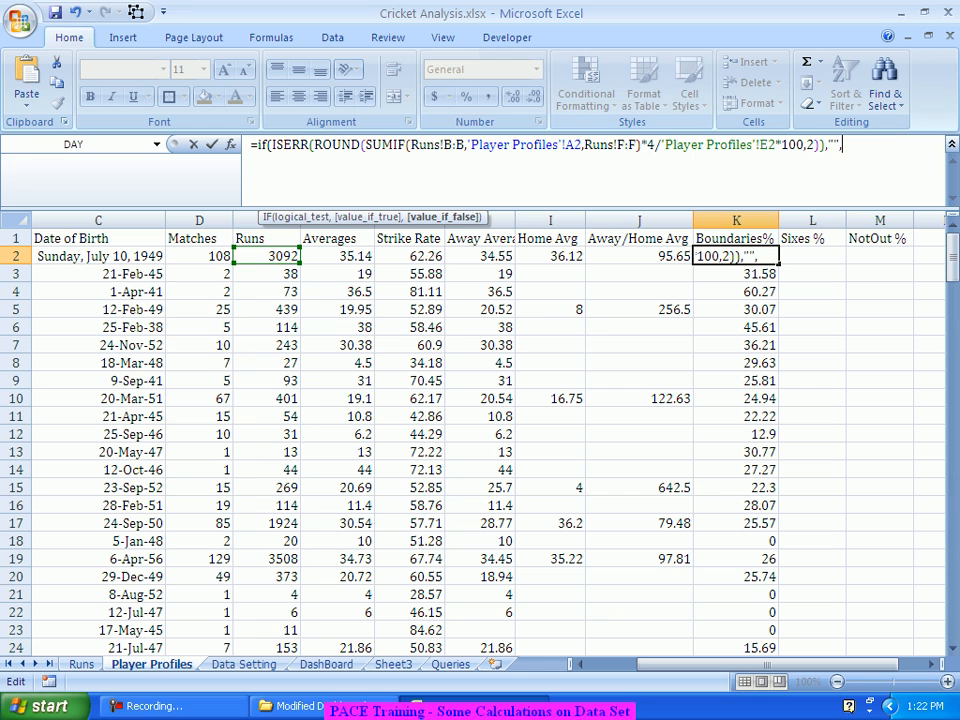
# Step: Reuse K2's ROUND(SUMIF…) expression as the IF's value_if_false and commit the formula
pyautogui.moveTo(314, 145); pyautogui.dragTo(822, 145)
pyautogui.hotkey('ctrl', 'c')
pyautogui.click(843, 145)
pyautogui.hotkey('ctrl', 'v')
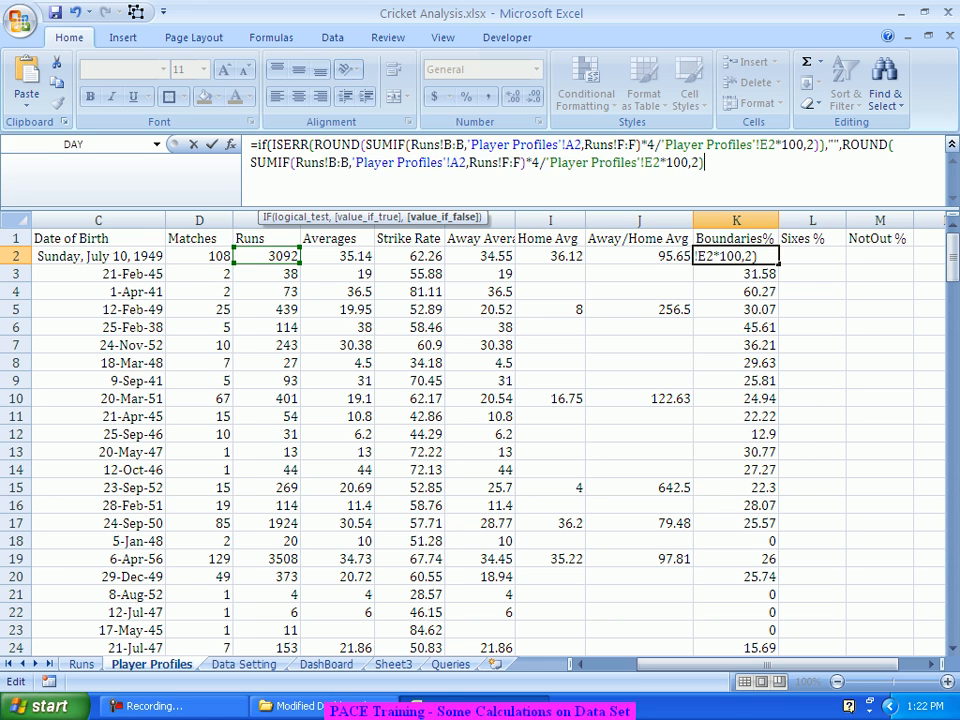
pyautogui.press('Return')
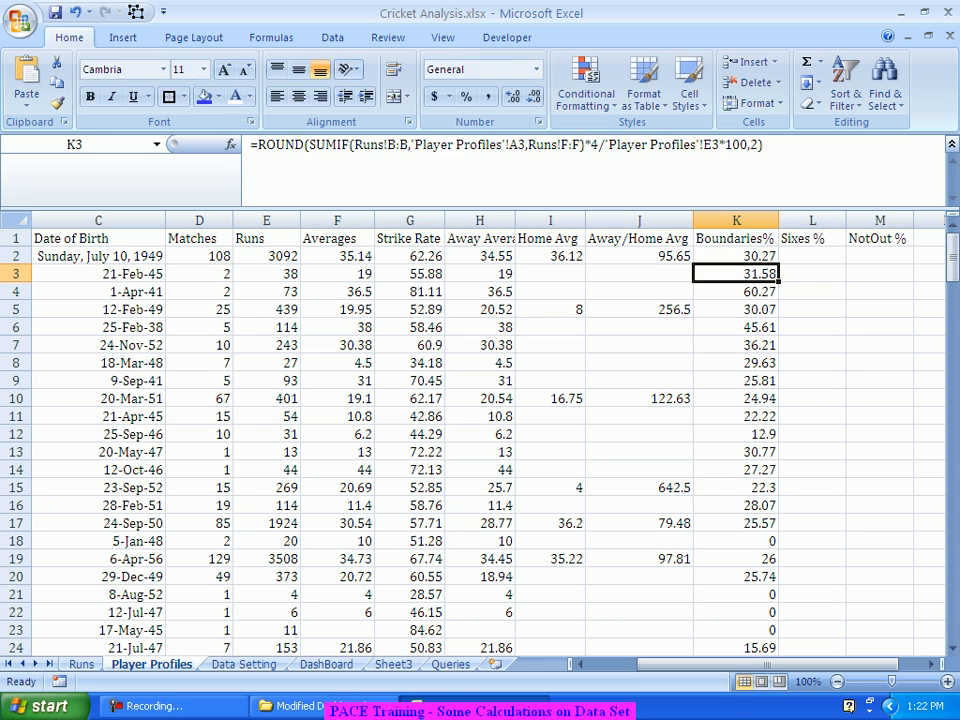
# Step: Fill K2's error-proof Boundaries% formula down to the last player row and check the copied results
pyautogui.click(736, 256)
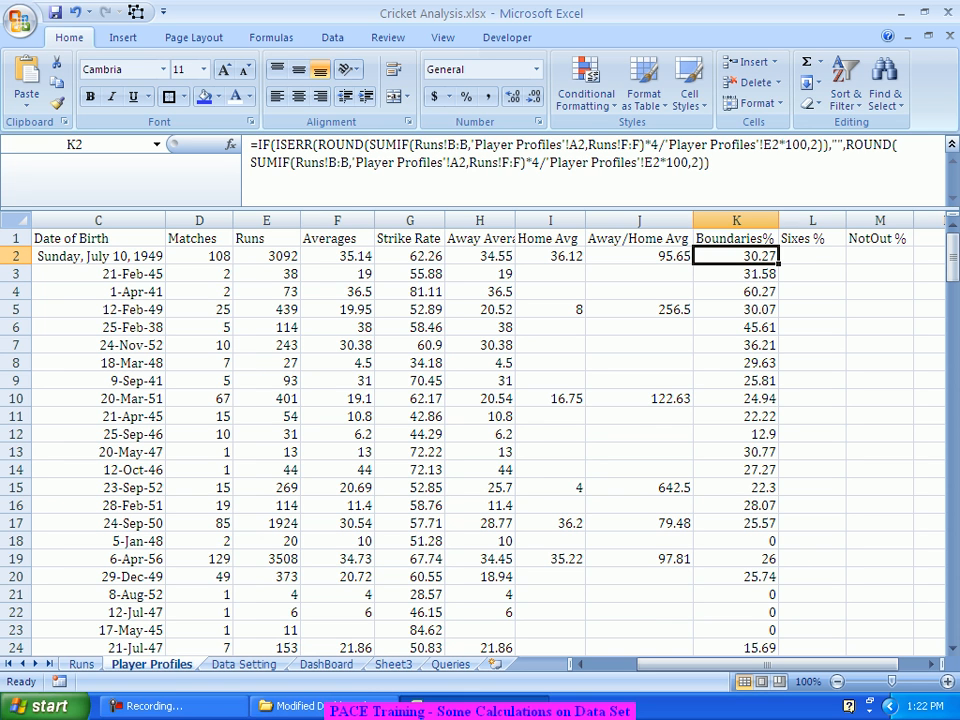
pyautogui.doubleClick(778, 264)
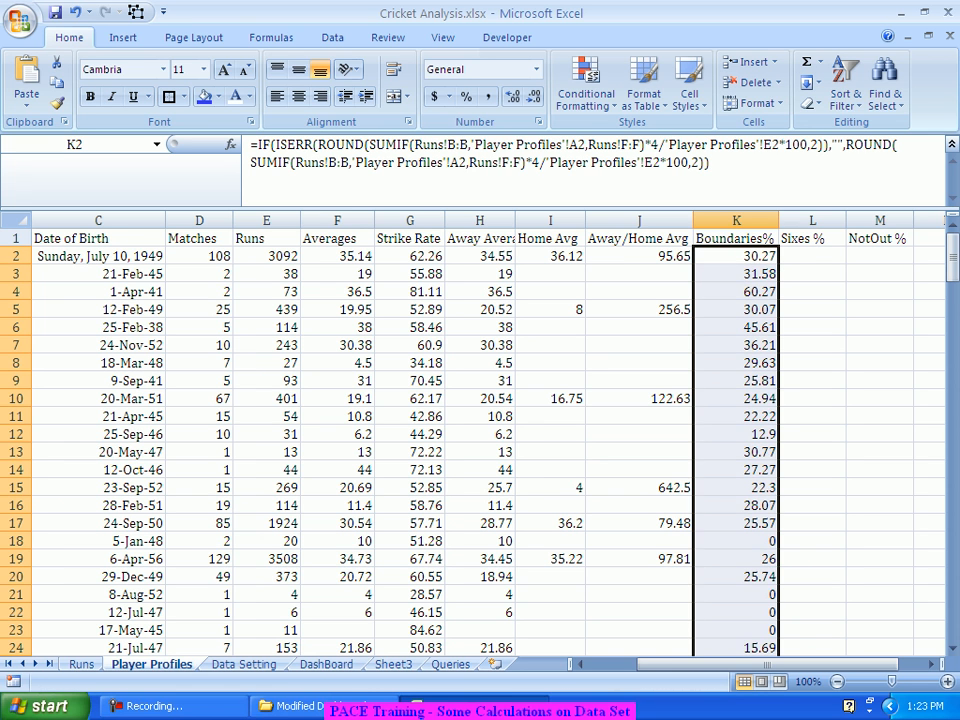
pyautogui.scroll(-4, 778, 264)
pyautogui.scroll(-4, 789, 486)
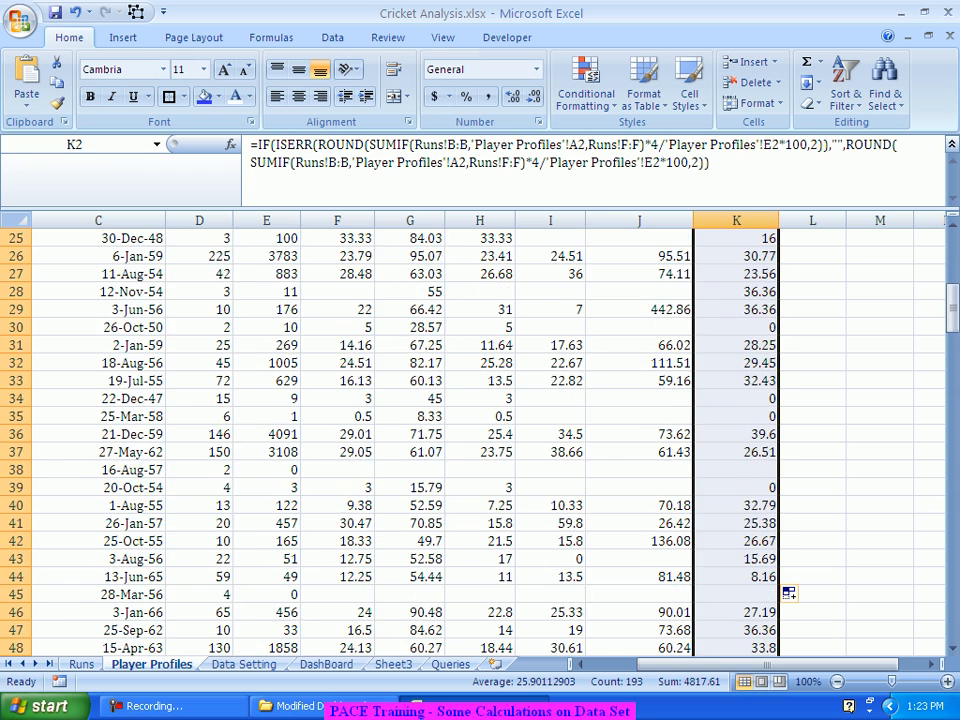
pyautogui.scroll(8, 789, 486)
pyautogui.click(880, 416)
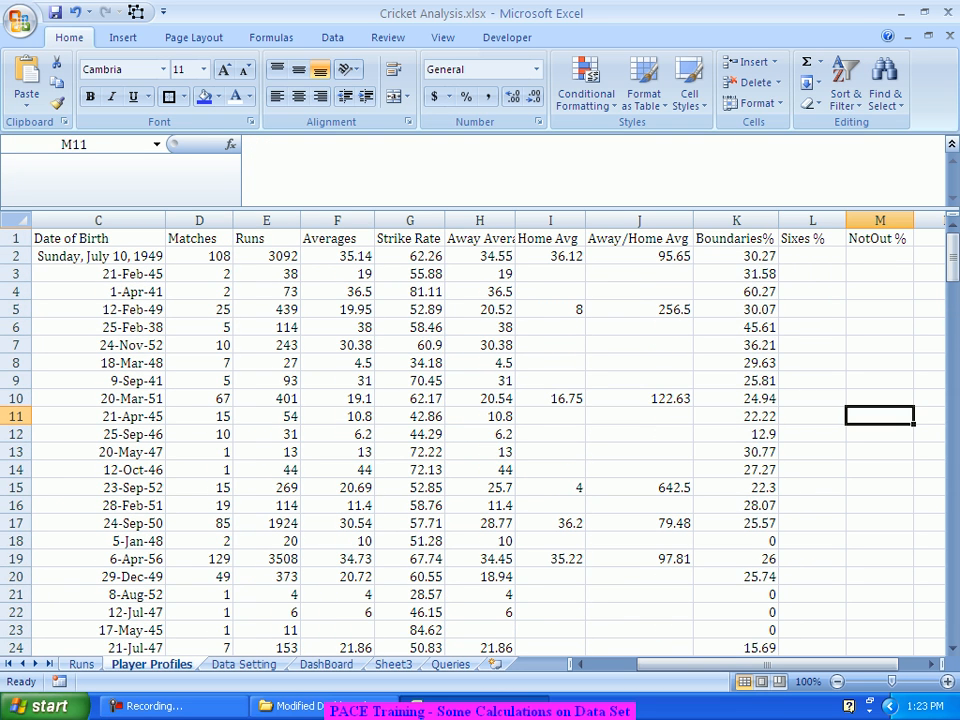
# Step: Copy the Boundaries% formula text from K2 into Sixes % cell L2 with its references unchanged
pyautogui.click(812, 256)
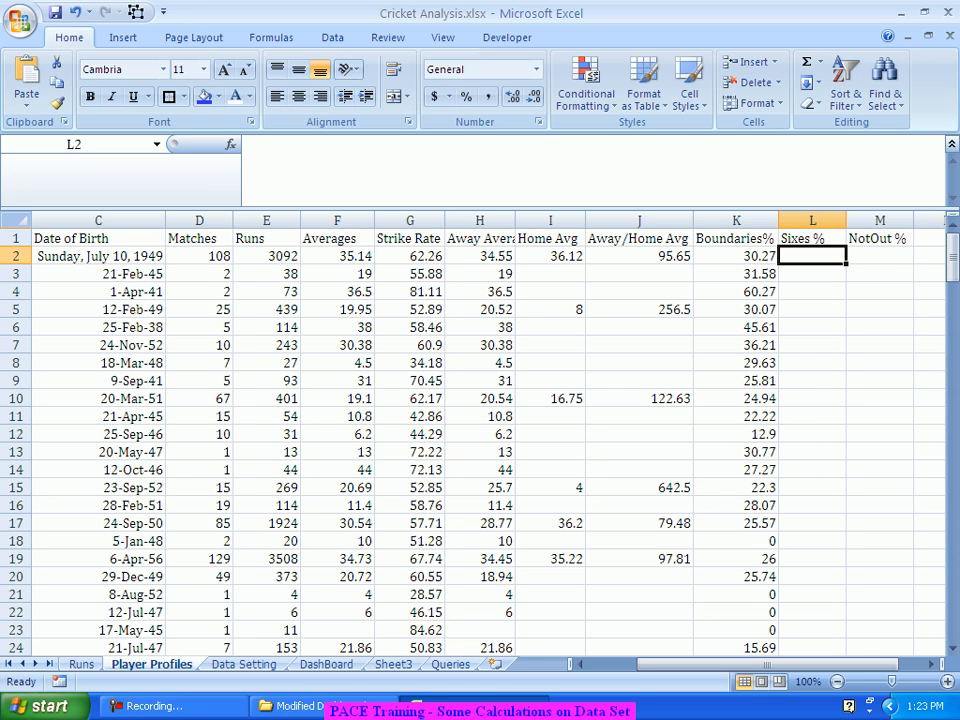
pyautogui.click(736, 256)
pyautogui.moveTo(715, 190); pyautogui.dragTo(250, 144)
pyautogui.hotkey('ctrl', 'c')
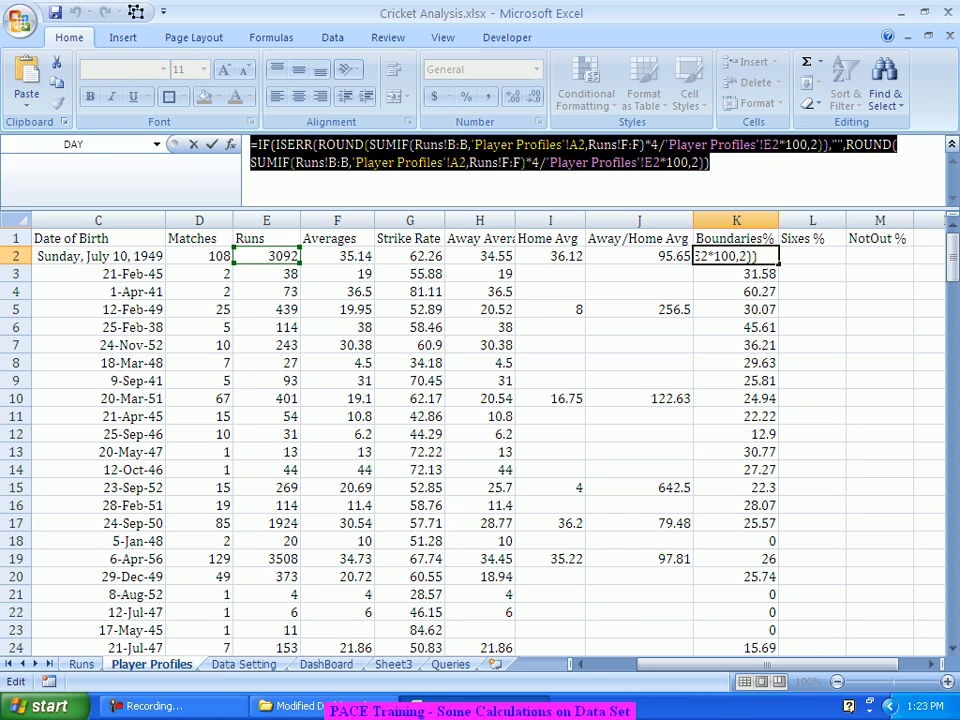
pyautogui.press('Escape')
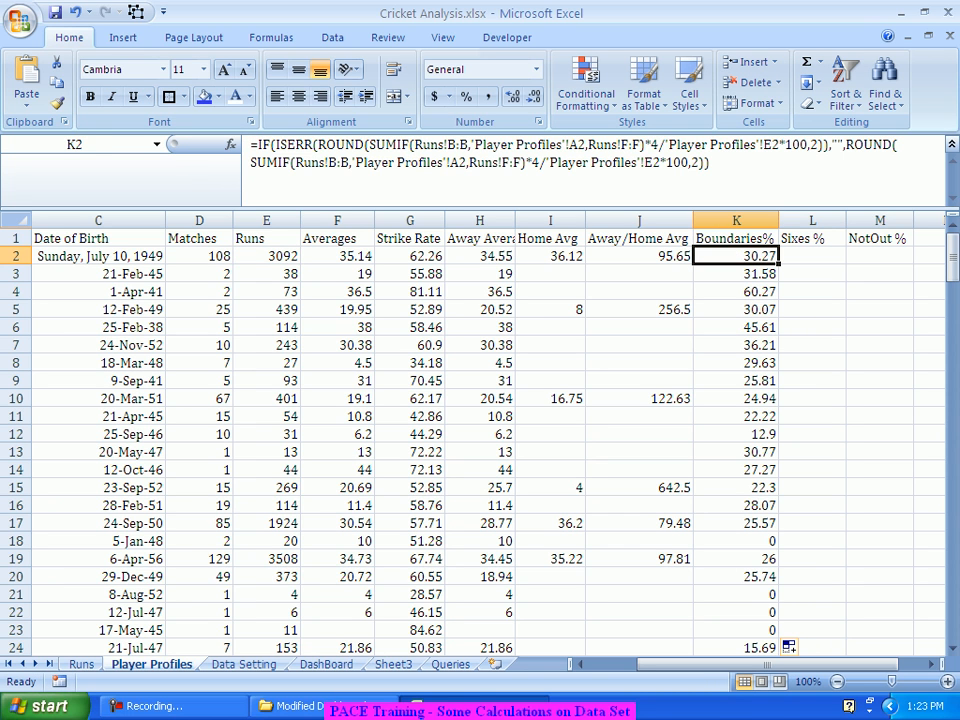
pyautogui.click(812, 256)
pyautogui.hotkey('ctrl', 'v')
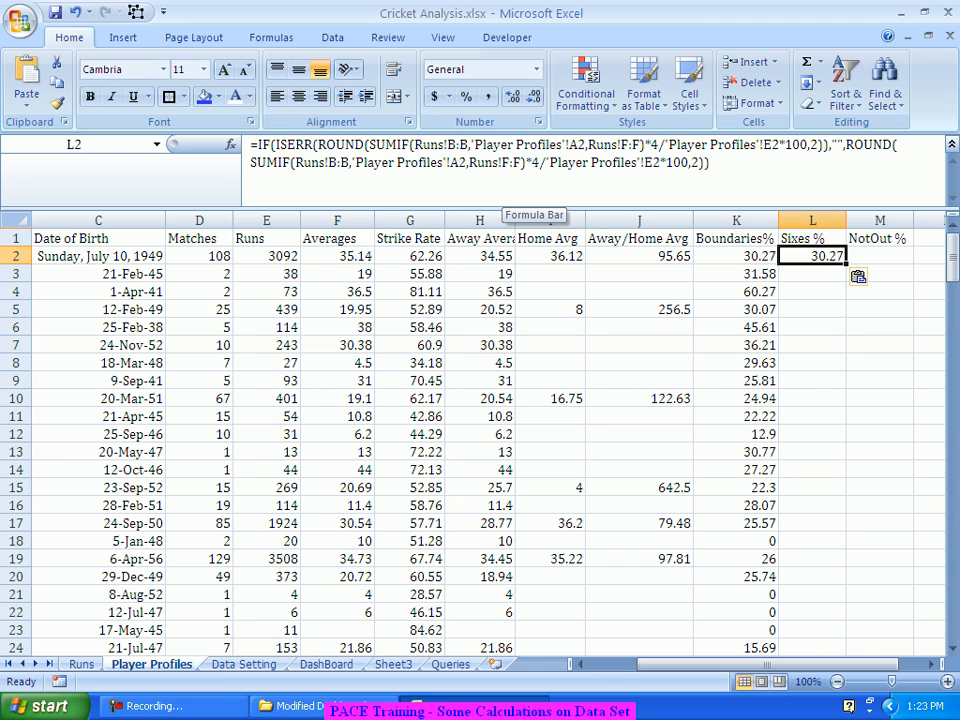
# Step: Replace the sum range F:F with G:G in both SUMIFs of L2 and commit the formula
pyautogui.moveTo(621, 145); pyautogui.dragTo(640, 145)
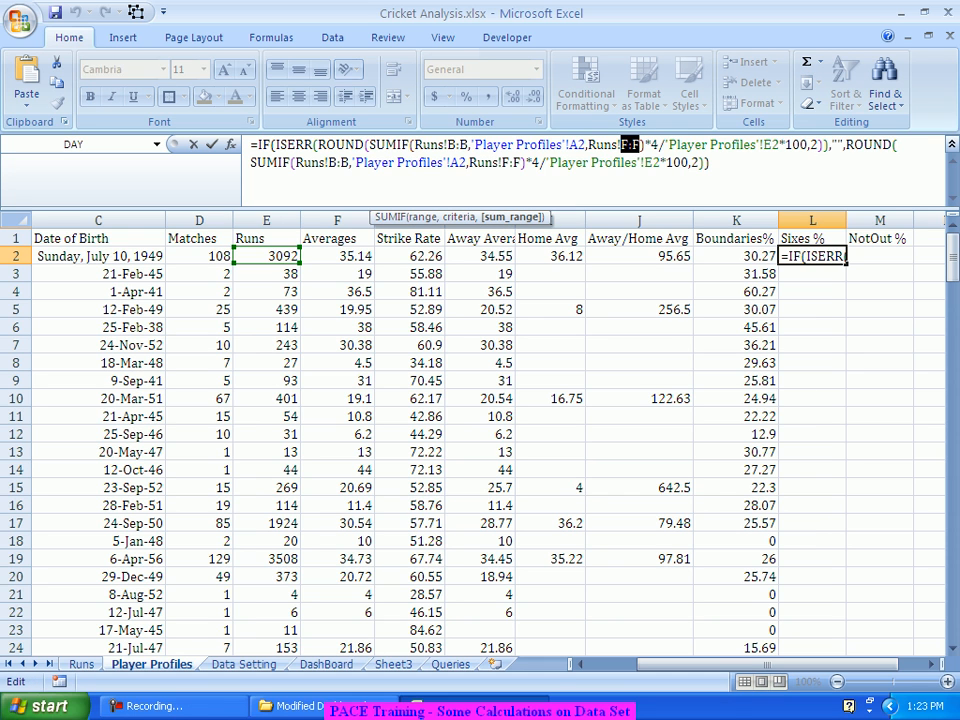
pyautogui.write('G:G')
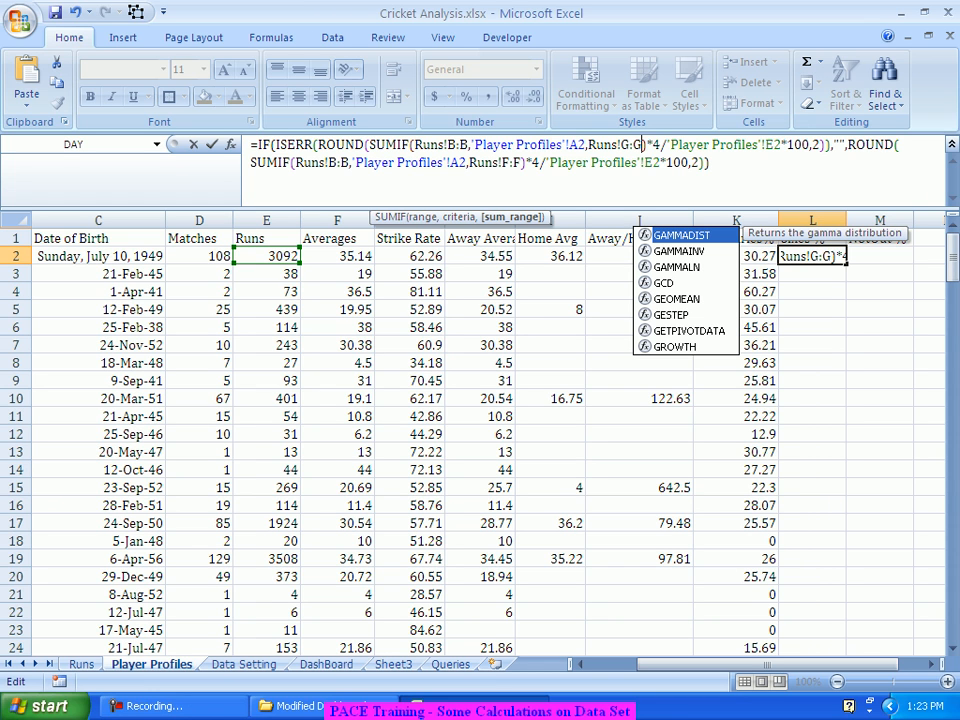
pyautogui.moveTo(502, 163); pyautogui.dragTo(521, 163)
pyautogui.write('G:G')
pyautogui.press('Return')
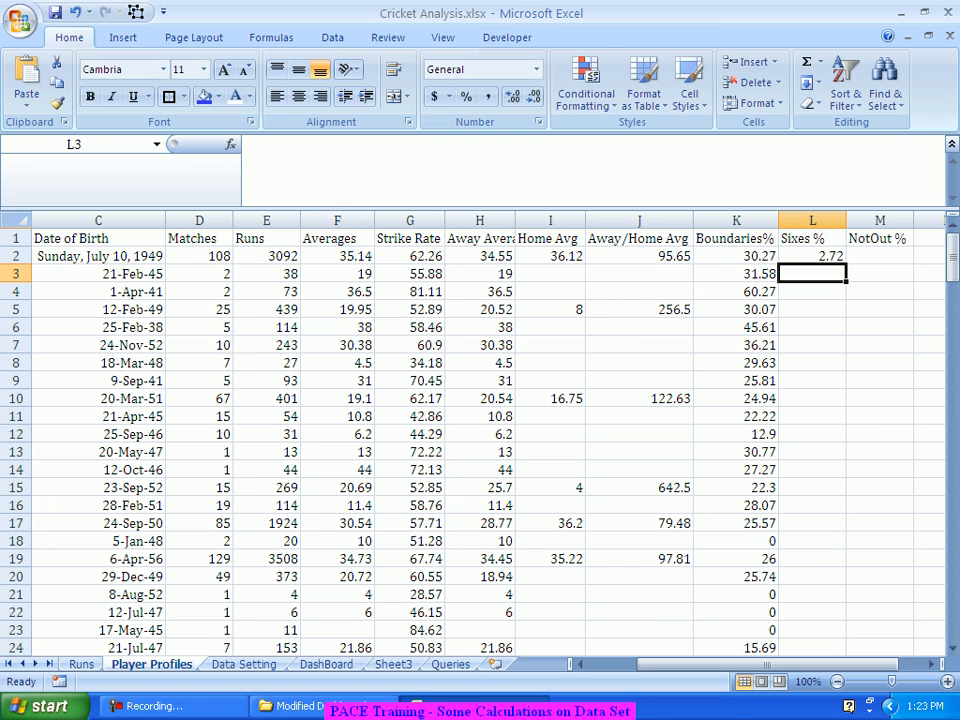
# Step: Fill L2's Sixes % formula down to the last player row and check the copied results
pyautogui.press('Up')
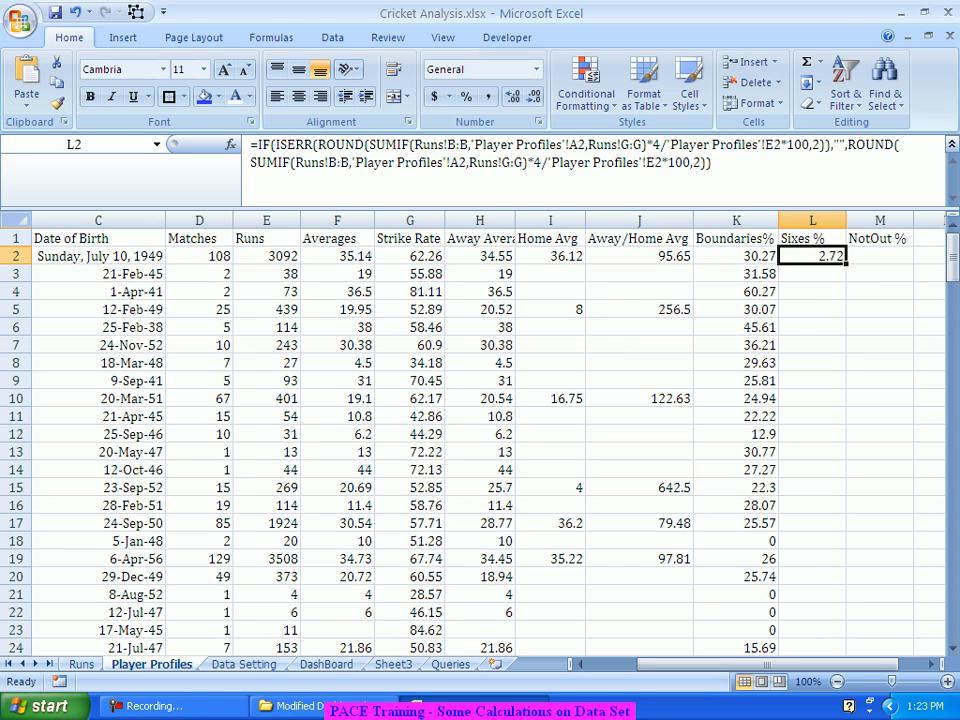
pyautogui.doubleClick(846, 263)
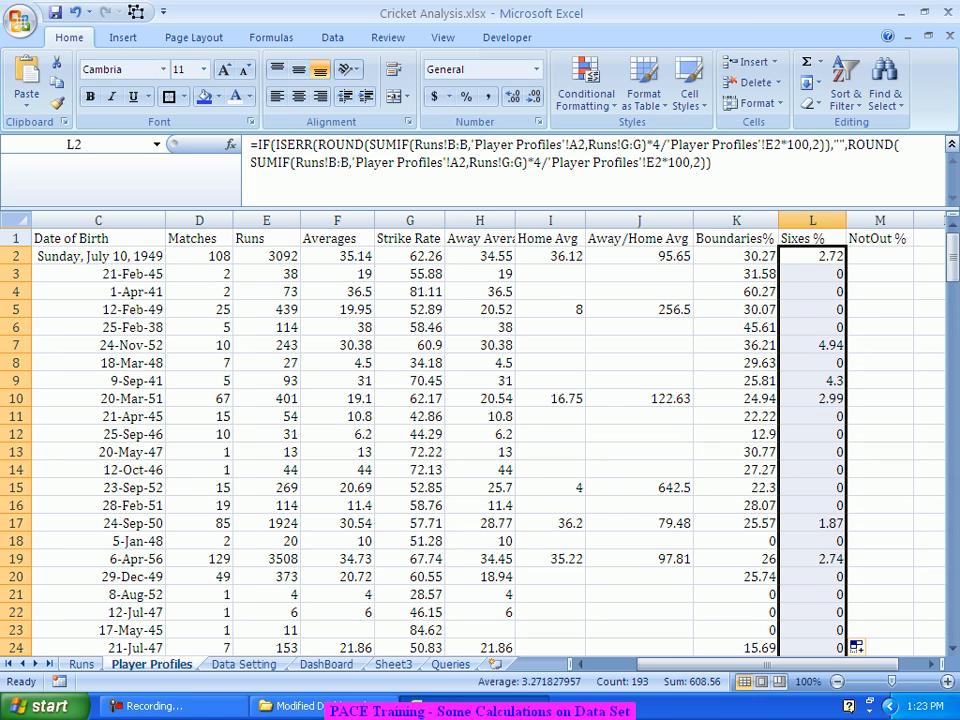
pyautogui.scroll(-3, 480, 440)
pyautogui.scroll(-2, 480, 440)
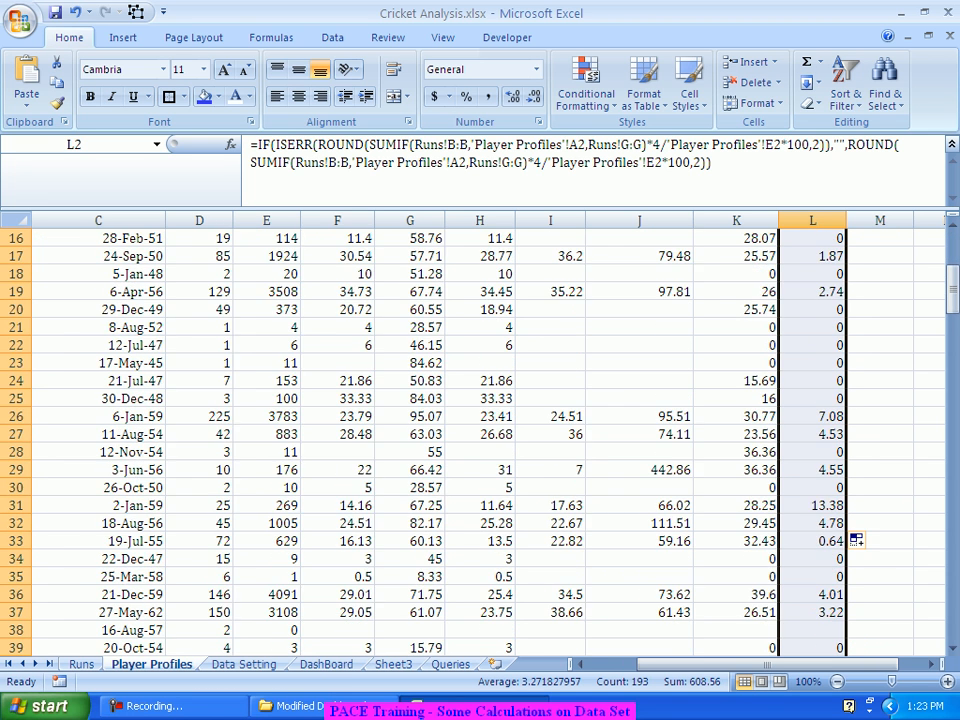
pyautogui.scroll(5, 480, 440)
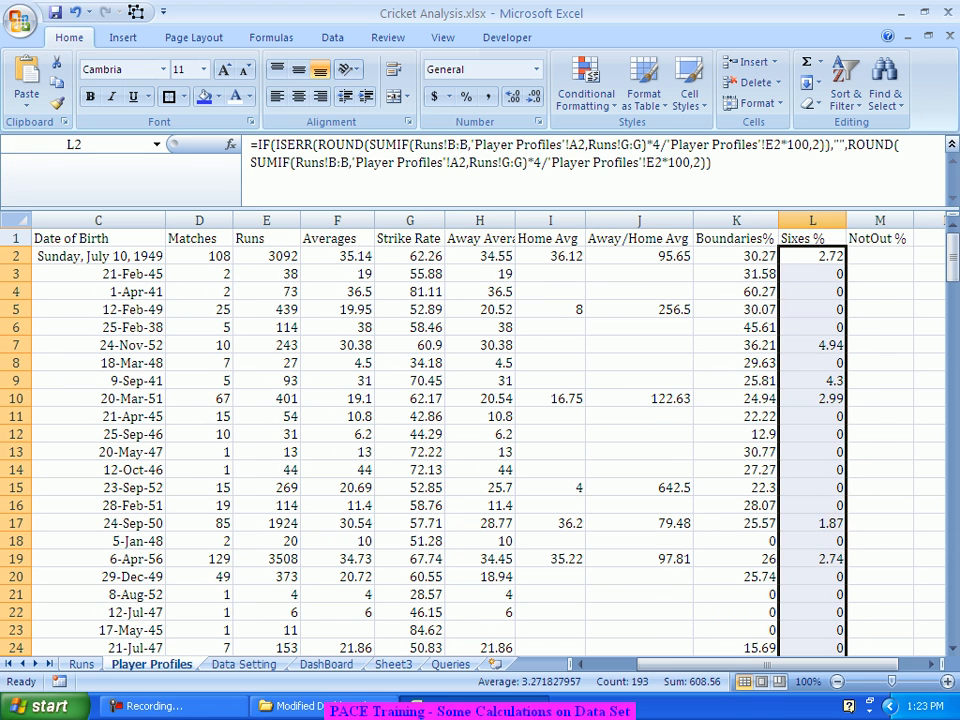
# Step: Start a COUNTIFS formula in NotOut % cell M2 on Player Profiles
pyautogui.click(880, 256)
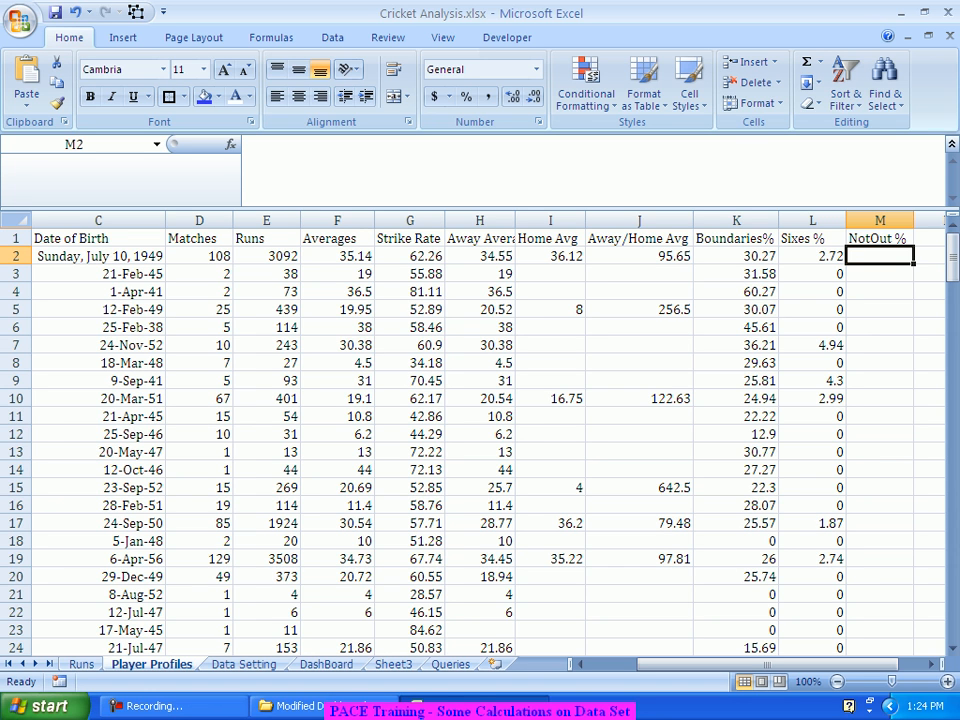
pyautogui.write('=')
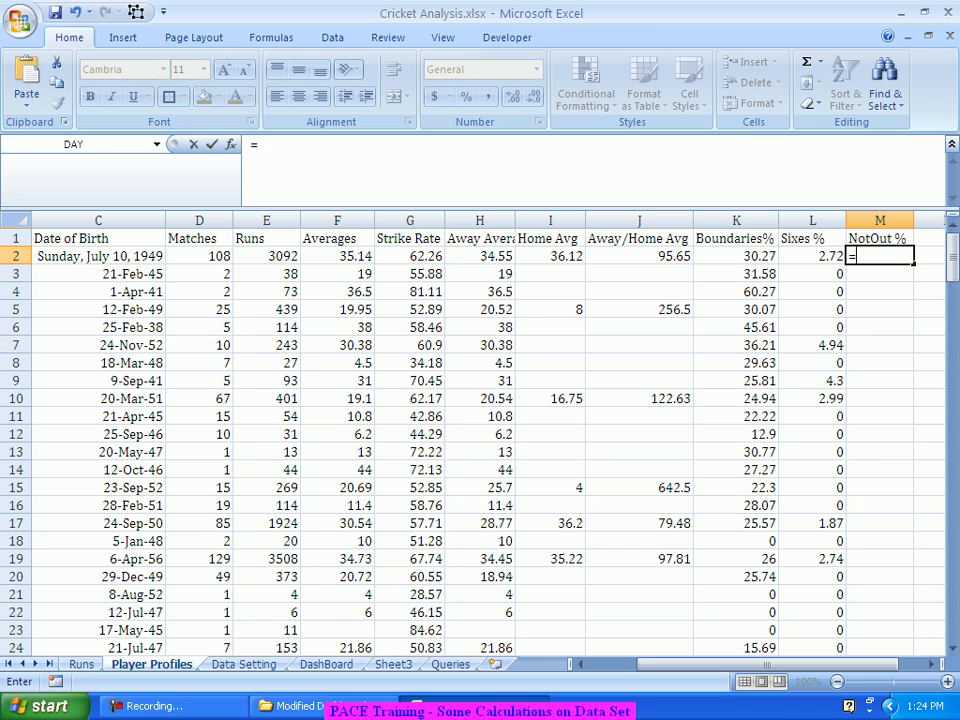
pyautogui.write('cou')
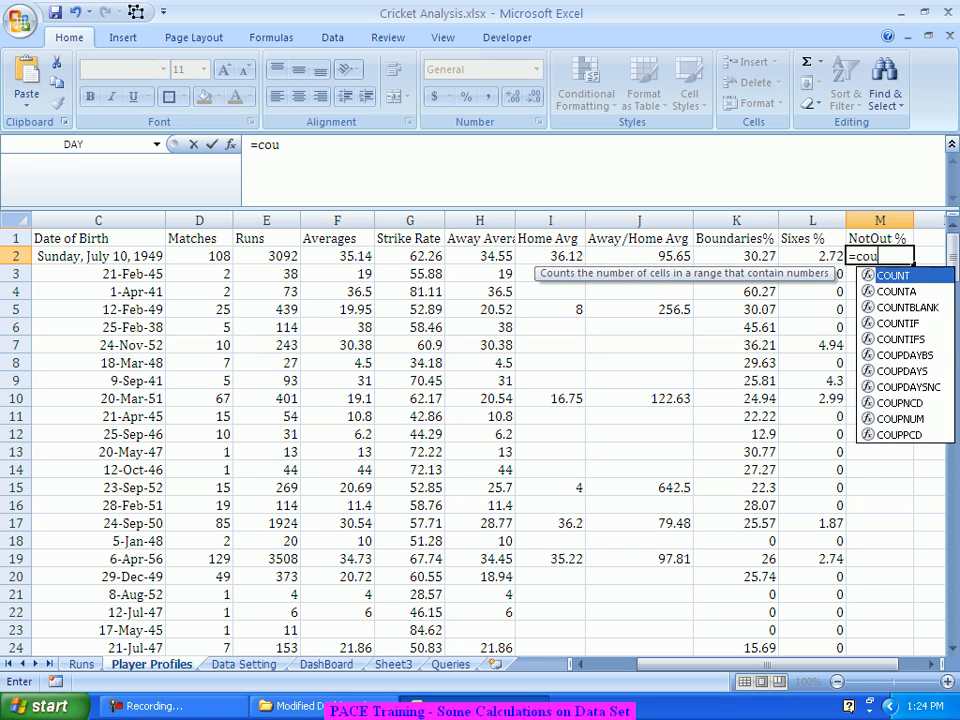
pyautogui.write('ntif')
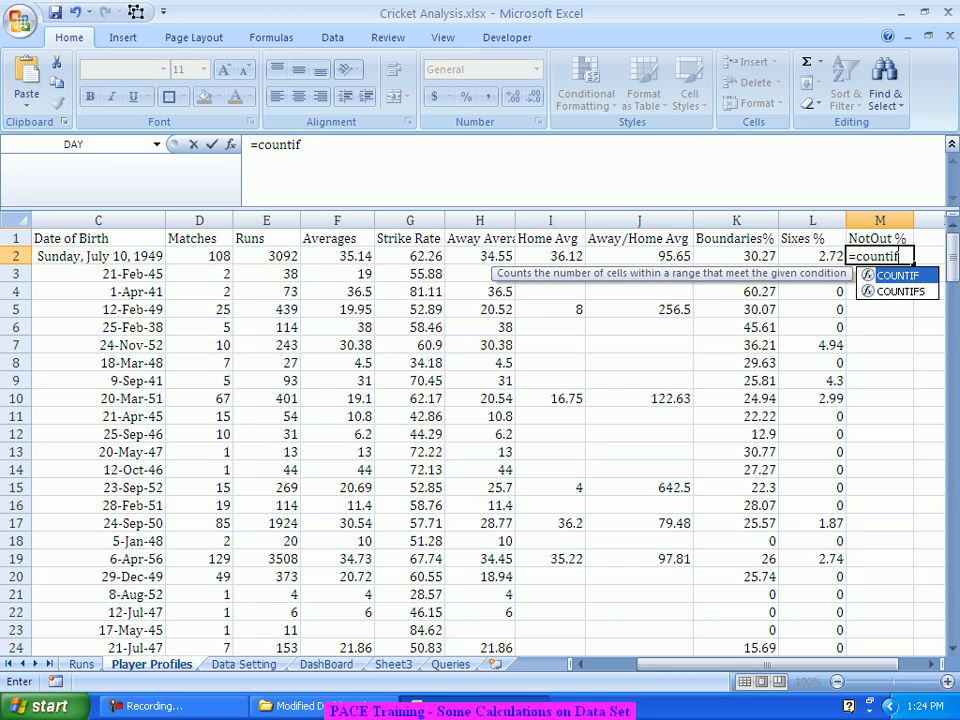
pyautogui.write('s(')
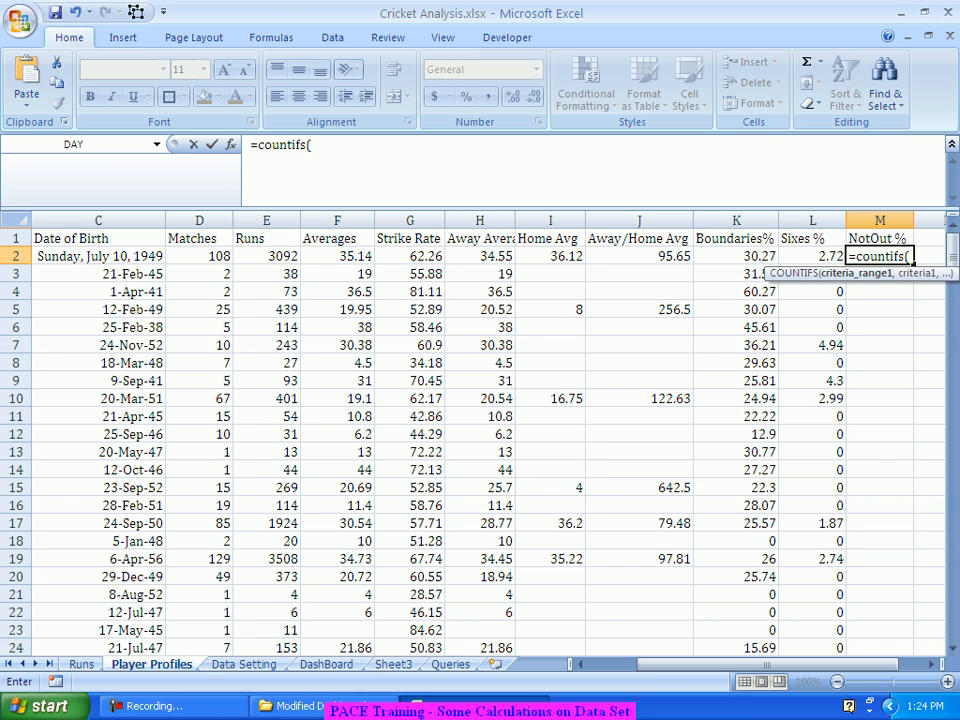
# Step: Use the player column Runs!B:B as the first COUNTIFS criteria range and Player Profiles cell A2 as its criterion
pyautogui.hotkey('ctrl', 'pageup')
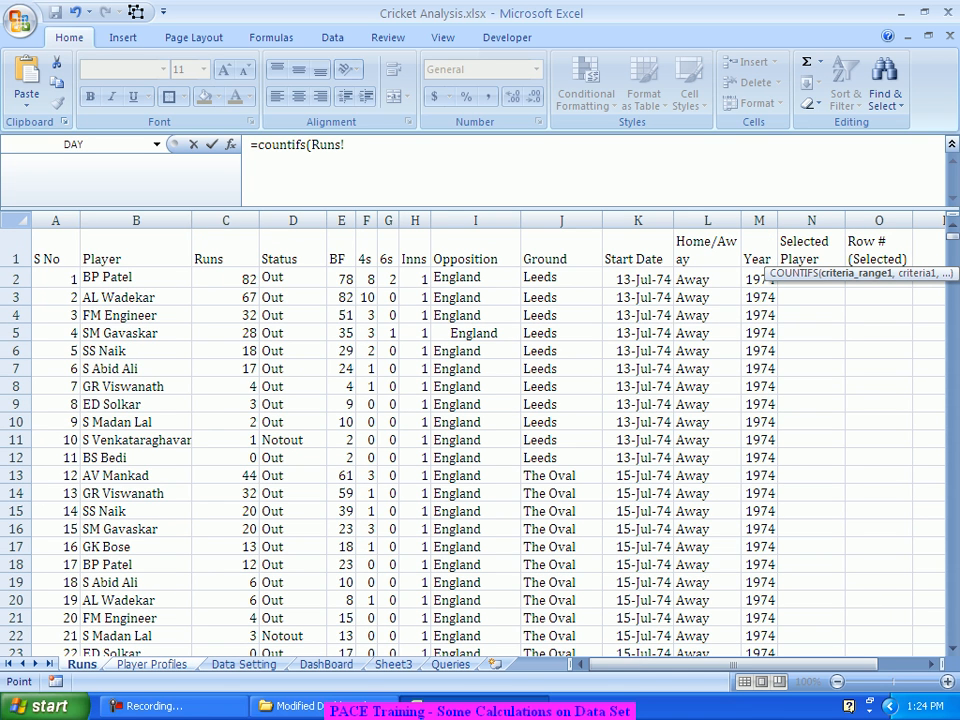
pyautogui.click(136, 220)
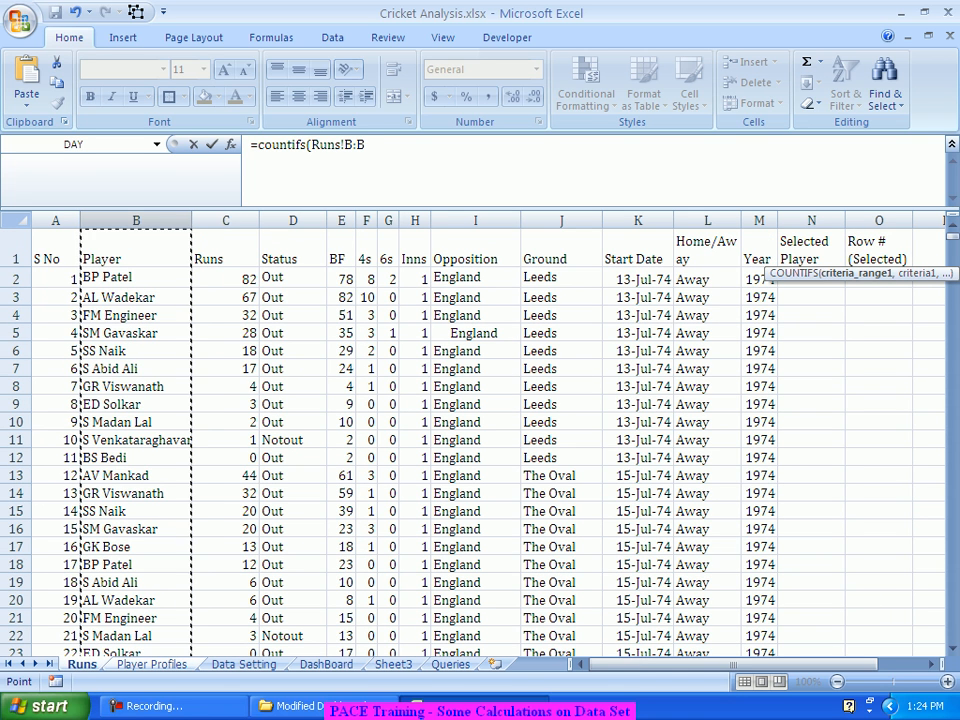
pyautogui.write(',')
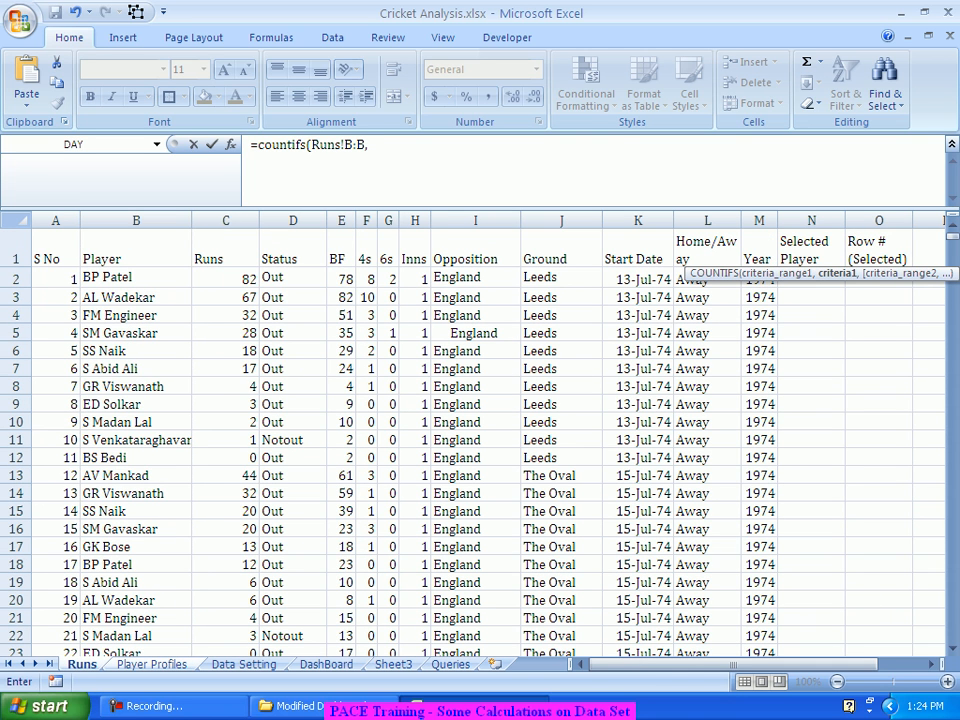
pyautogui.click(152, 664)
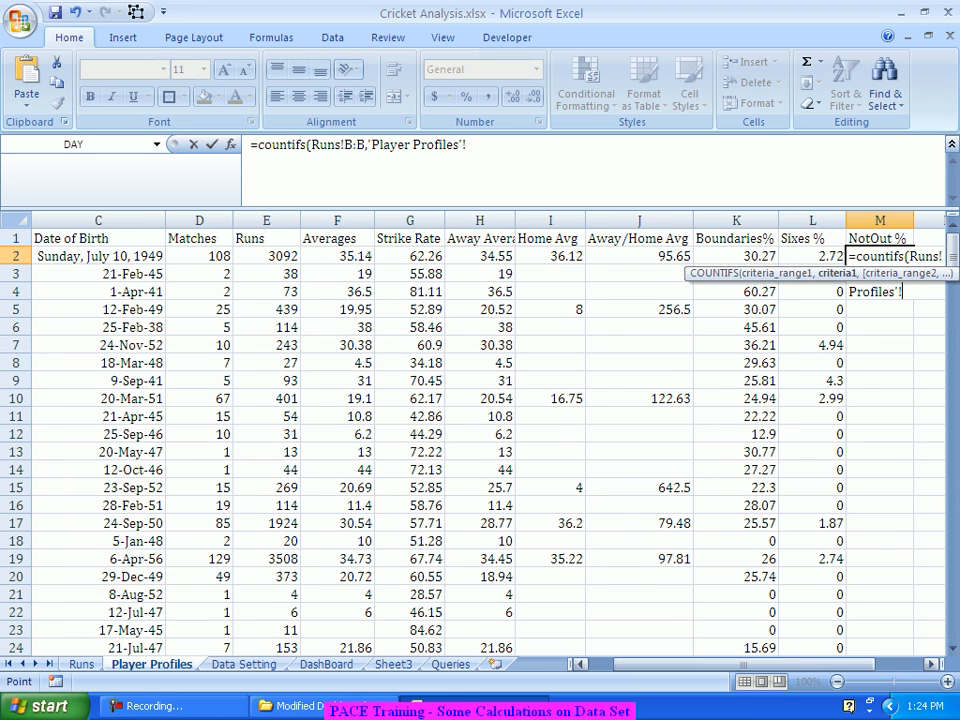
pyautogui.moveTo(726, 664); pyautogui.dragTo(694, 664)
pyautogui.click(40, 256)
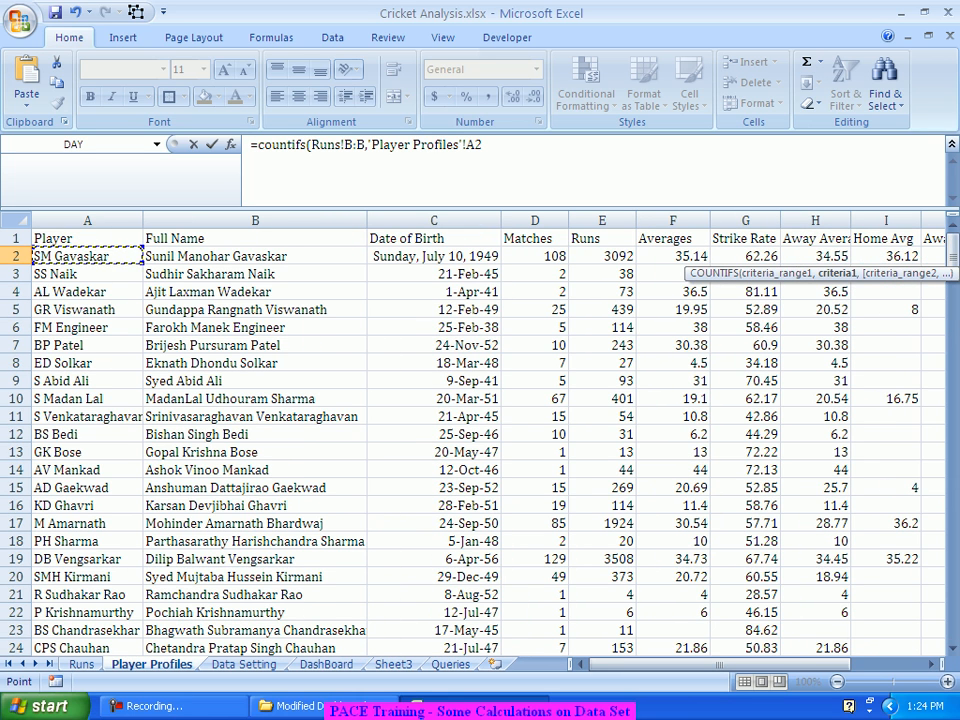
# Step: Add the Status column Runs!D:D with the criterion "Notout" as the second COUNTIFS condition and close the function
pyautogui.write(',')
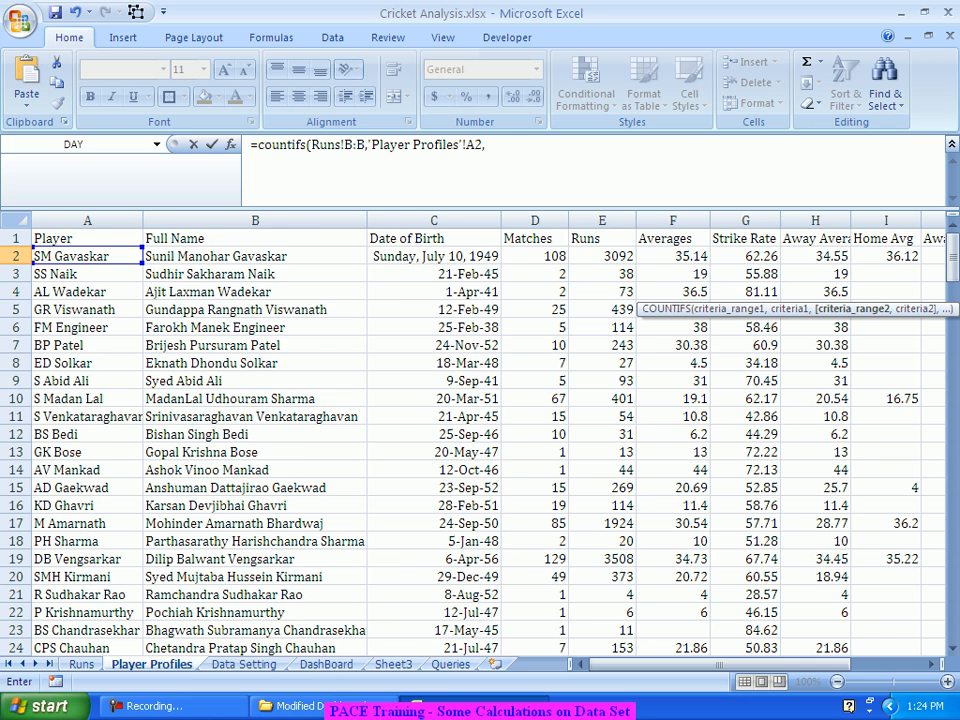
pyautogui.click(82, 664)
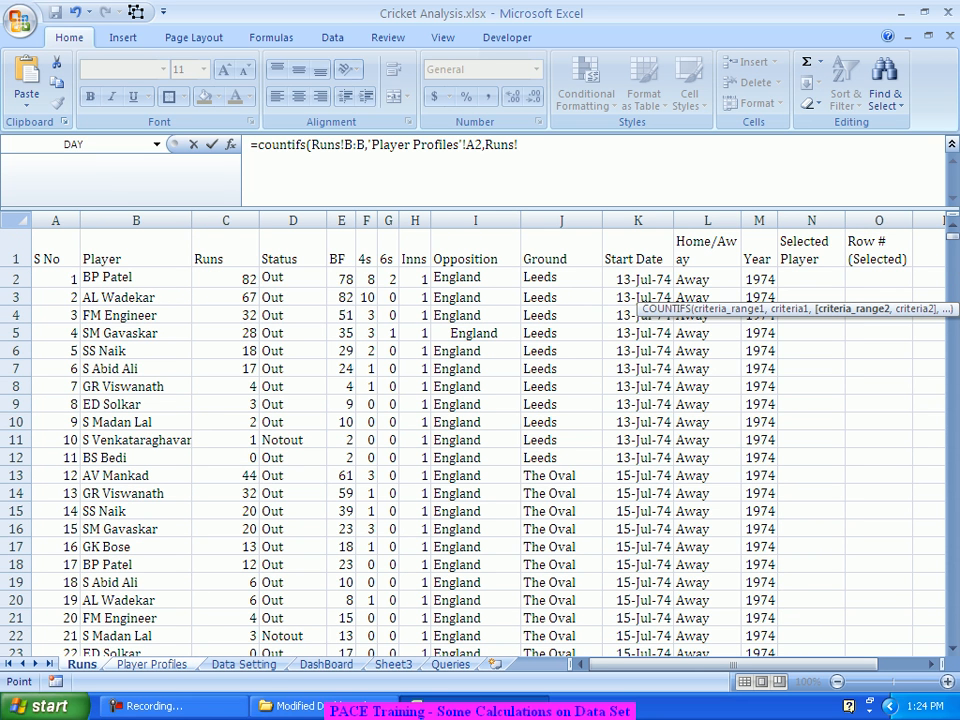
pyautogui.click(293, 220)
pyautogui.write(',"Notout")')
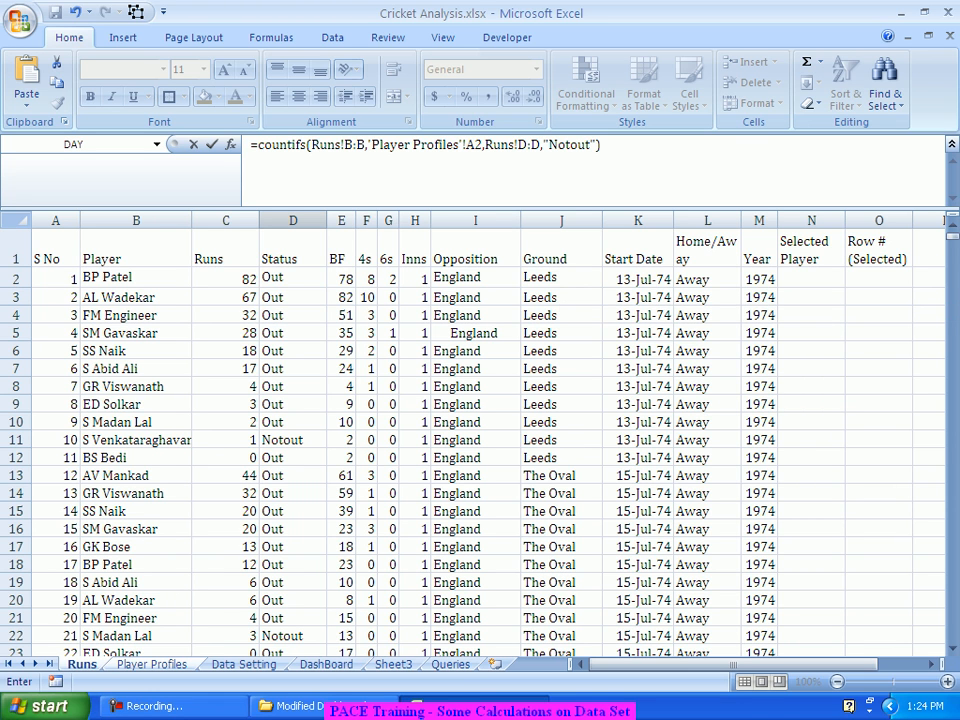
# Step: Divide the not-out count by the Matches value in Player Profiles cell D2 and multiply it by 100
pyautogui.write('/')
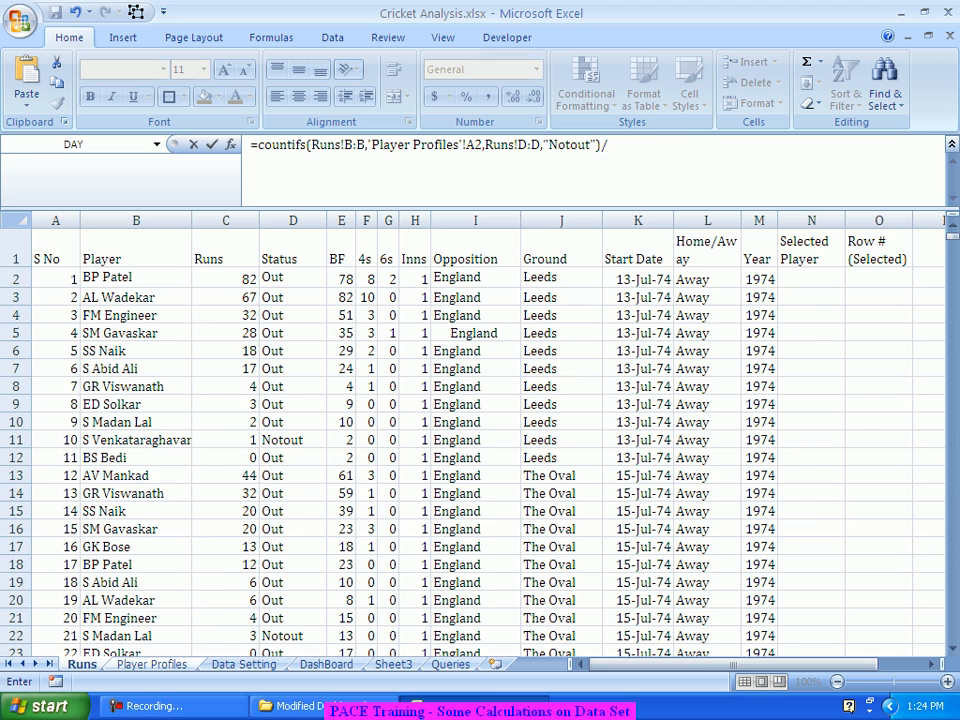
pyautogui.hotkey('ctrl', 'pagedown')
pyautogui.click(535, 256)
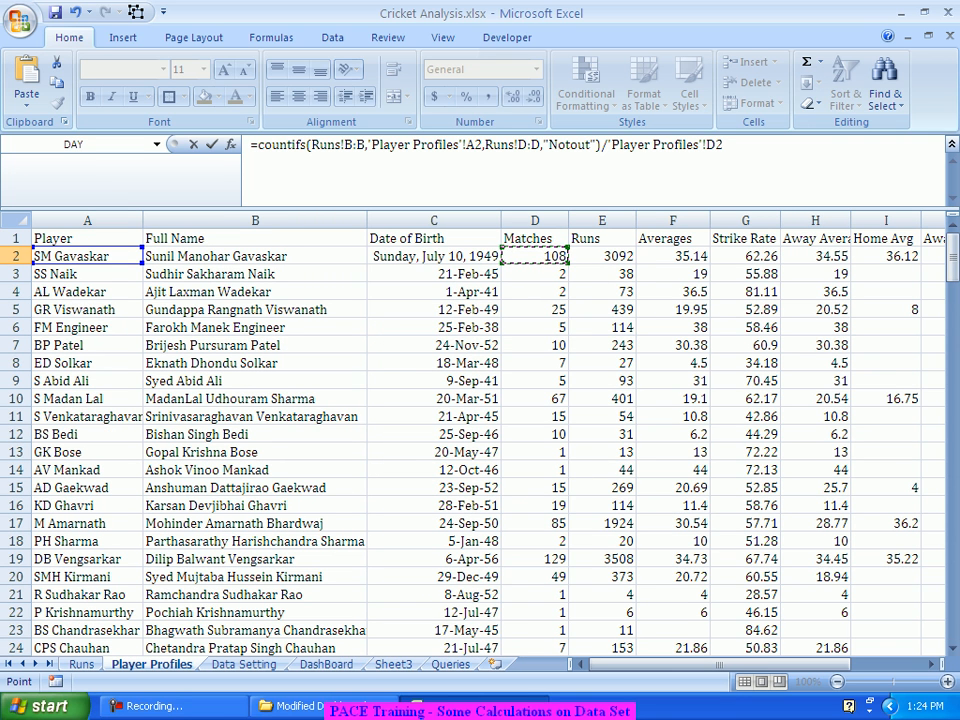
pyautogui.write('*100')
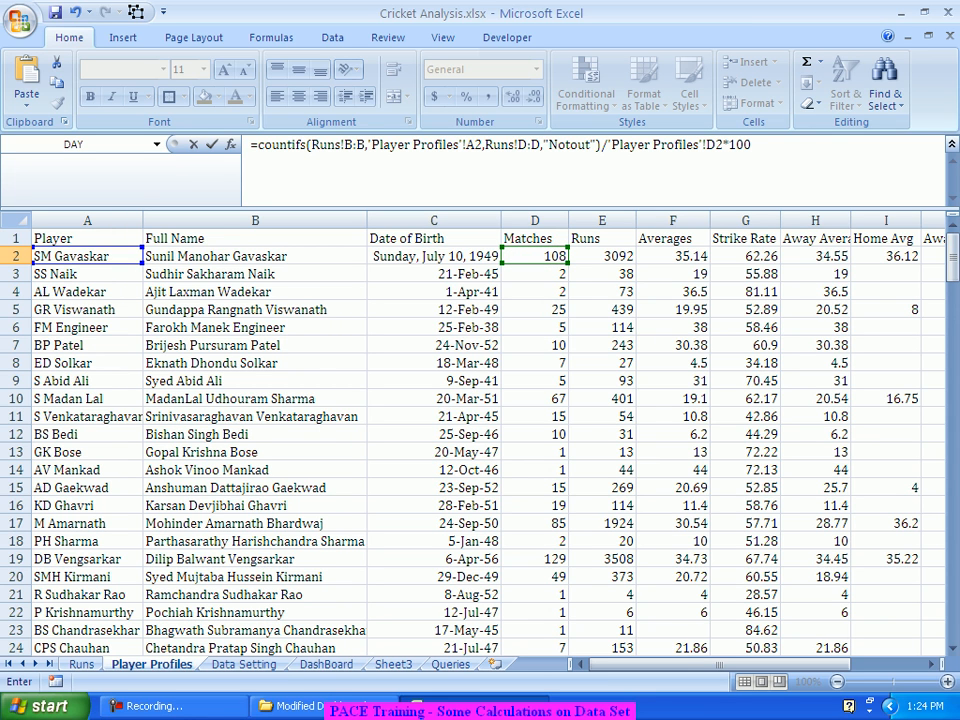
# Step: Wrap the whole NotOut % calculation in ROUND with 2 decimal places and commit the formula
pyautogui.click(257, 145)
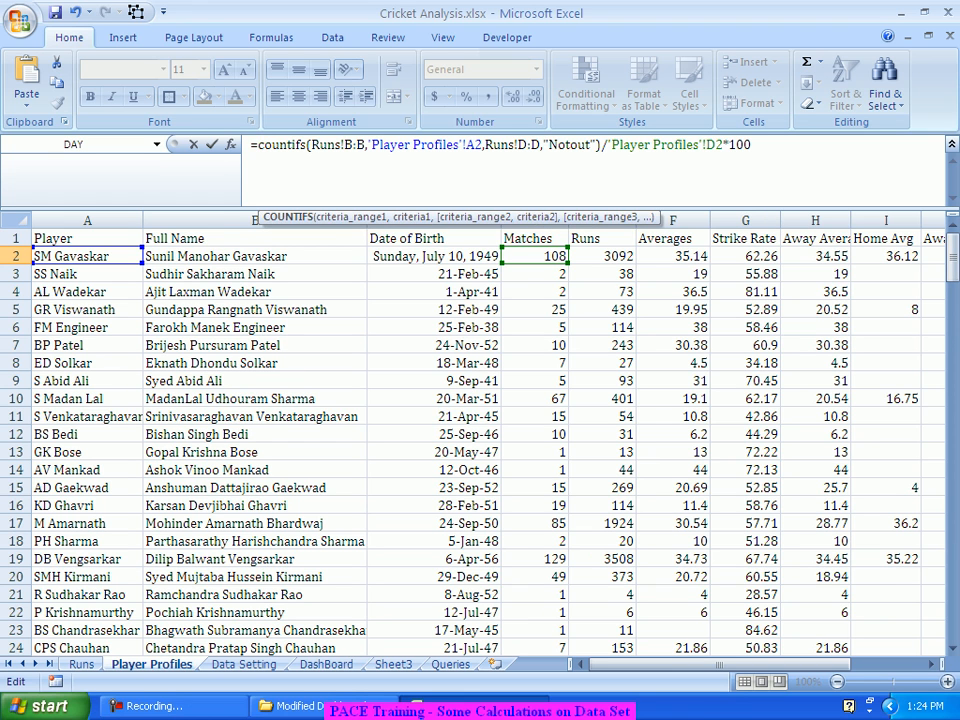
pyautogui.write('Round(')
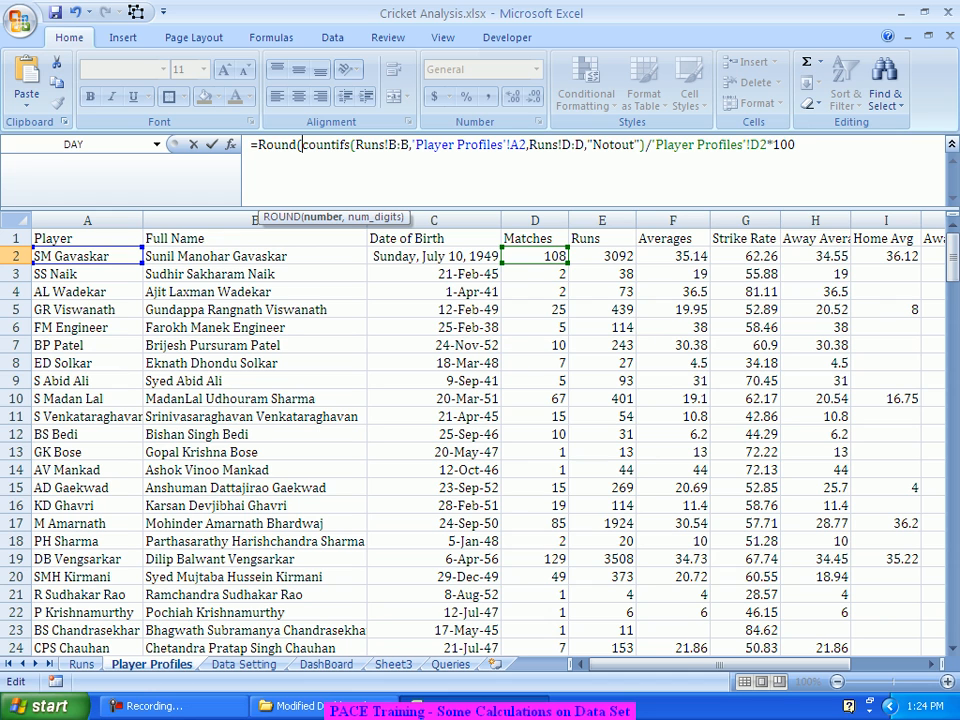
pyautogui.write(',2)')
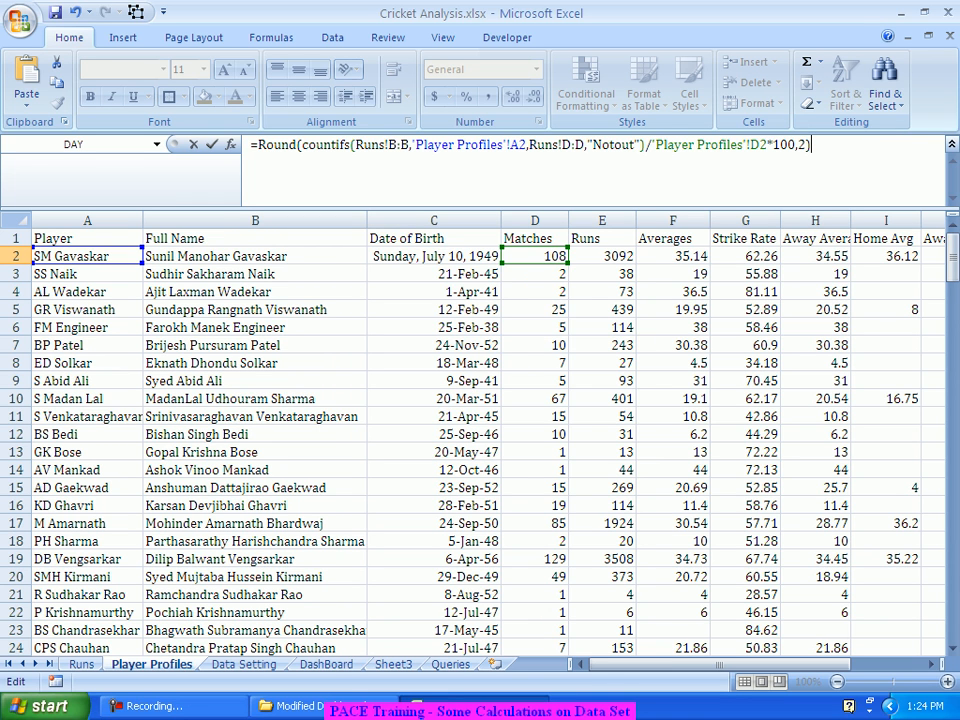
pyautogui.press('Return')
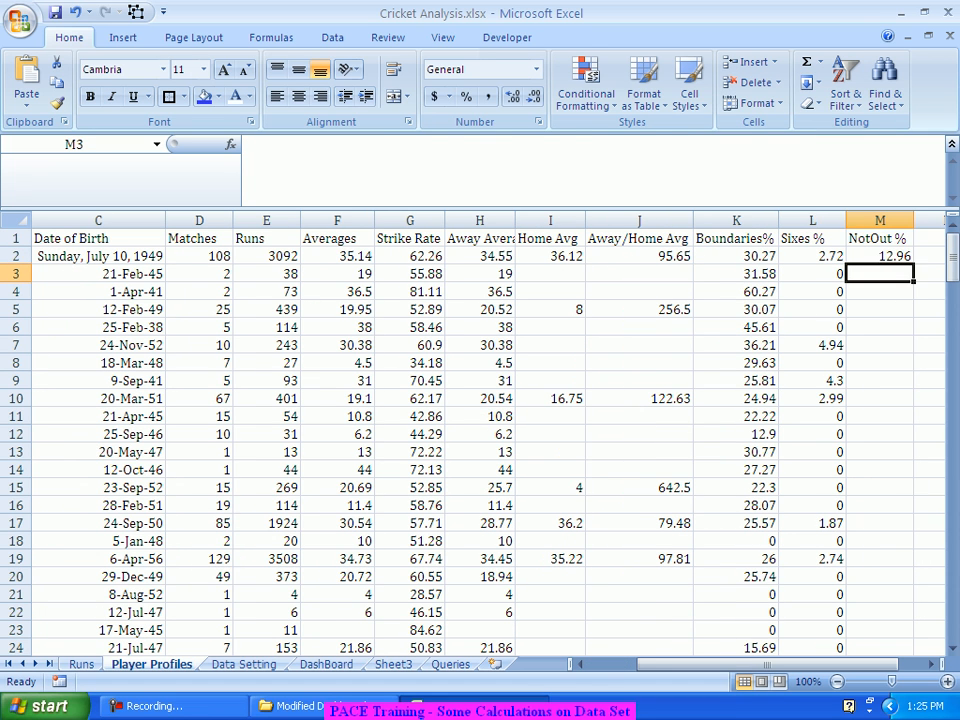
# Step: Fill M2's NotOut % formula down to the last player row and check the copied results
pyautogui.click(880, 256)
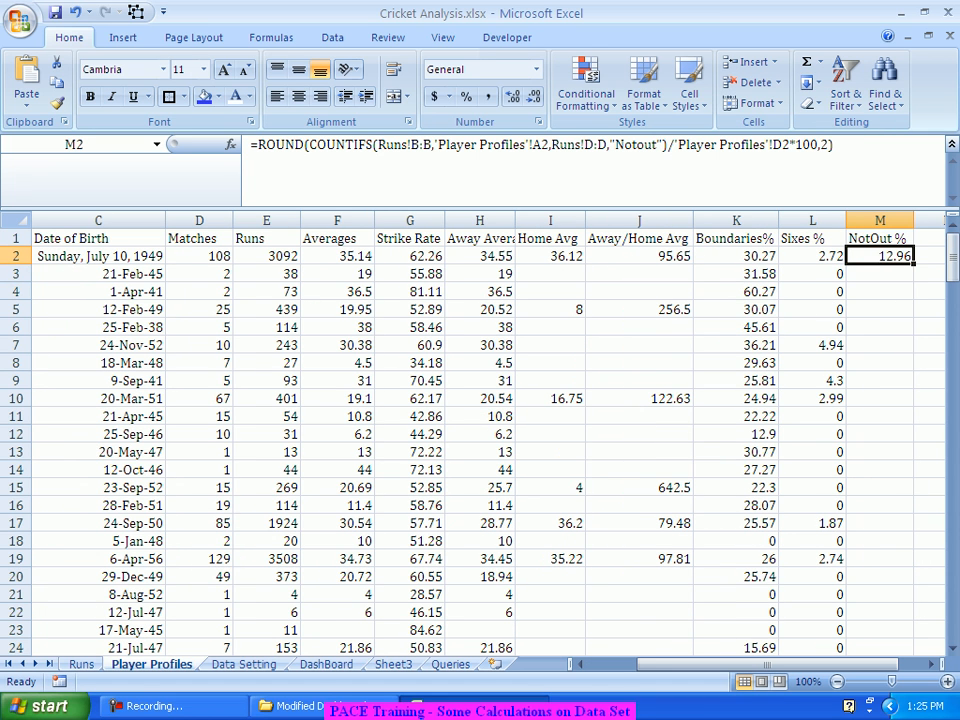
pyautogui.doubleClick(913, 264)
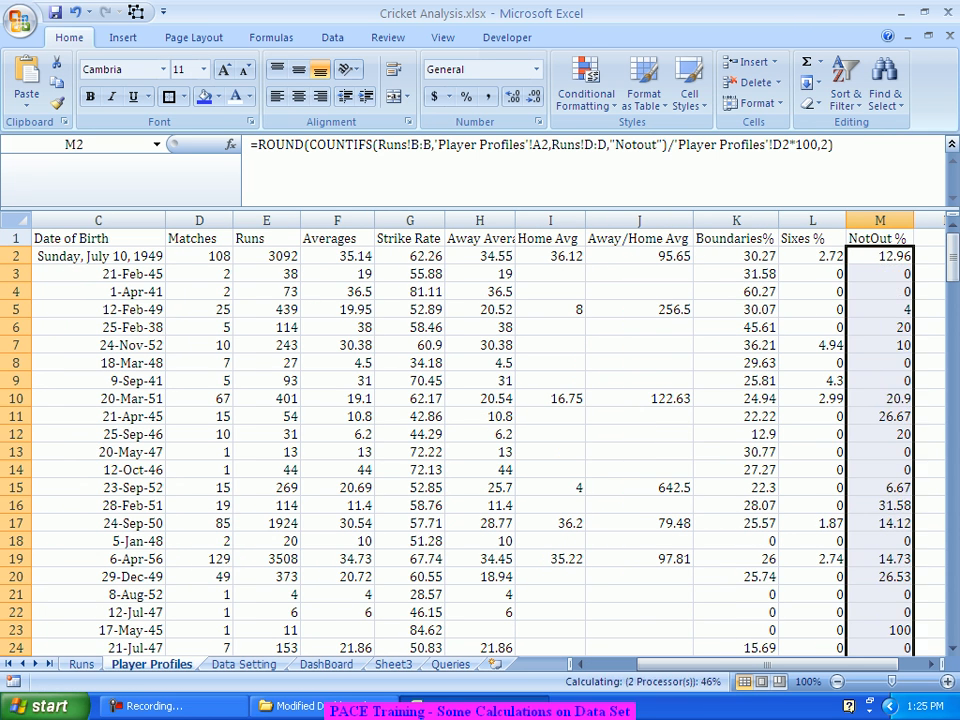
pyautogui.scroll(-9, 920, 610)
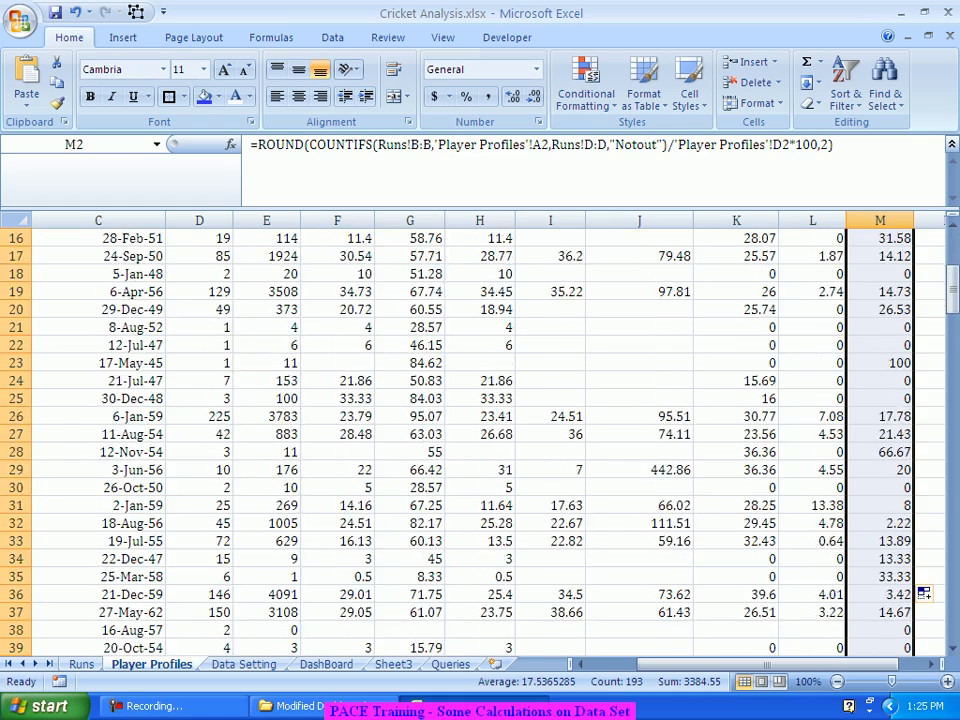
pyautogui.scroll(-13, 922, 593)
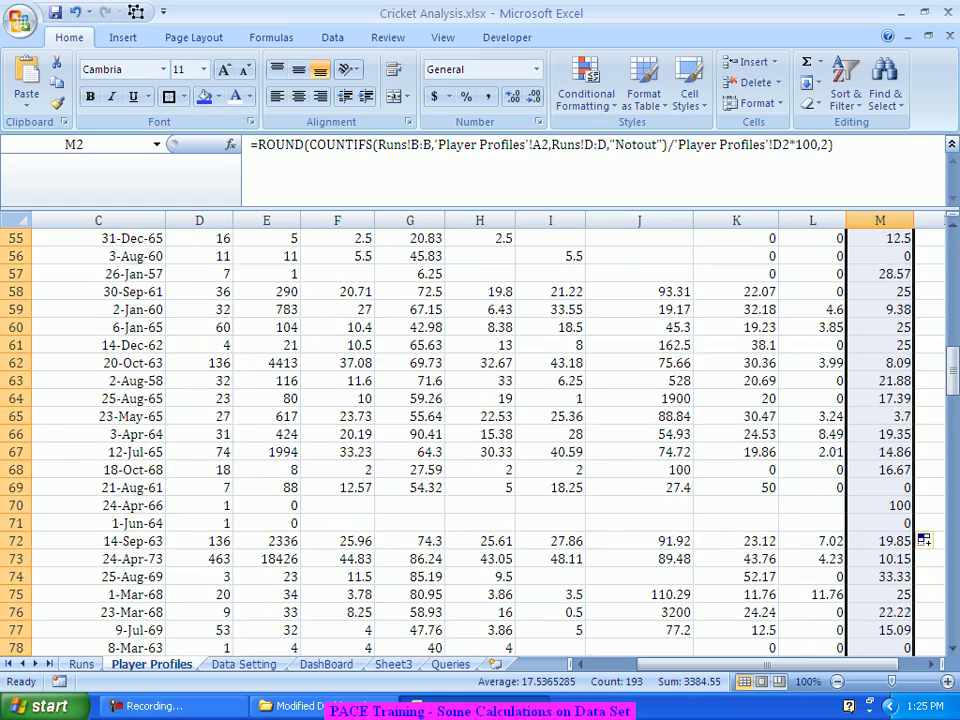
pyautogui.scroll(-13, 922, 593)
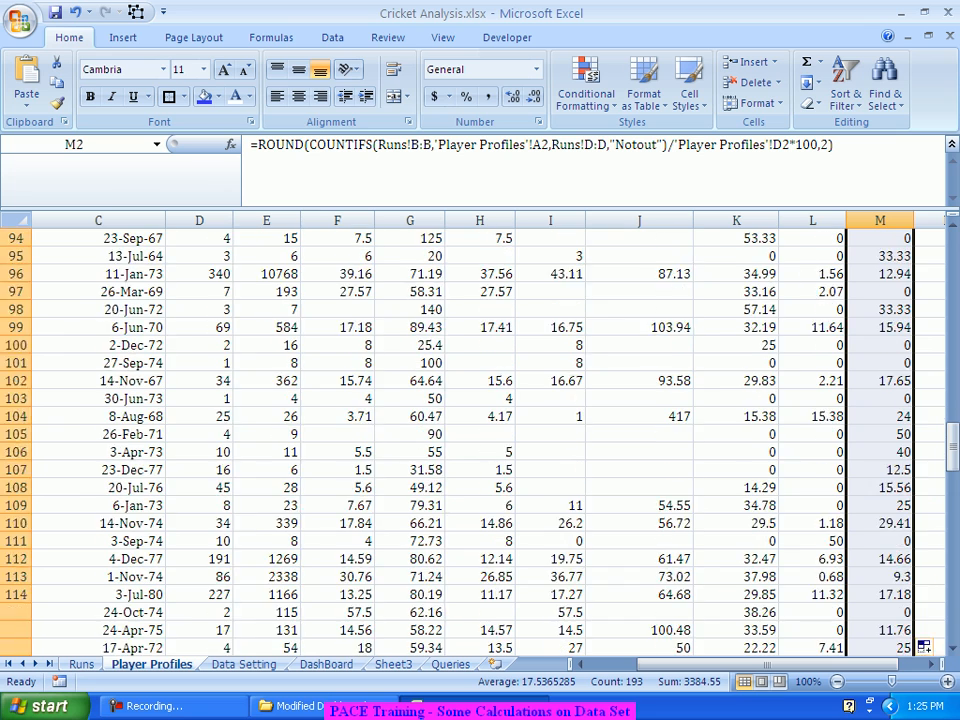
pyautogui.moveTo(952, 480); pyautogui.dragTo(952, 246)
pyautogui.click(640, 523)
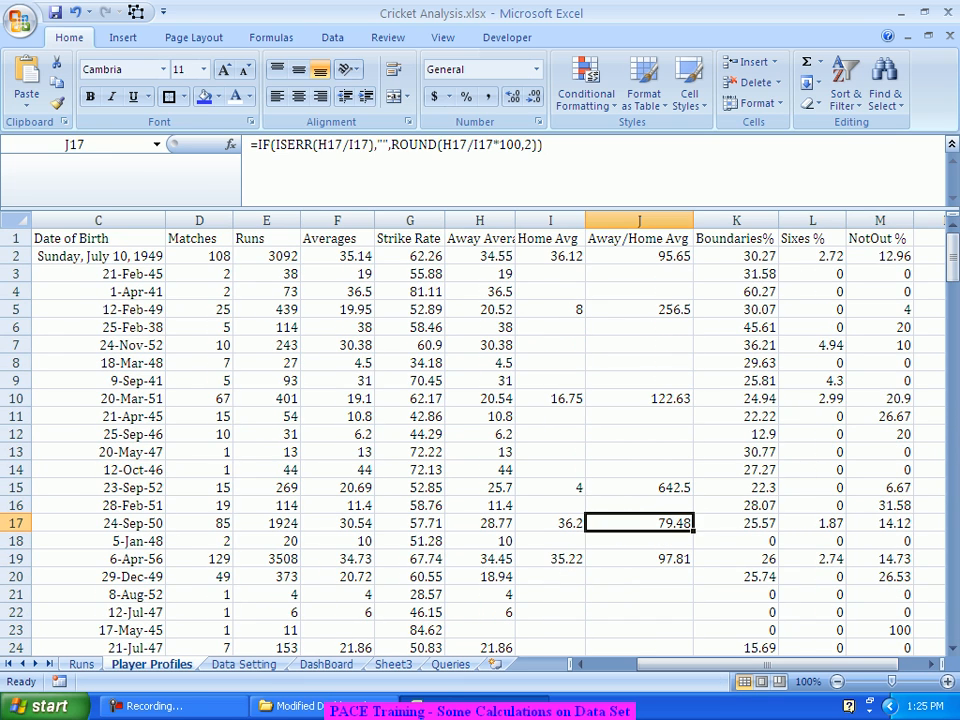
# Step: Look over the earlier Player Profiles columns and open Sheet3 to view the contact details
pyautogui.moveTo(660, 664); pyautogui.dragTo(645, 664)
pyautogui.click(423, 505)
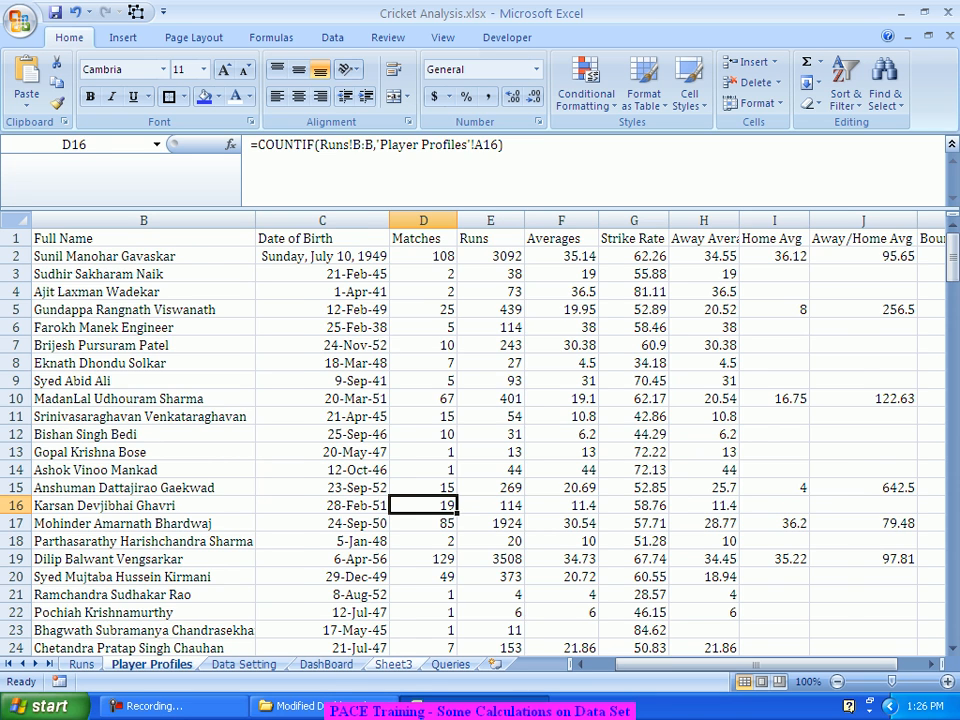
pyautogui.click(393, 664)
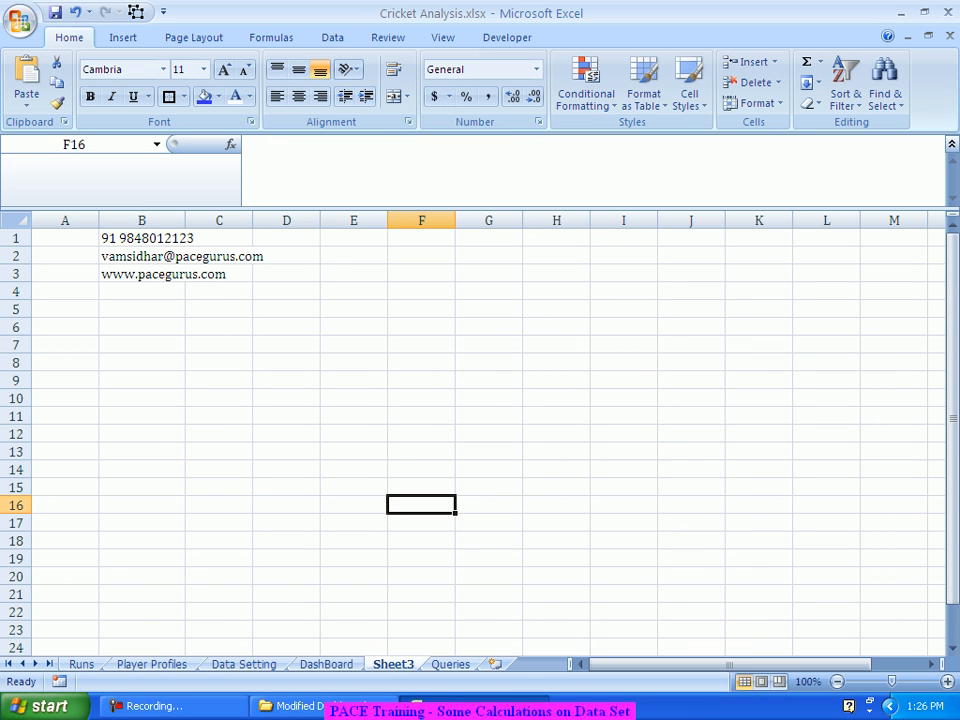